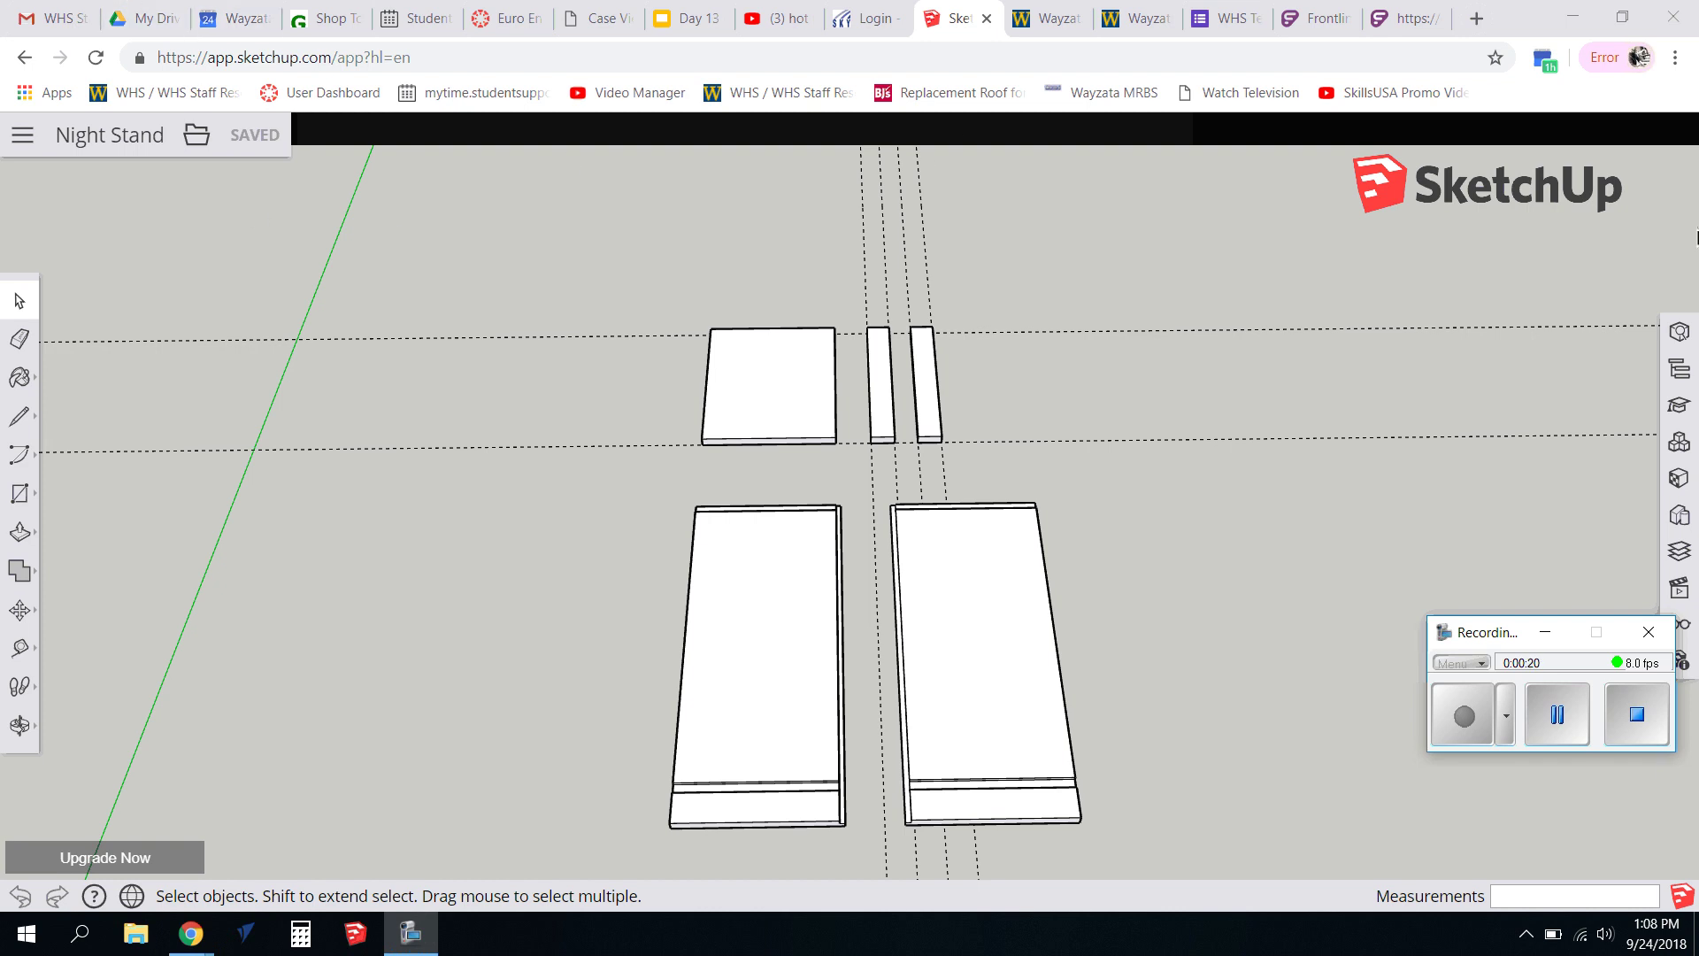
Erase all the horizontal and vertical dashed guide lines around the night stand parts.
{"action": "left_click", "coordinate": [20, 339]}
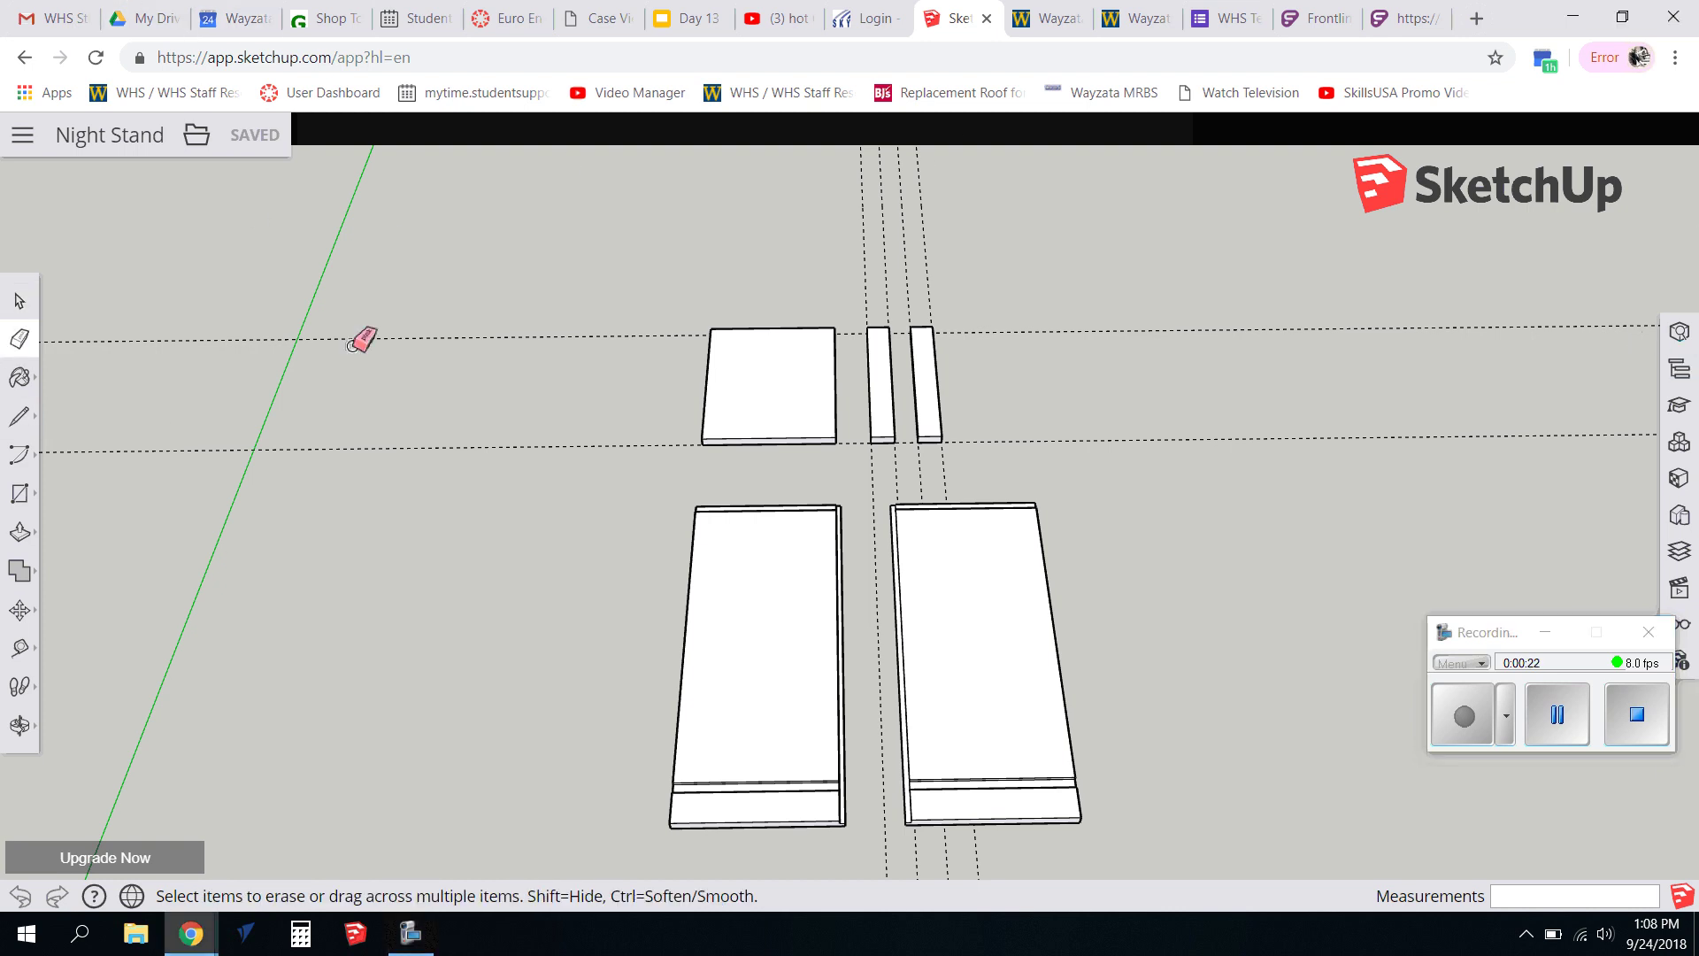
{"action": "left_click", "coordinate": [418, 337]}
{"action": "left_click", "coordinate": [563, 442]}
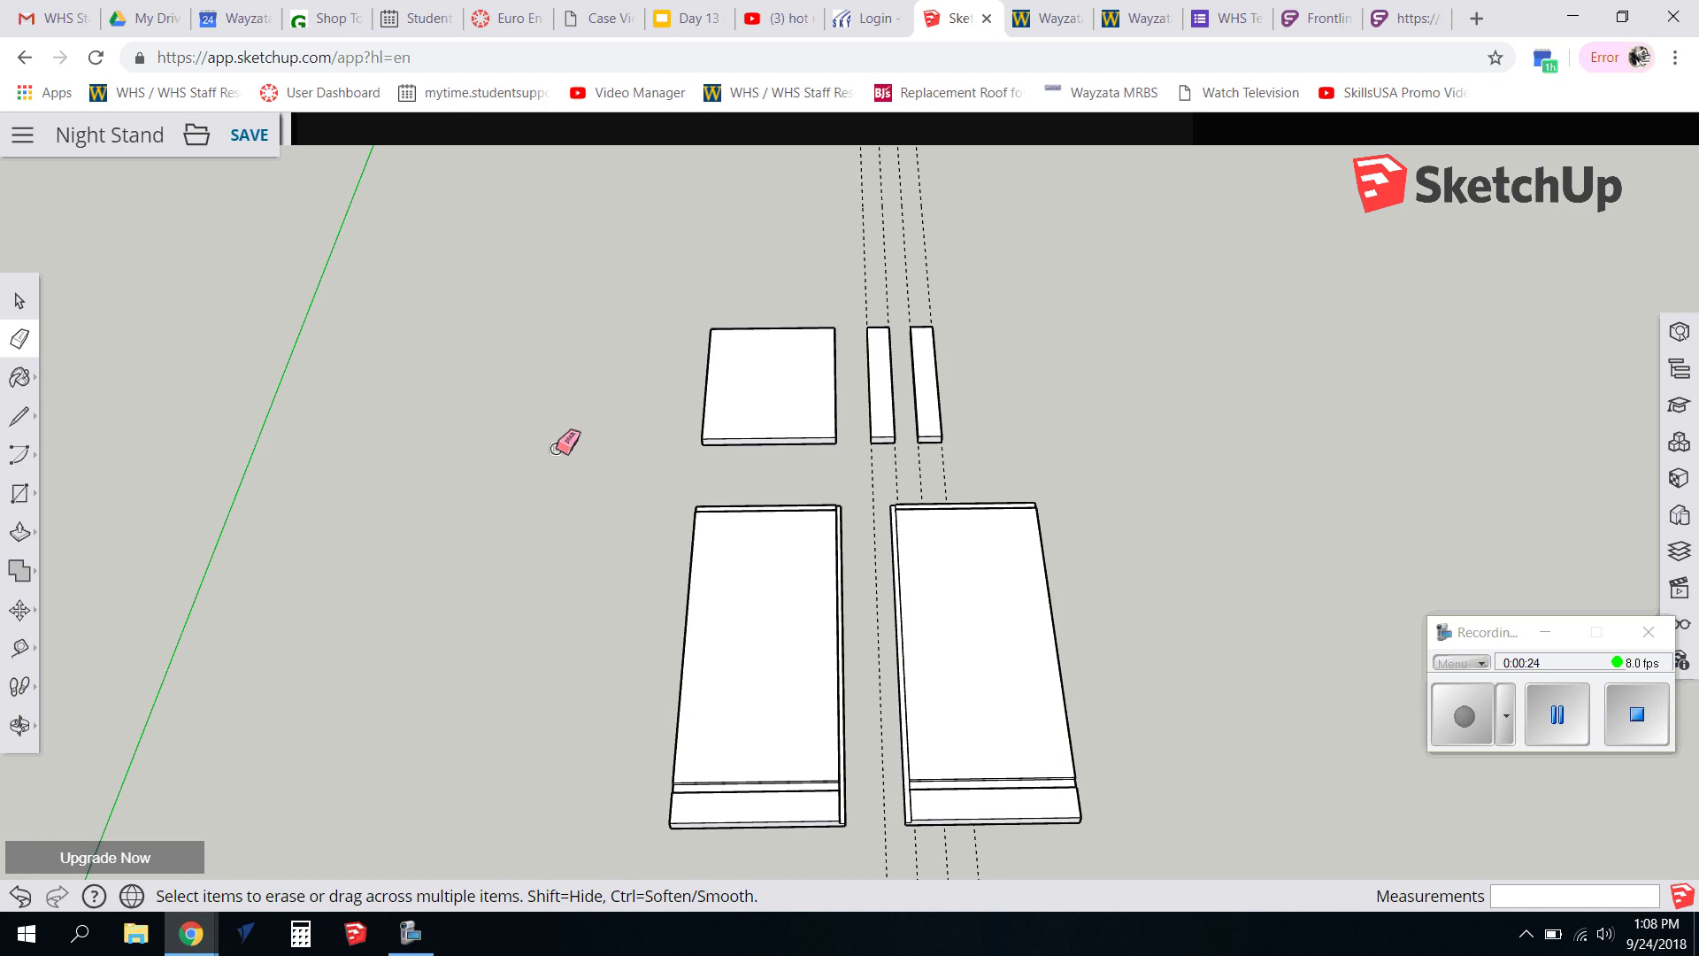
{"action": "left_click", "coordinate": [876, 467]}
{"action": "left_click_drag", "start_coordinate": [895, 467], "coordinate": [926, 459]}
Download the Night Stand model as a 2017 version .skp file.
{"action": "left_click", "coordinate": [196, 134]}
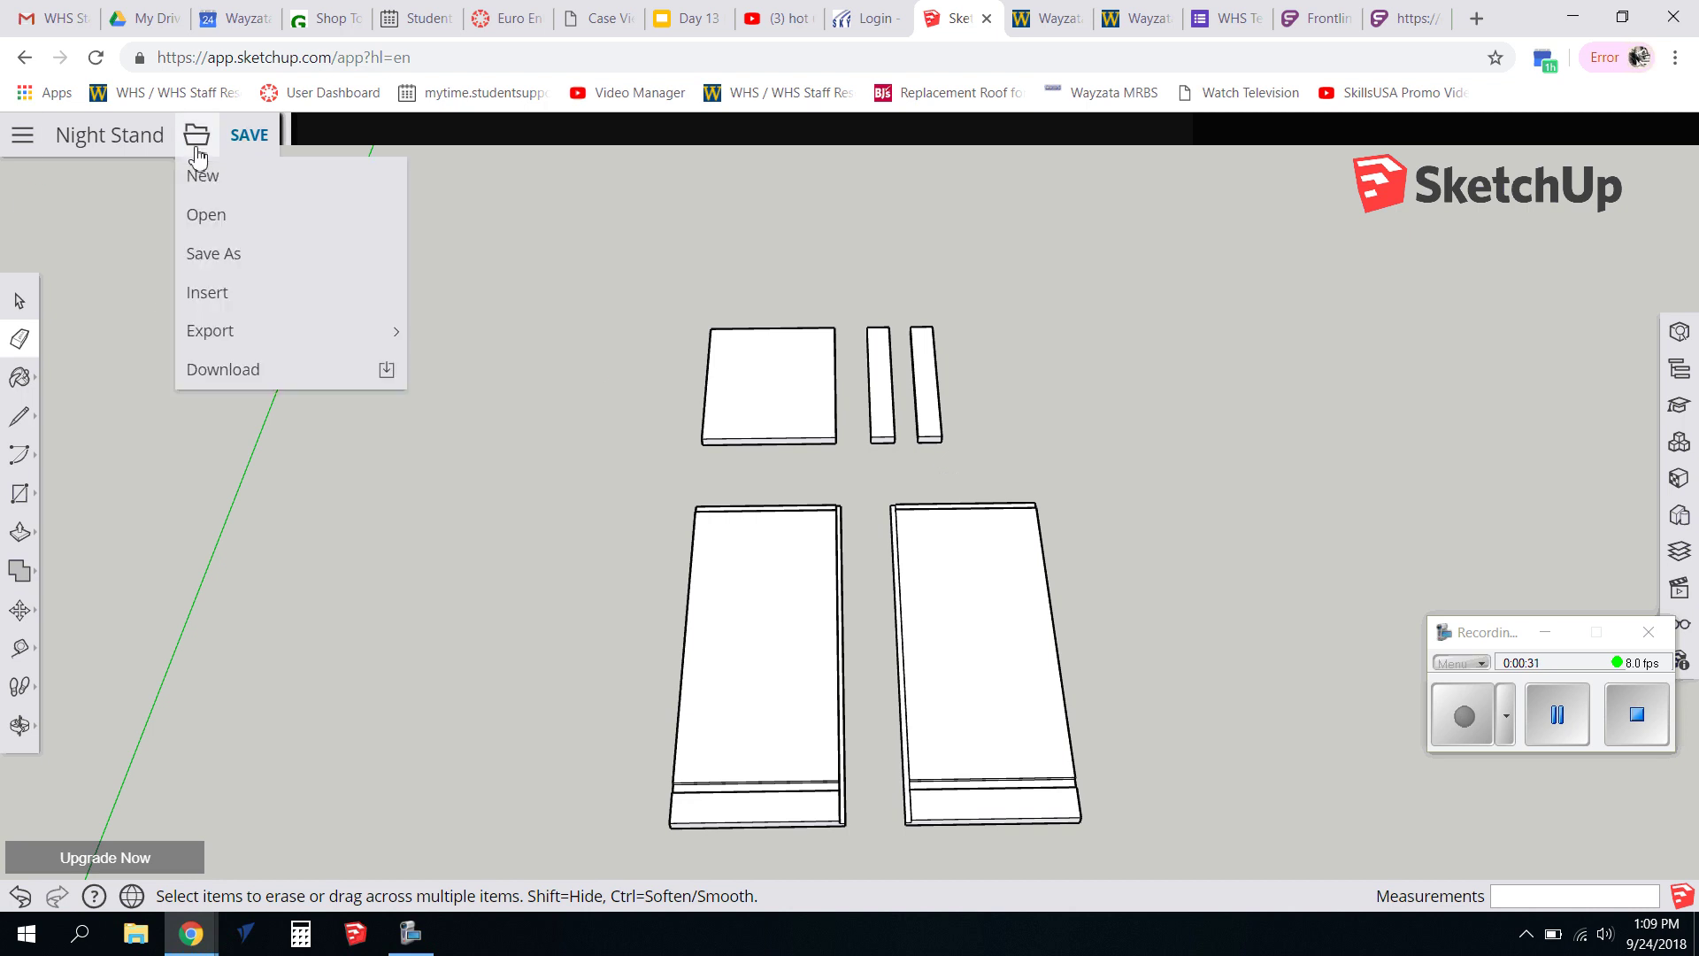
{"action": "left_click", "coordinate": [235, 392]}
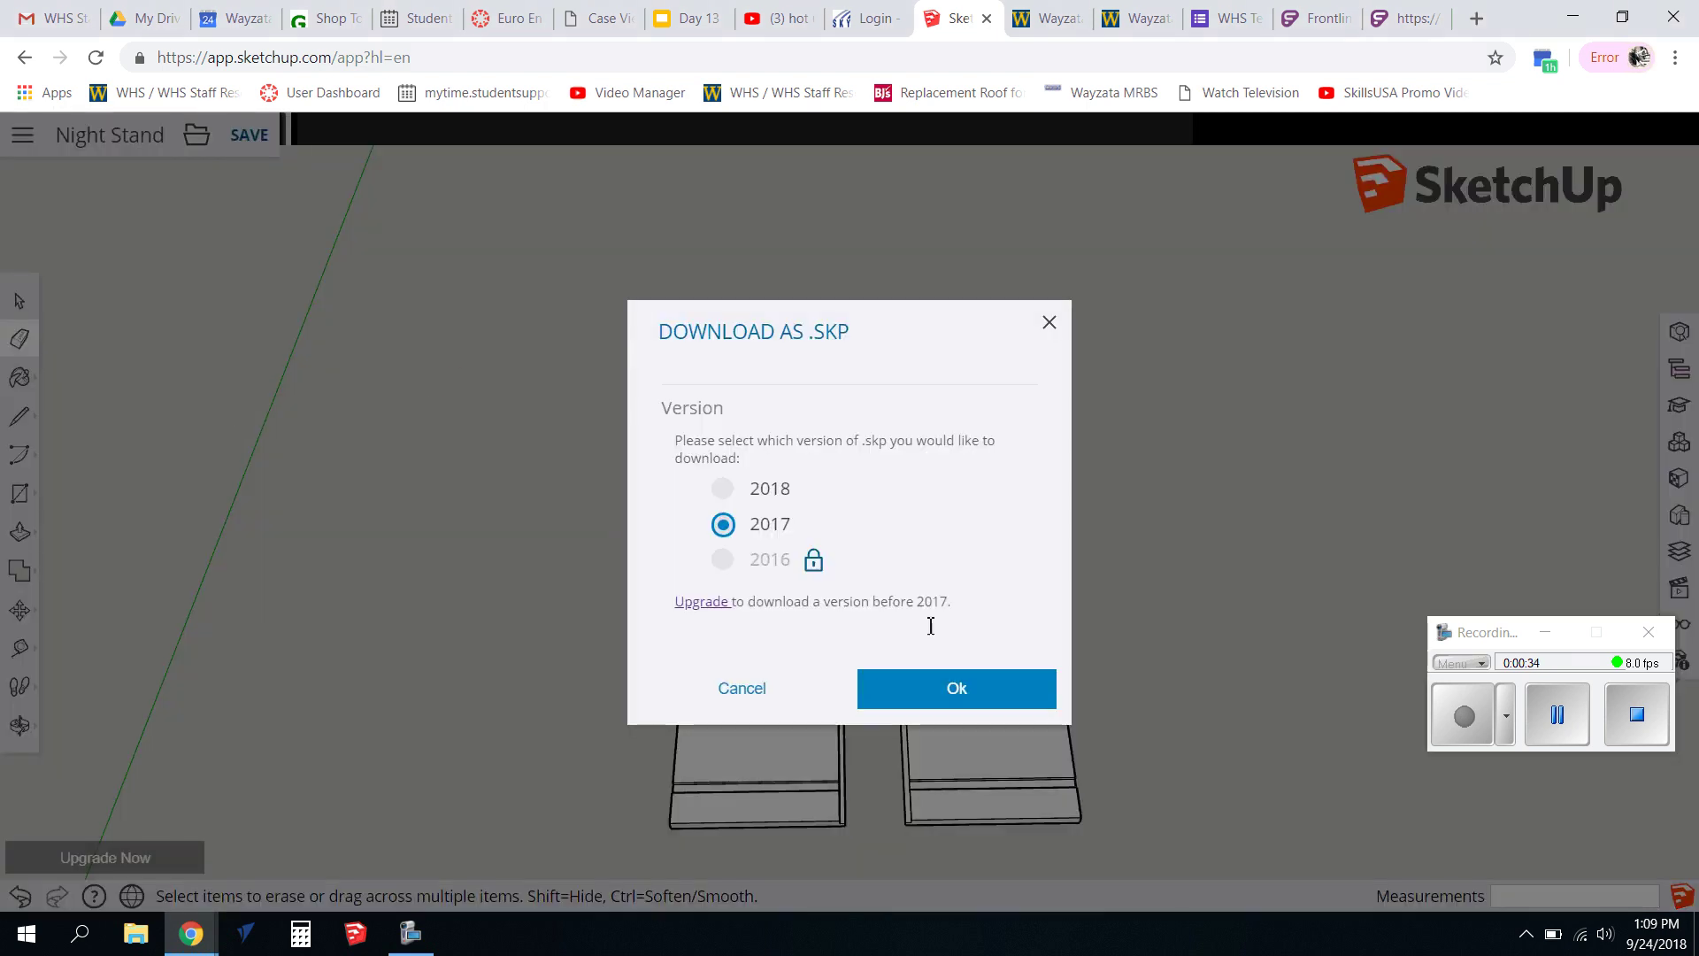
{"action": "left_click", "coordinate": [987, 698]}
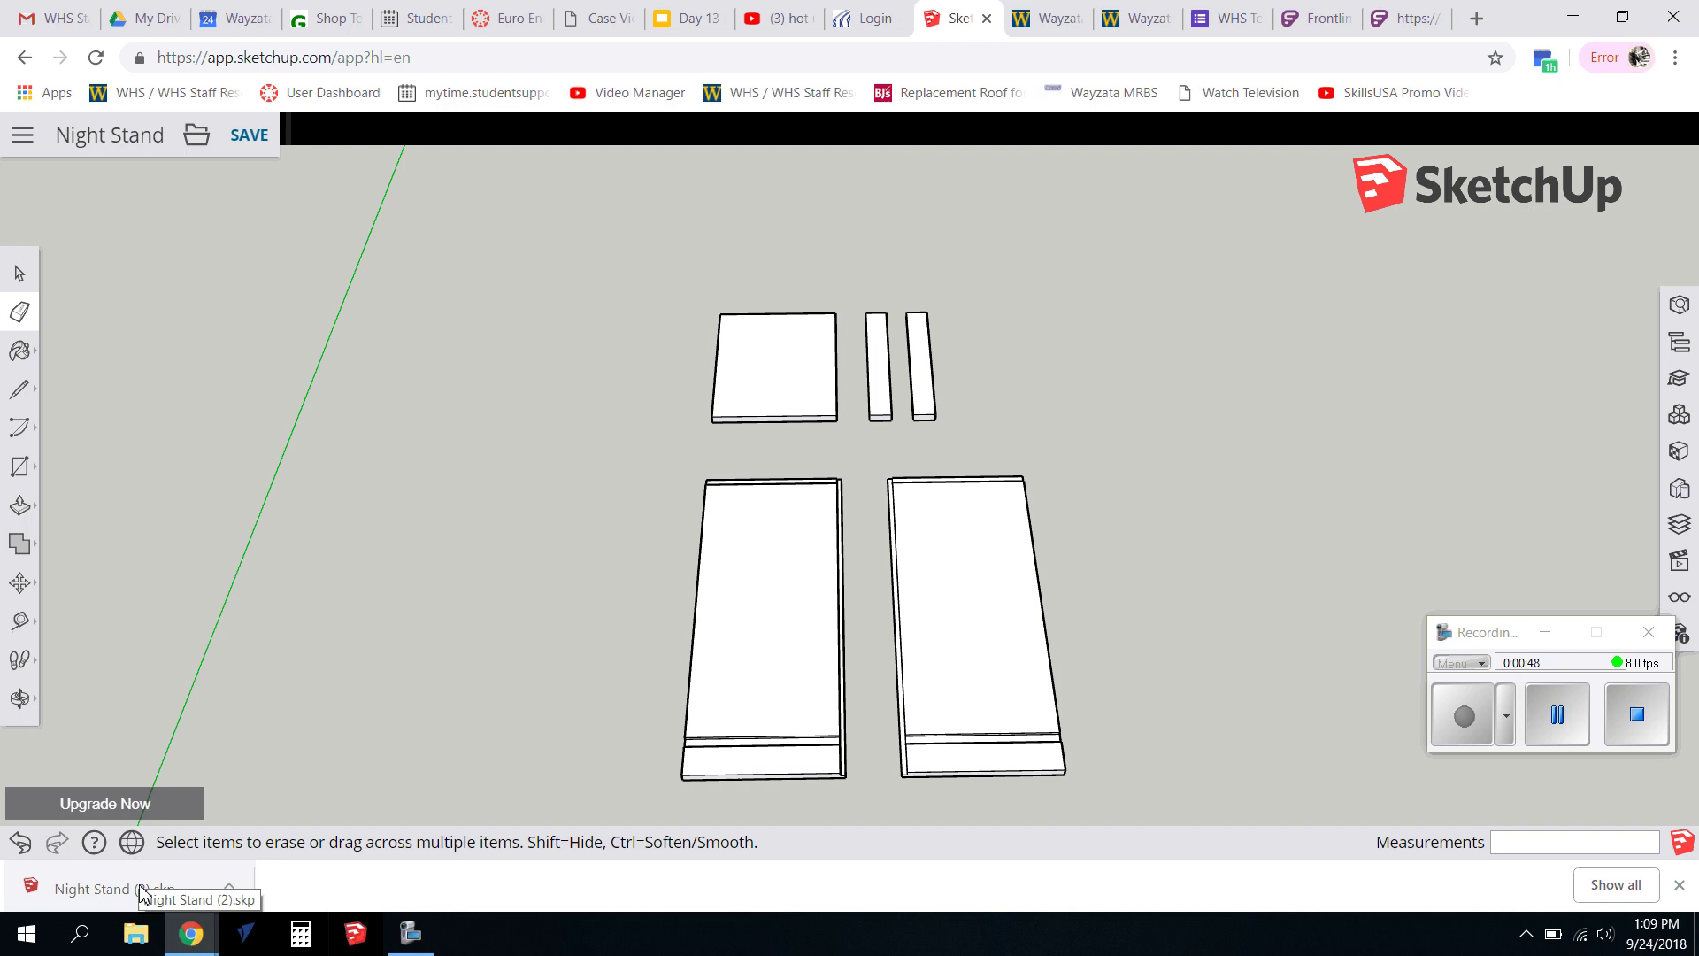
Switch to VCarve Pro and create a new job 0.75 inches thick with the Z zero position at the machine bed.
{"action": "left_click", "coordinate": [247, 934]}
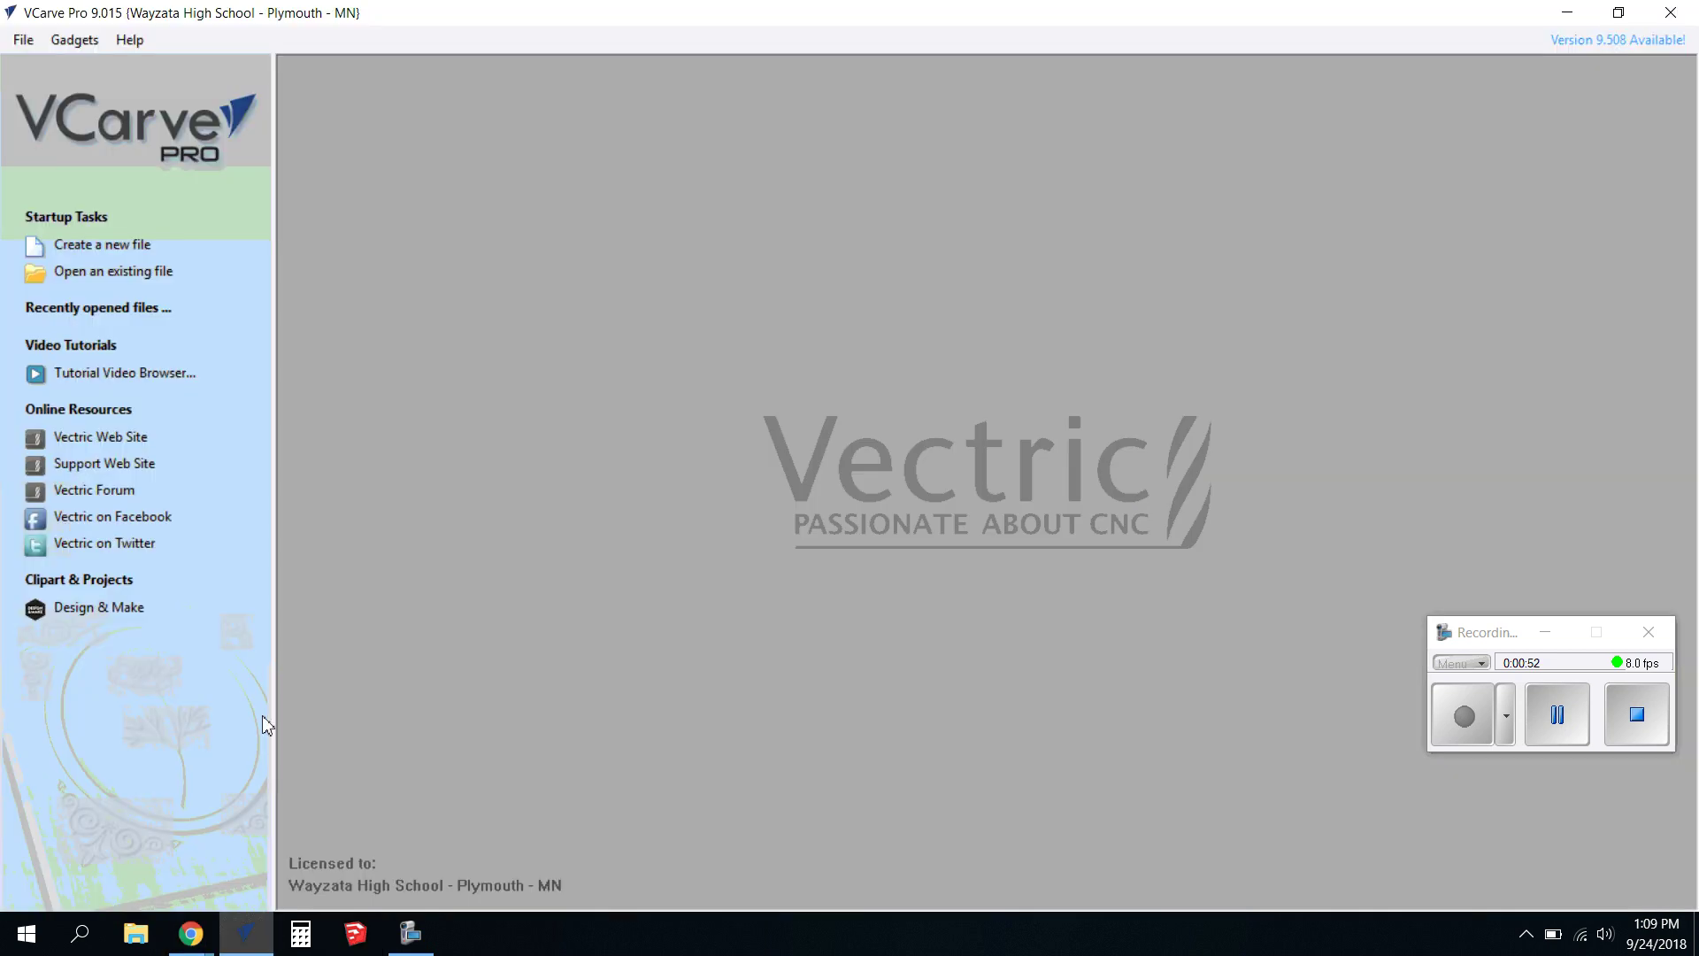
{"action": "left_click", "coordinate": [84, 246]}
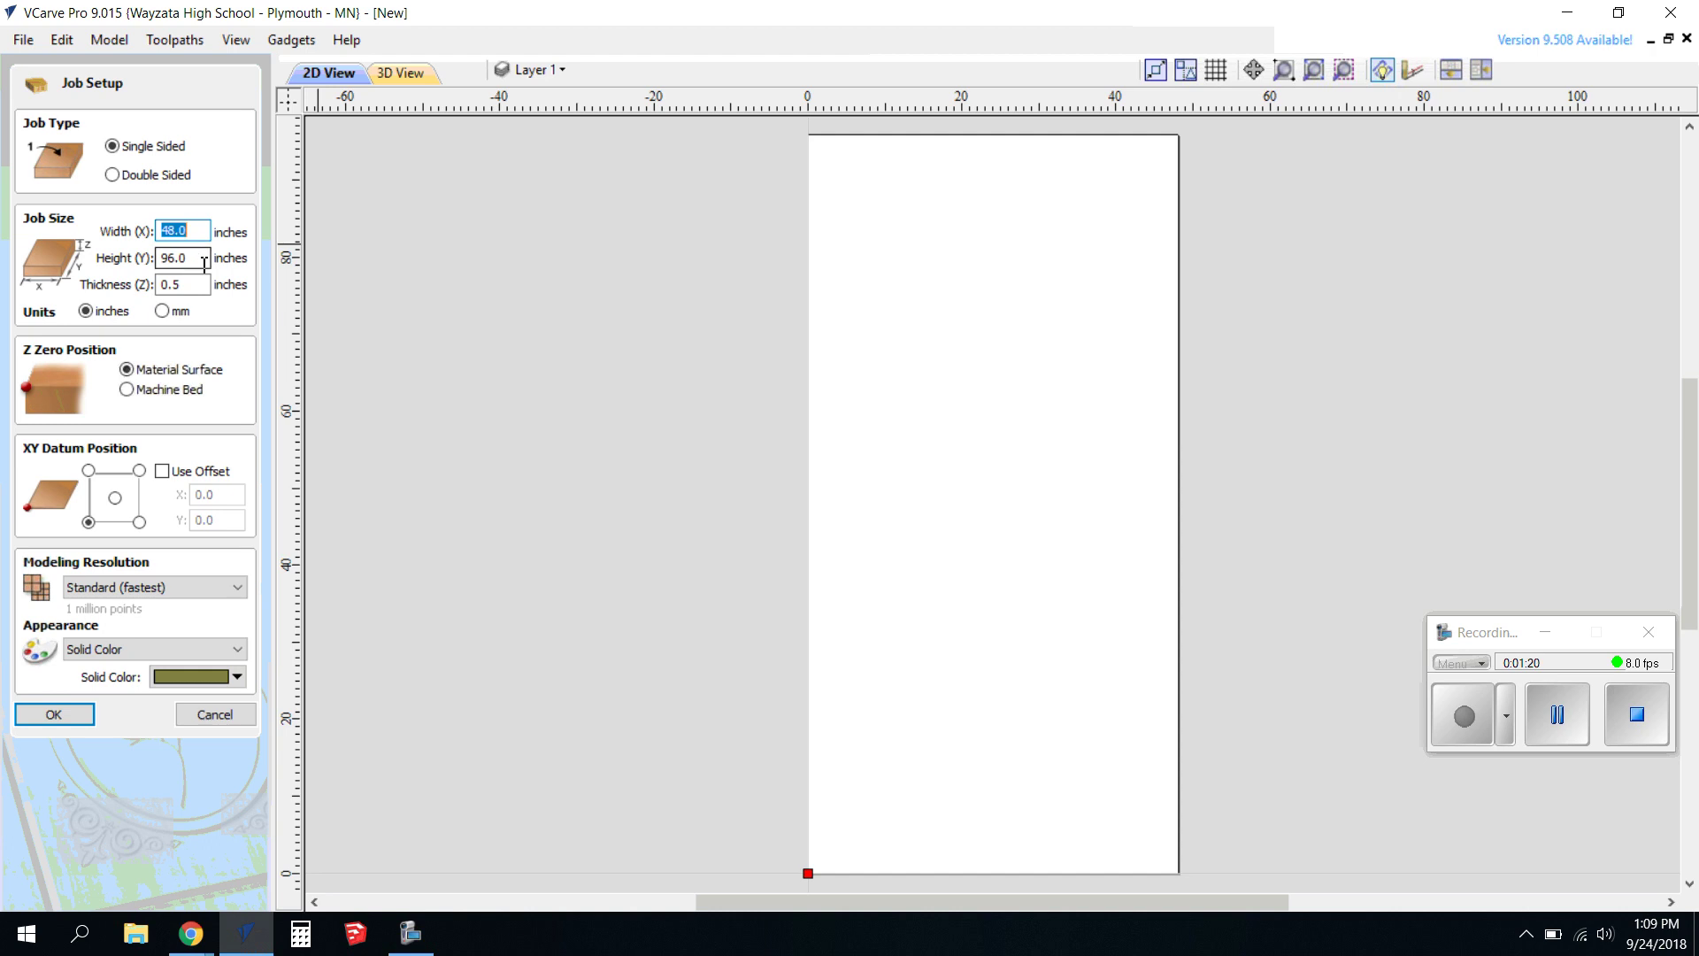
{"action": "key", "text": "Tab"}
{"action": "key", "text": "Tab"}
{"action": "type", "text": ".7"}
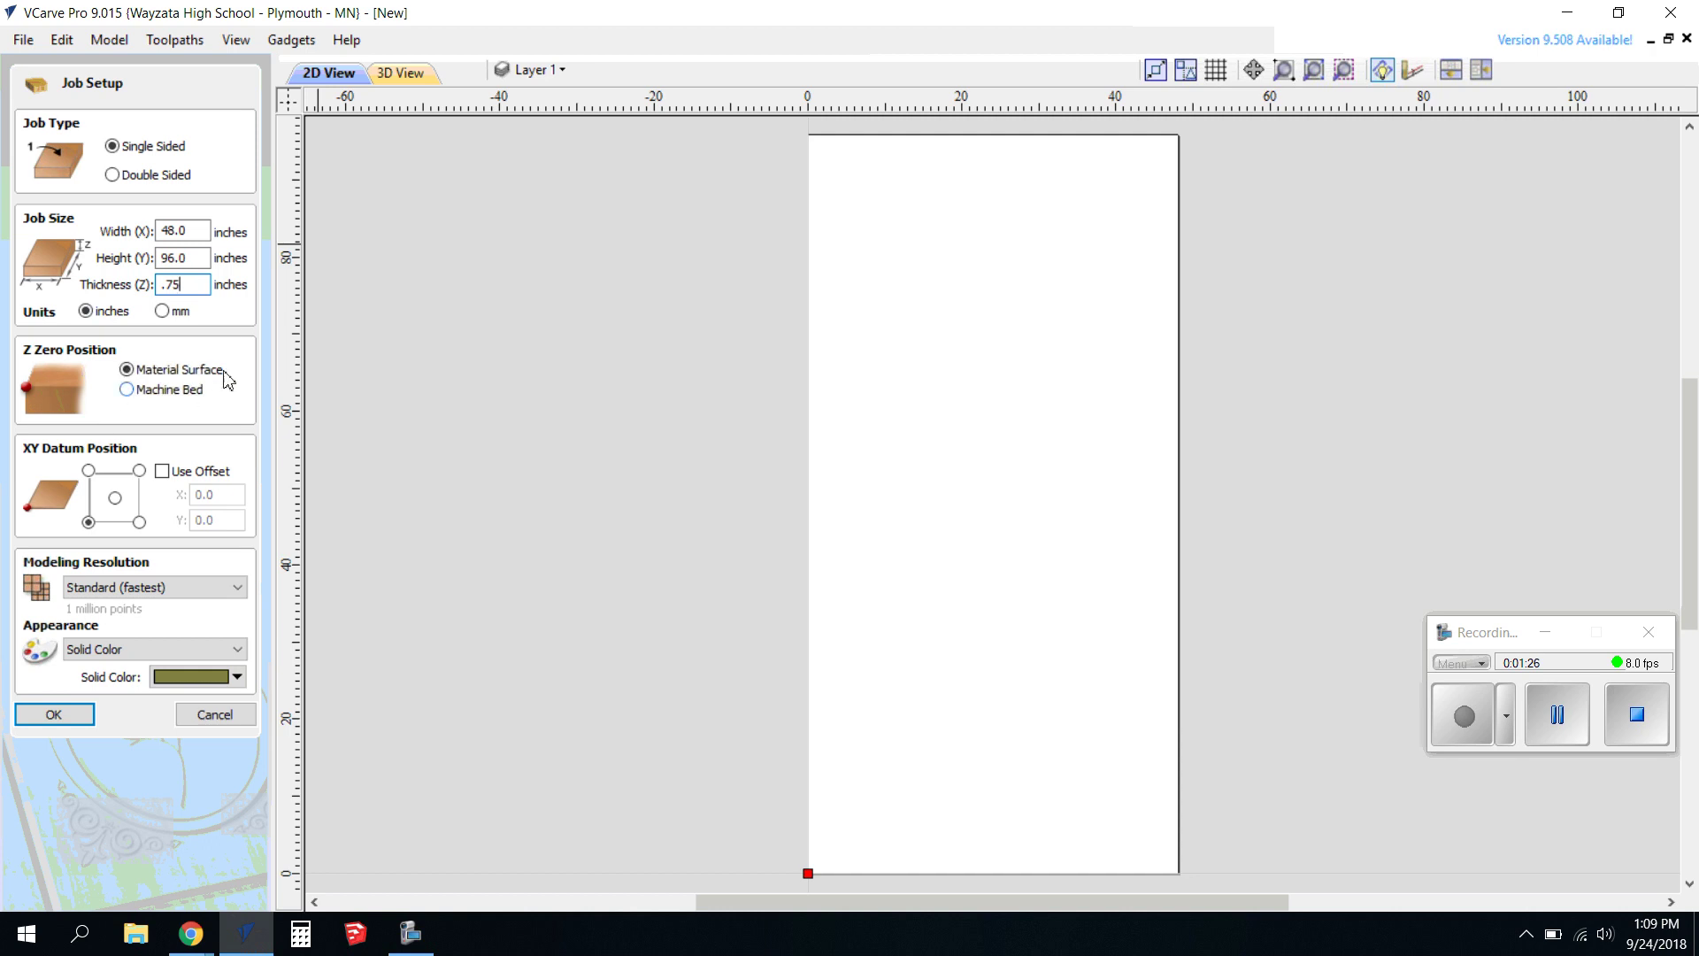
{"action": "left_click", "coordinate": [126, 390]}
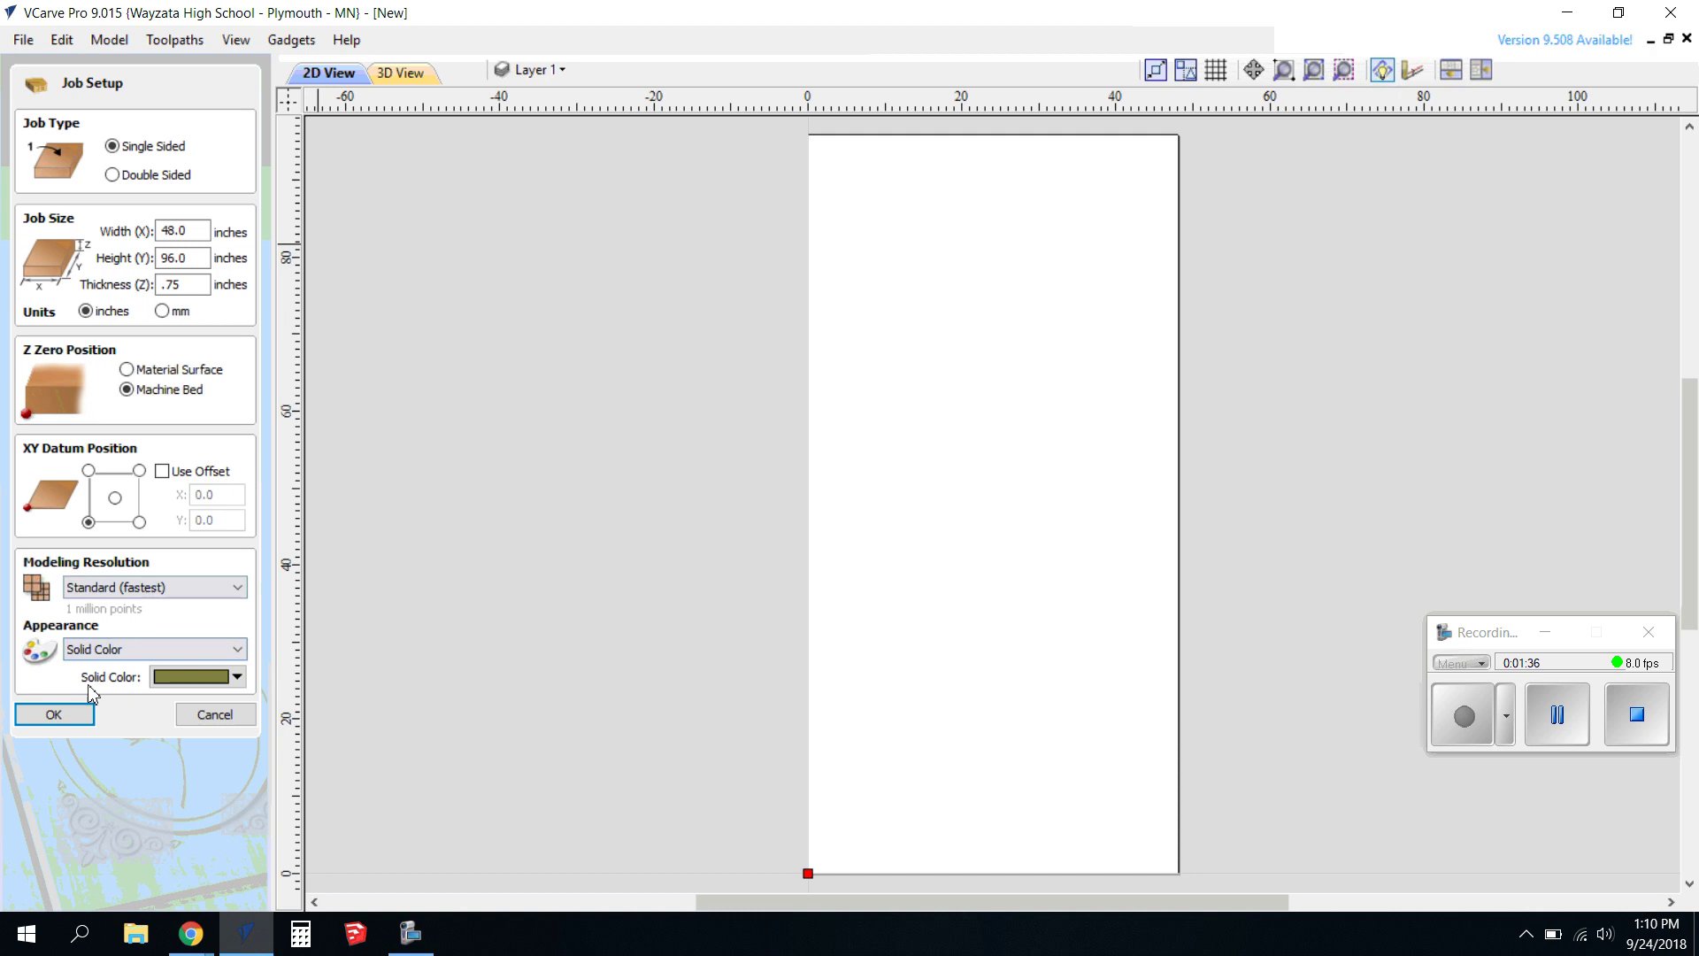
{"action": "left_click", "coordinate": [53, 715]}
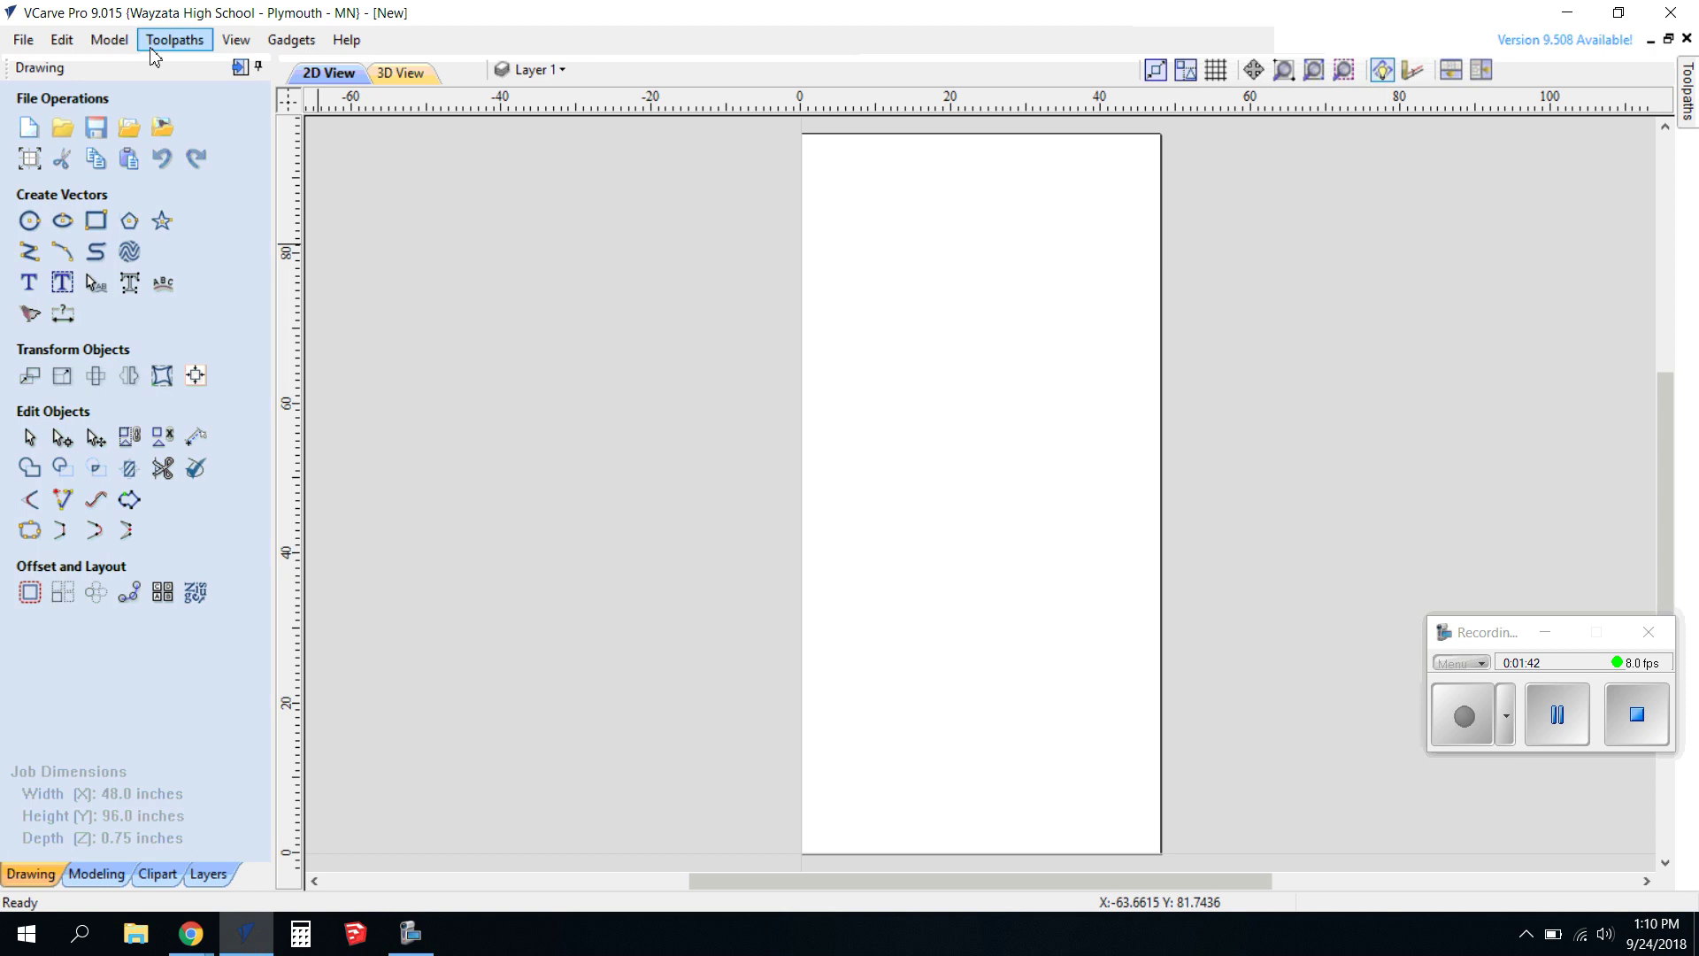
Import the SketchUp file Night Stand (2) from the Downloads folder, using the auto-oriented exploded flat layout with a 1.0 inch gap.
{"action": "left_click", "coordinate": [130, 128]}
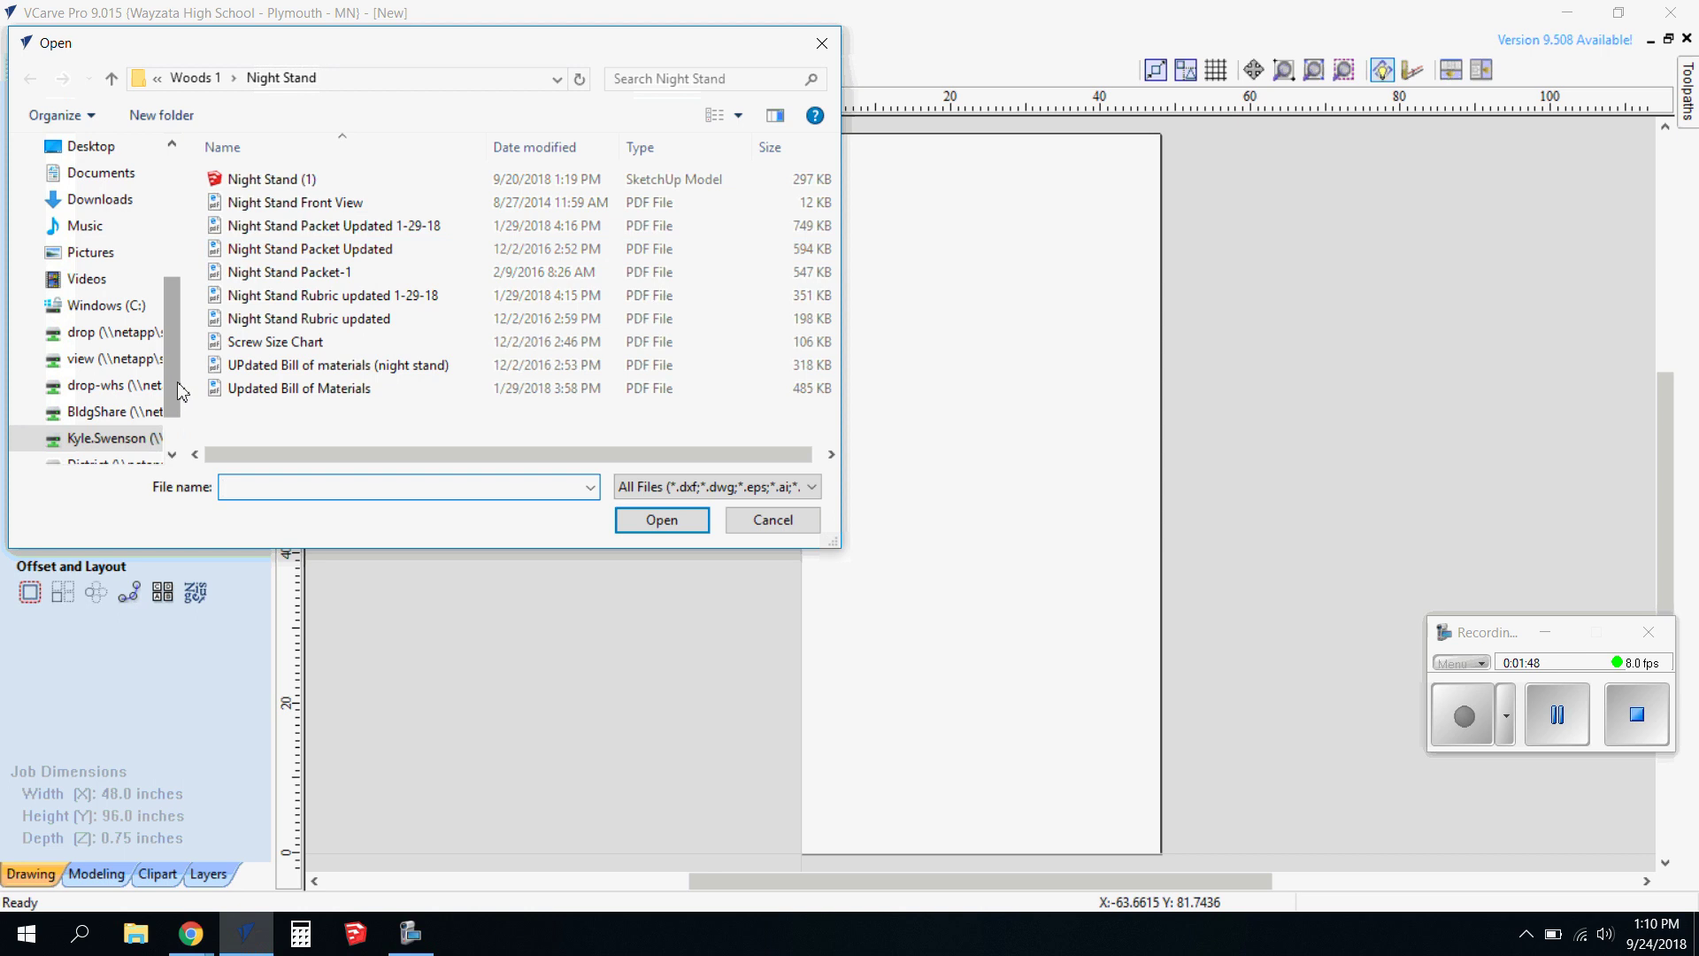
{"action": "scroll", "coordinate": [137, 398], "scroll_direction": "down", "scroll_amount": 2}
{"action": "scroll", "coordinate": [79, 265], "scroll_direction": "up", "scroll_amount": 2}
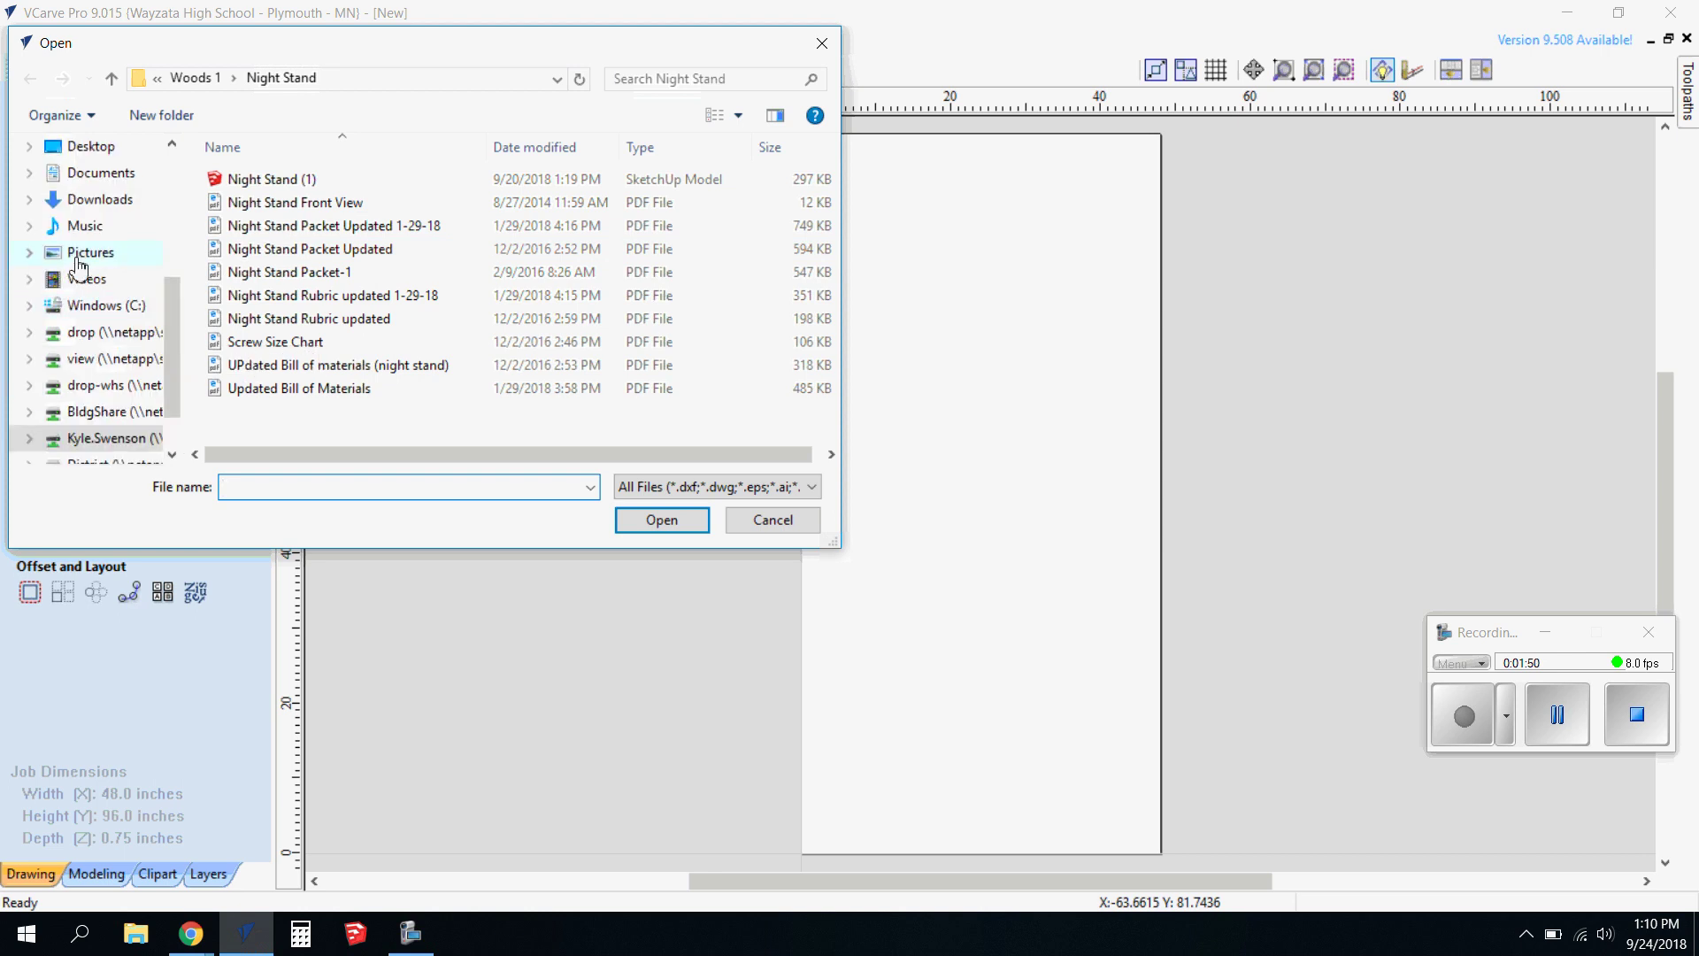
{"action": "scroll", "coordinate": [118, 227], "scroll_direction": "up", "scroll_amount": 1}
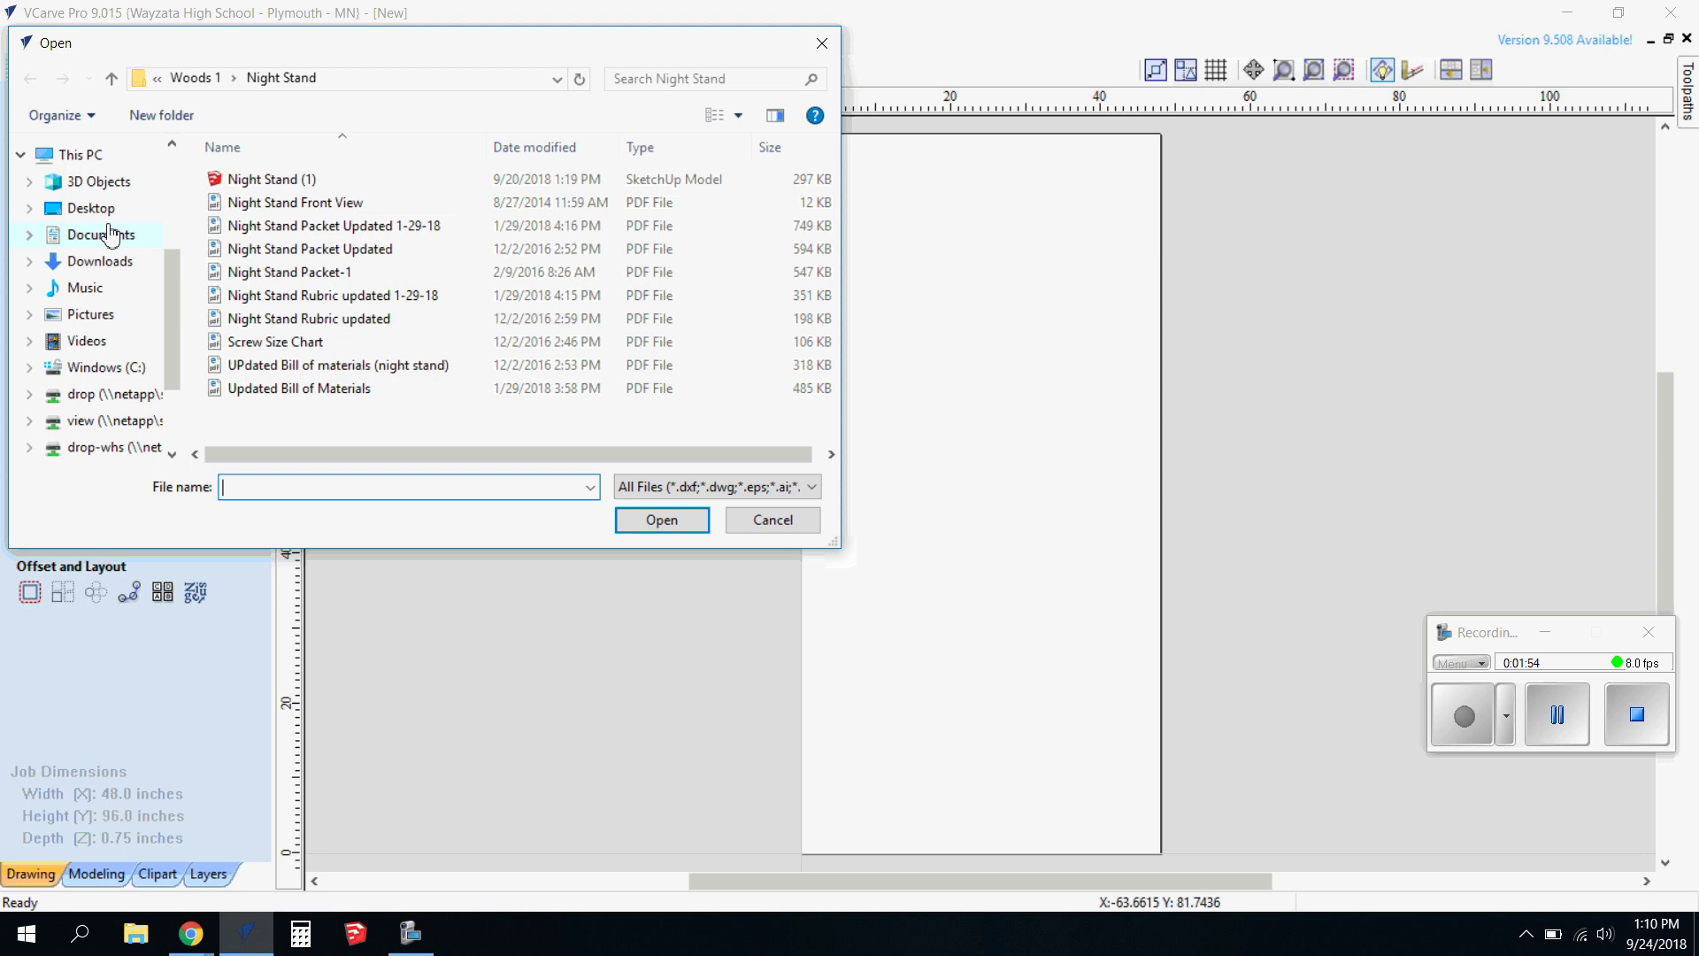
{"action": "left_click", "coordinate": [108, 263]}
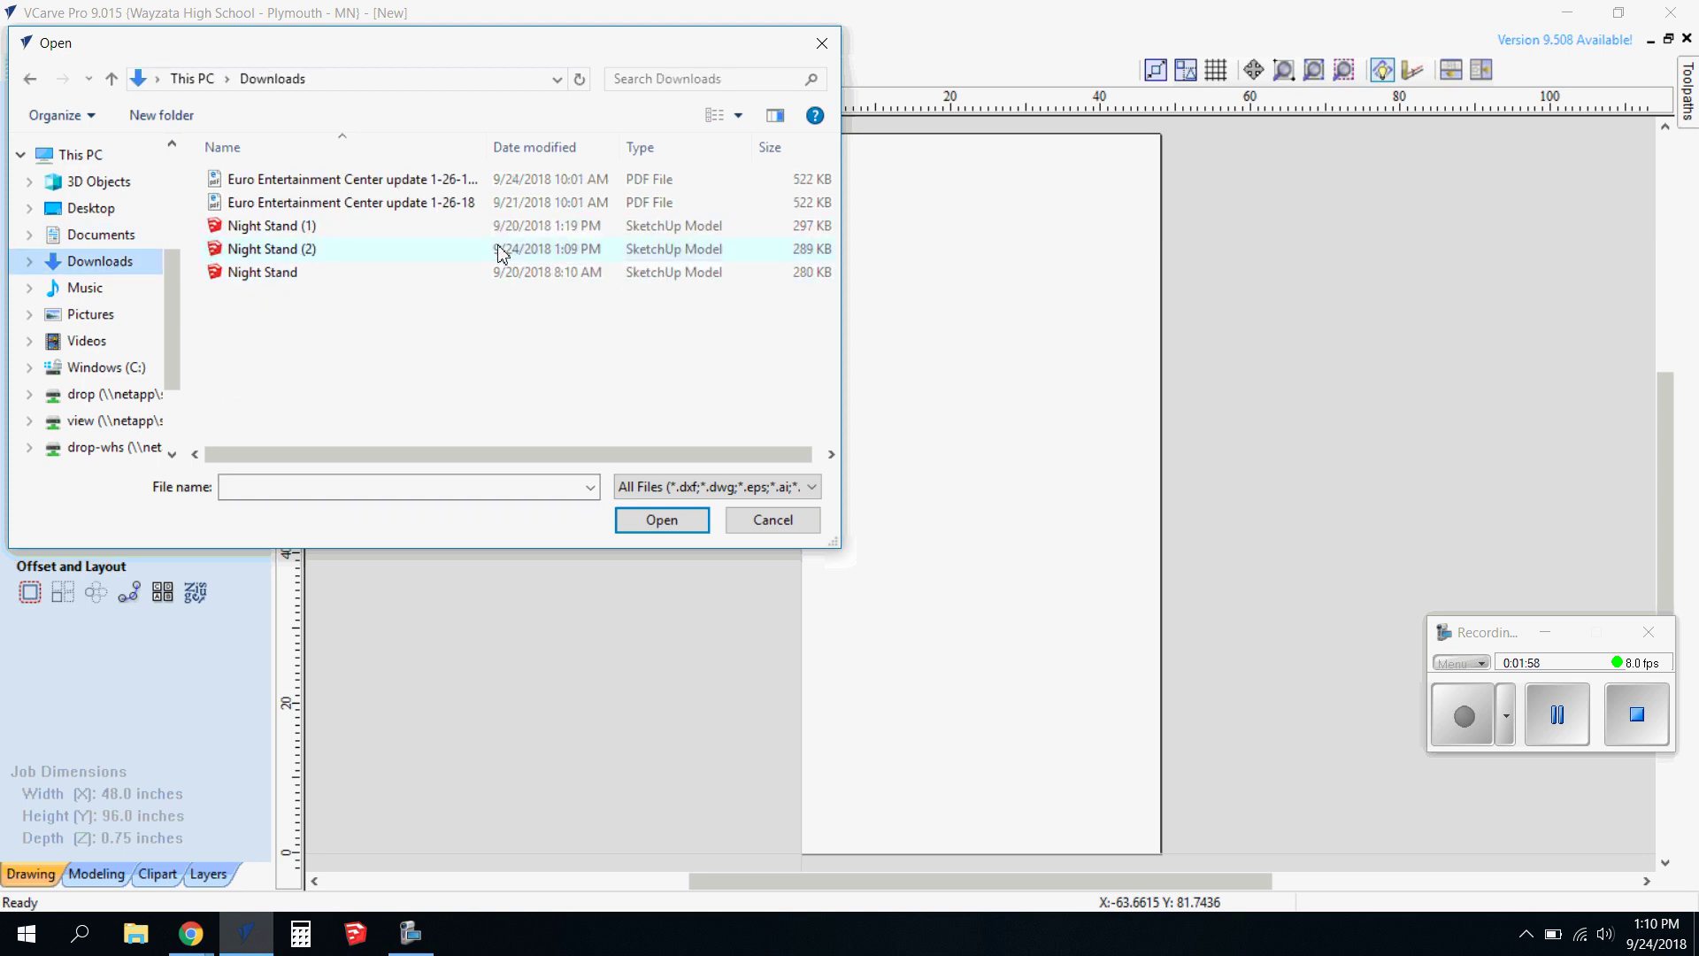
{"action": "left_click", "coordinate": [531, 254]}
{"action": "left_click", "coordinate": [675, 522]}
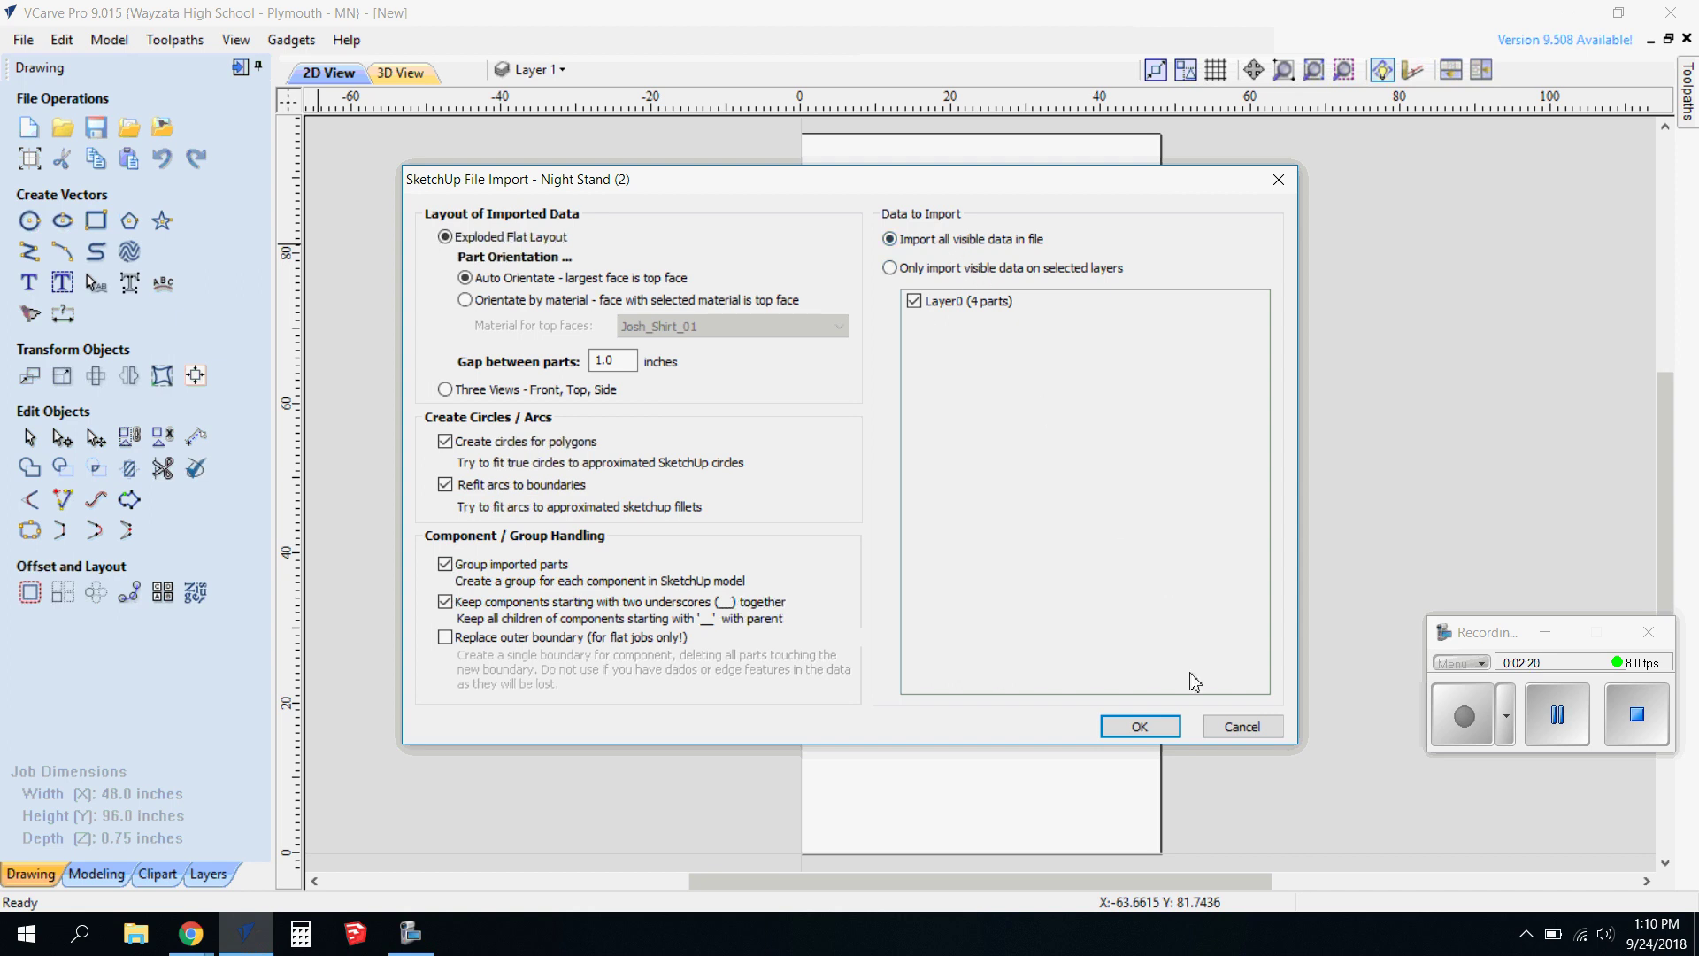
{"action": "left_click", "coordinate": [1131, 723]}
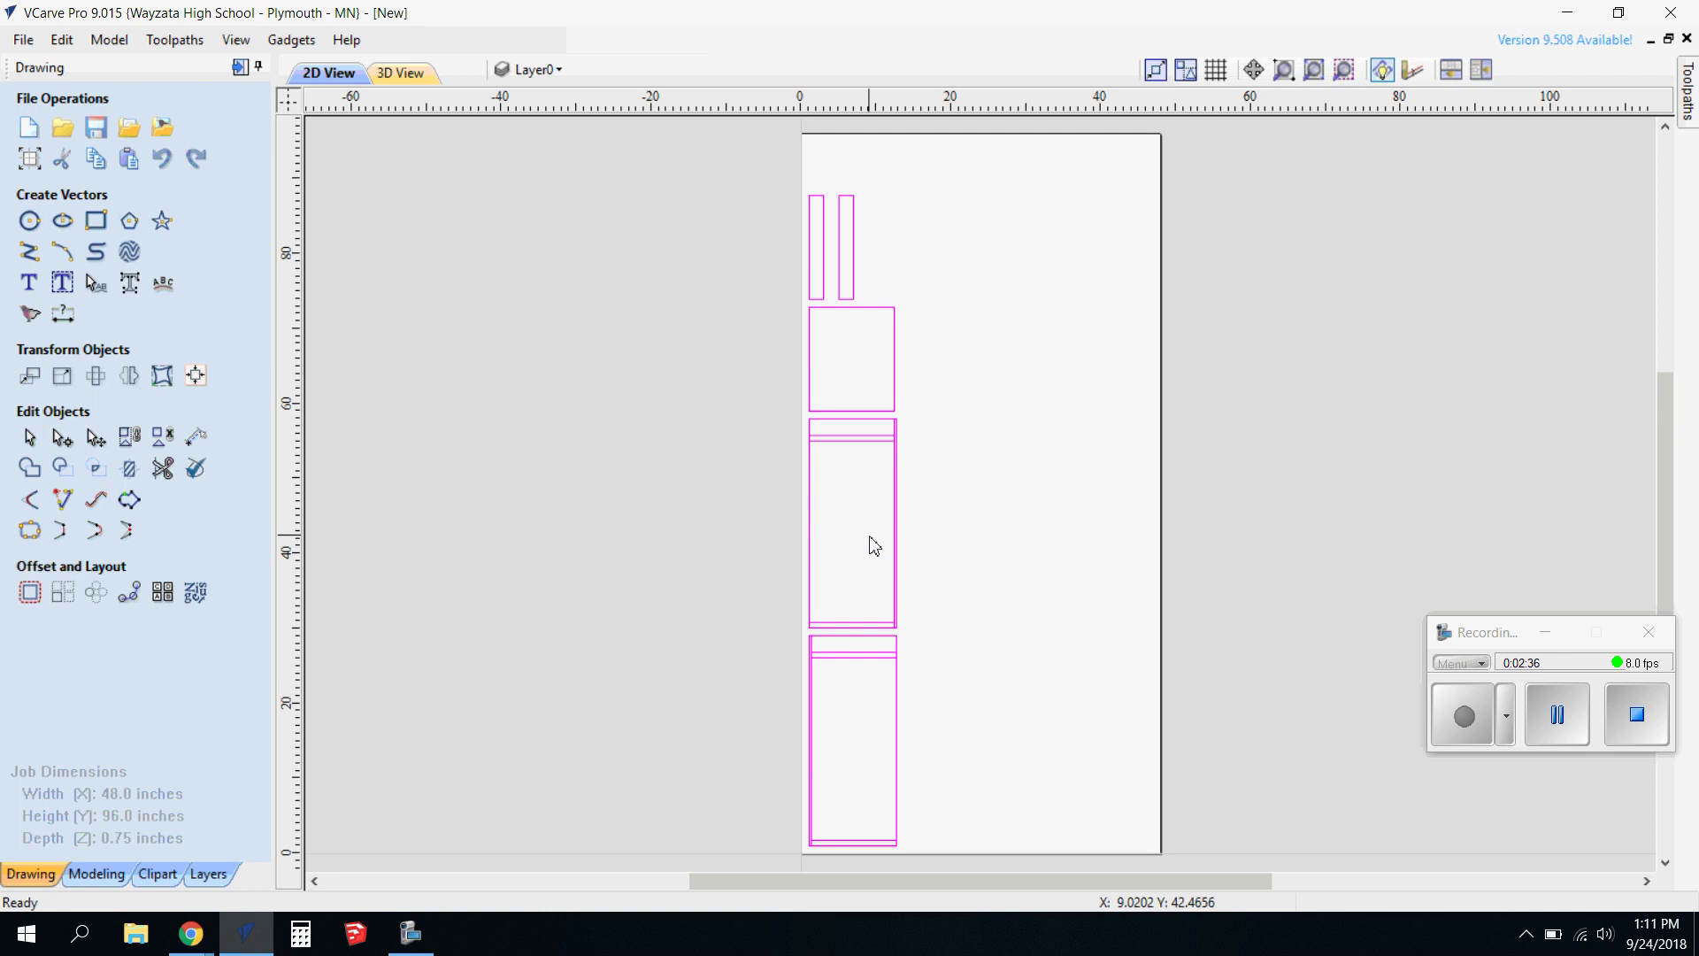
Ungroup the upper of the two large side panels back onto the original object layers.
{"action": "scroll", "coordinate": [872, 542], "scroll_direction": "up", "scroll_amount": 3}
{"action": "scroll", "coordinate": [914, 542], "scroll_direction": "down", "scroll_amount": 1}
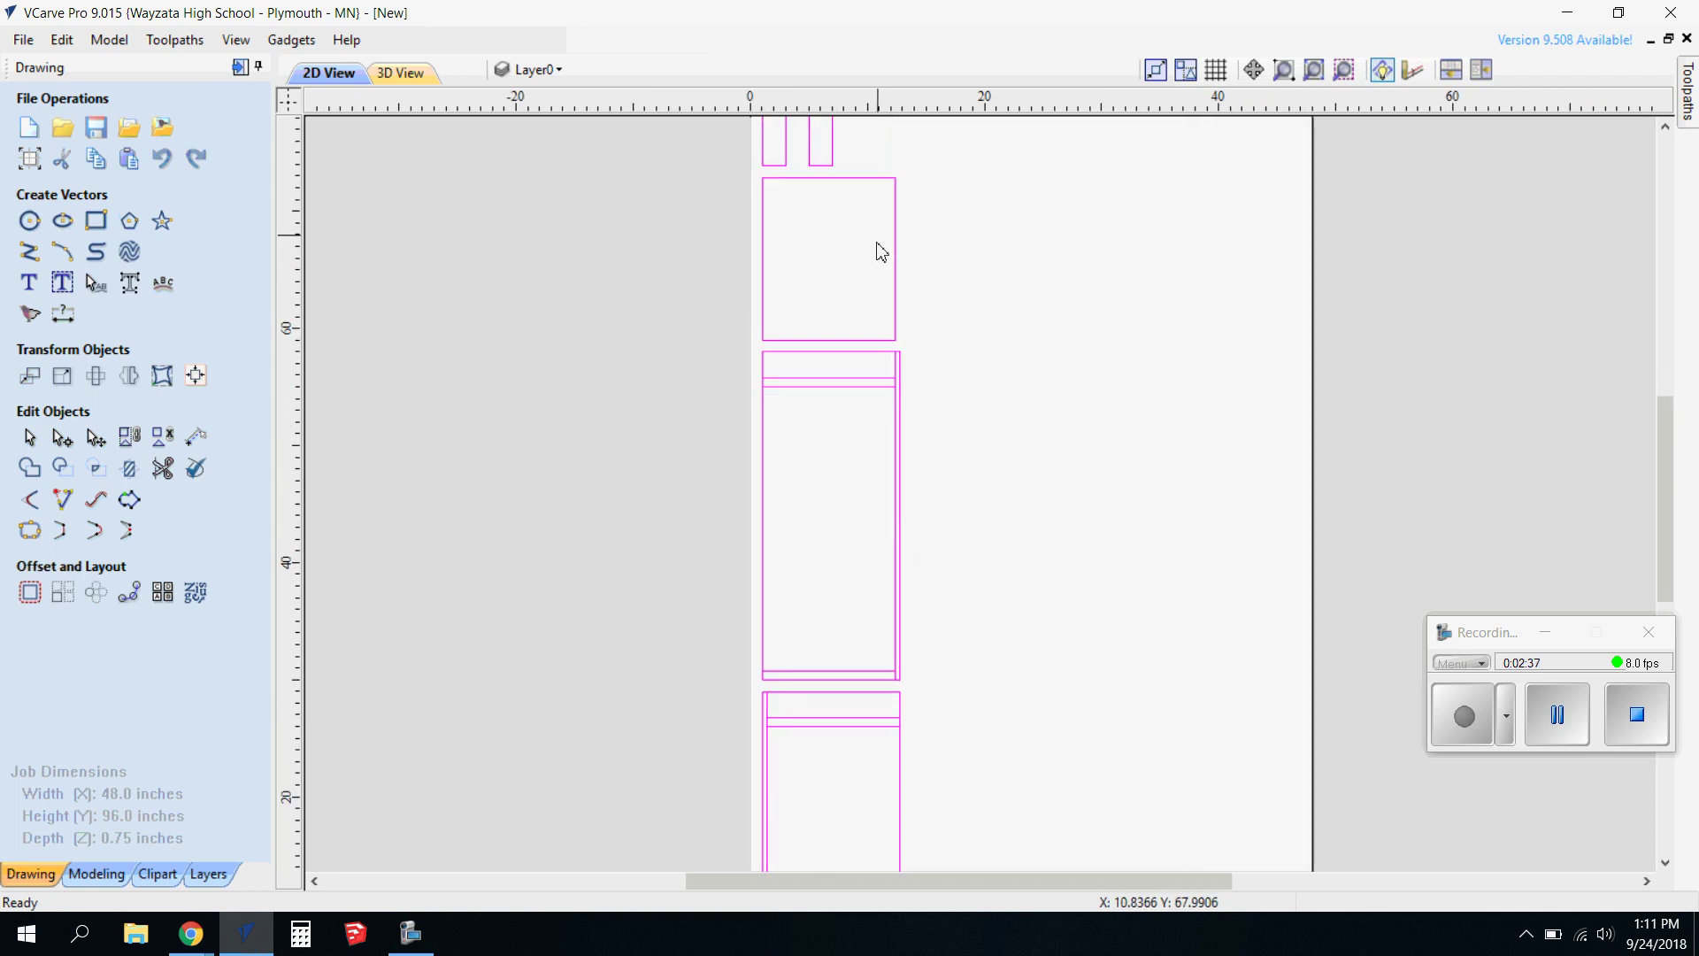
{"action": "left_click", "coordinate": [866, 386]}
{"action": "scroll", "coordinate": [867, 386], "scroll_direction": "down", "scroll_amount": 3}
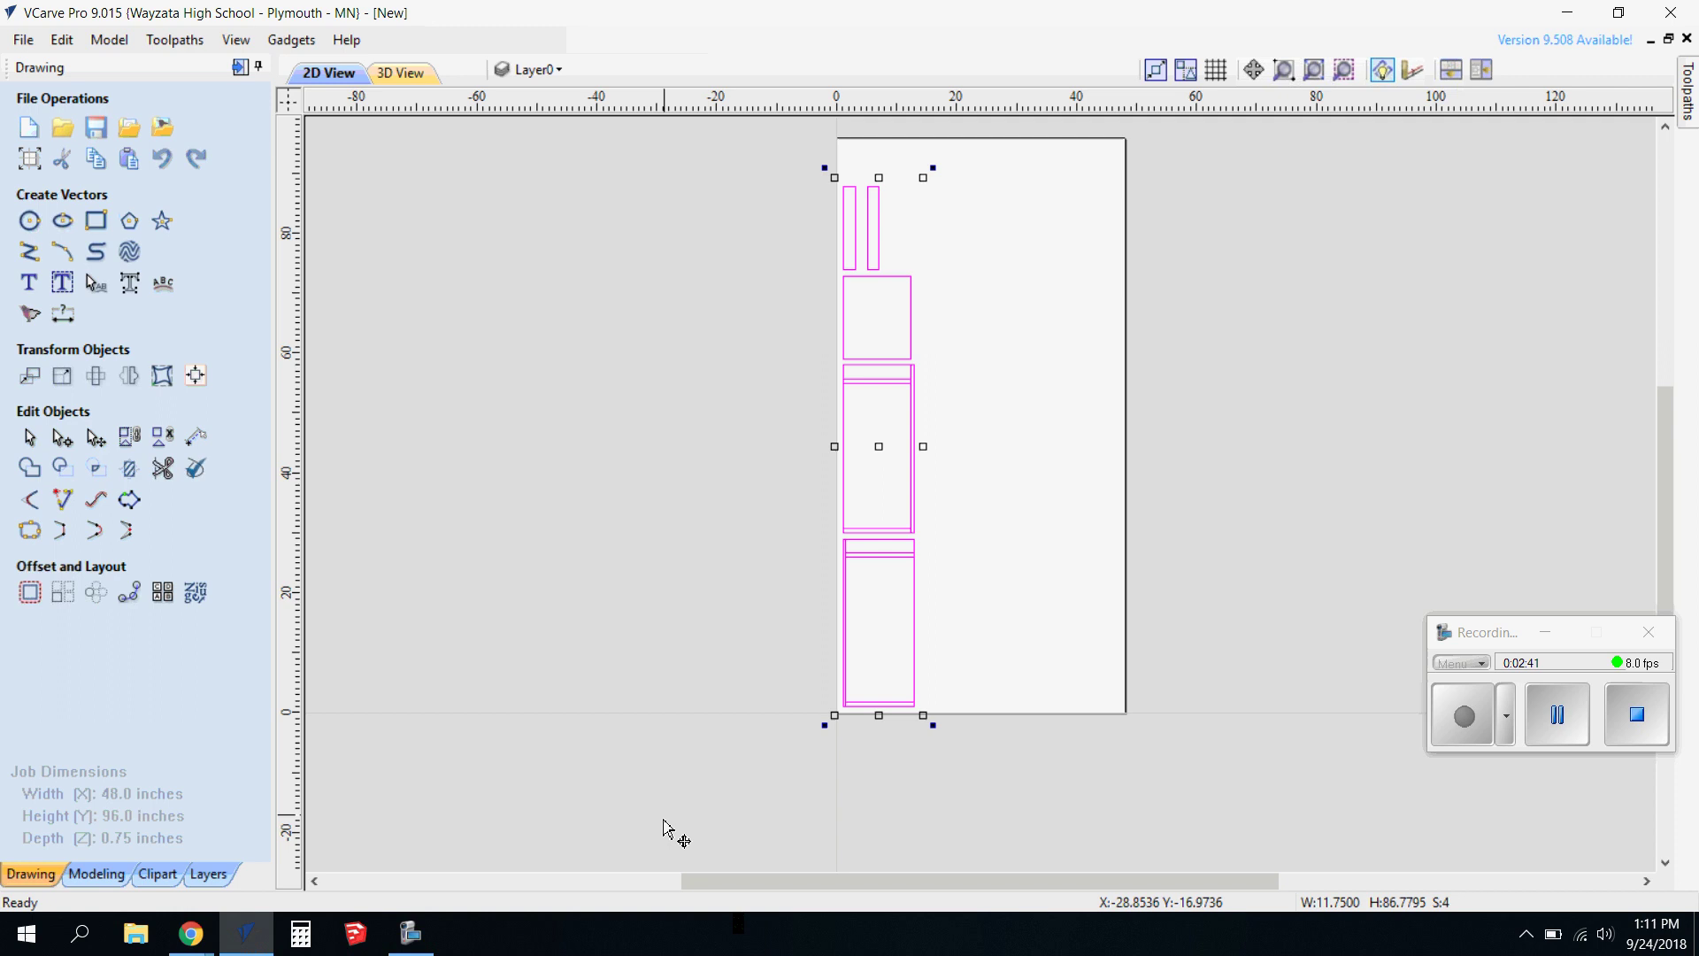
{"action": "left_click", "coordinate": [920, 335]}
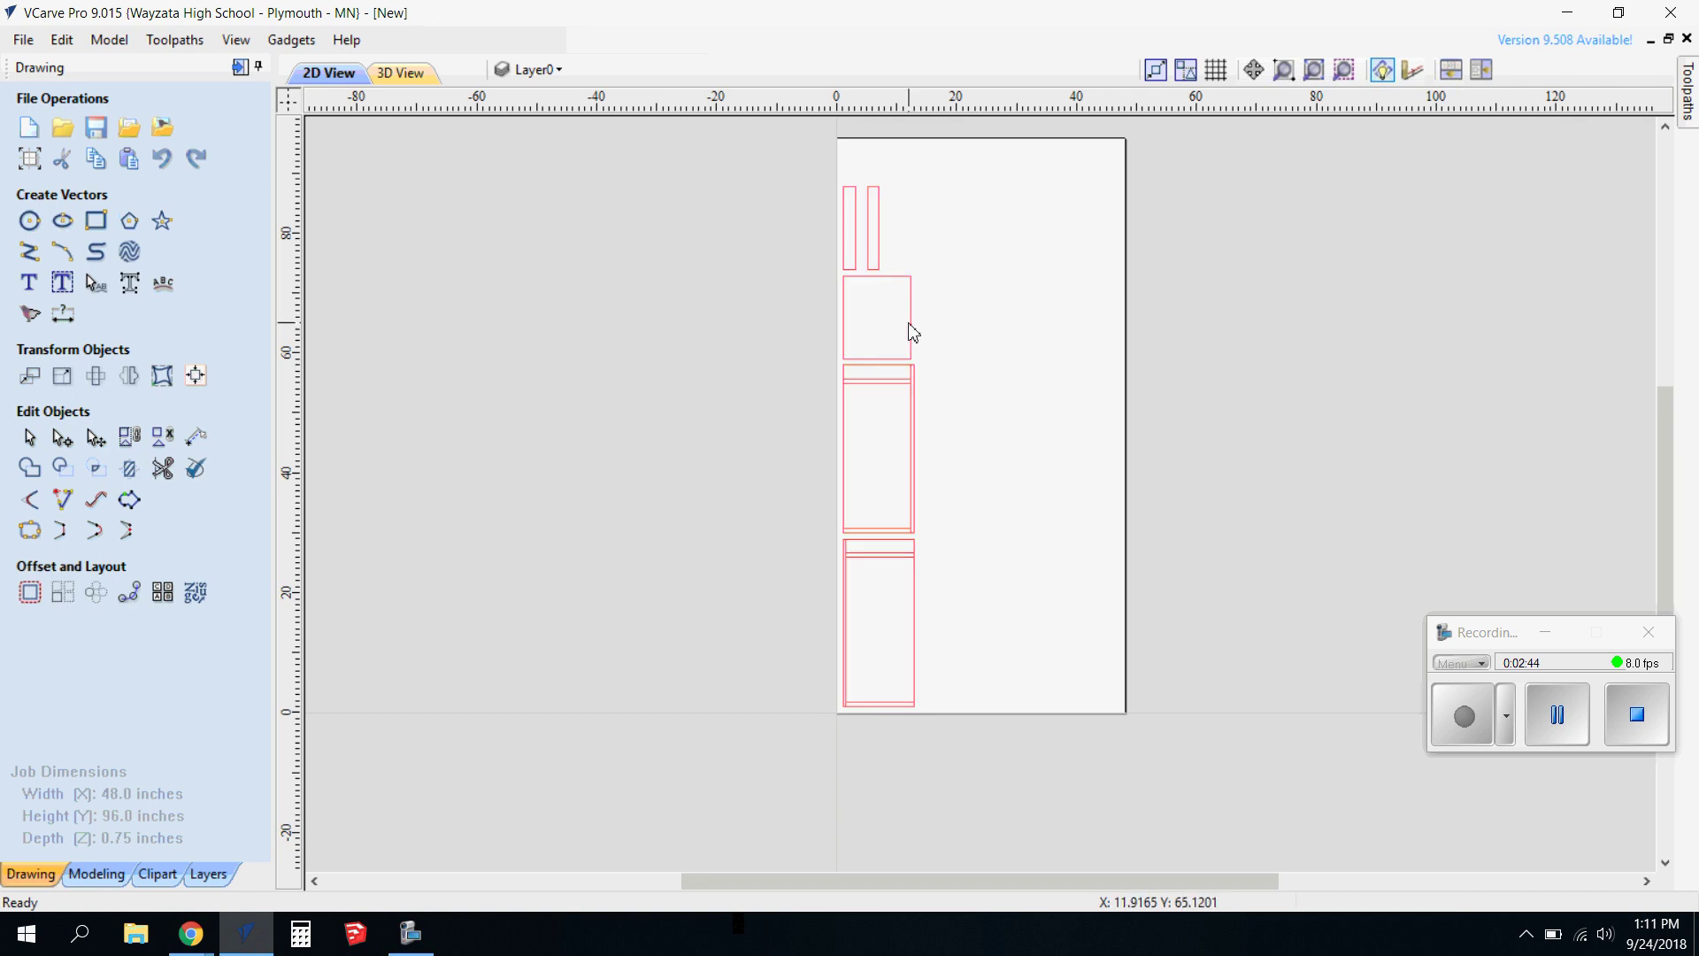
{"action": "scroll", "coordinate": [913, 449], "scroll_direction": "up", "scroll_amount": 2}
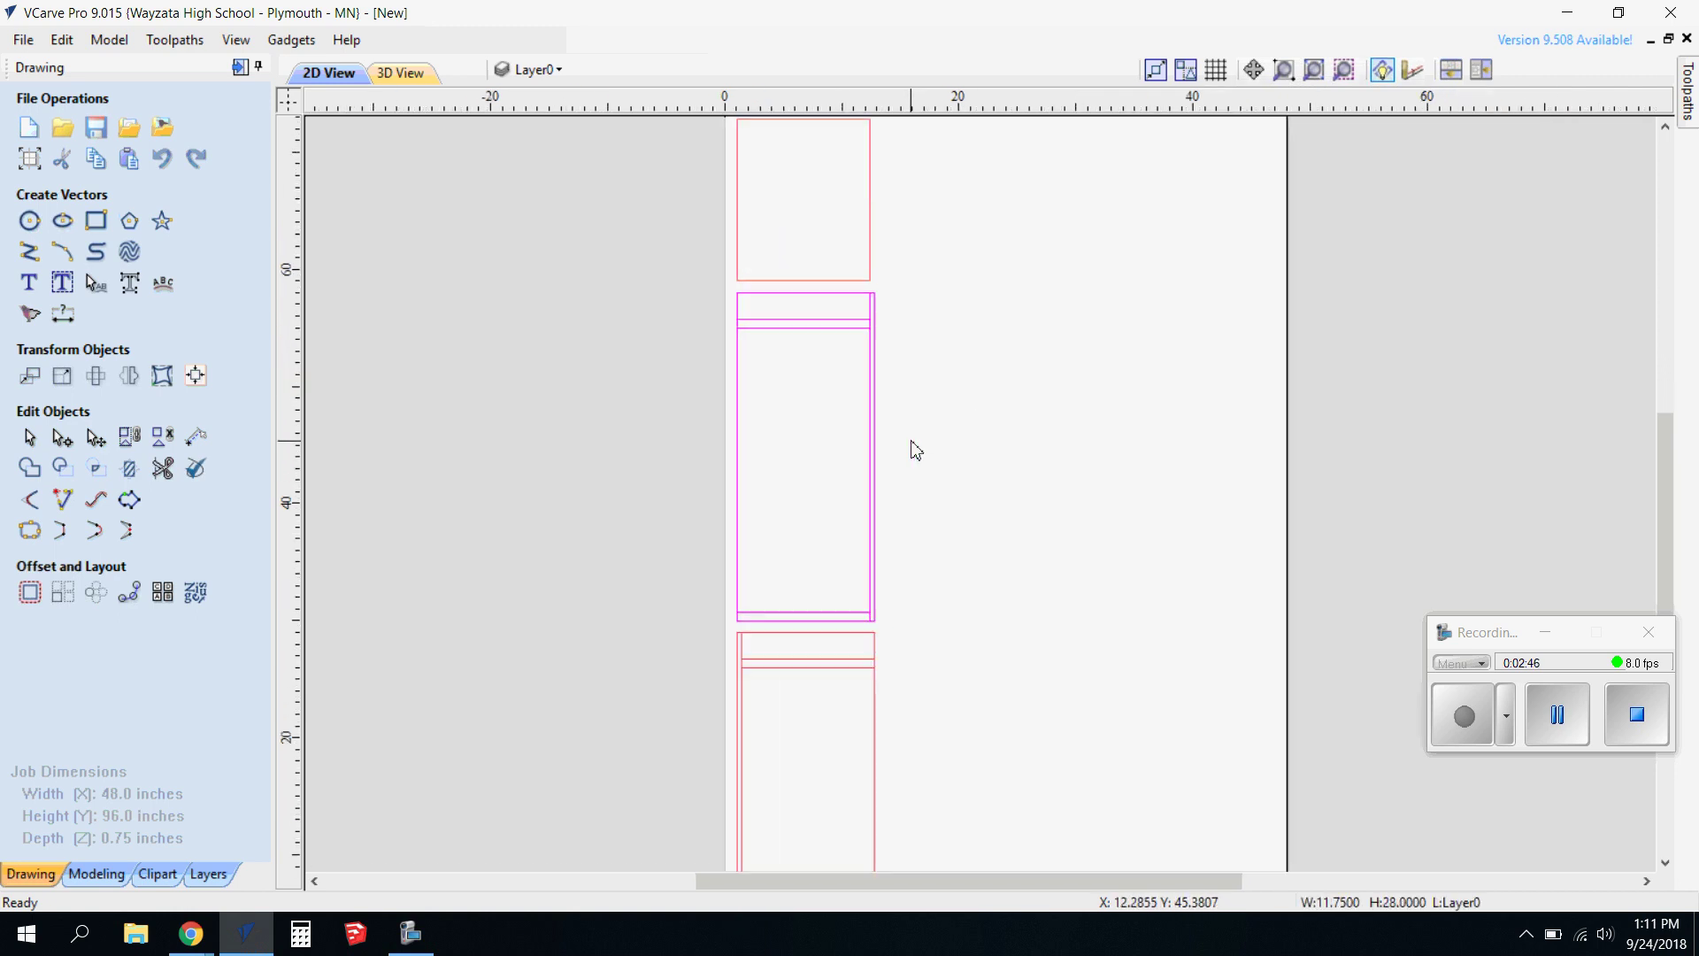
{"action": "scroll", "coordinate": [891, 451], "scroll_direction": "up", "scroll_amount": 2}
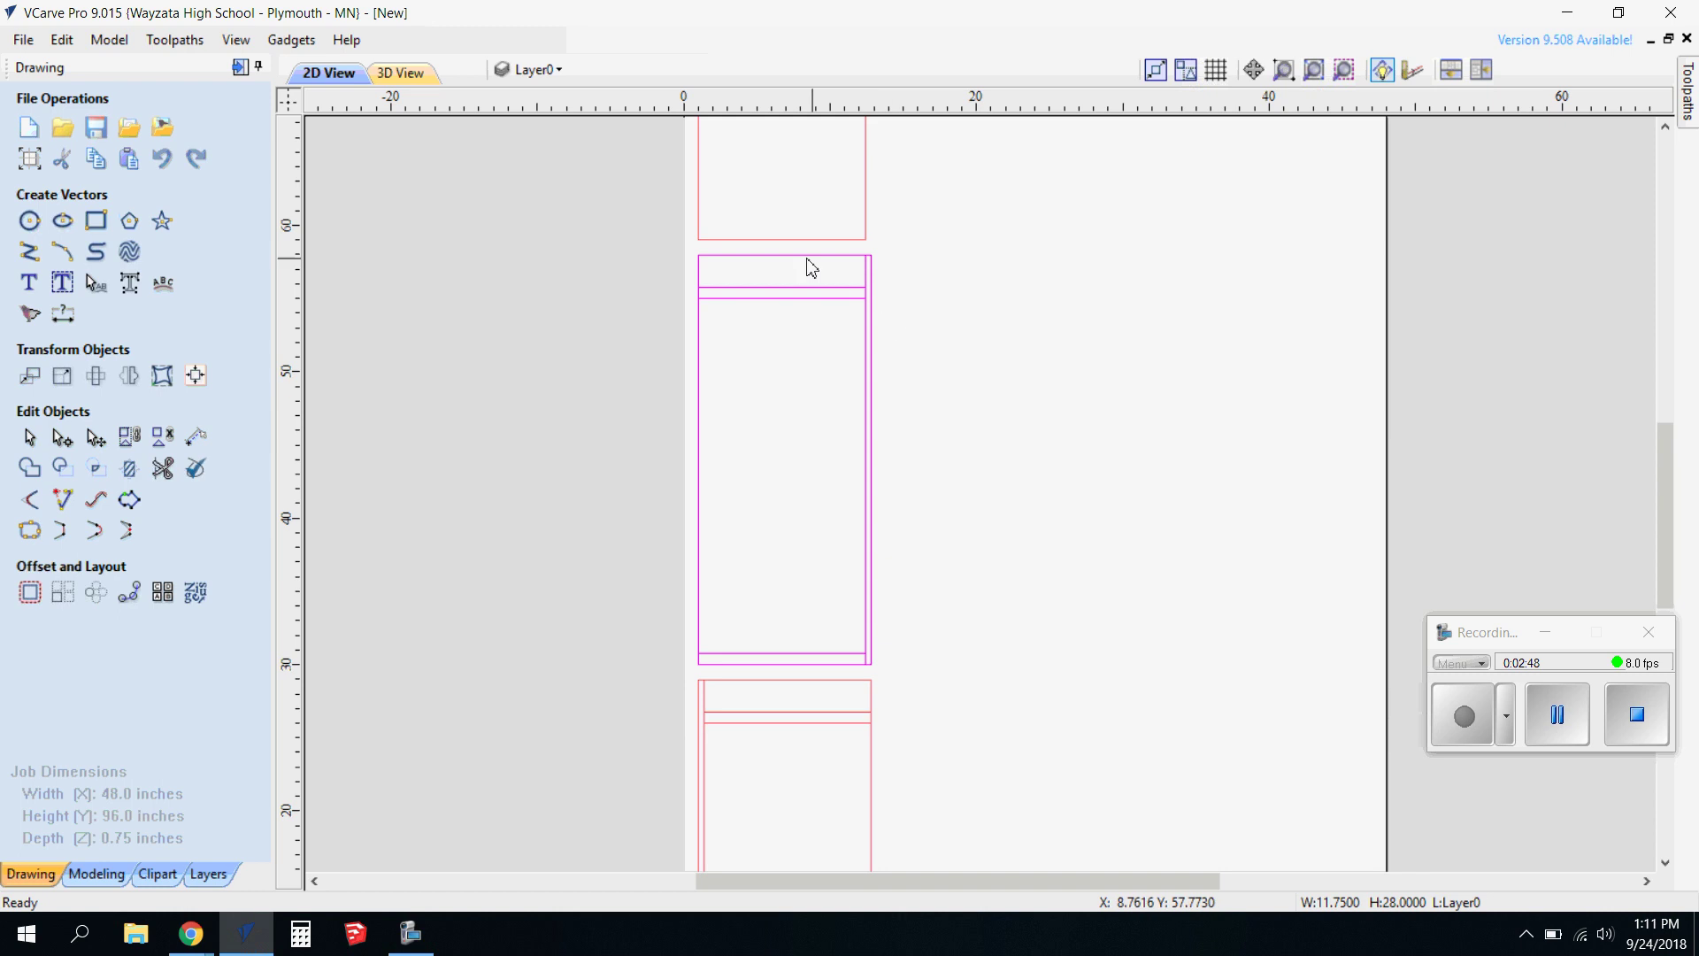
{"action": "right_click", "coordinate": [872, 423]}
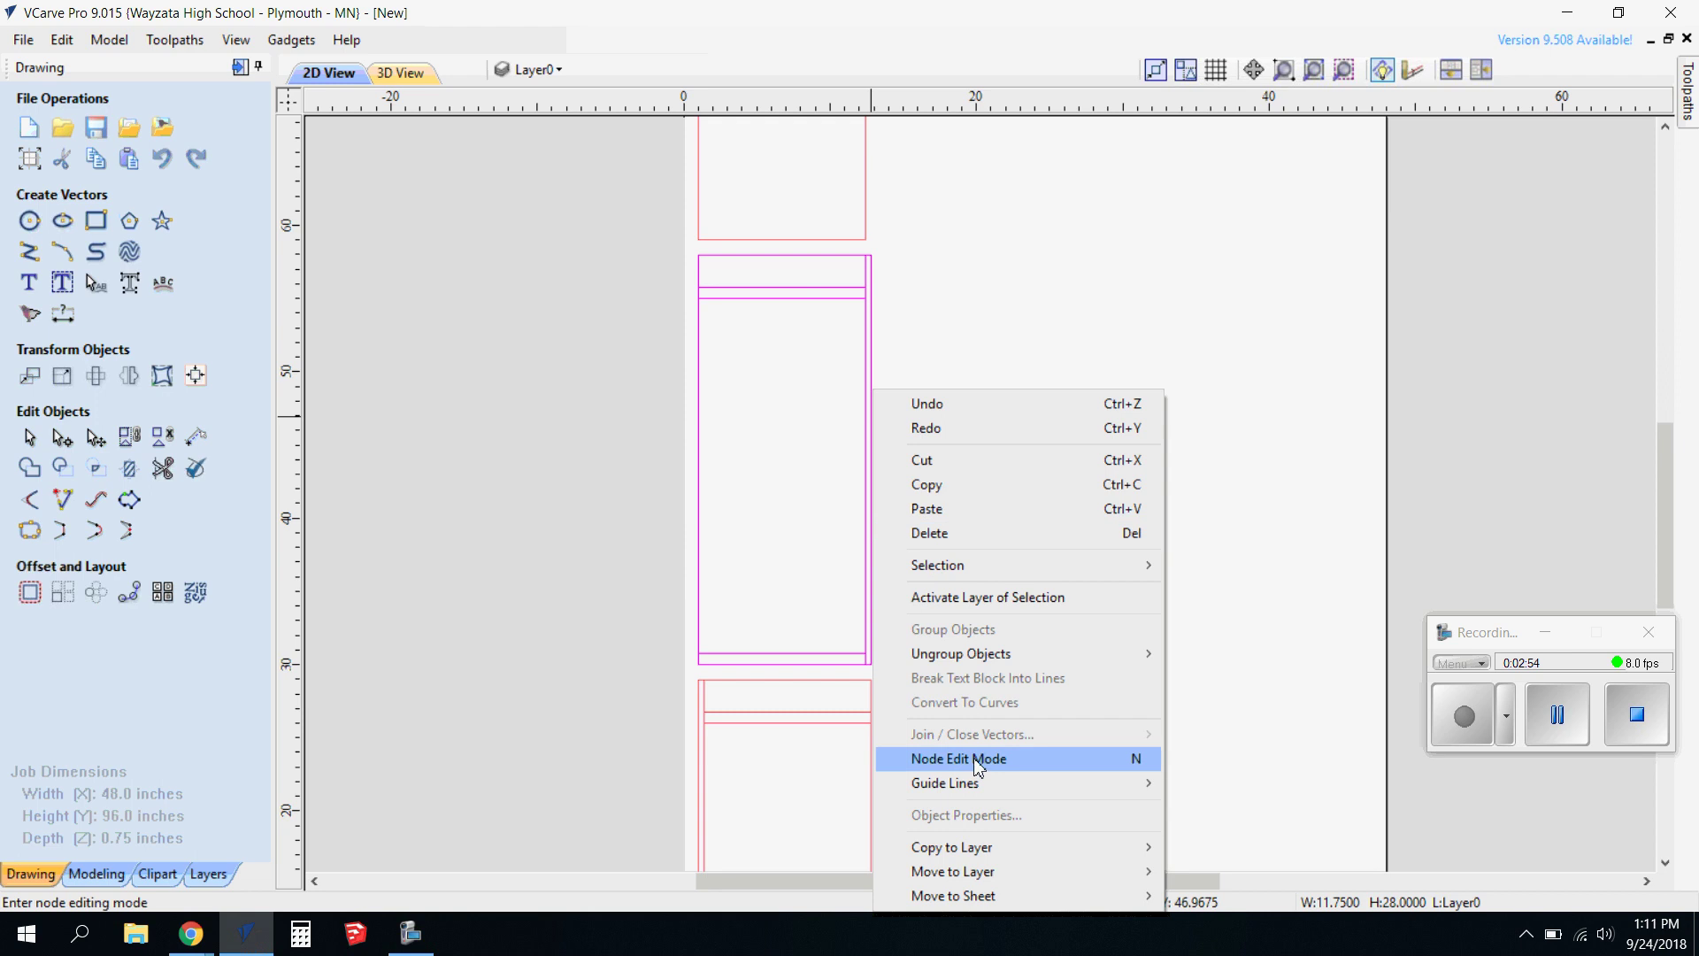
{"action": "mouse_move", "coordinate": [1000, 657]}
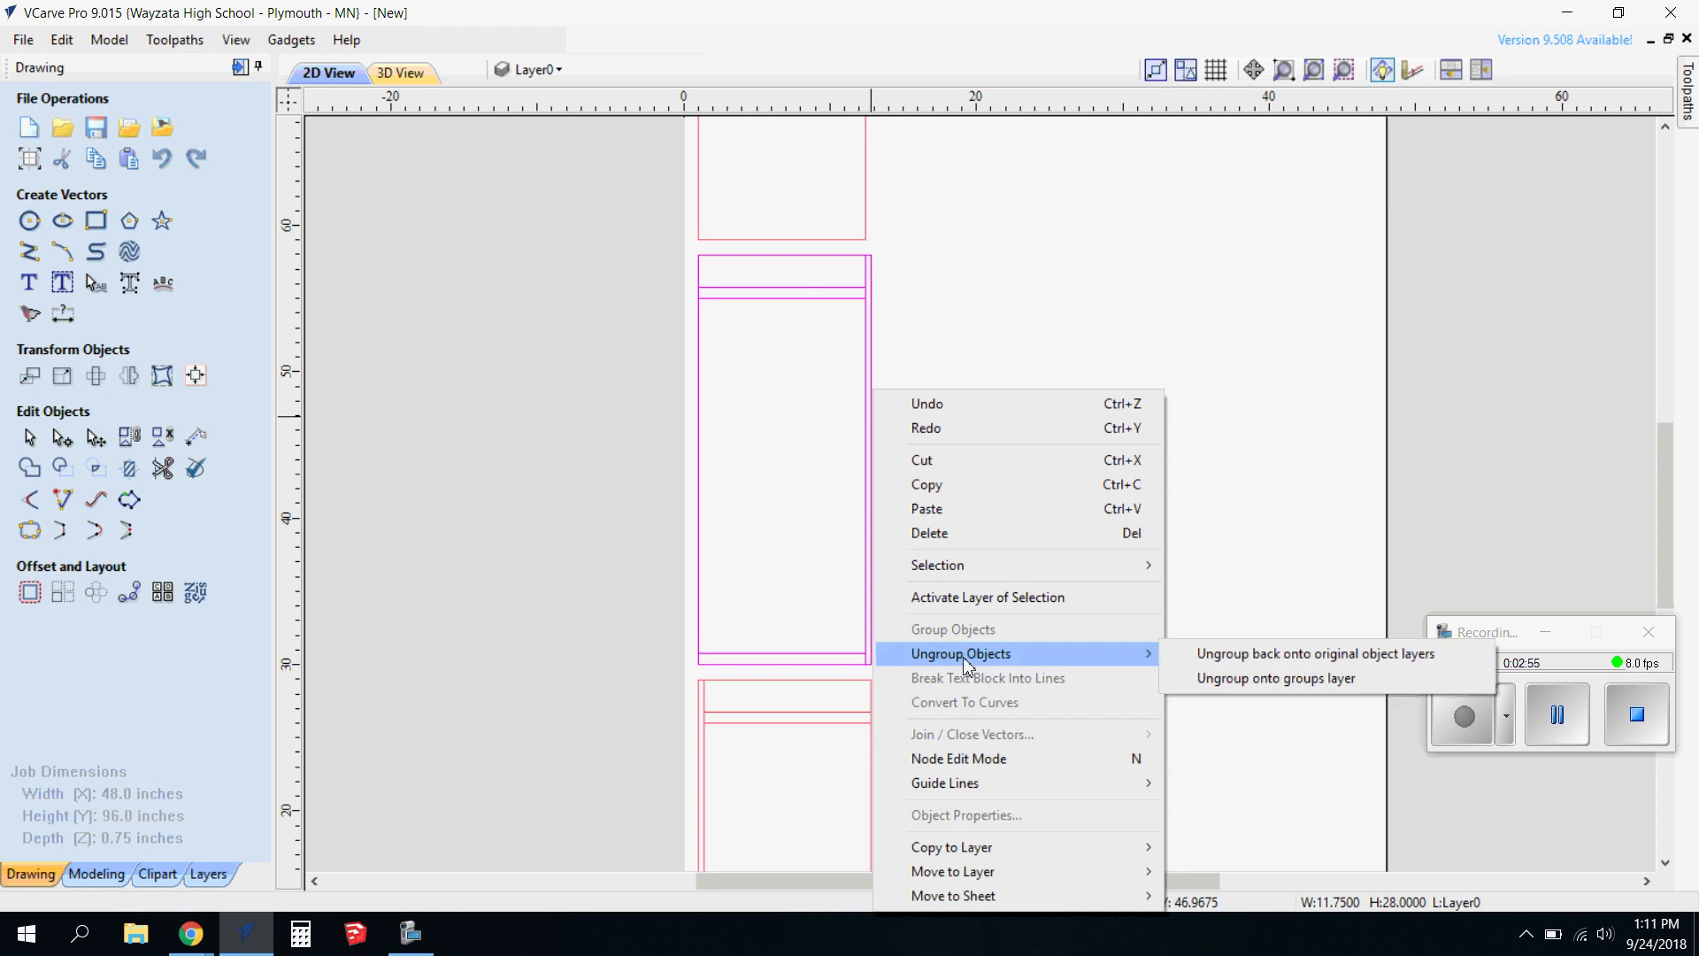
{"action": "left_click", "coordinate": [1308, 657]}
{"action": "left_click", "coordinate": [955, 378]}
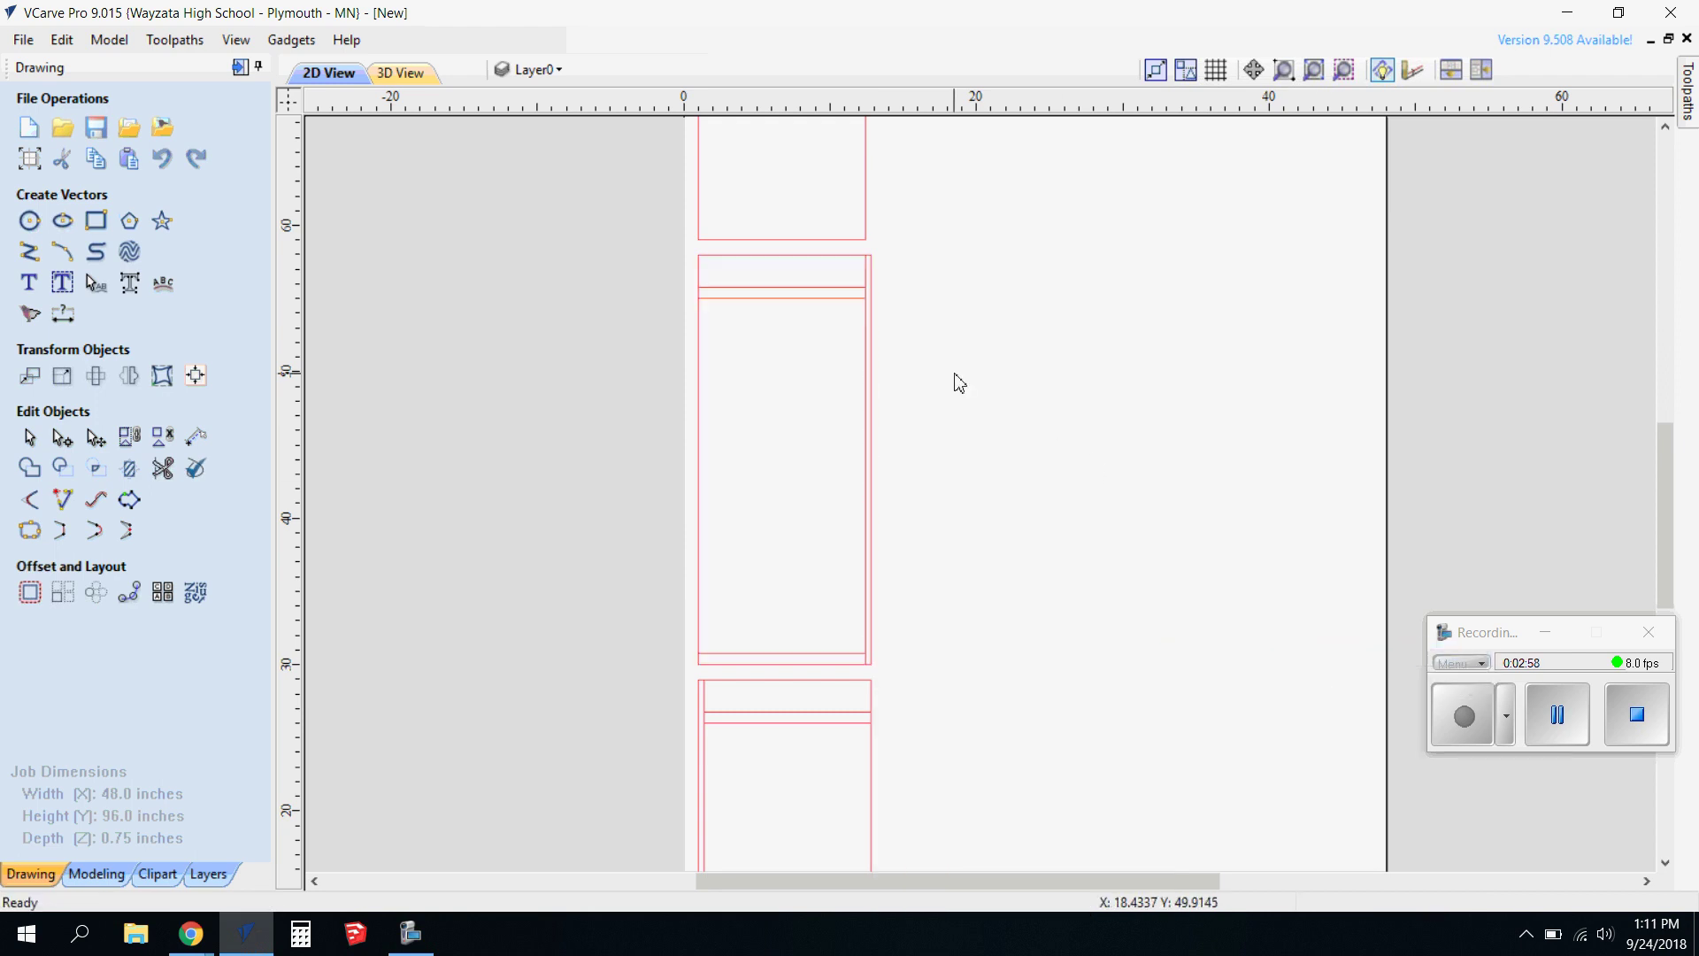
Stretch the panel's upper dado rectangle past both side edges to about 13.36 inches wide.
{"action": "left_click", "coordinate": [830, 294]}
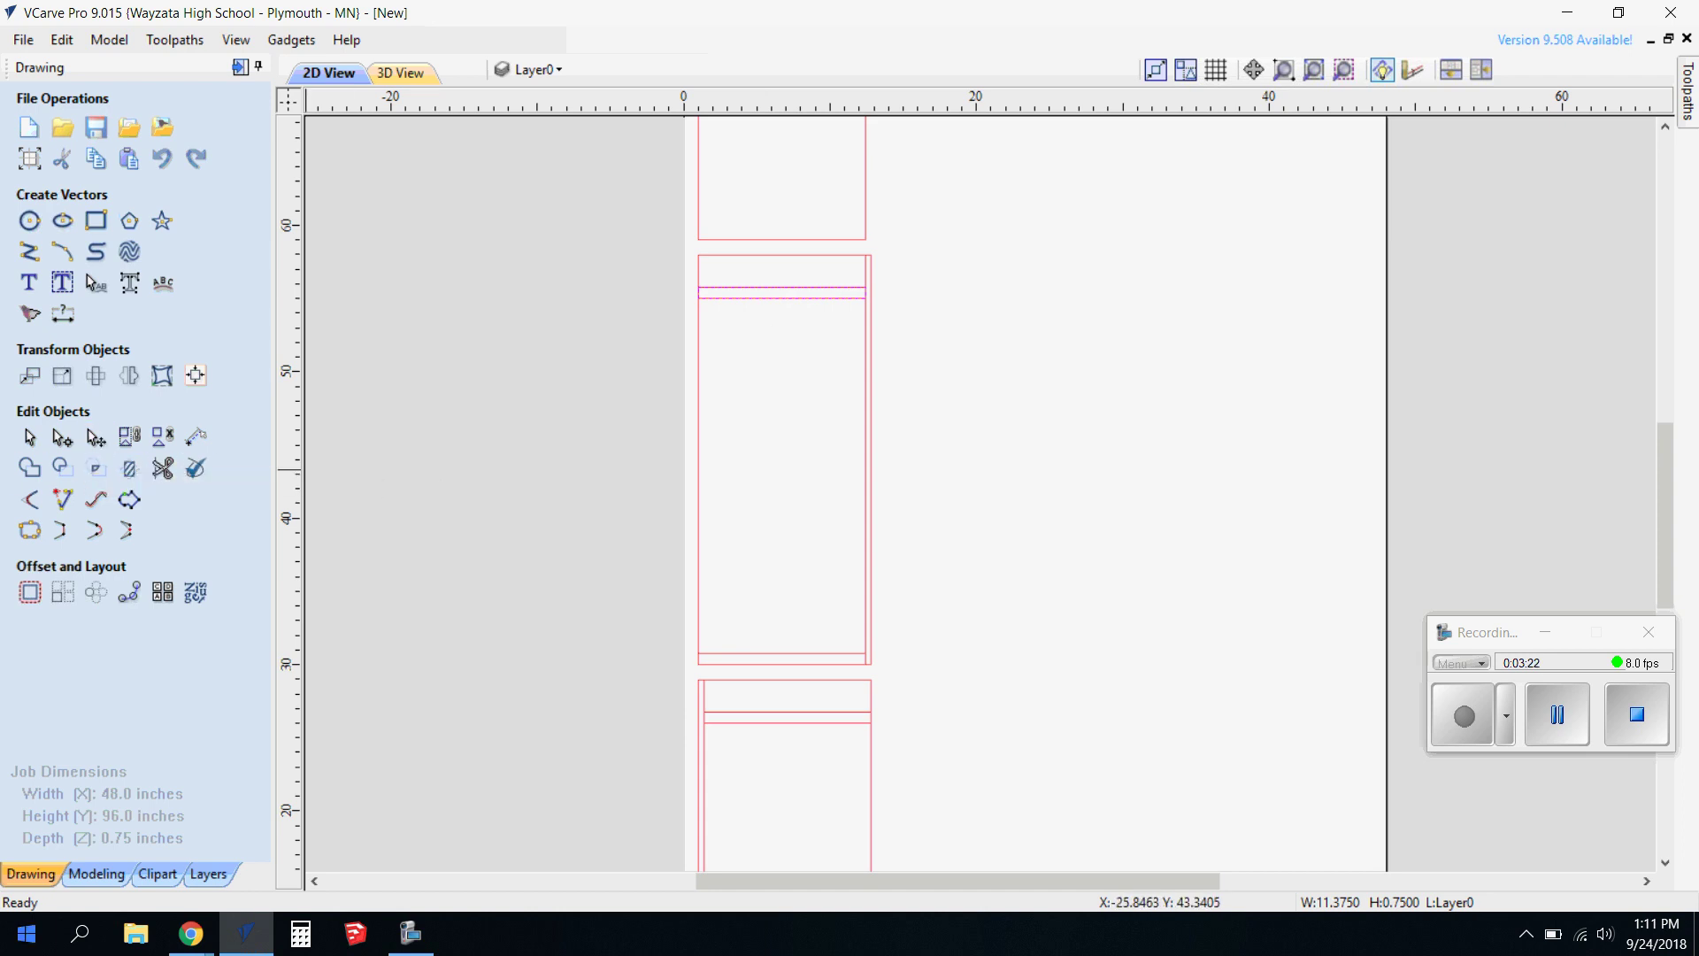
{"action": "left_click", "coordinate": [96, 437]}
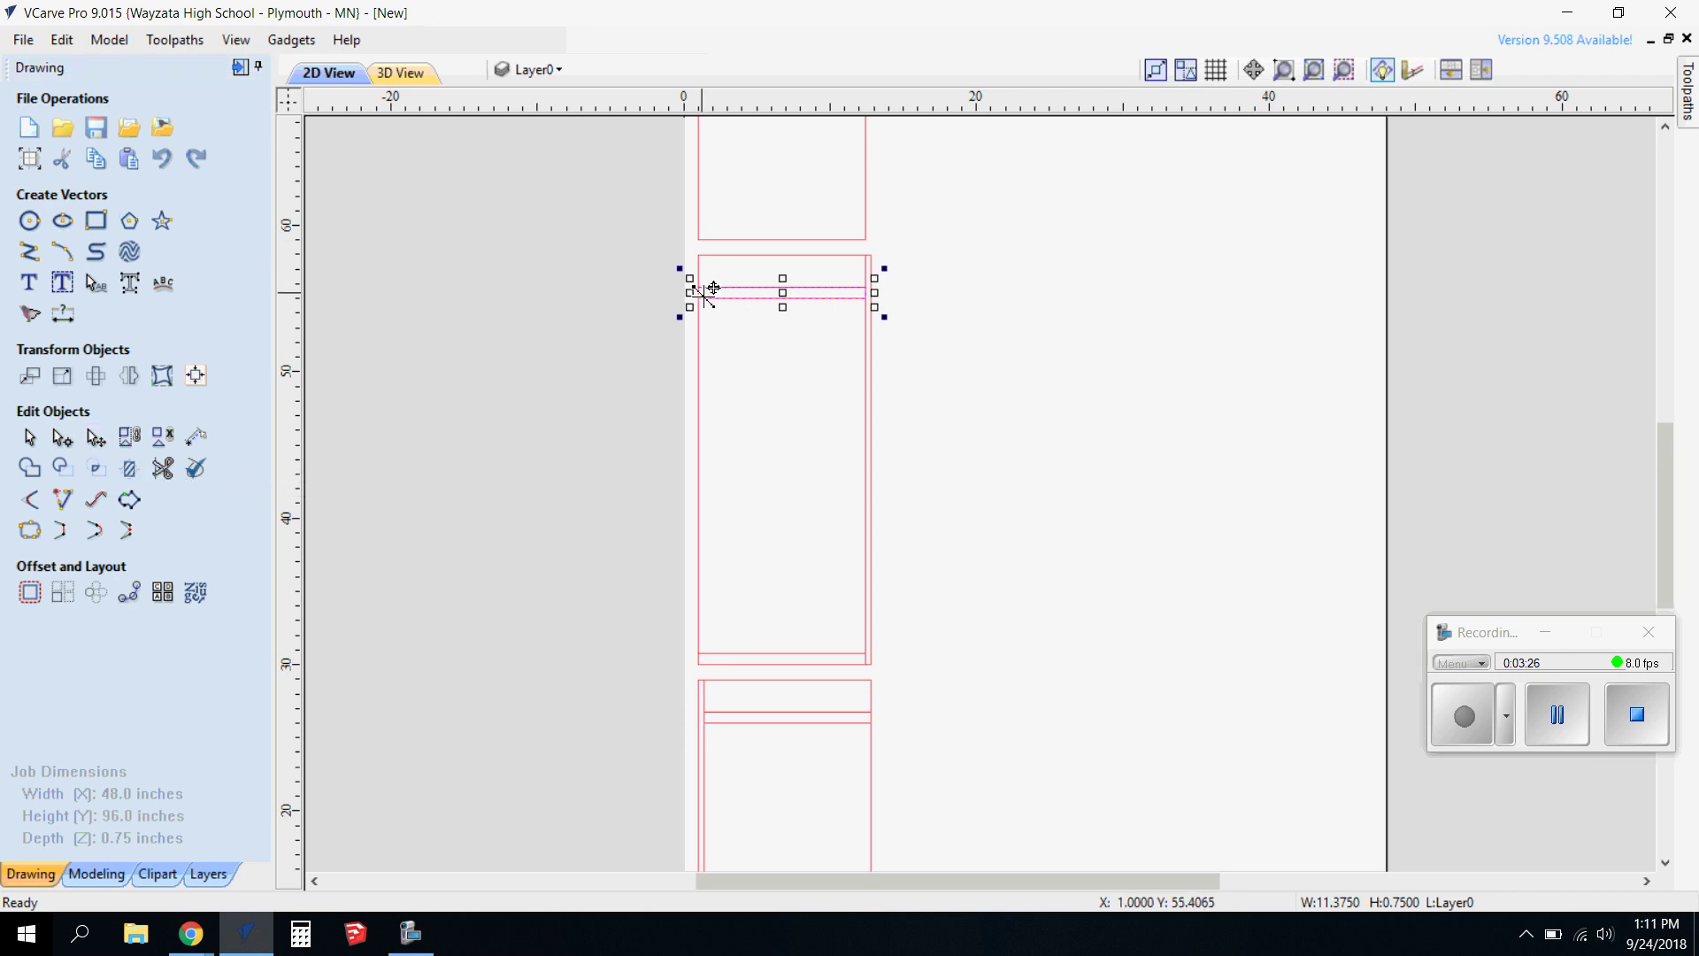
{"action": "scroll", "coordinate": [695, 294], "scroll_direction": "up", "scroll_amount": 2}
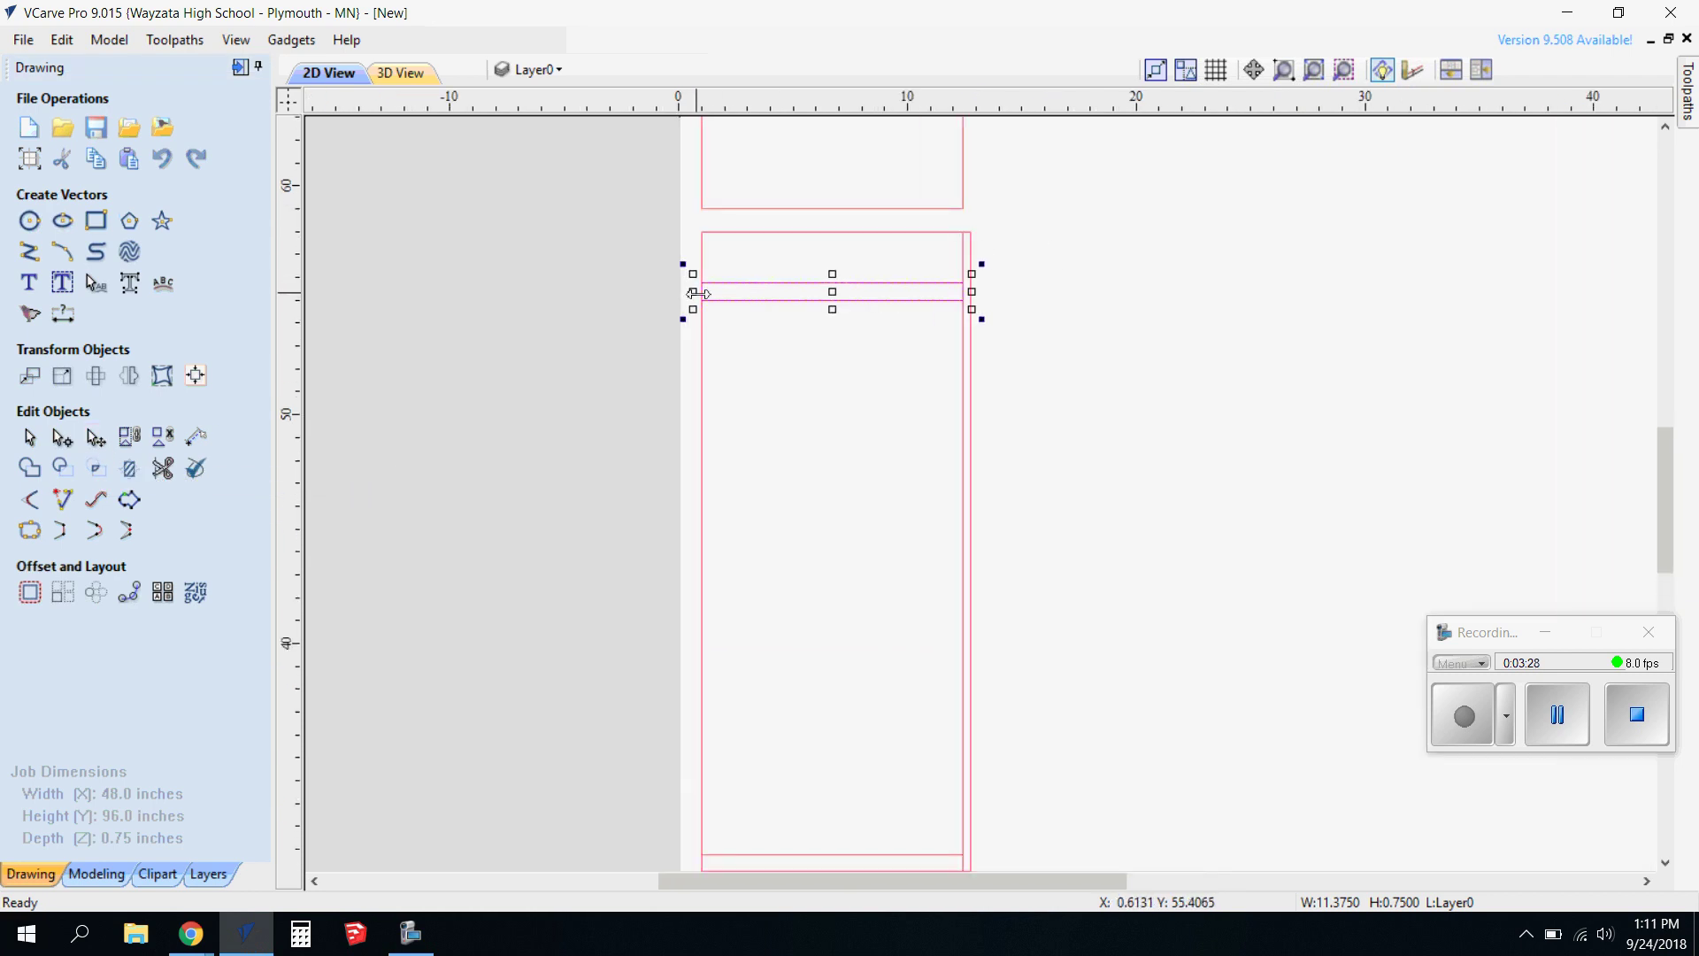
{"action": "key", "text": "Escape"}
{"action": "left_click_drag", "start_coordinate": [699, 292], "coordinate": [689, 292]}
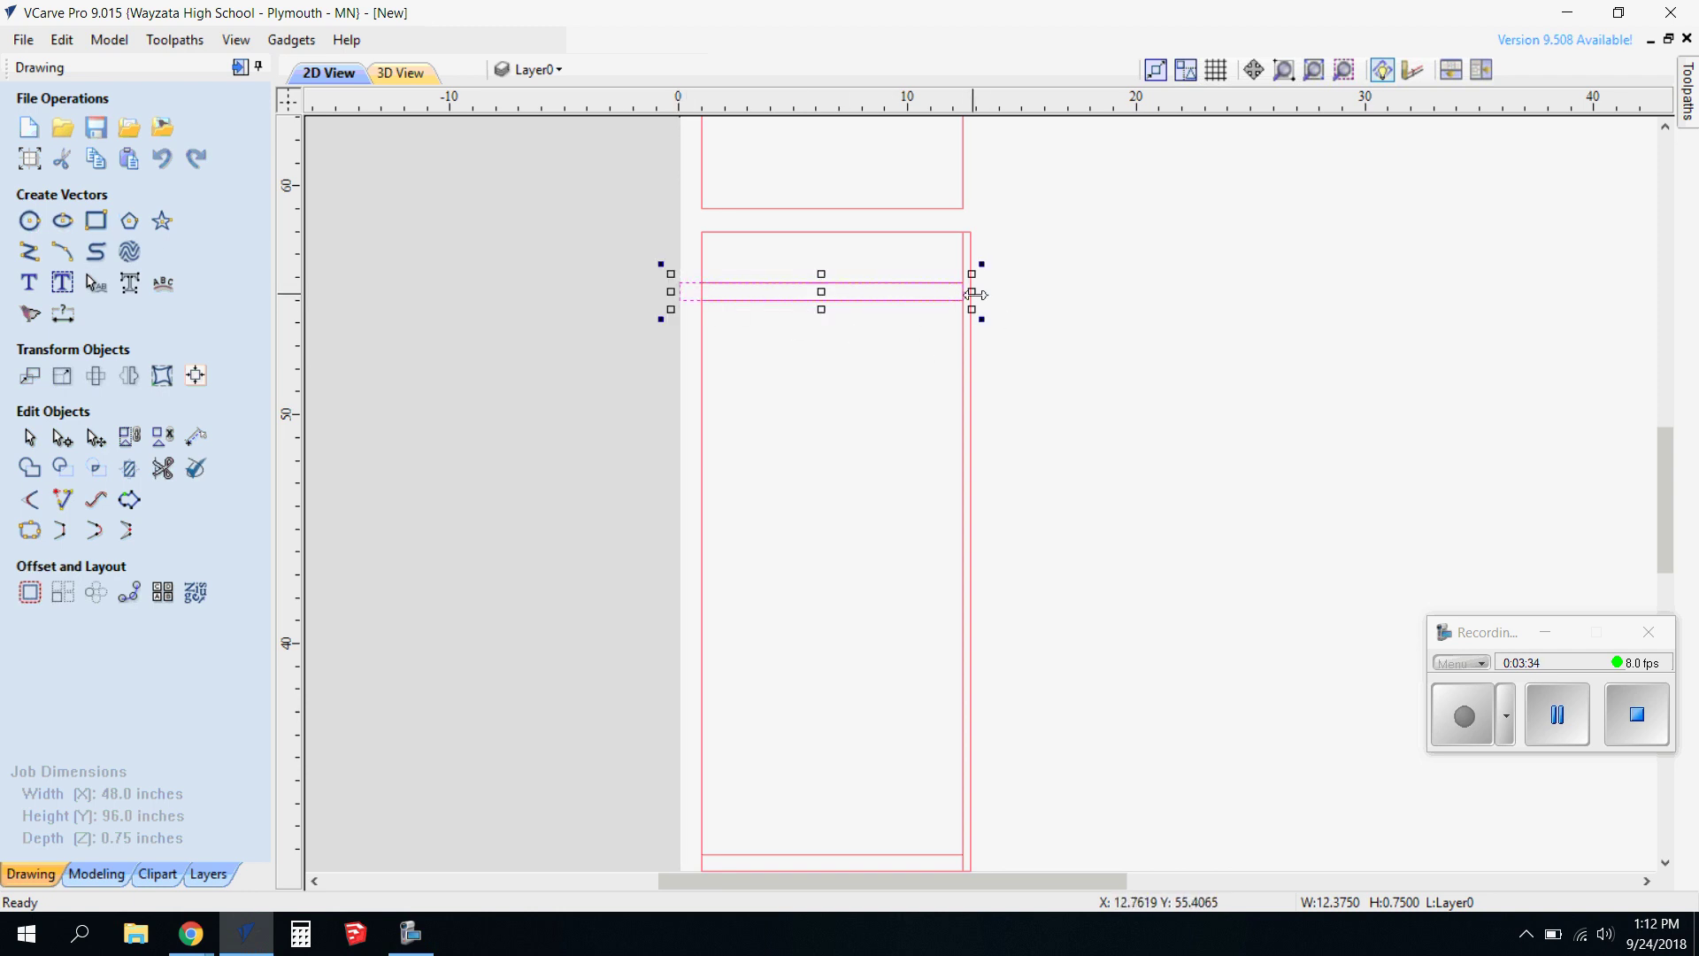
{"action": "left_click_drag", "start_coordinate": [978, 292], "coordinate": [995, 292]}
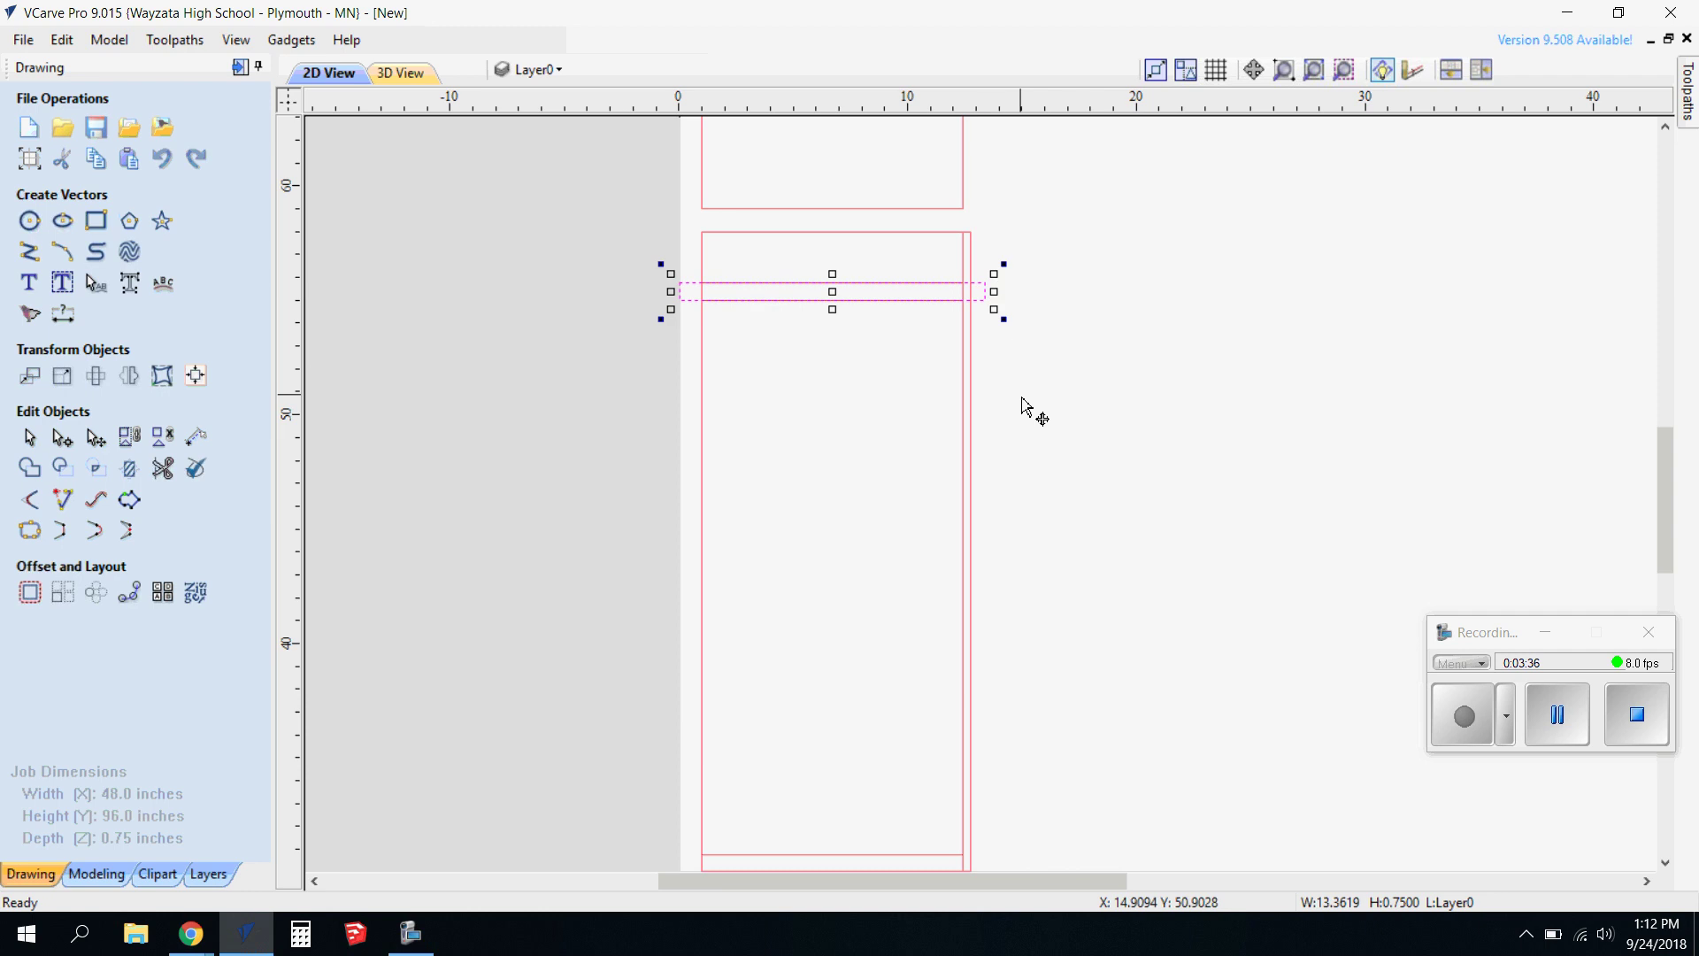
Stretch the rectangle along the same panel's bottom edge past both sides to about 12.78 inches wide.
{"action": "scroll", "coordinate": [1026, 447], "scroll_direction": "down", "scroll_amount": 2}
{"action": "scroll", "coordinate": [1026, 447], "scroll_direction": "down", "scroll_amount": 1}
{"action": "scroll", "coordinate": [1053, 712], "scroll_direction": "up", "scroll_amount": 1}
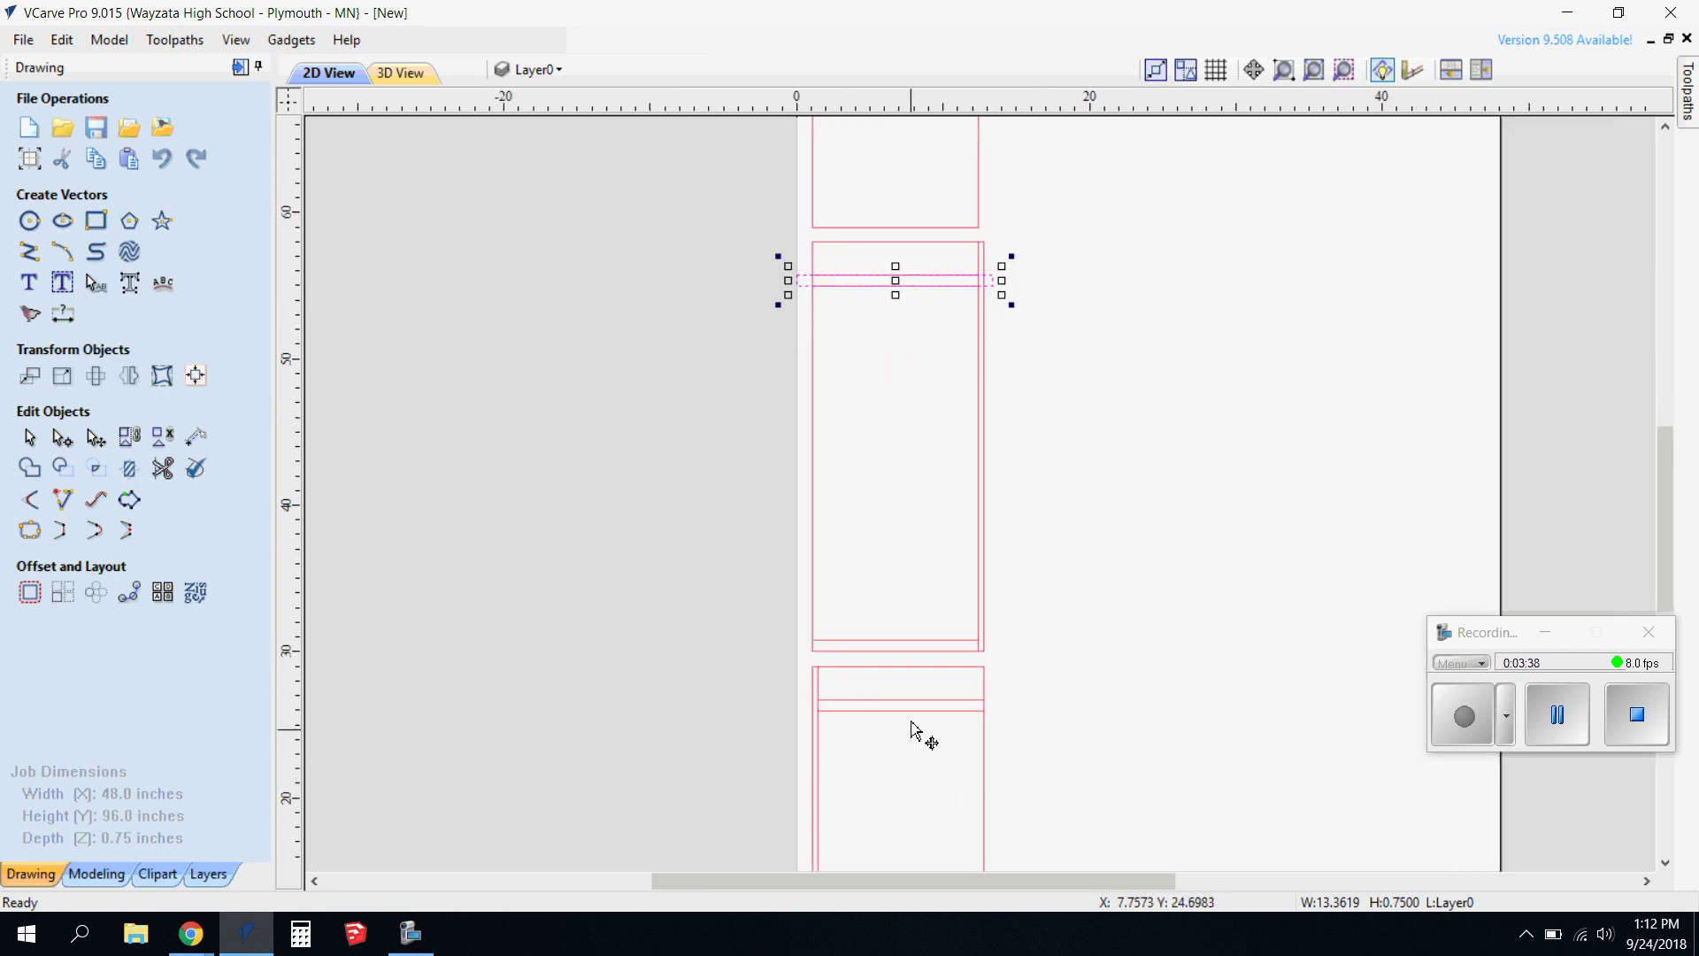
{"action": "left_click", "coordinate": [907, 645]}
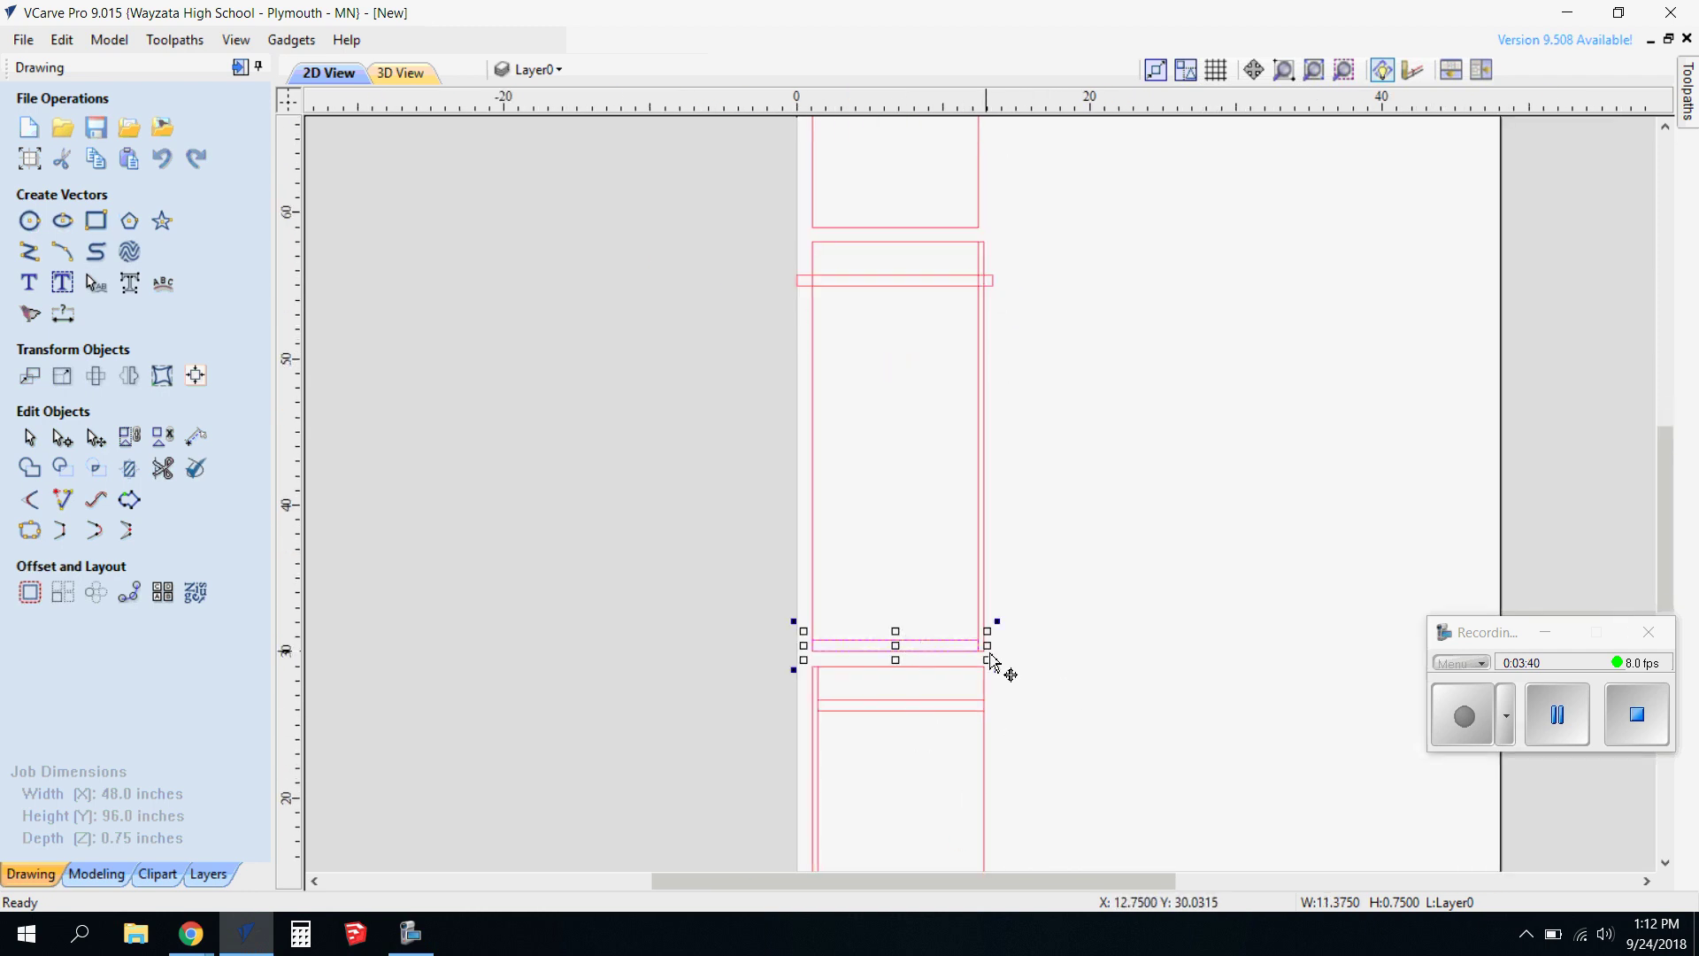
{"action": "left_click_drag", "start_coordinate": [990, 647], "coordinate": [1011, 648]}
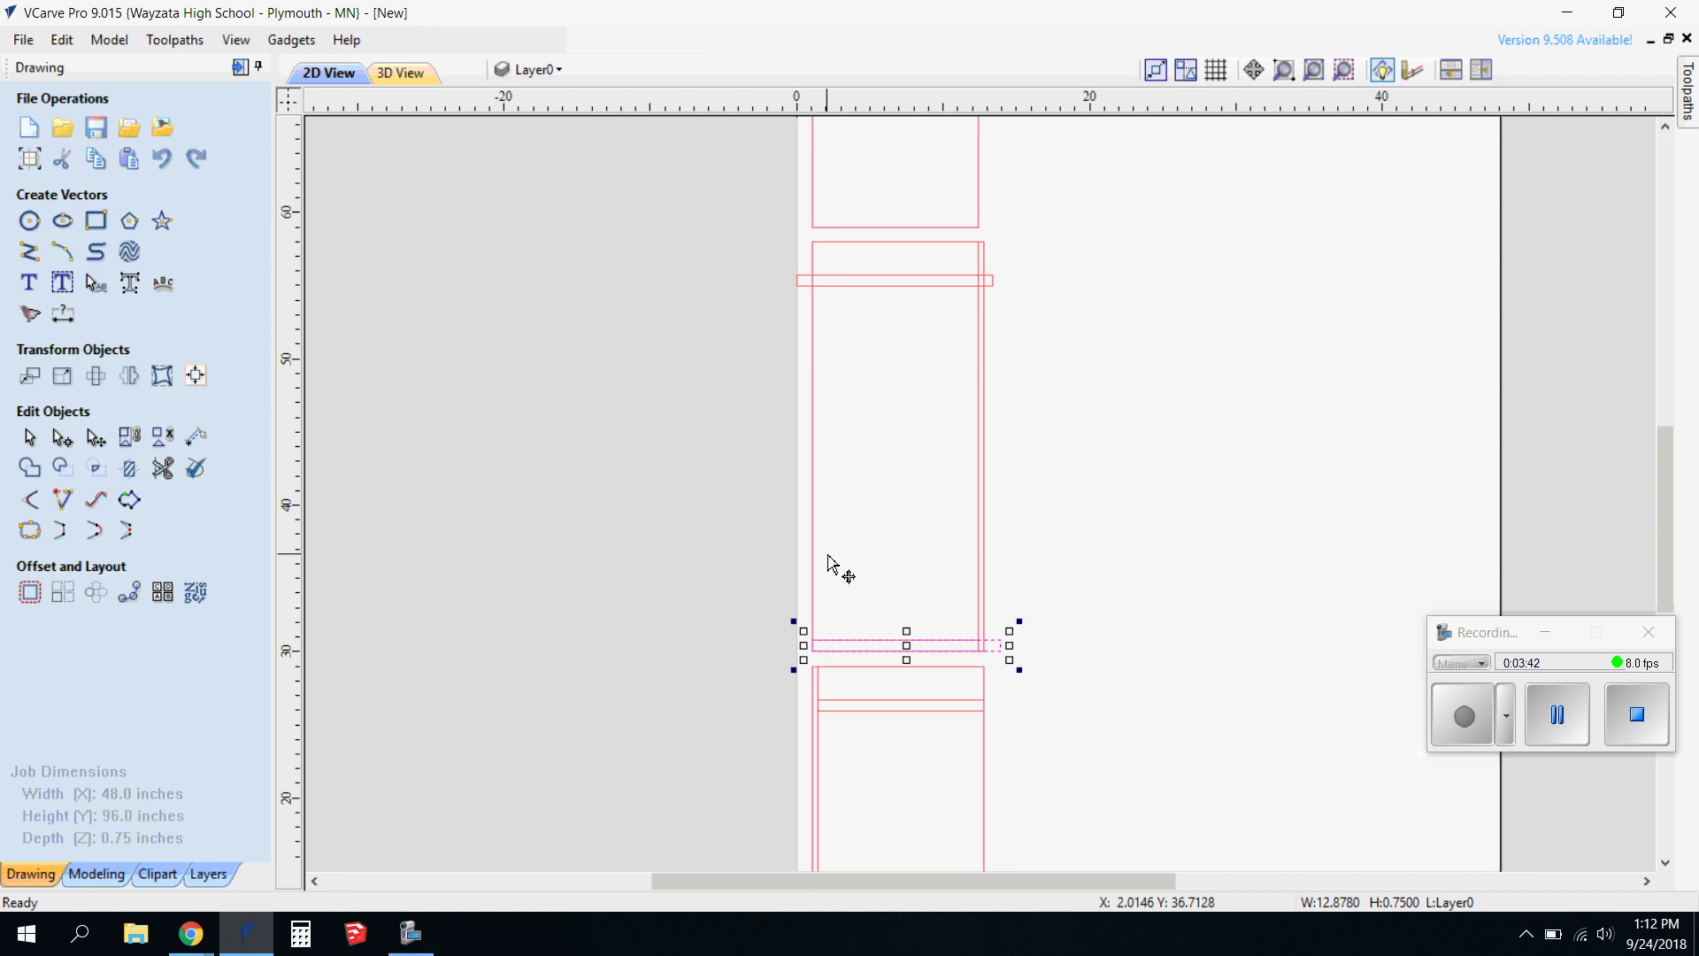
{"action": "scroll", "coordinate": [829, 617], "scroll_direction": "up", "scroll_amount": 4}
{"action": "left_click_drag", "start_coordinate": [796, 599], "coordinate": [773, 605]}
{"action": "left_click_drag", "start_coordinate": [1537, 605], "coordinate": [1495, 612]}
{"action": "scroll", "coordinate": [1405, 705], "scroll_direction": "down", "scroll_amount": 4}
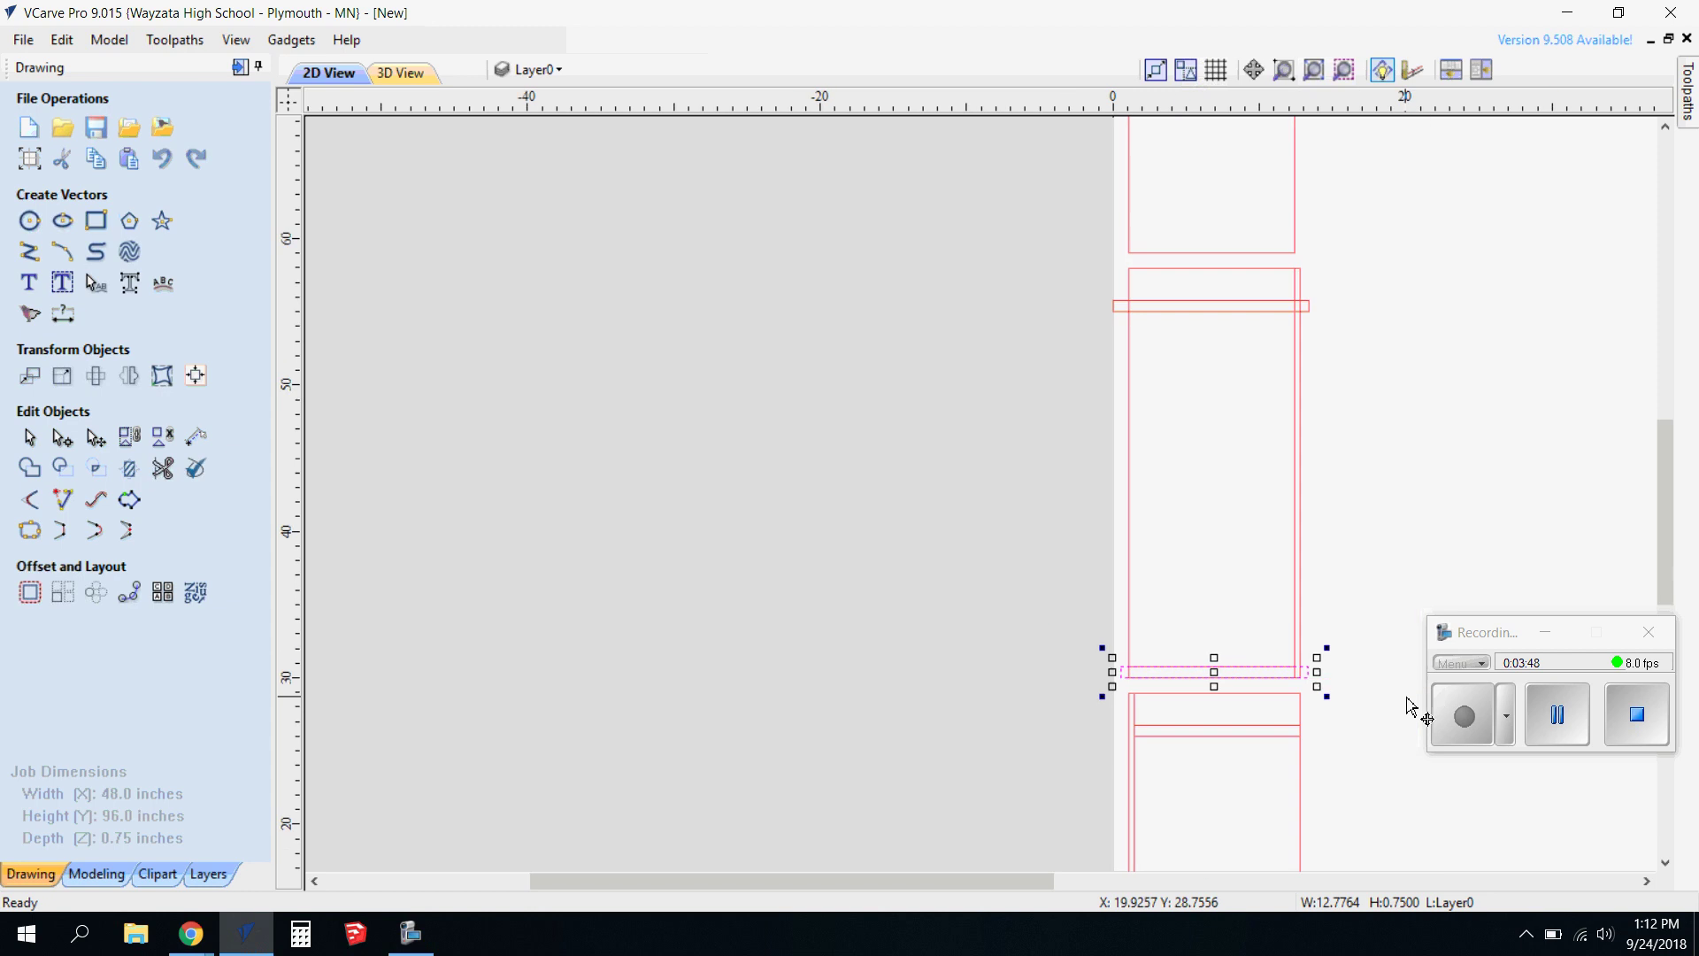
Shorten the left overhang of the upper dado rectangle, making it about 13.08 inches wide.
{"action": "scroll", "coordinate": [1142, 327], "scroll_direction": "up", "scroll_amount": 5}
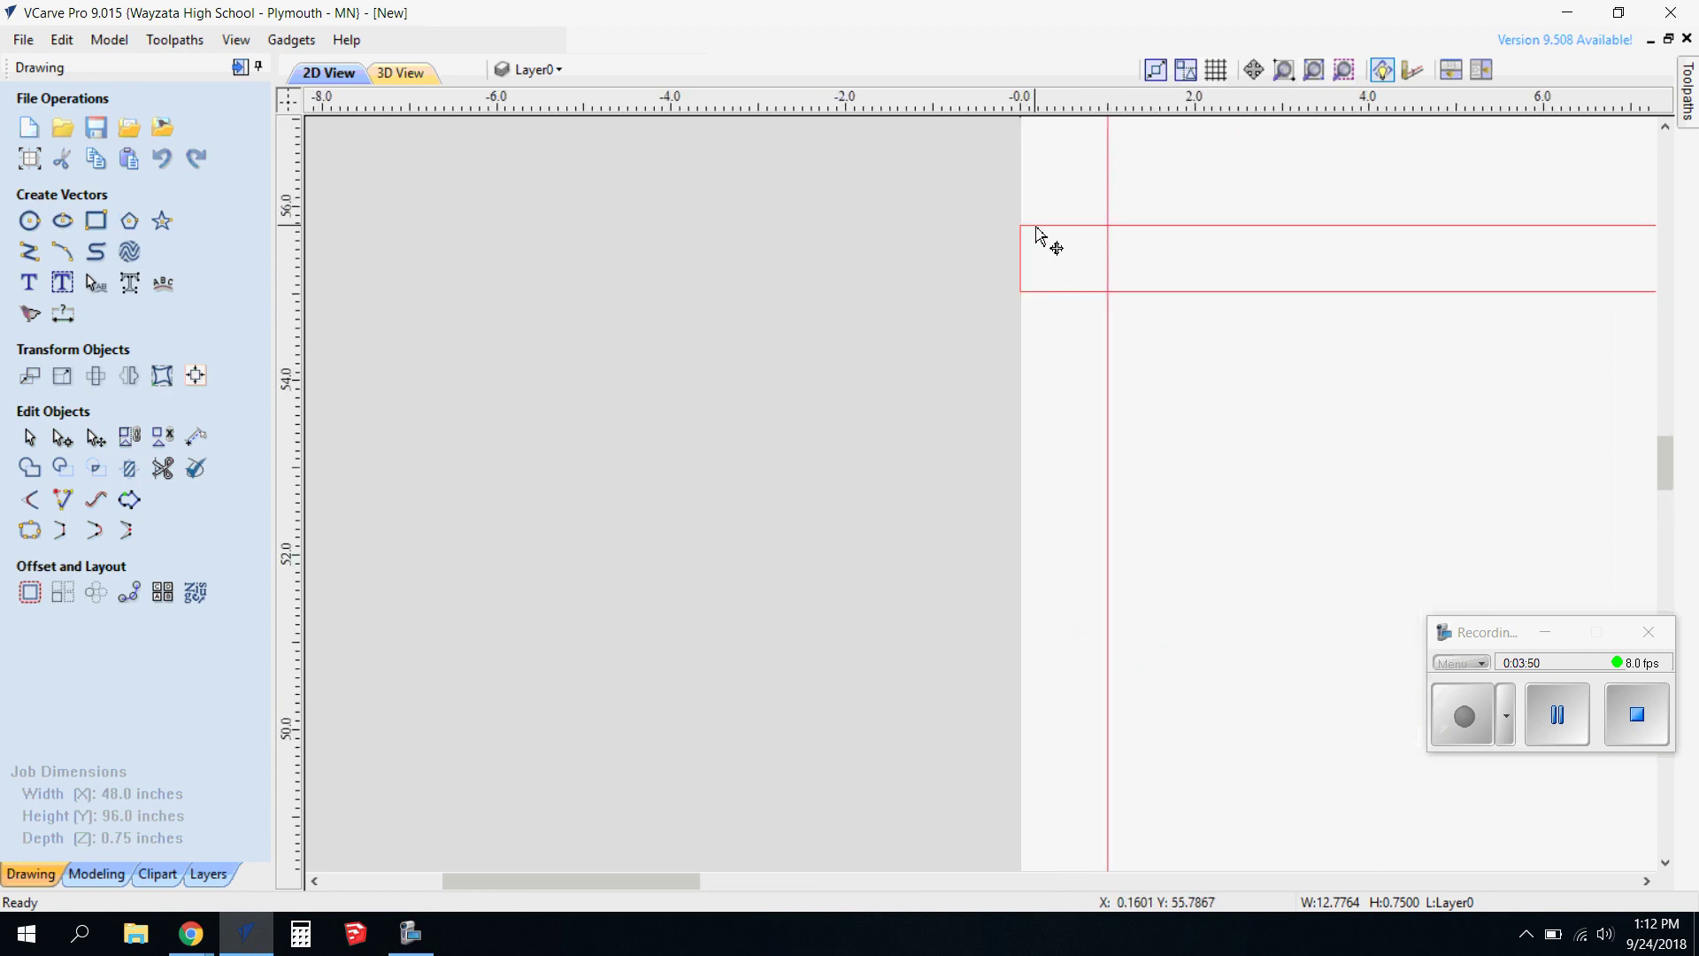
{"action": "left_click", "coordinate": [1034, 227]}
{"action": "left_click_drag", "start_coordinate": [1009, 258], "coordinate": [1037, 257]}
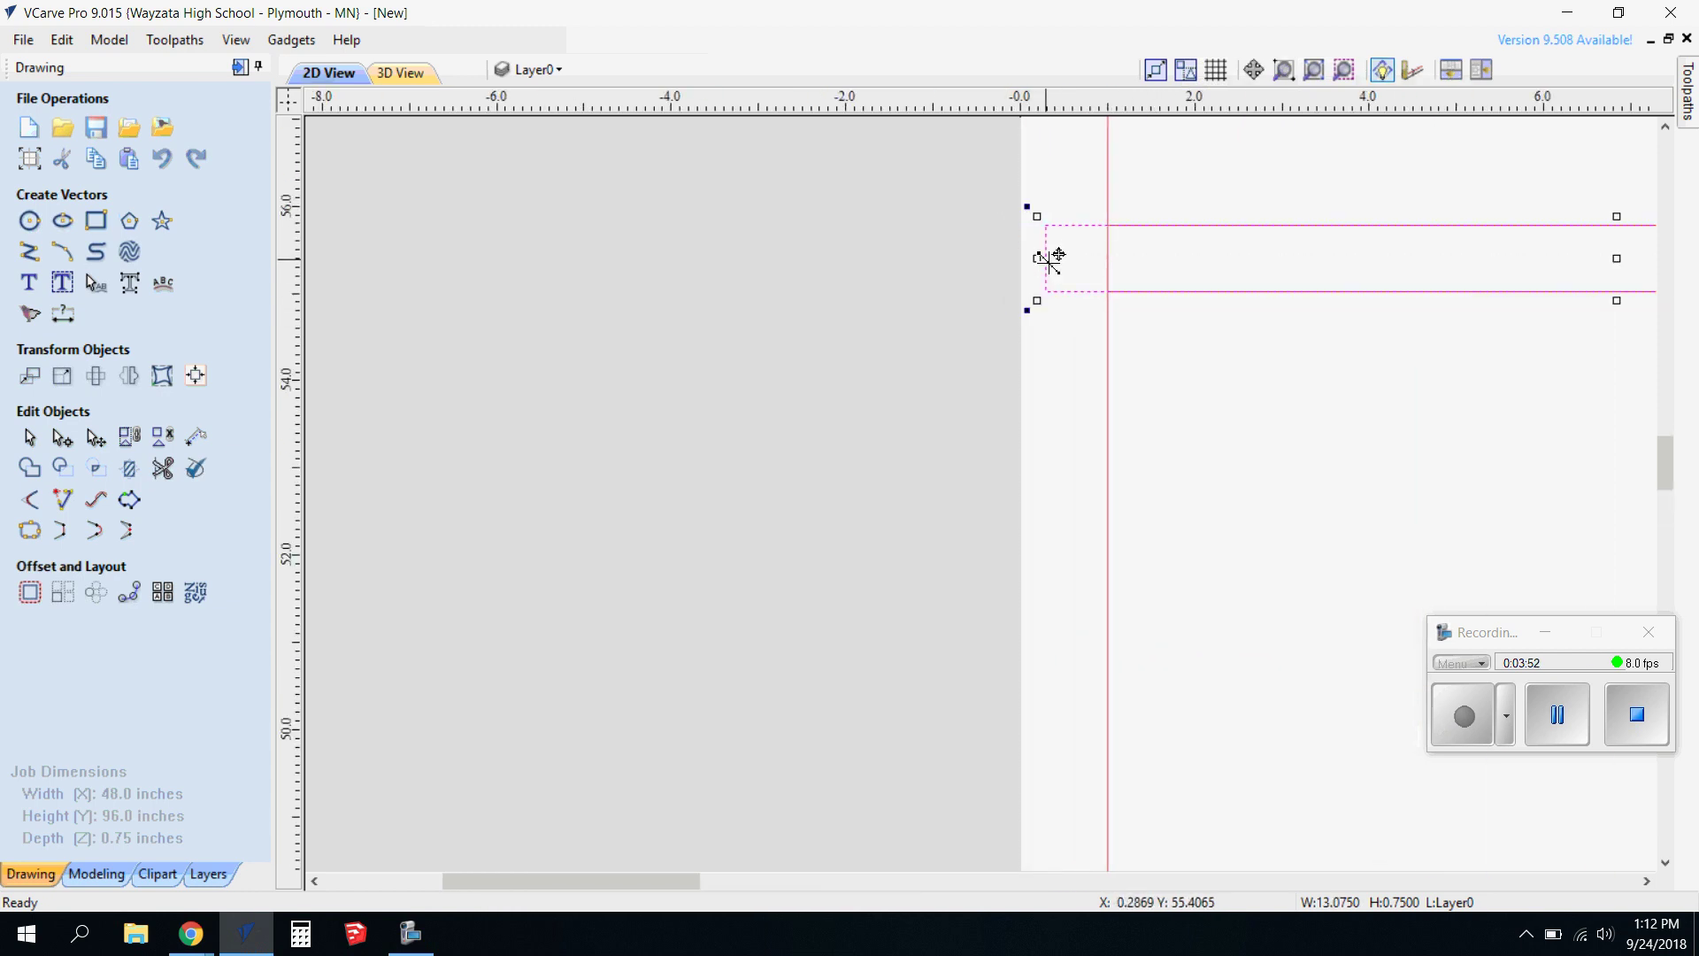
Shorten the right overhang of the upper panel's top dado rectangle, making it about 12.90 inches wide.
{"action": "scroll", "coordinate": [1604, 334], "scroll_direction": "down", "scroll_amount": 3}
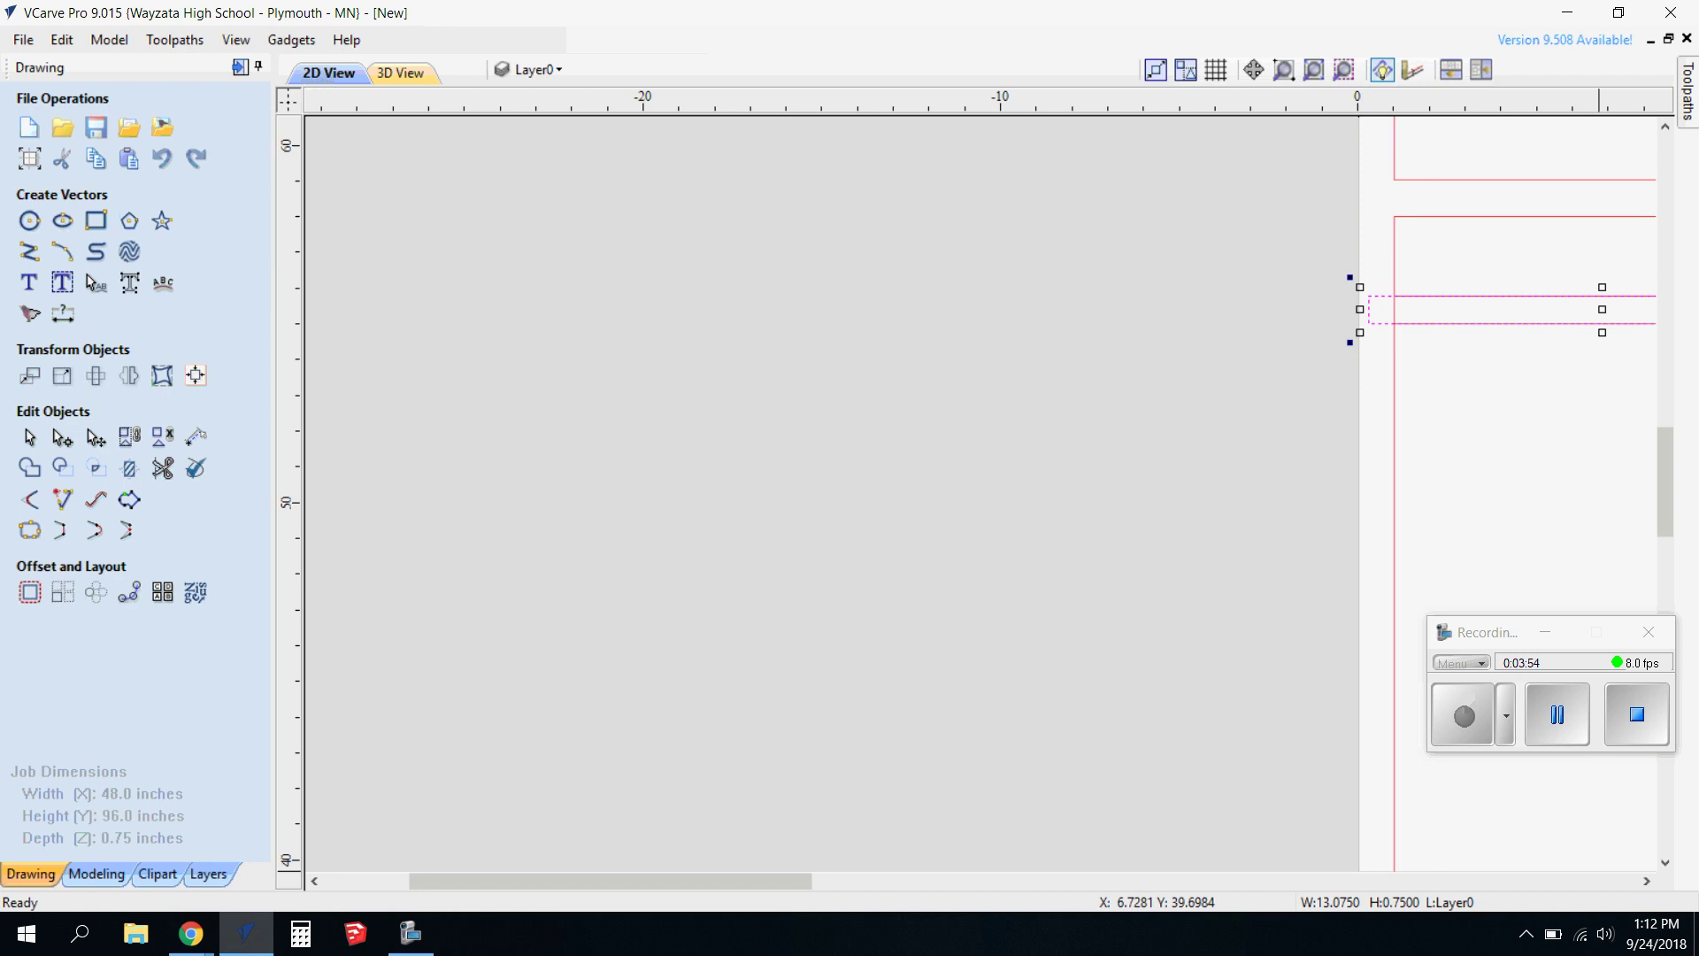
{"action": "left_click_drag", "start_coordinate": [785, 882], "coordinate": [994, 882]}
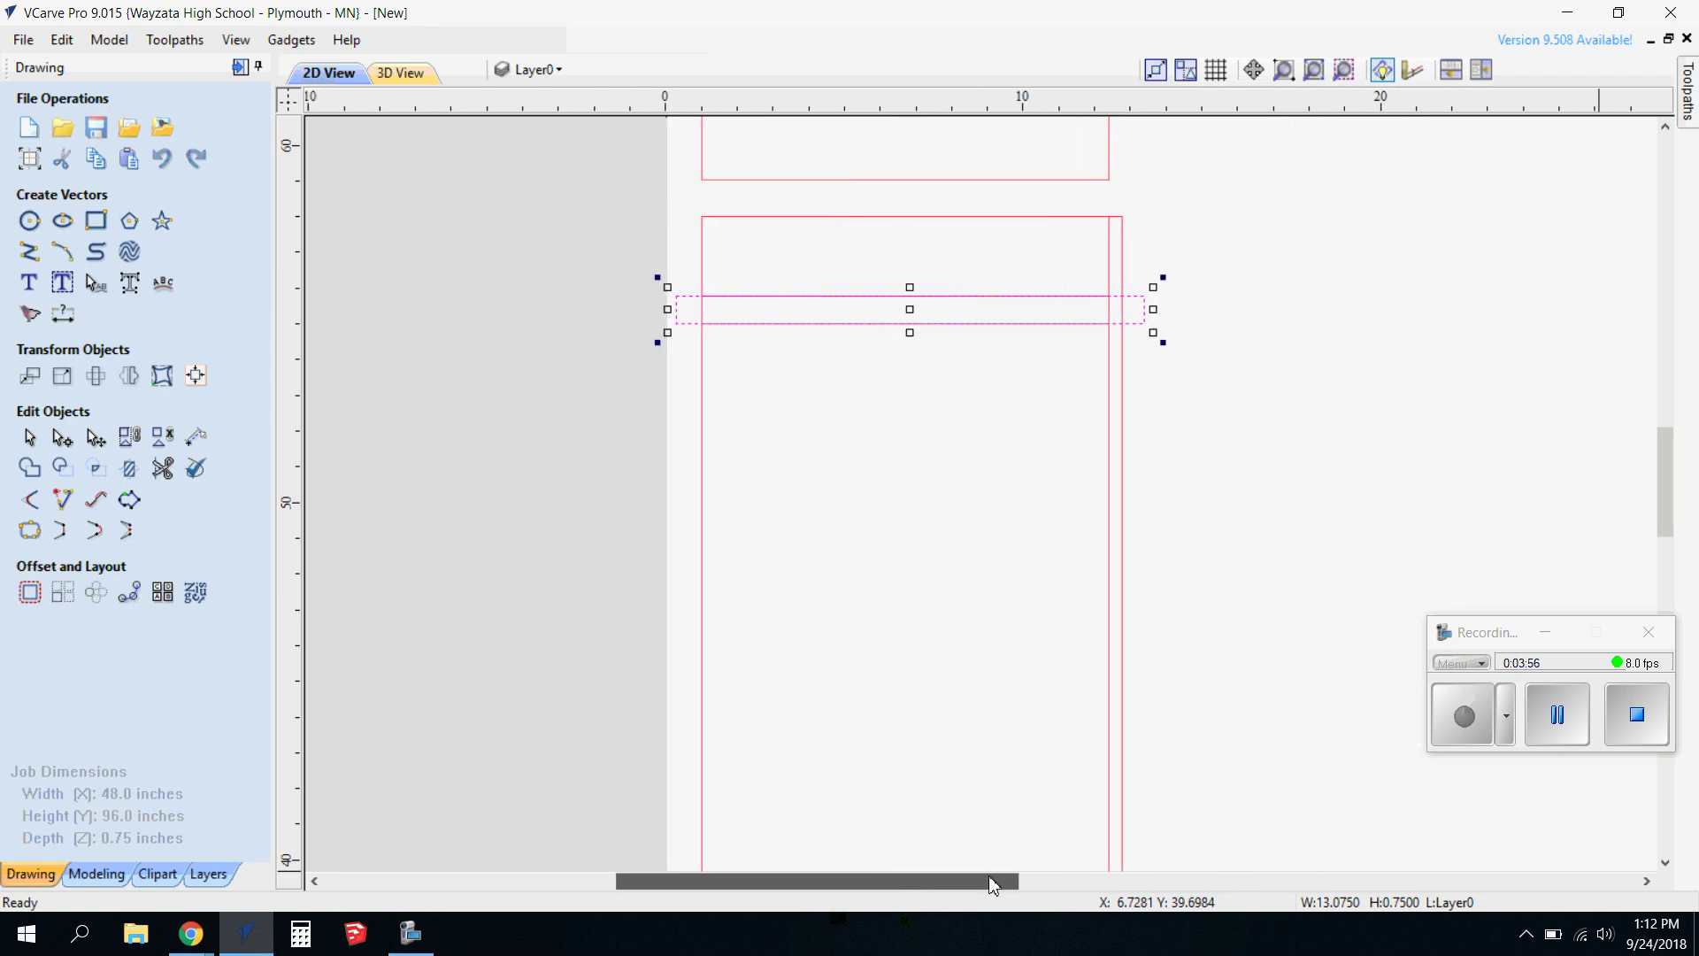
{"action": "scroll", "coordinate": [1183, 269], "scroll_direction": "up", "scroll_amount": 4}
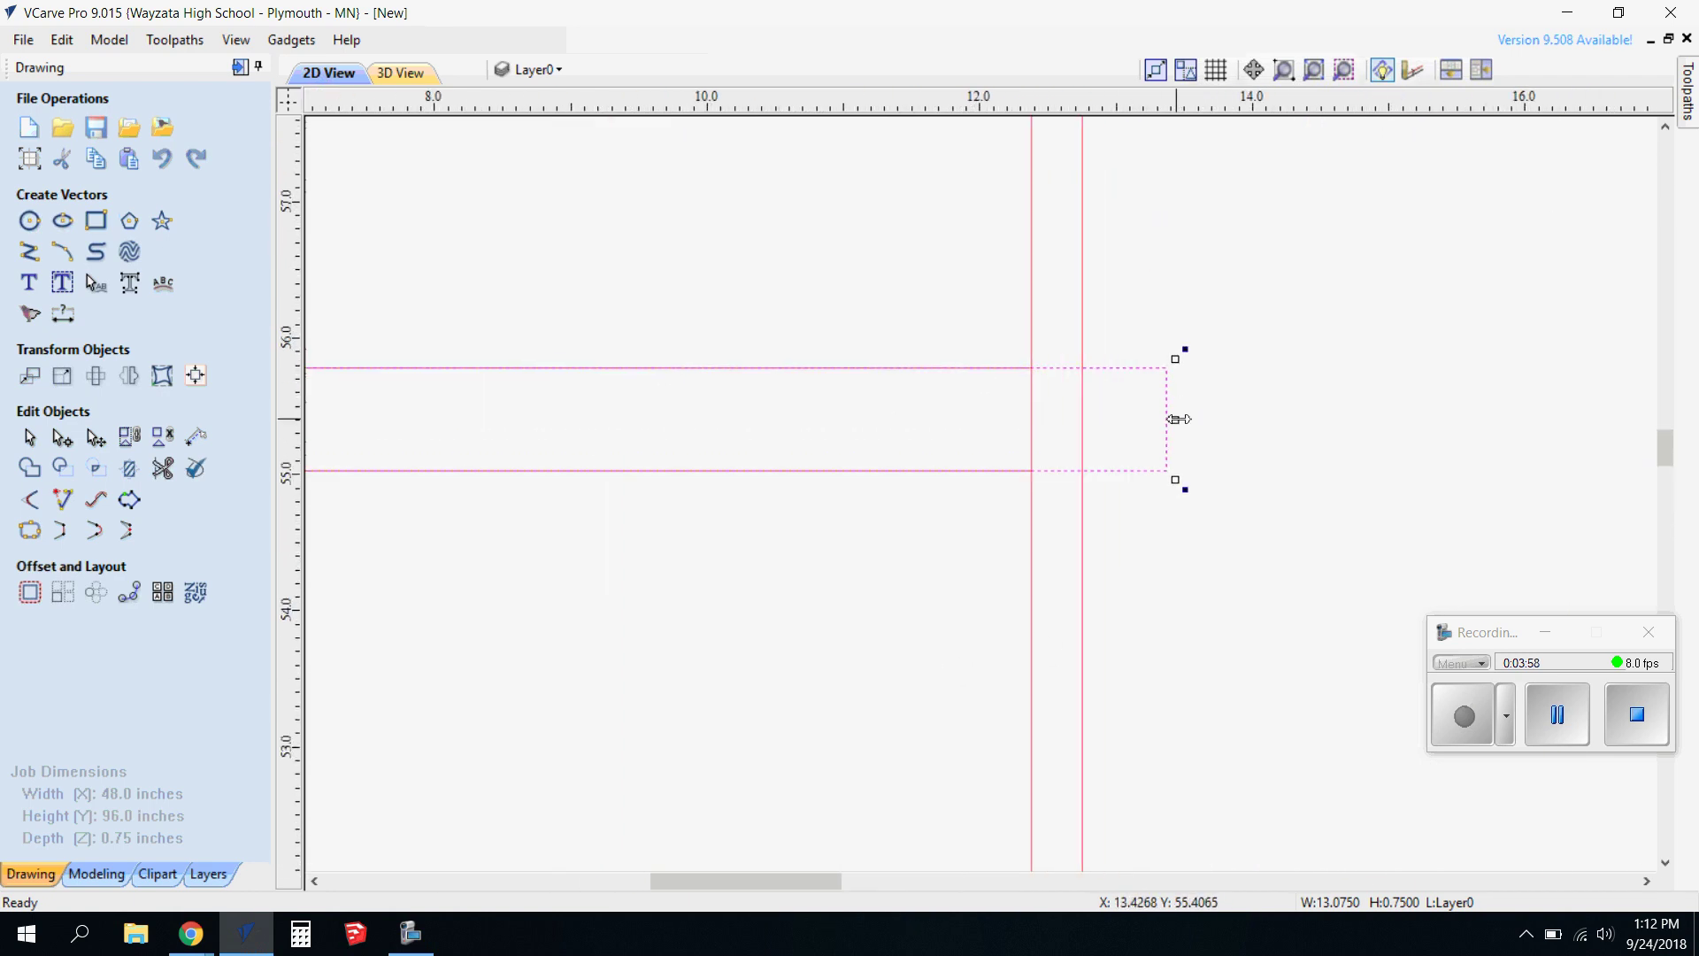
{"action": "left_click_drag", "start_coordinate": [1145, 418], "coordinate": [1147, 417]}
{"action": "scroll", "coordinate": [1142, 522], "scroll_direction": "down", "scroll_amount": 6}
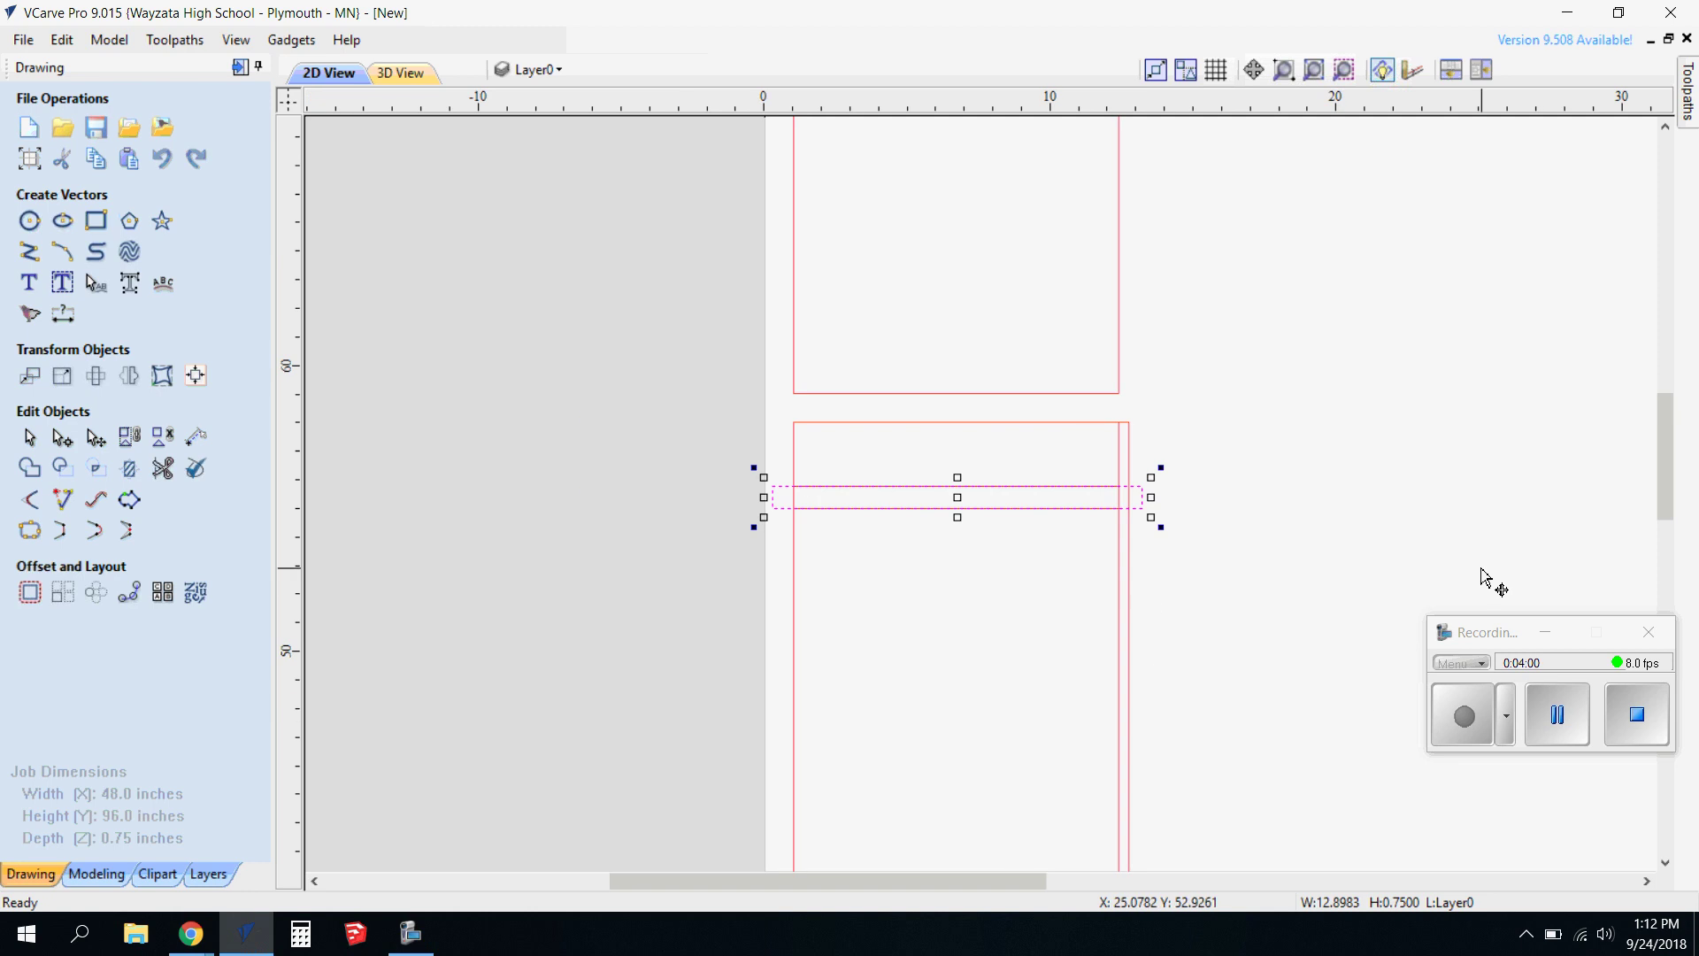
Ungroup the lower of the two large side panels back onto the original object layers.
{"action": "left_click_drag", "start_coordinate": [1665, 457], "coordinate": [1657, 646]}
{"action": "left_click", "coordinate": [1022, 309]}
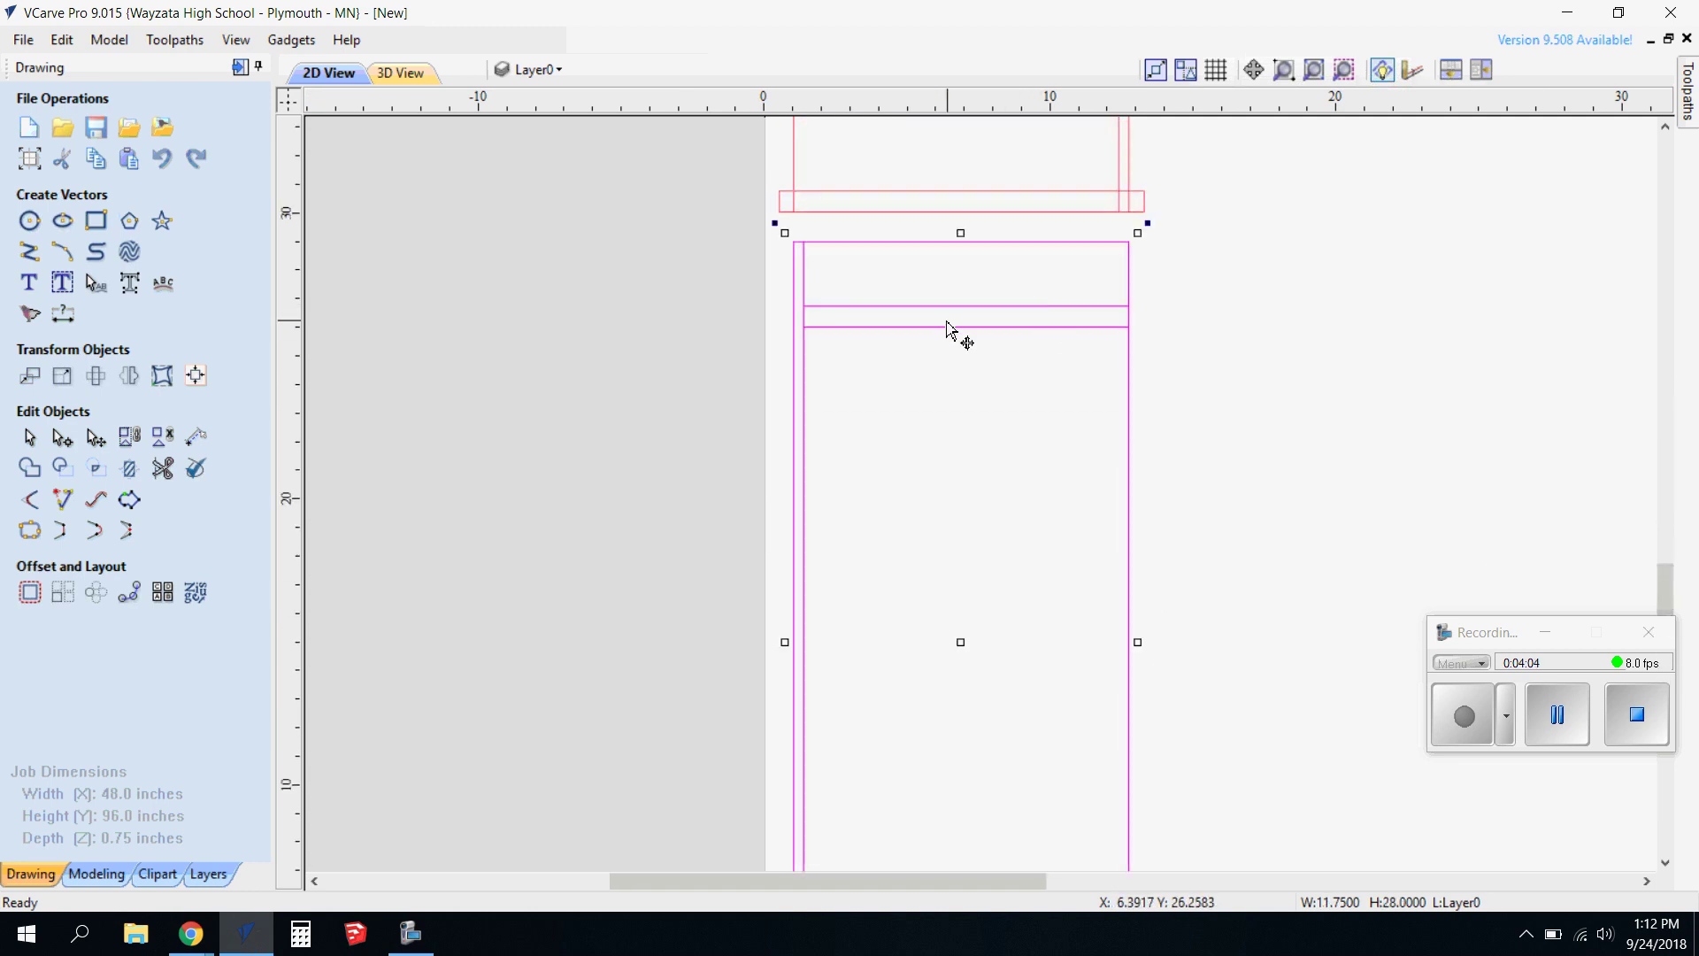
{"action": "right_click", "coordinate": [1021, 309]}
{"action": "mouse_move", "coordinate": [1274, 572]}
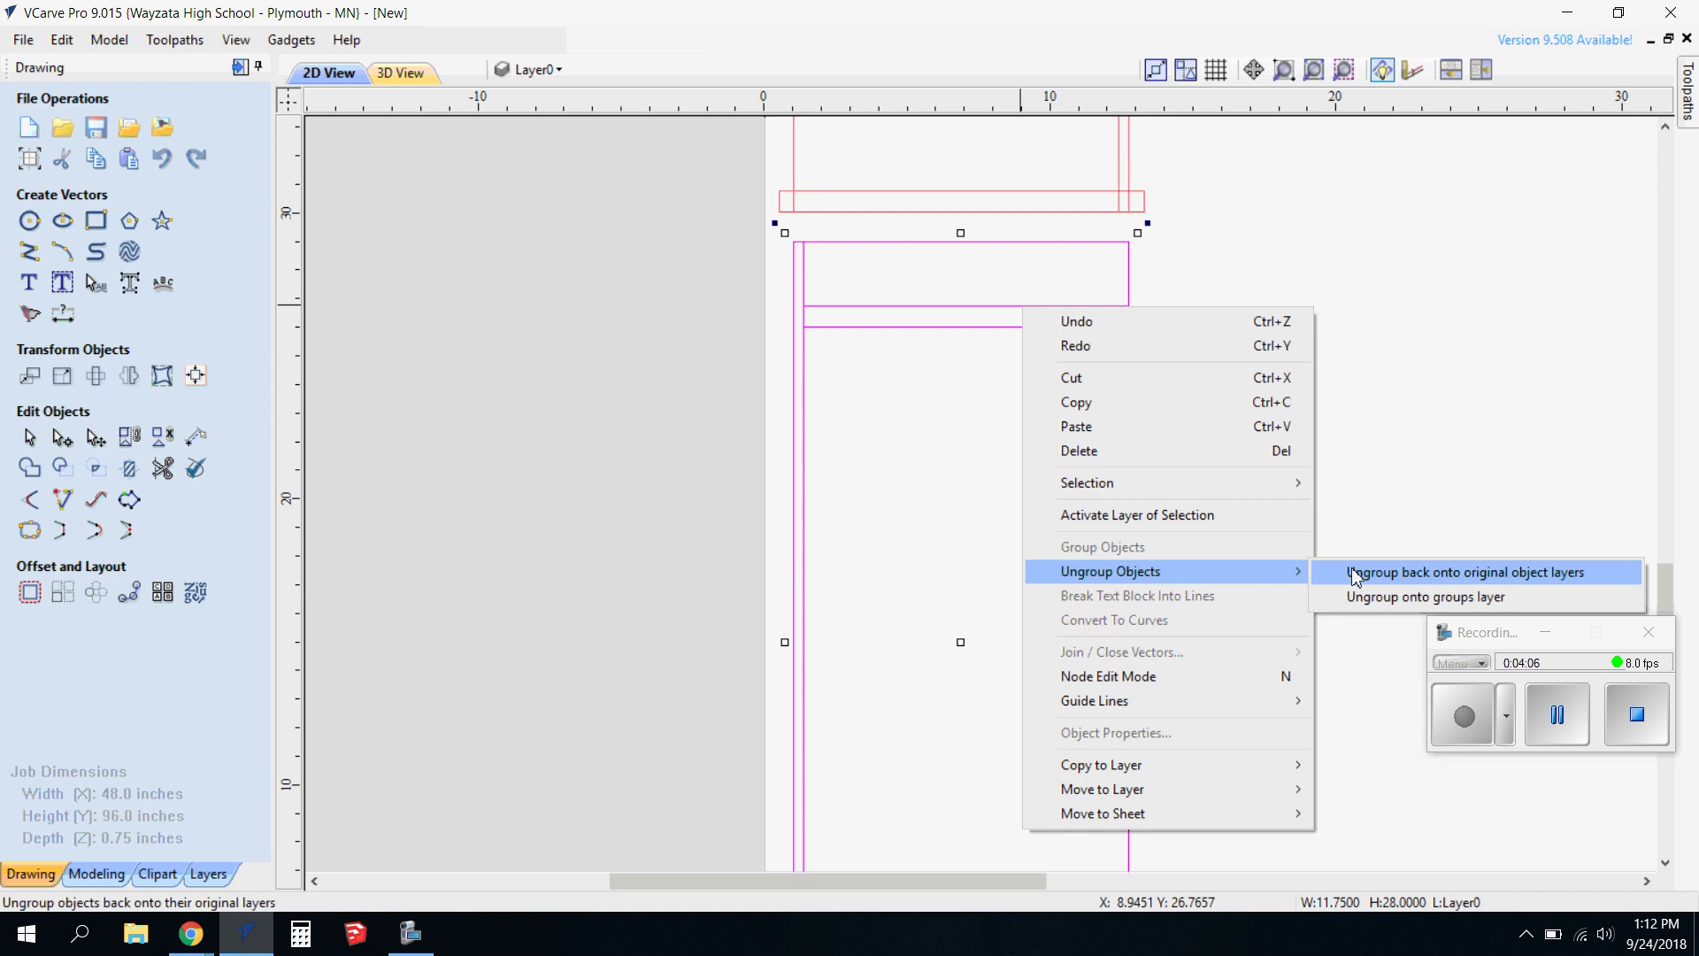
{"action": "left_click", "coordinate": [1369, 573]}
{"action": "left_click", "coordinate": [1092, 378]}
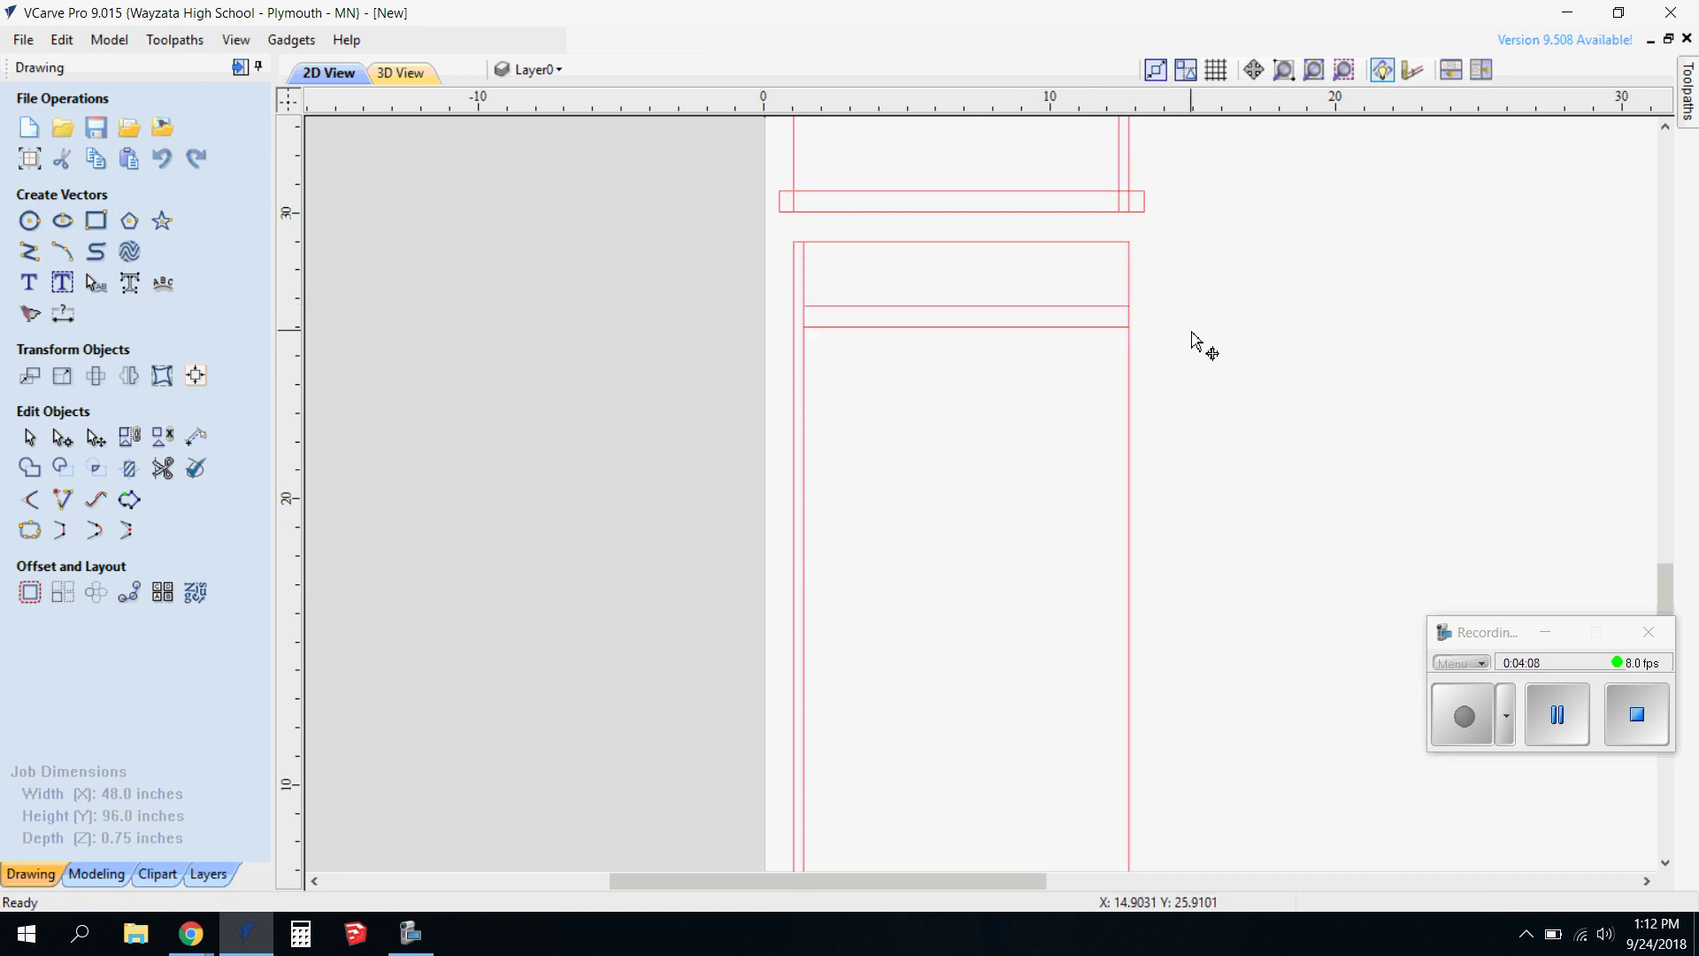
Stretch the lower panel's upper dado rectangle past both side edges to about 12.68 inches wide.
{"action": "left_click", "coordinate": [1124, 319]}
{"action": "mouse_move", "coordinate": [1142, 318]}
{"action": "left_mouse_down"}
{"action": "mouse_move", "coordinate": [1159, 317]}
{"action": "mouse_move", "coordinate": [1120, 308]}
{"action": "left_mouse_up"}
{"action": "scroll", "coordinate": [1208, 341], "scroll_direction": "up", "scroll_amount": 2}
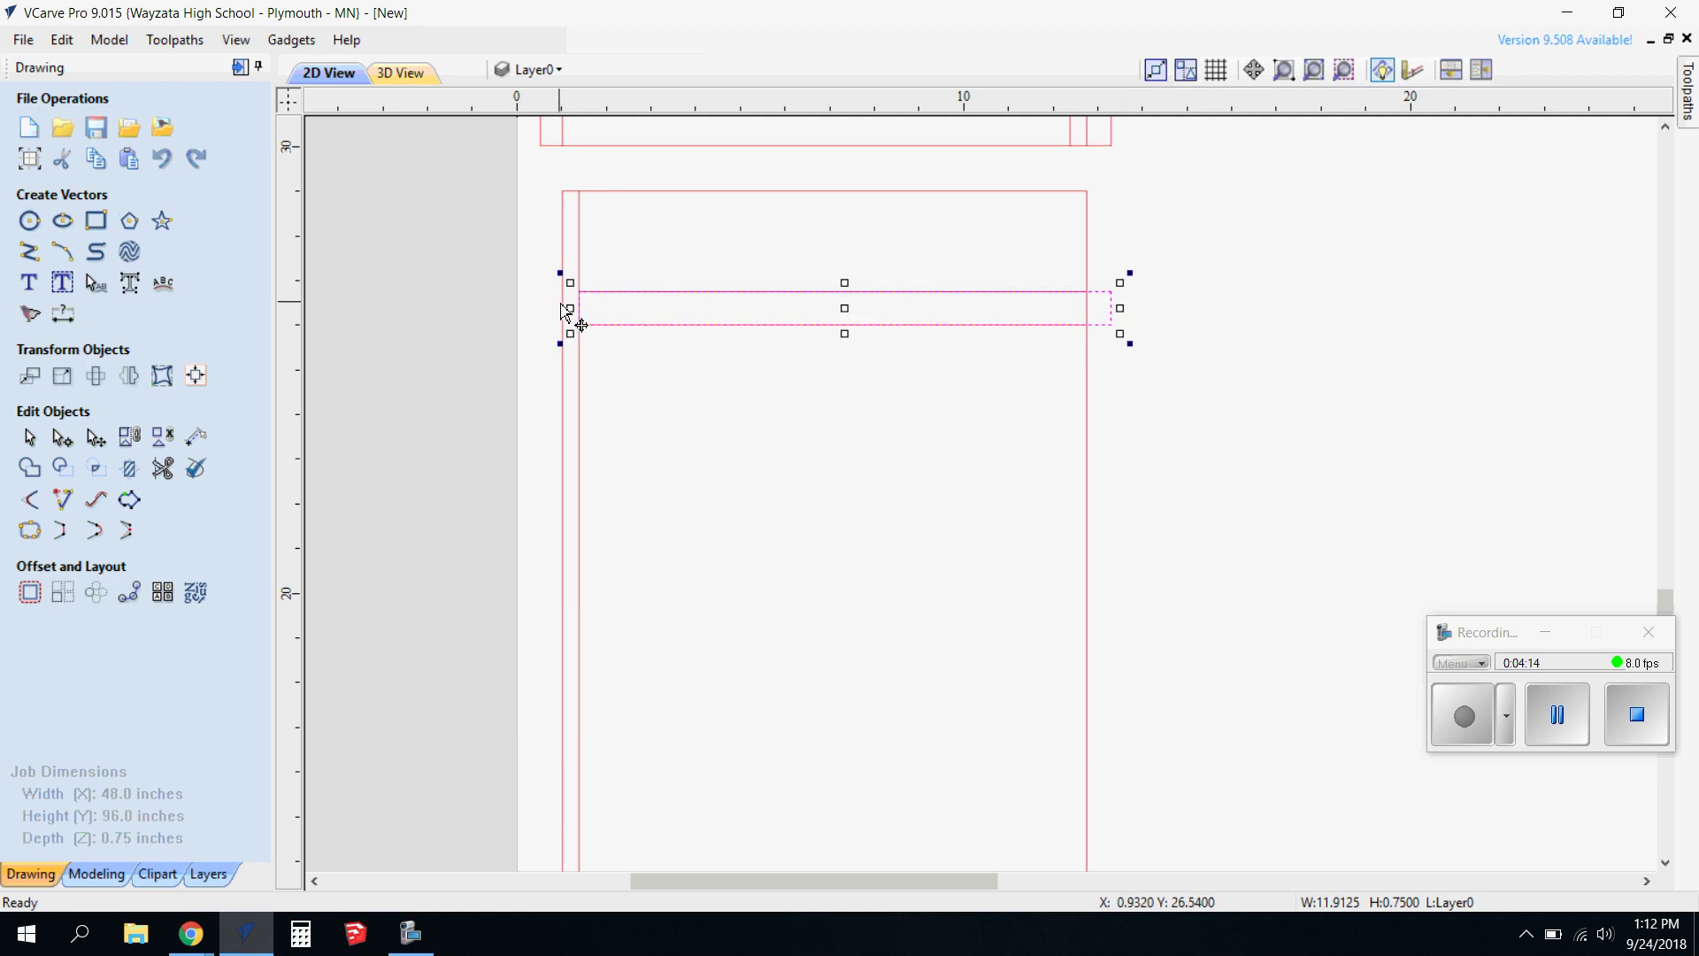
{"action": "left_click_drag", "start_coordinate": [572, 307], "coordinate": [545, 315]}
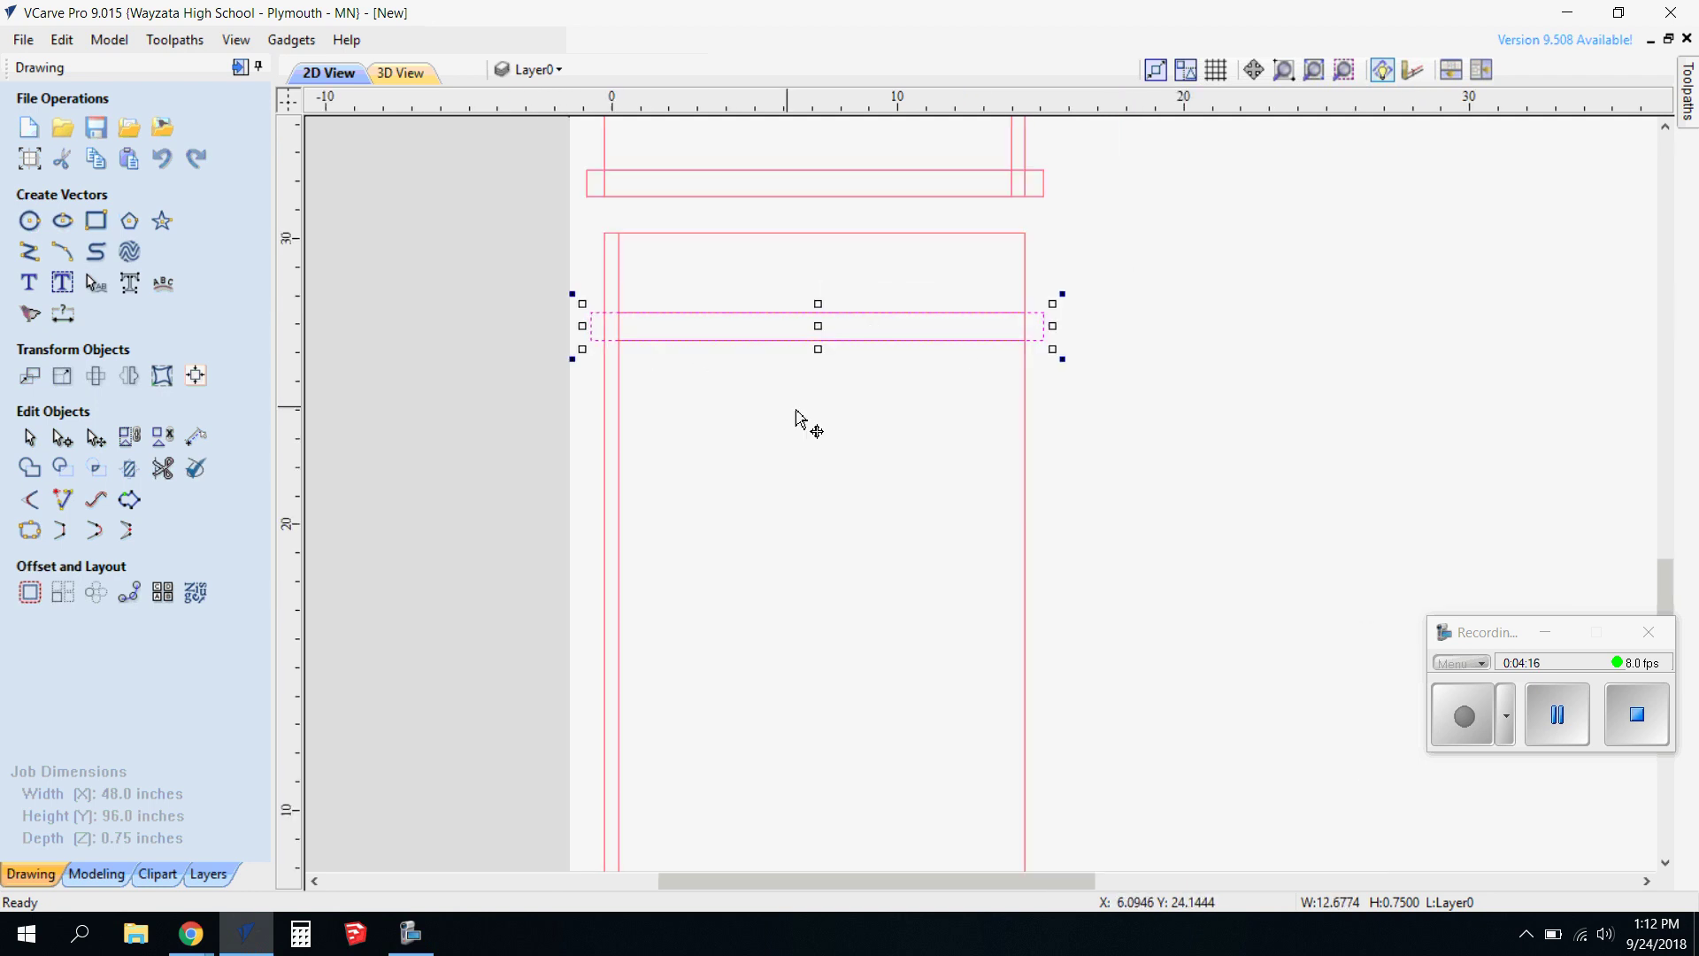
Stretch the rectangle along the lower panel's bottom edge past both sides to about 12.81 inches wide.
{"action": "scroll", "coordinate": [944, 709], "scroll_direction": "down", "scroll_amount": 3}
{"action": "scroll", "coordinate": [872, 729], "scroll_direction": "up", "scroll_amount": 4}
{"action": "left_click", "coordinate": [768, 662]}
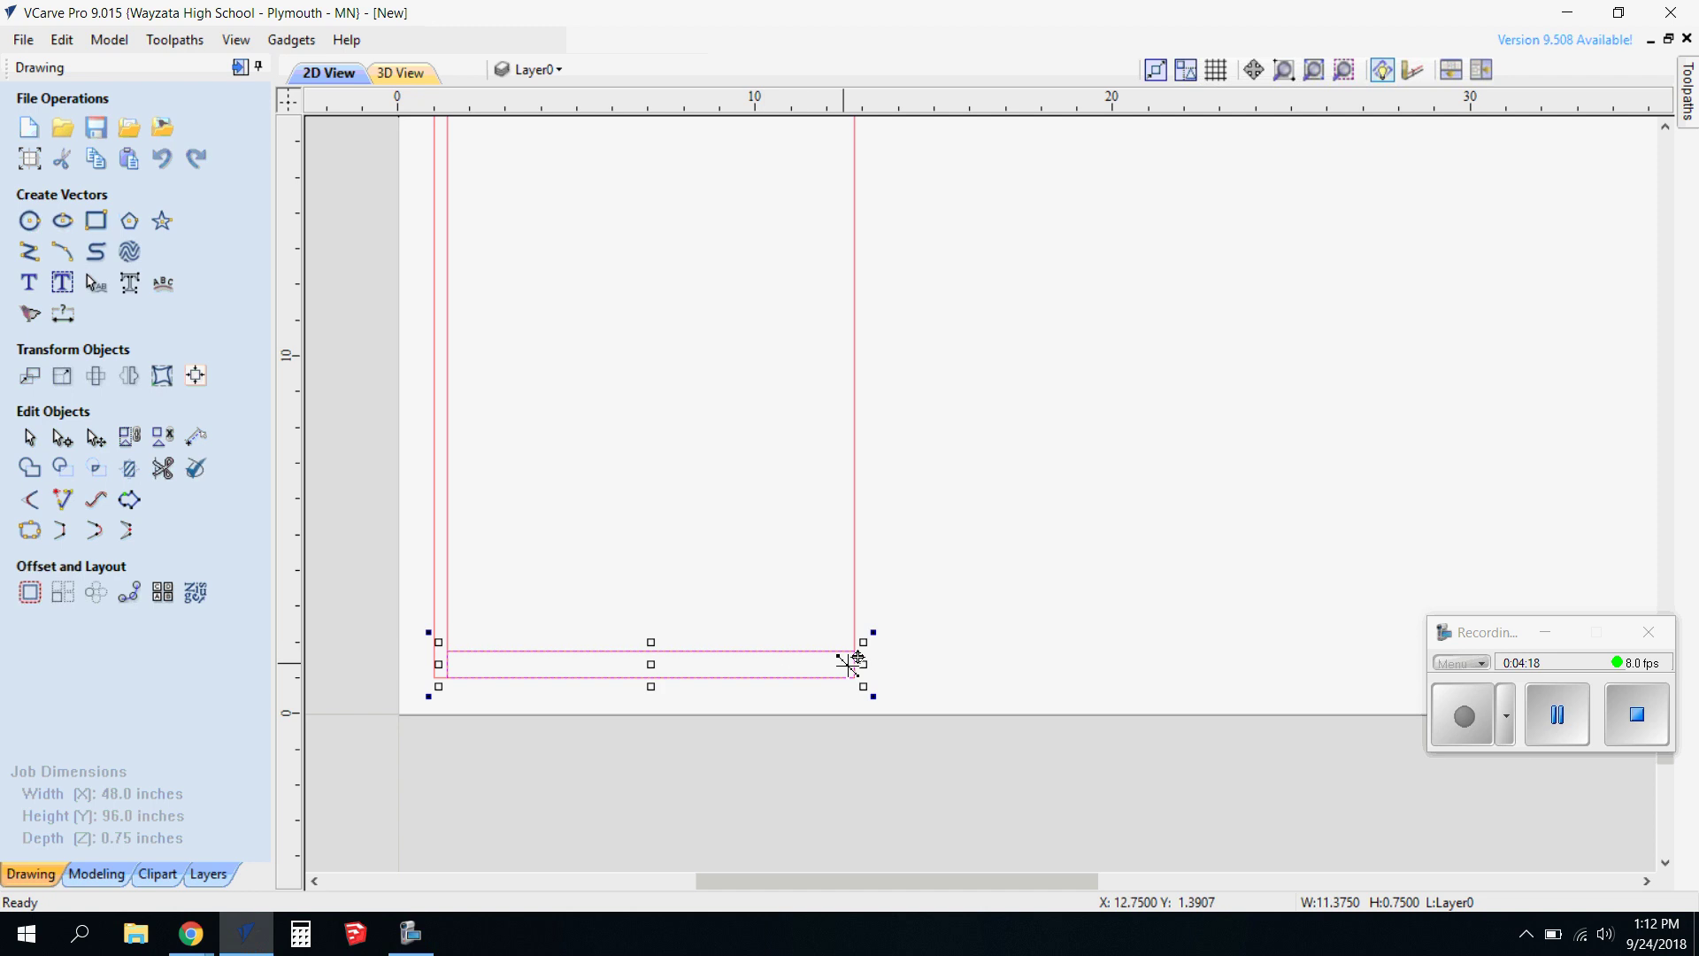
{"action": "left_click_drag", "start_coordinate": [863, 664], "coordinate": [874, 670]}
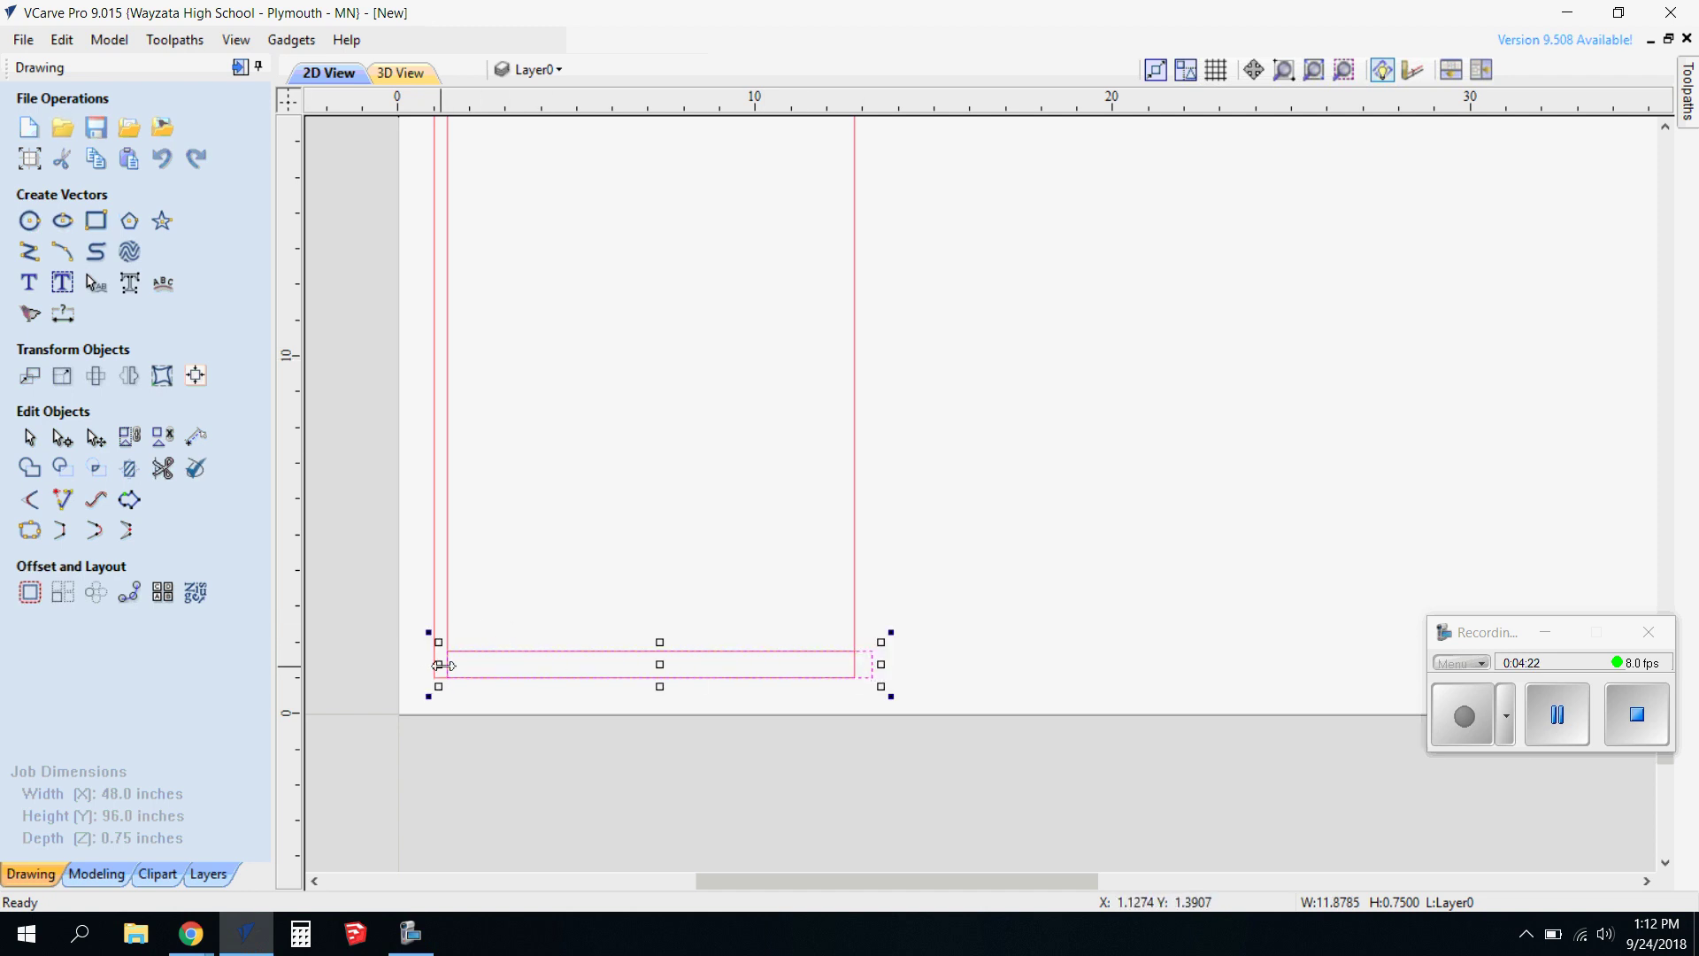
{"action": "left_click_drag", "start_coordinate": [437, 668], "coordinate": [405, 667]}
{"action": "scroll", "coordinate": [490, 653], "scroll_direction": "down", "scroll_amount": 4}
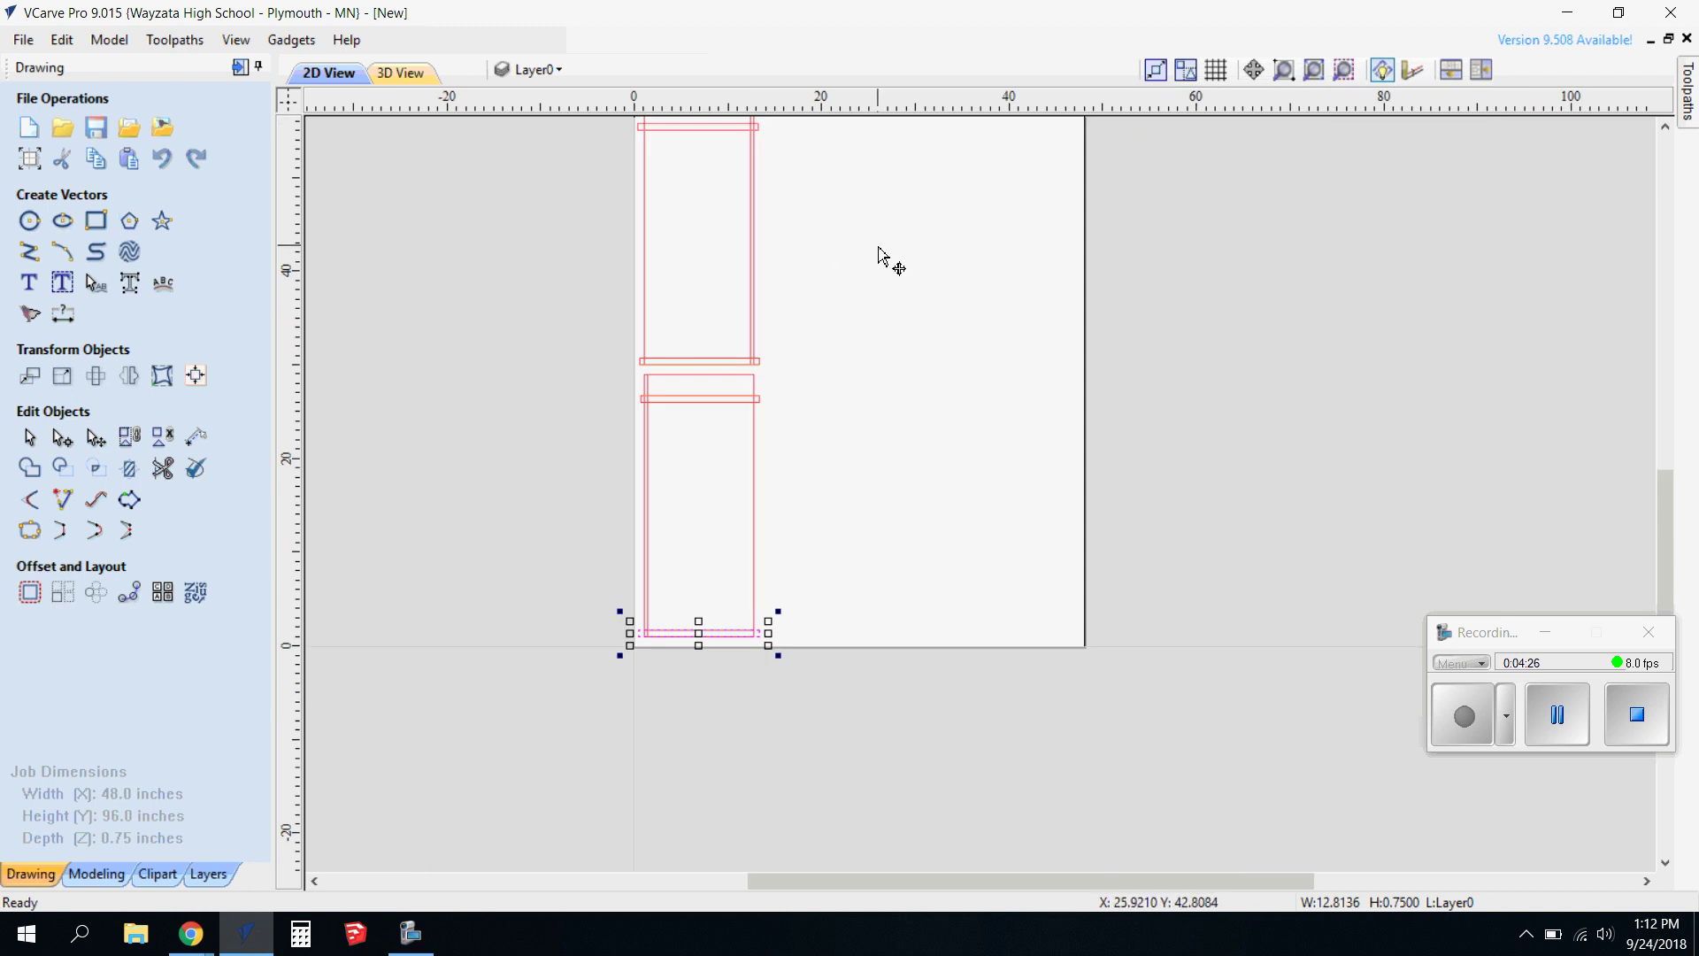
{"action": "left_click", "coordinate": [841, 221]}
{"action": "scroll", "coordinate": [803, 148], "scroll_direction": "up", "scroll_amount": 3}
{"action": "scroll", "coordinate": [803, 149], "scroll_direction": "down", "scroll_amount": 4}
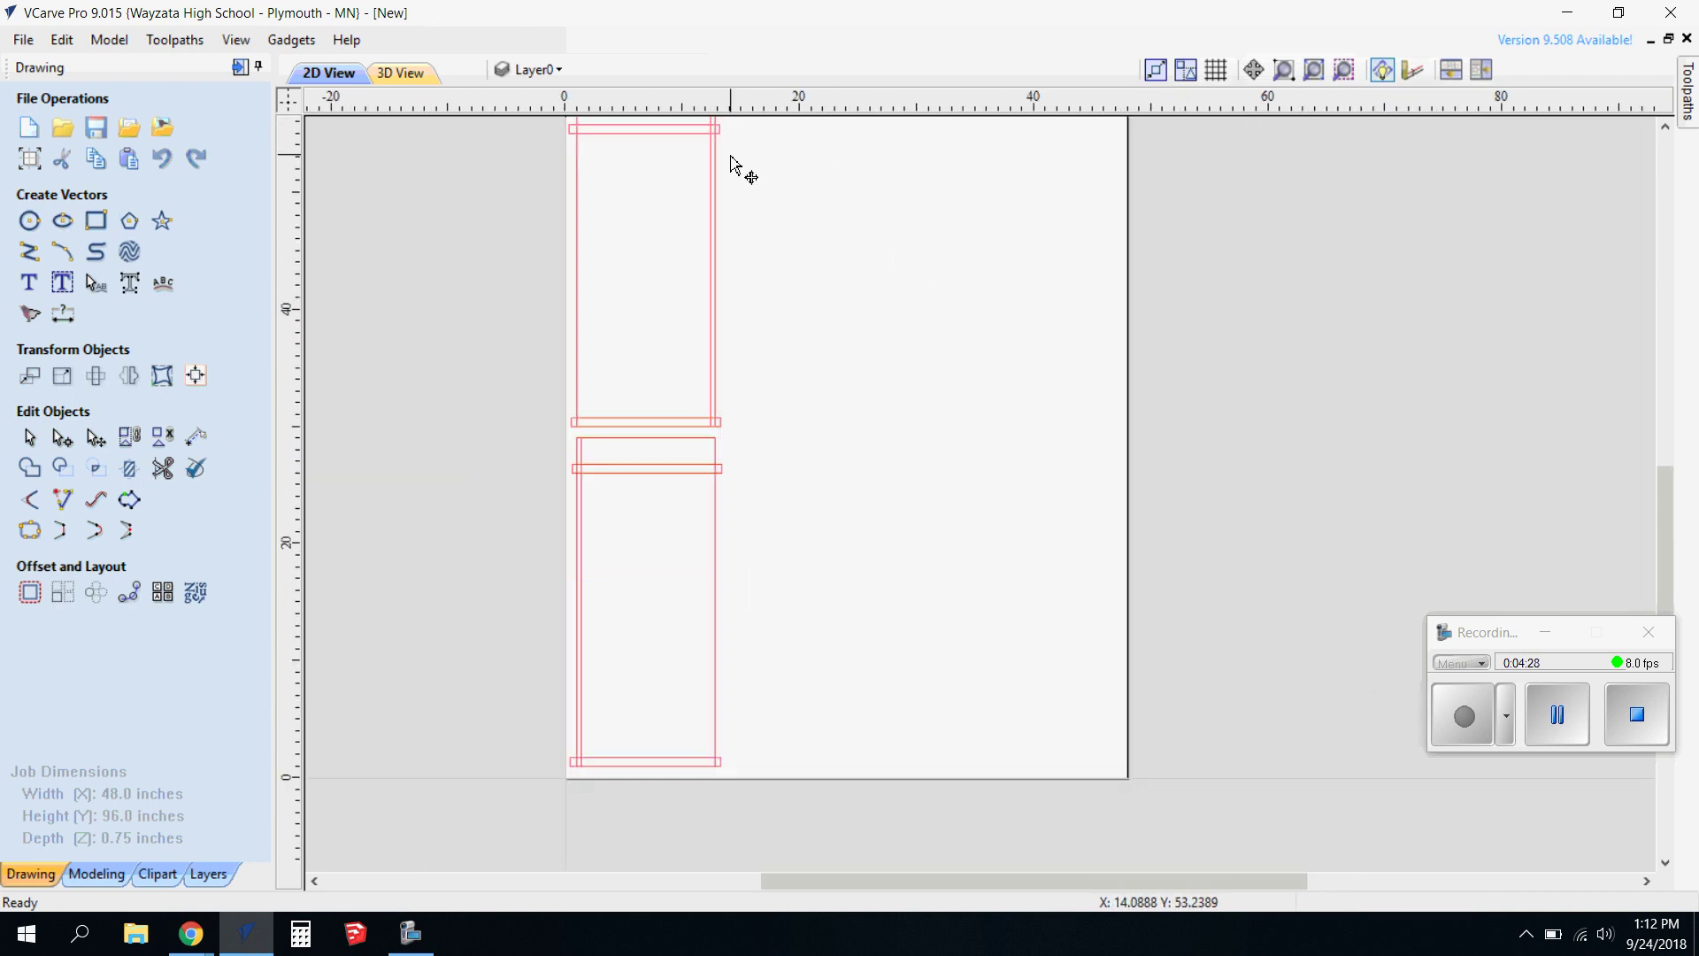
{"action": "scroll", "coordinate": [776, 159], "scroll_direction": "up", "scroll_amount": 2}
{"action": "left_click", "coordinate": [834, 140]}
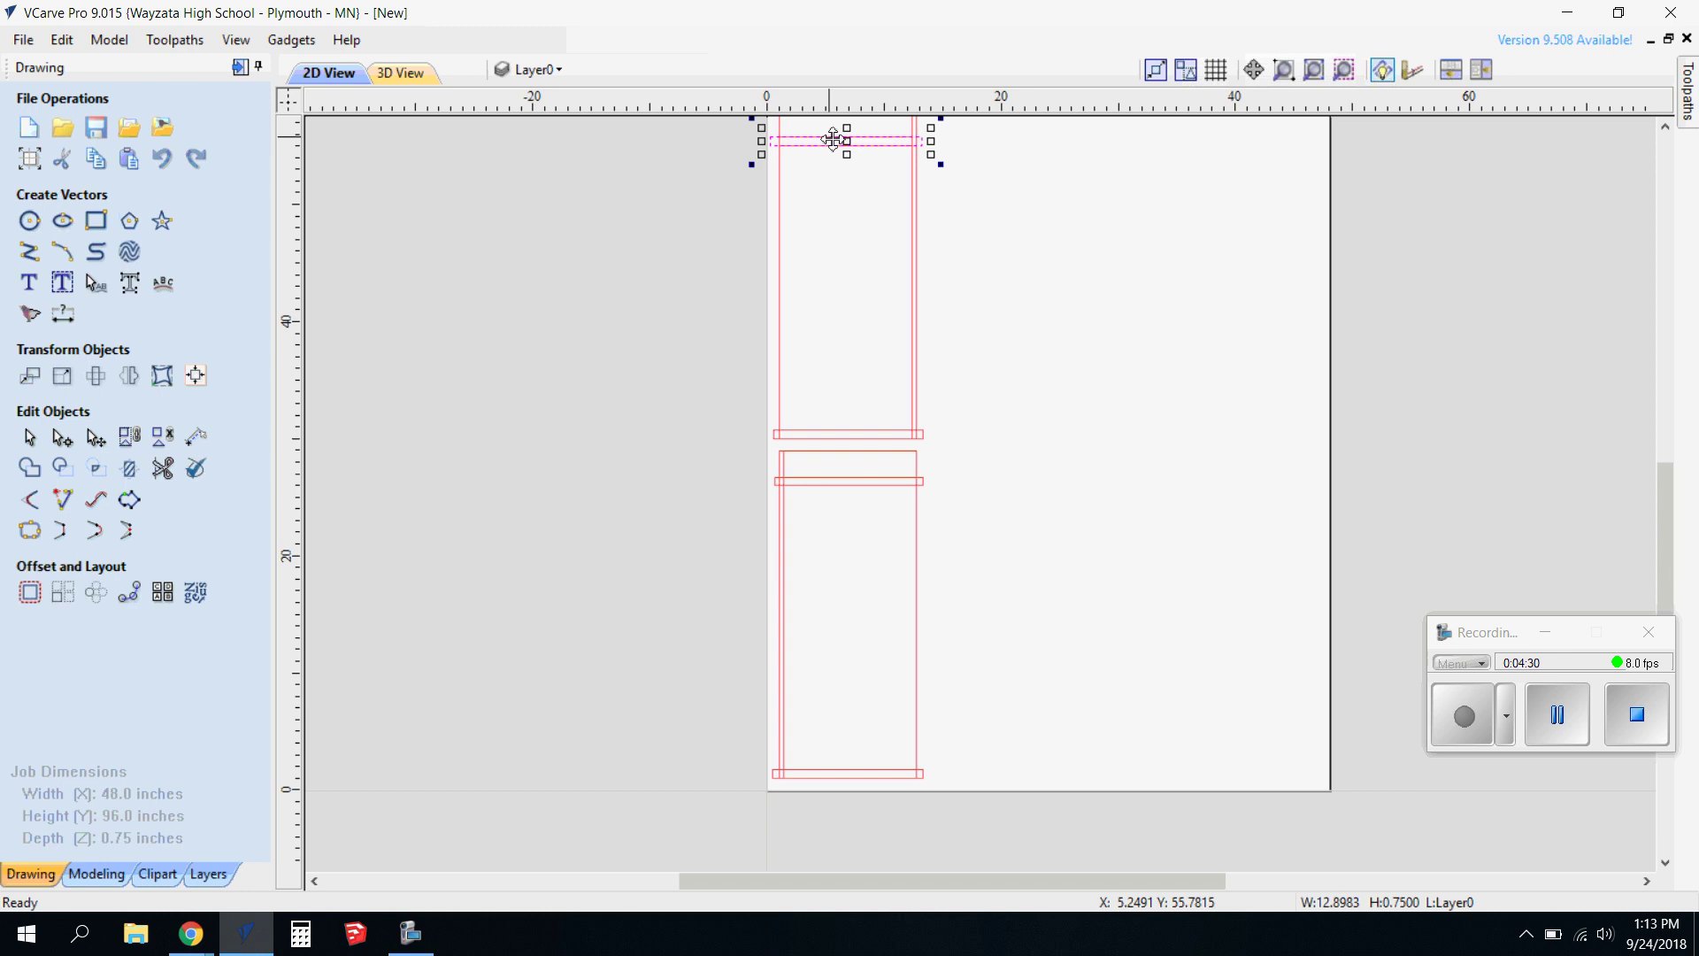
{"action": "left_click", "coordinate": [921, 434], "text": "shift"}
{"action": "left_click", "coordinate": [922, 481], "text": "shift"}
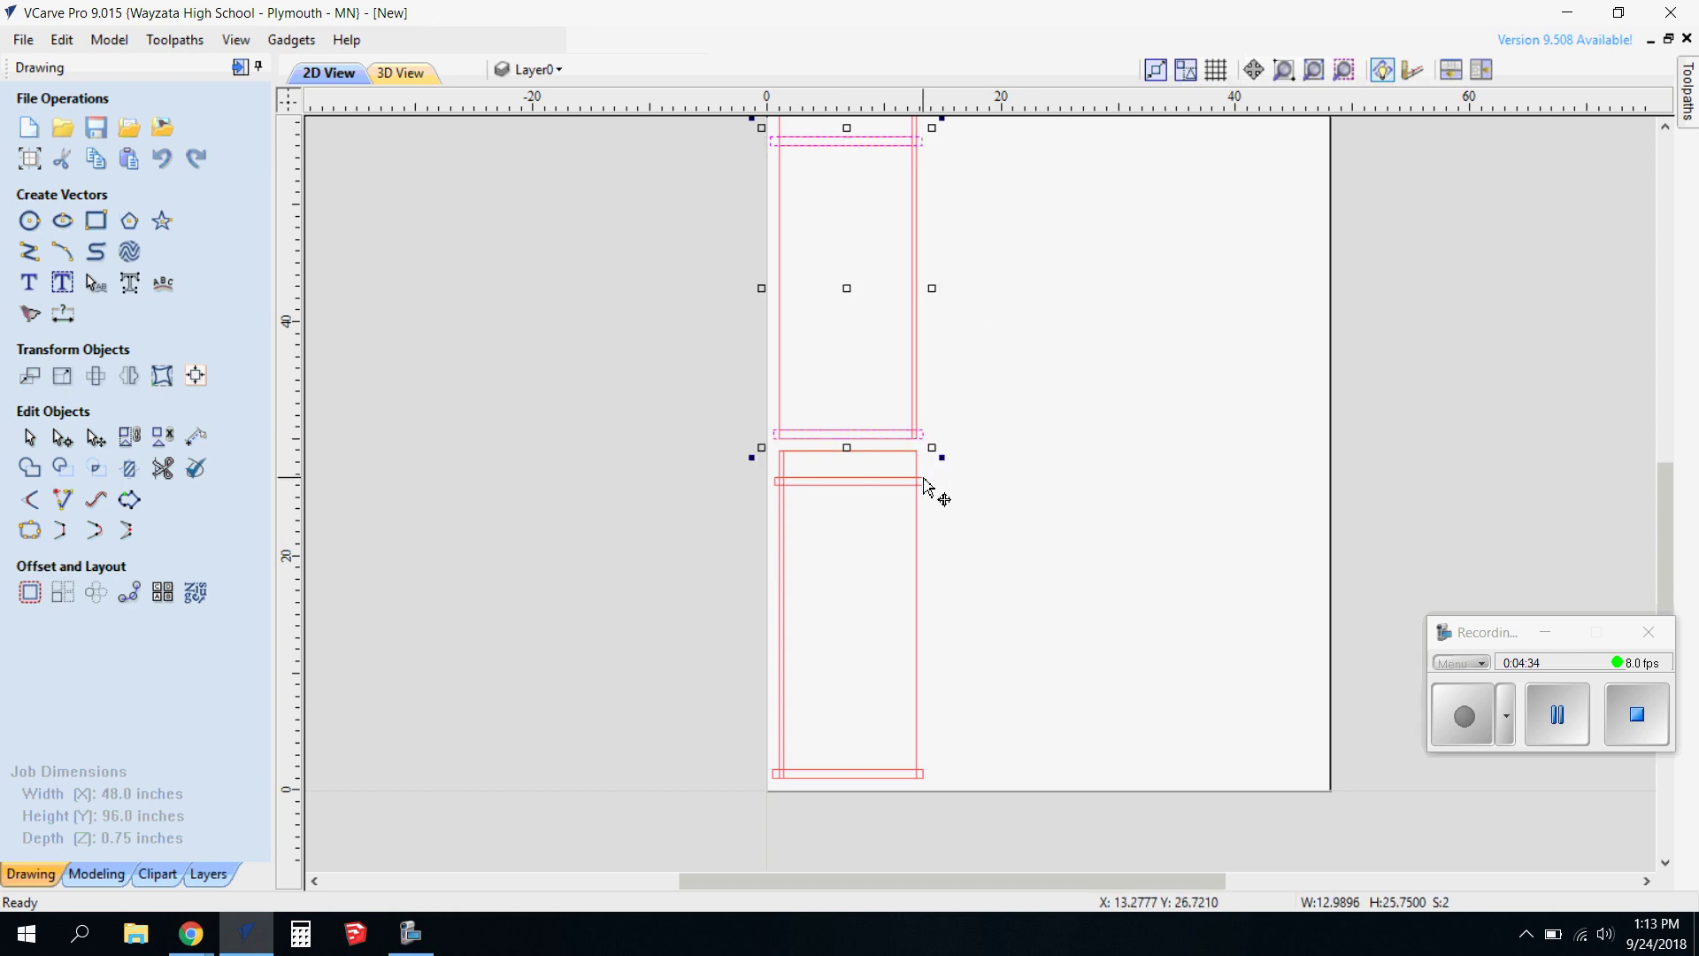
{"action": "left_click", "coordinate": [922, 776], "text": "shift"}
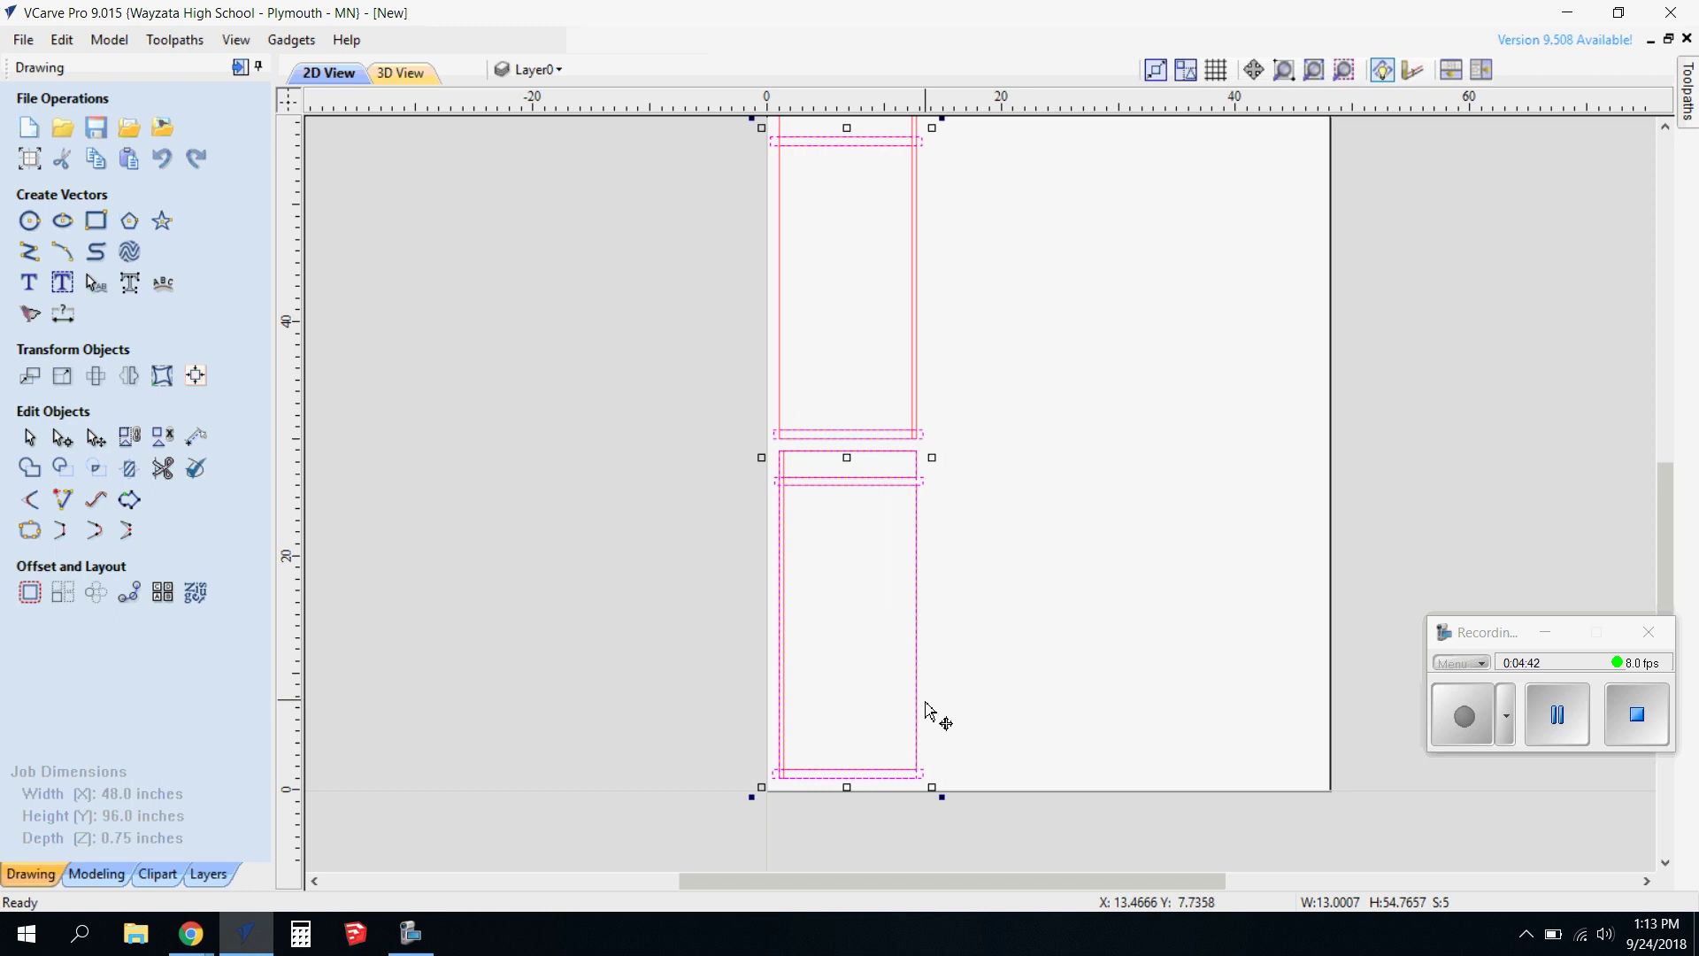
{"action": "left_click_drag", "start_coordinate": [921, 704], "coordinate": [933, 705]}
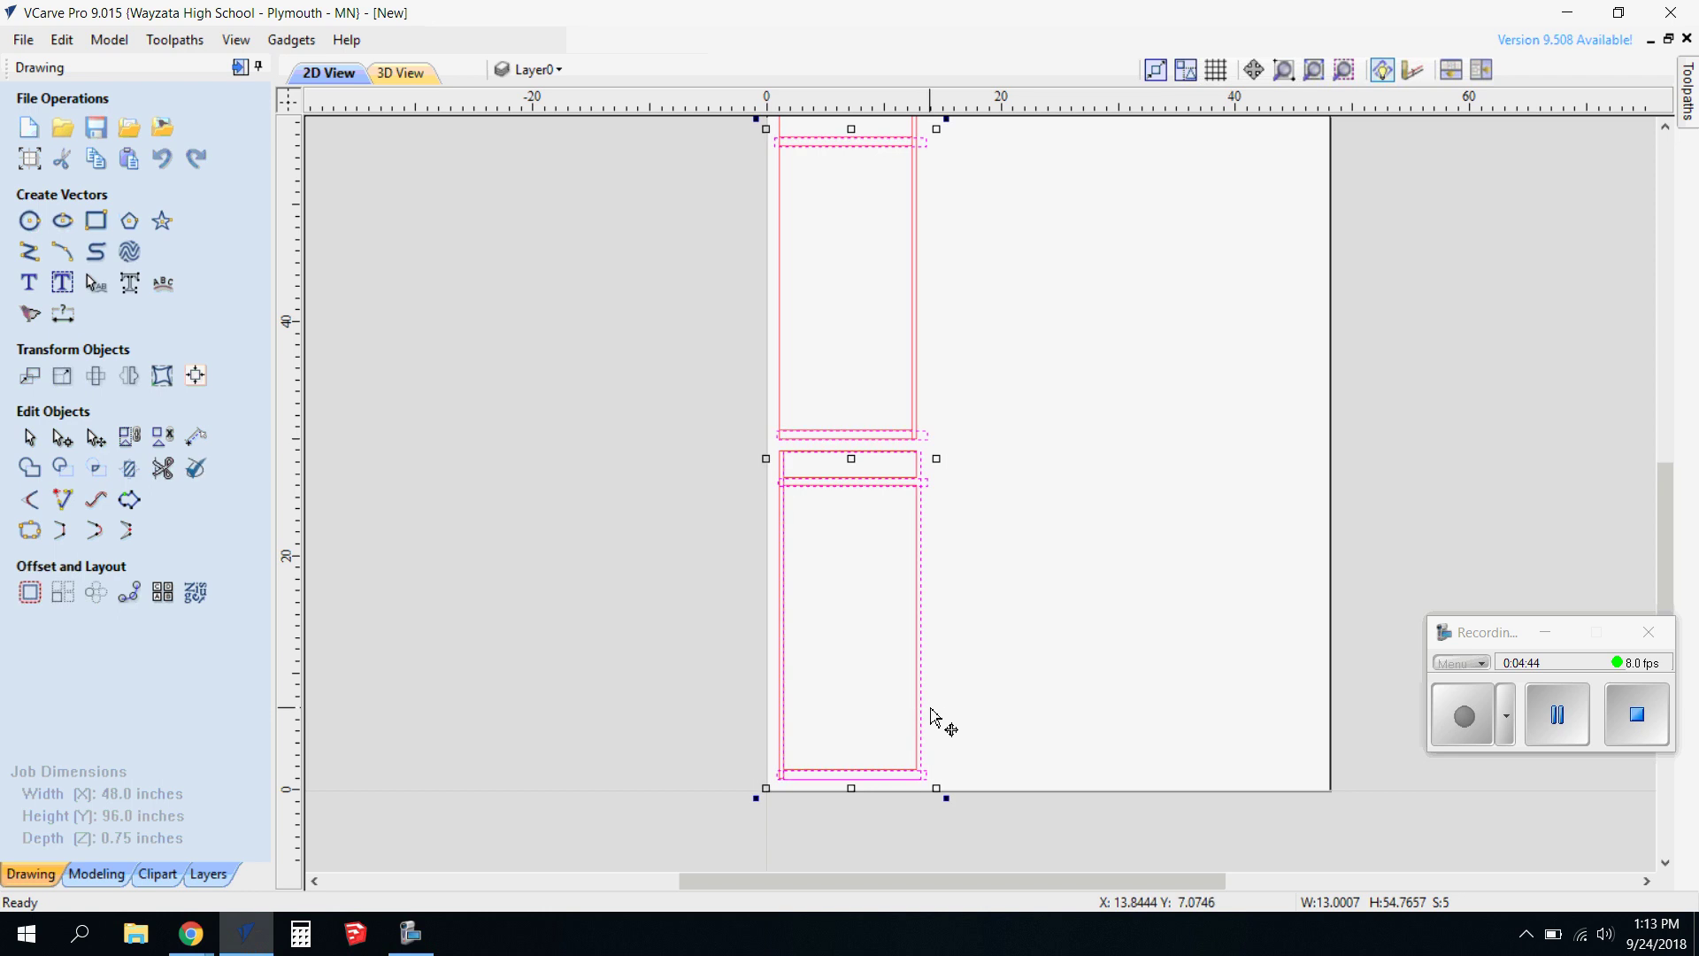
{"action": "key", "text": "Escape"}
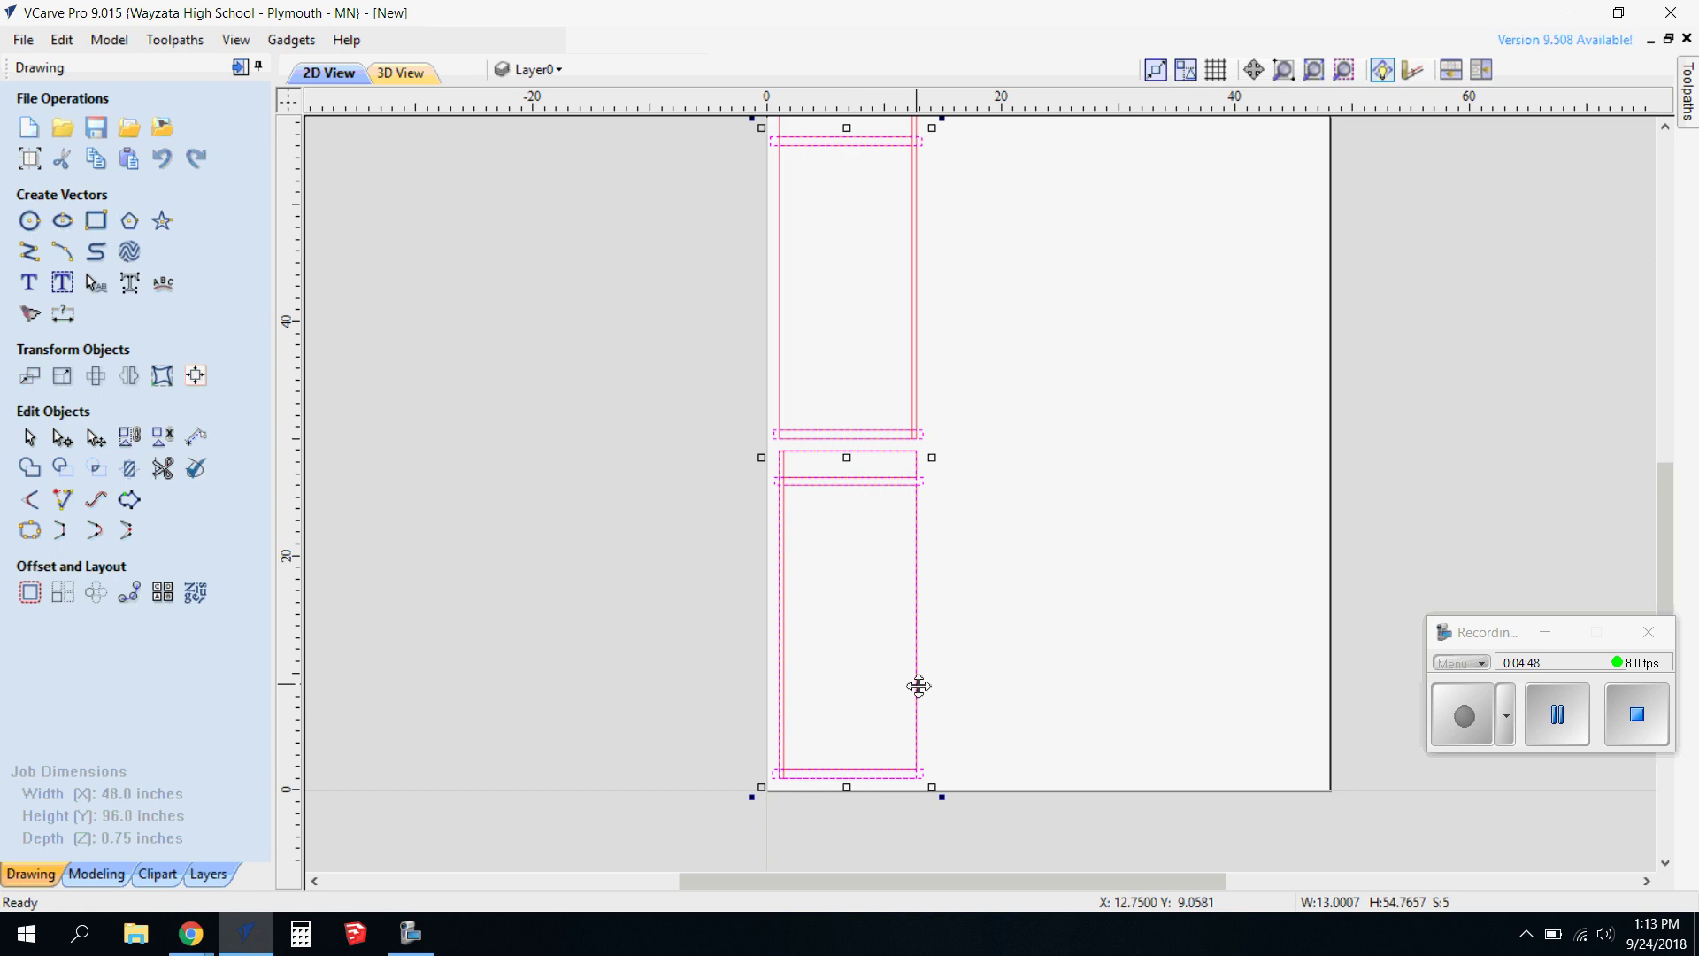
{"action": "left_click", "coordinate": [965, 650]}
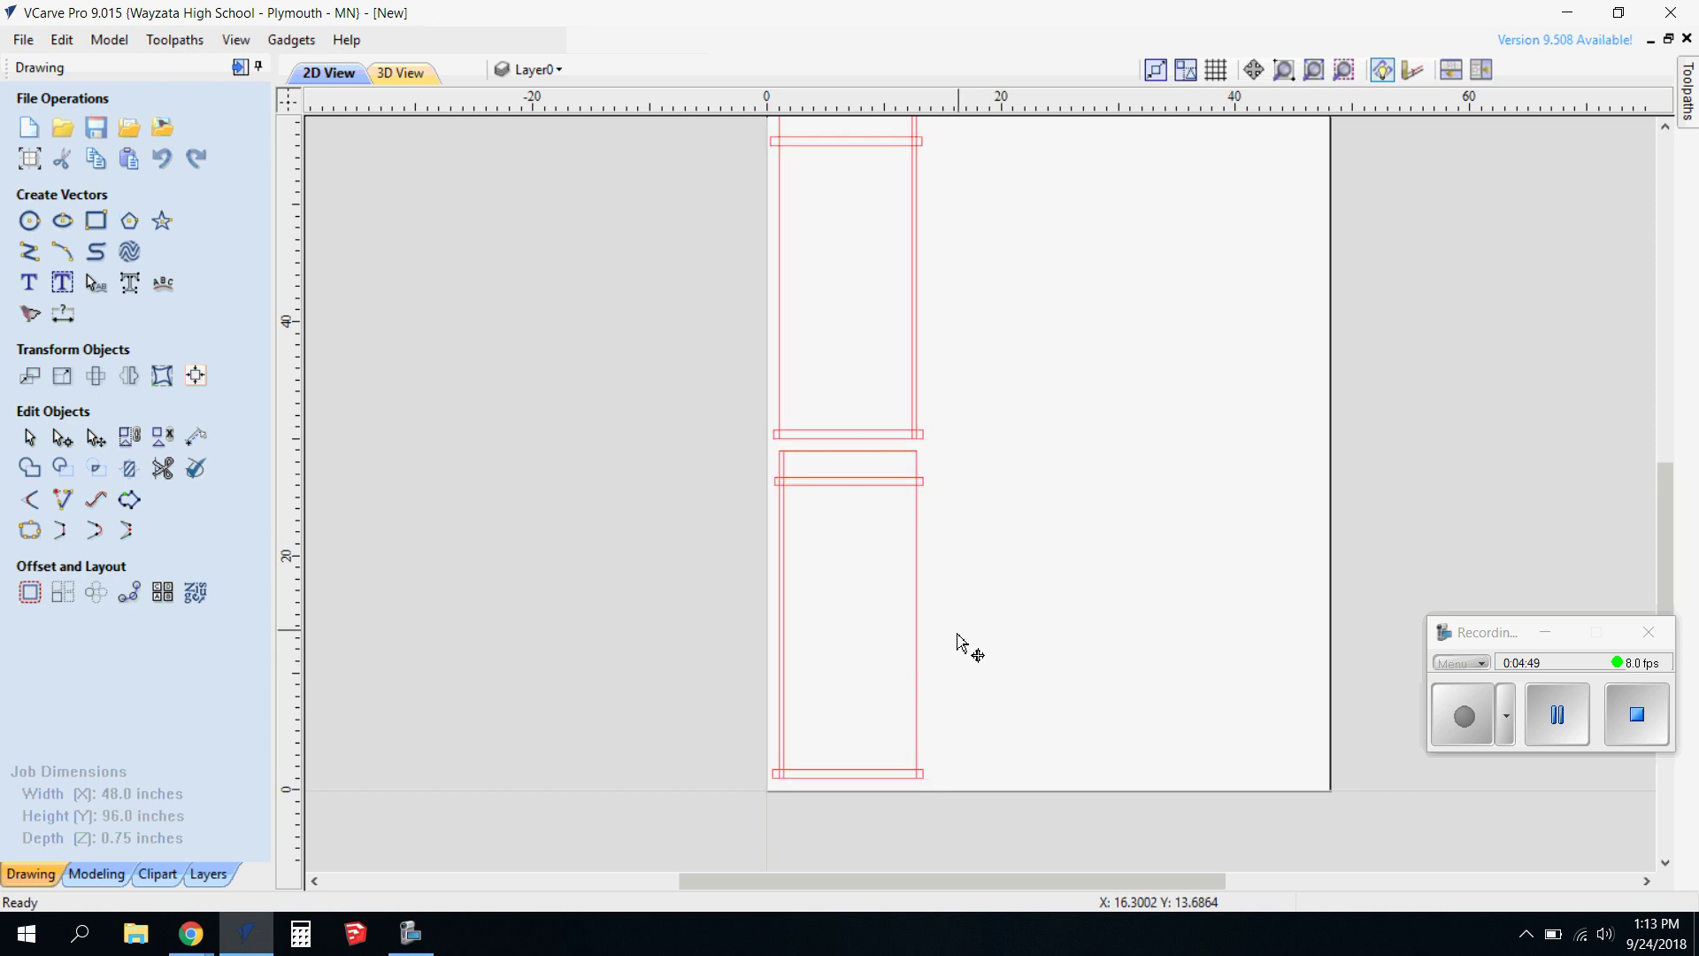
Start a pocket toolpath for the four horizontal dado rectangles on both side panels with a cut depth of 0.25 inches.
{"action": "left_click", "coordinate": [921, 774]}
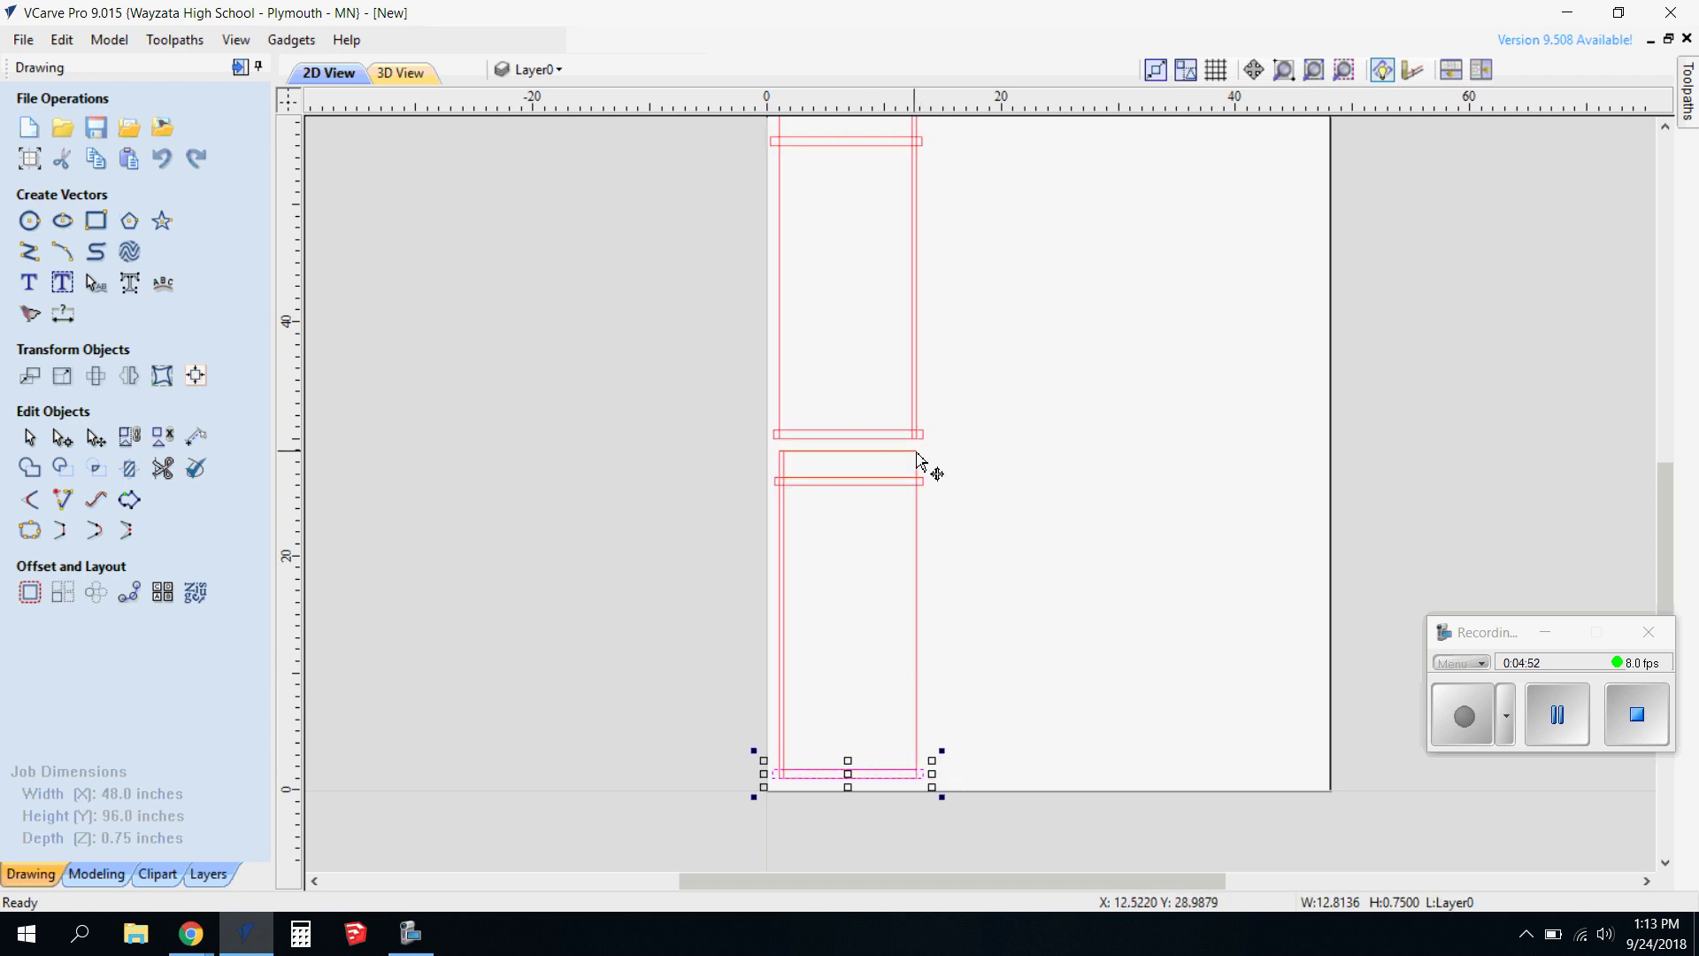
{"action": "left_click", "coordinate": [923, 482], "text": "shift"}
{"action": "left_click", "coordinate": [923, 434], "text": "shift"}
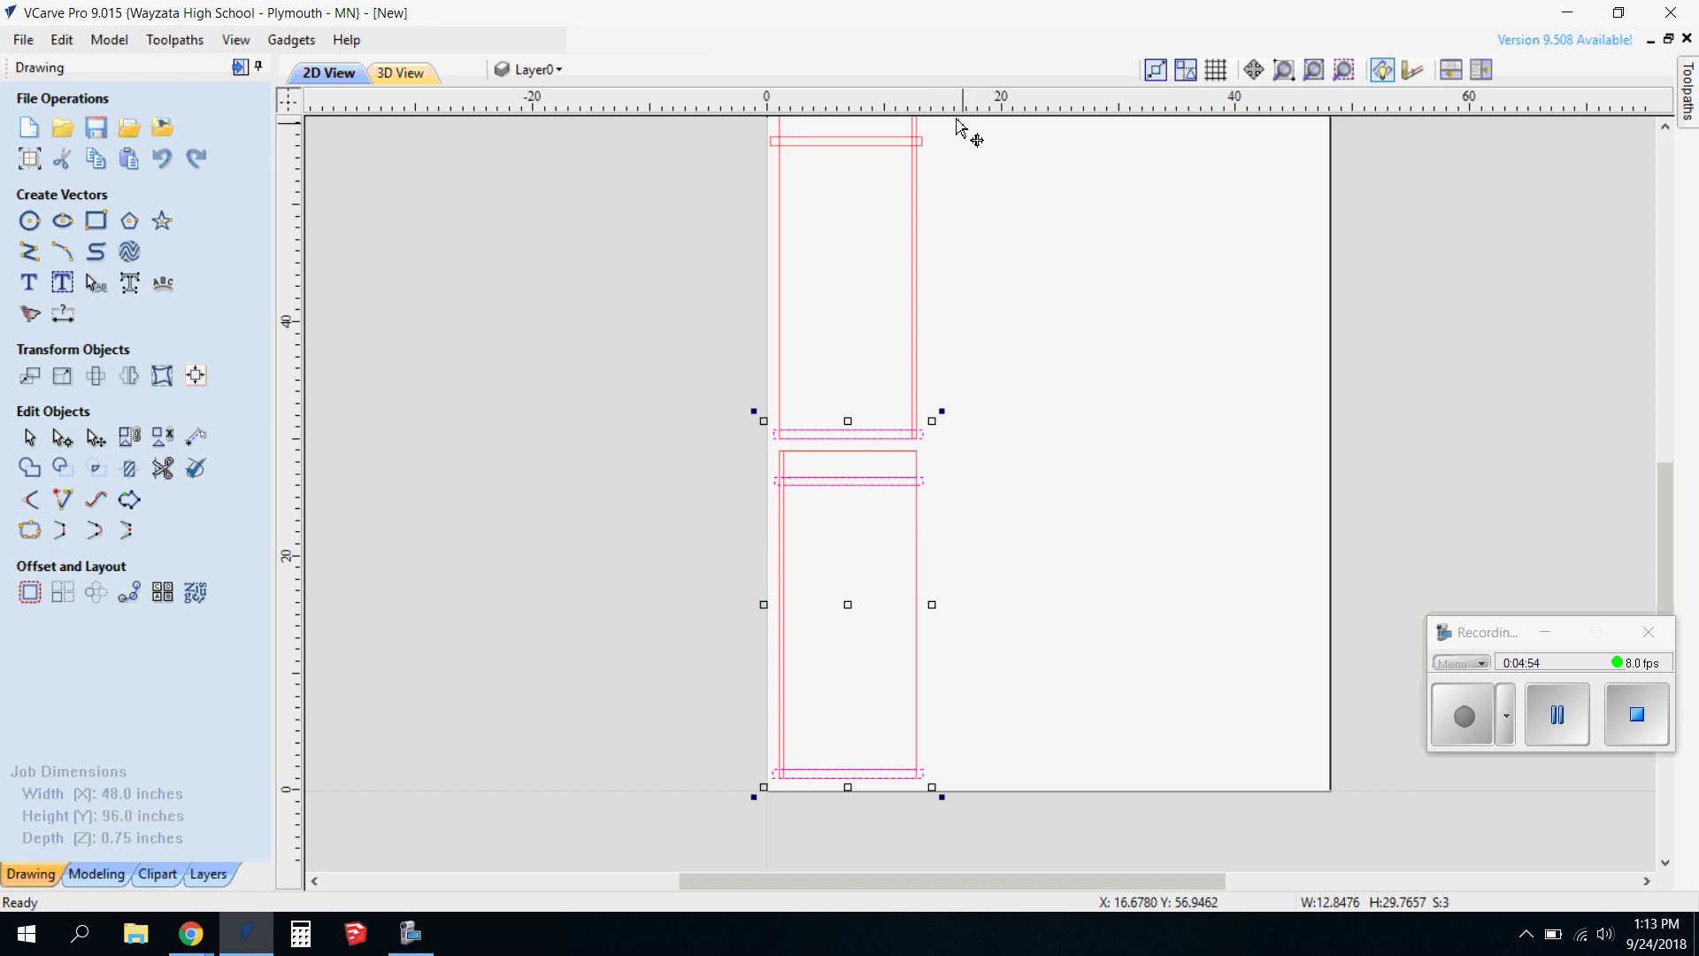
{"action": "left_click", "coordinate": [922, 143], "text": "shift"}
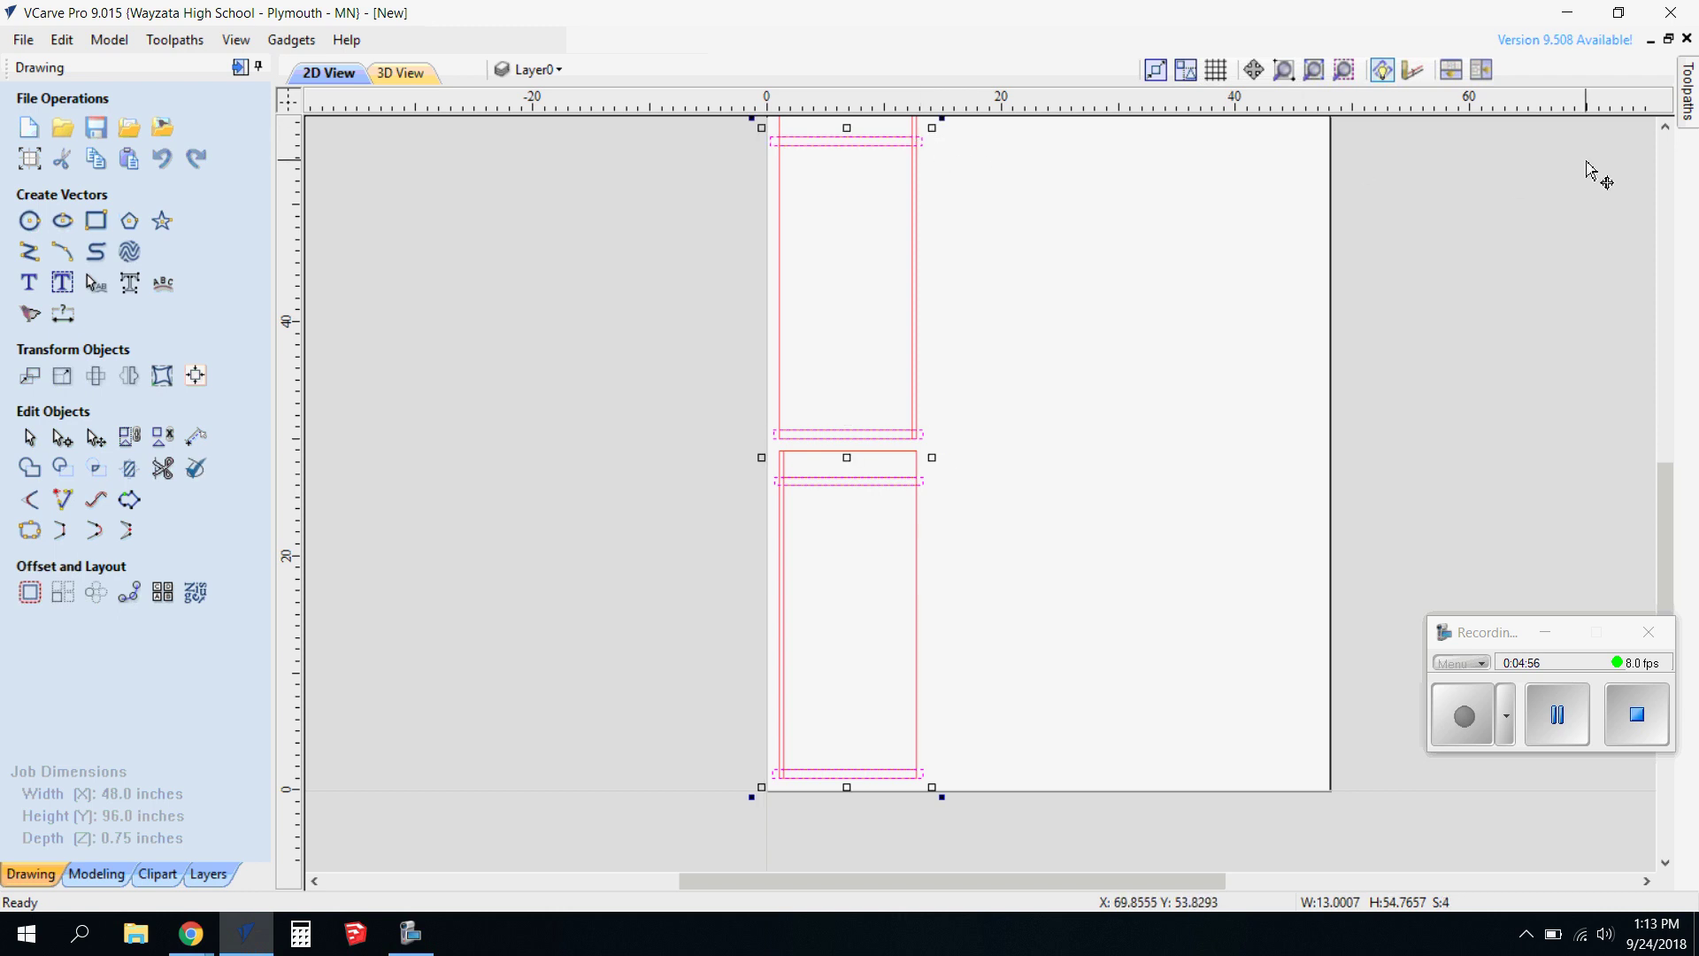
{"action": "left_click", "coordinate": [1690, 88]}
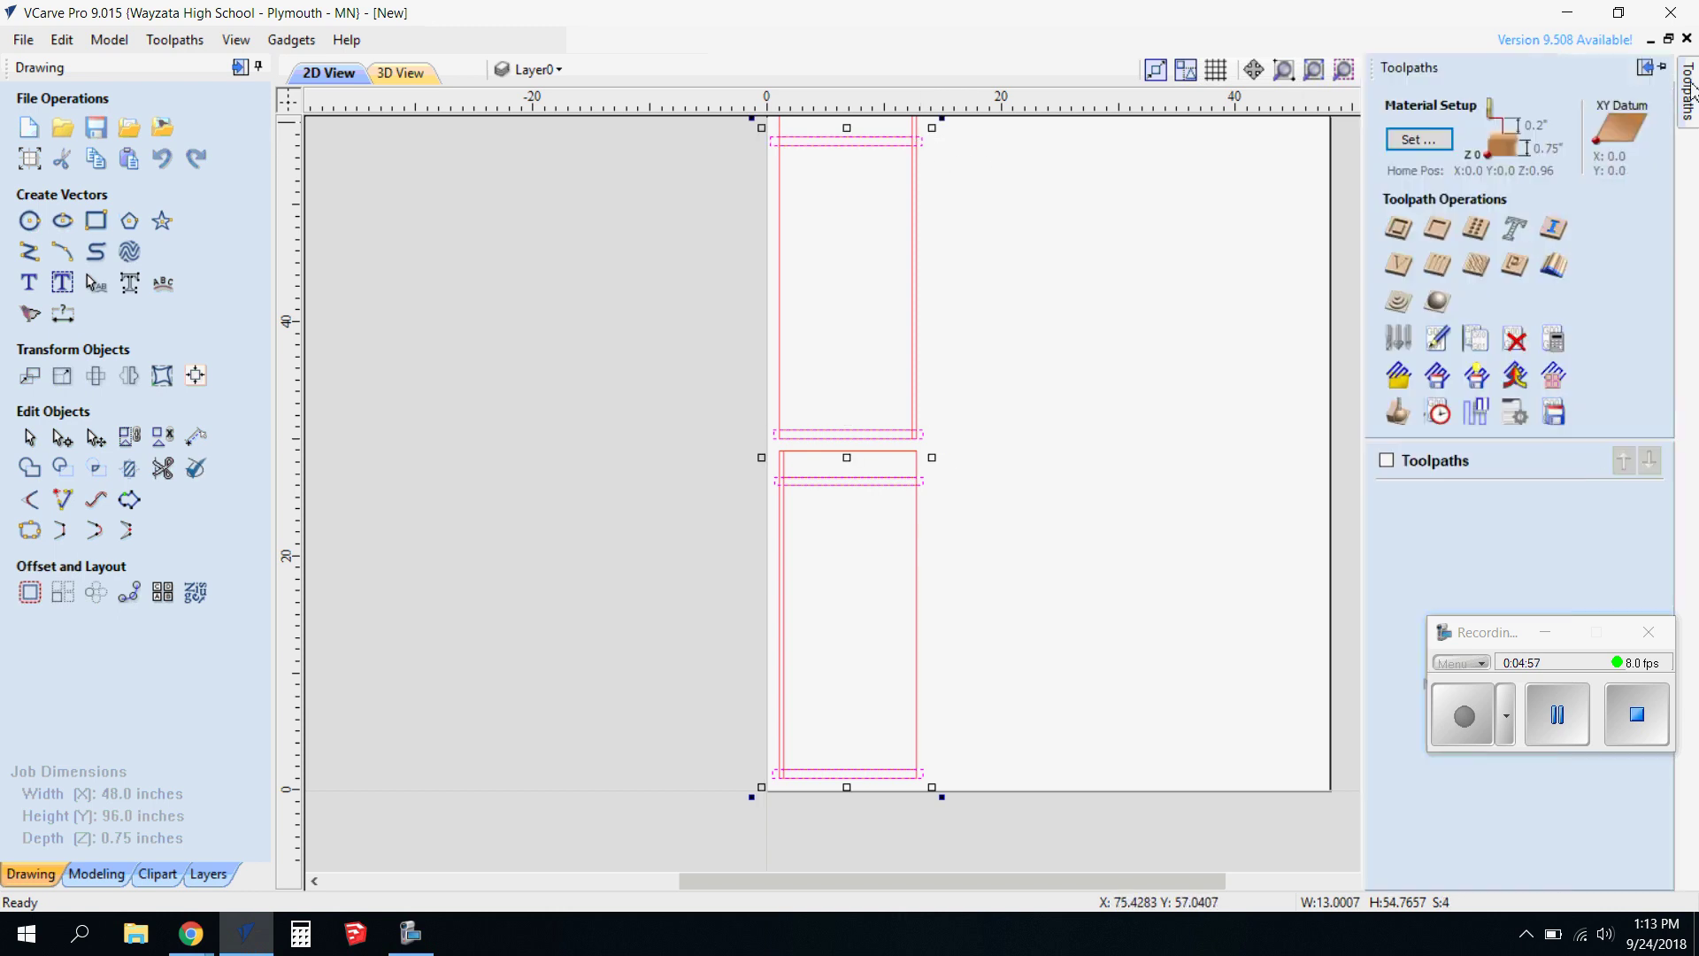
{"action": "left_click", "coordinate": [1435, 230]}
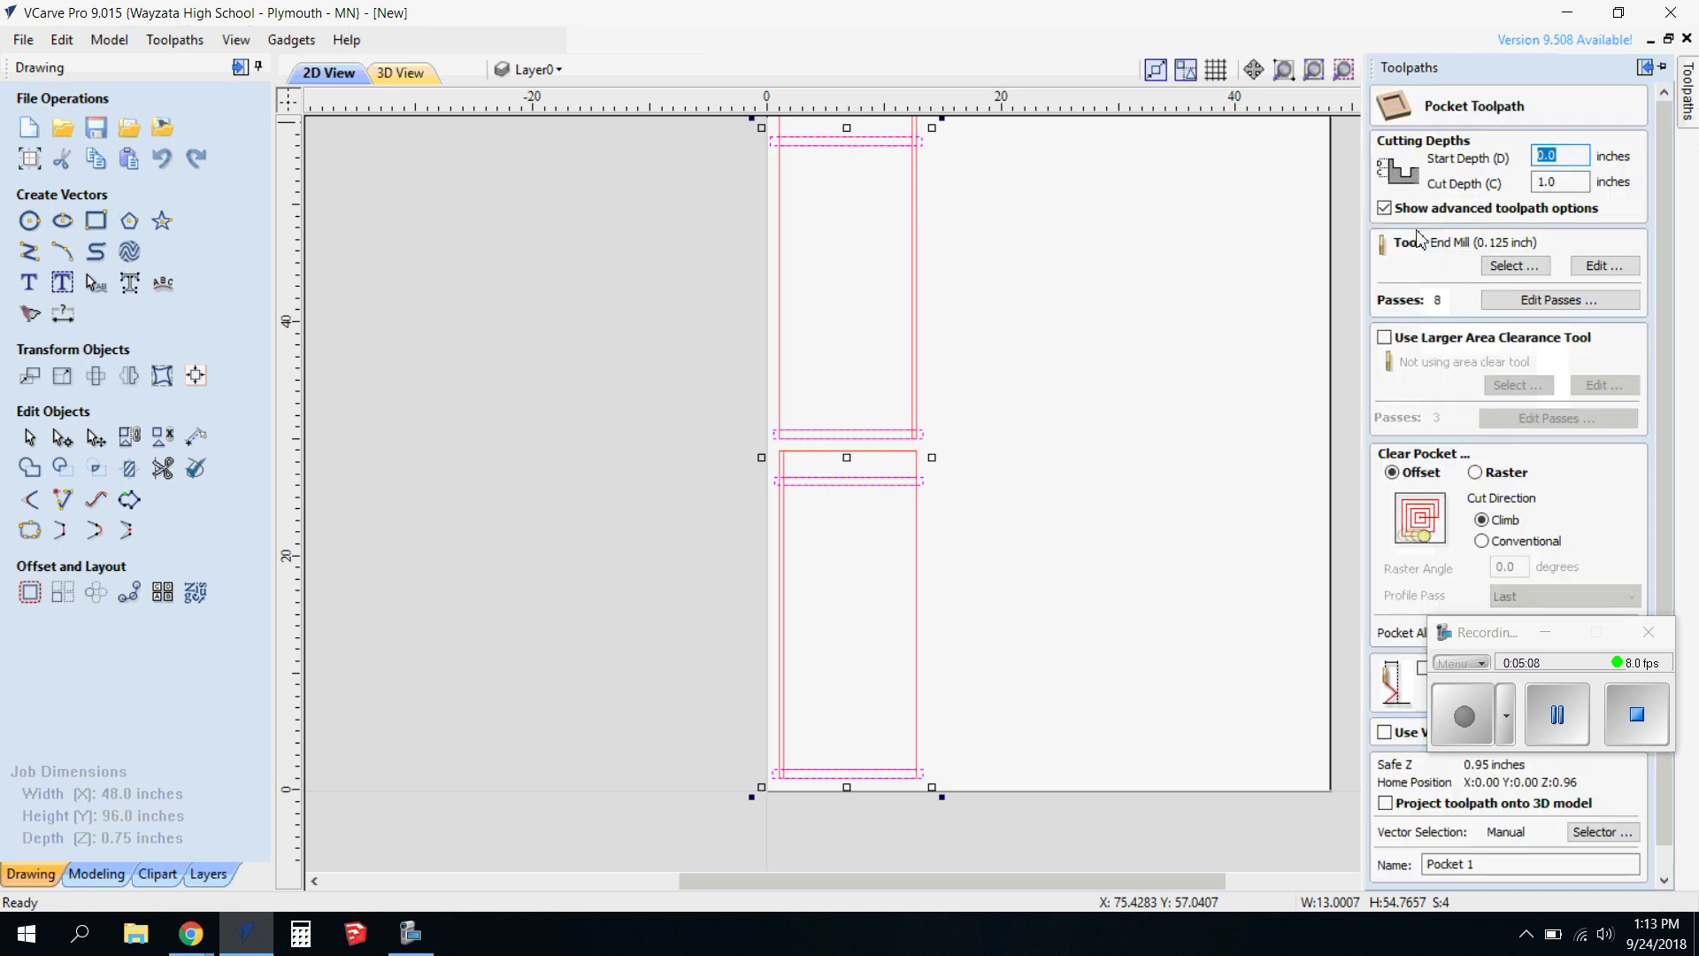
{"action": "key", "text": "Tab"}
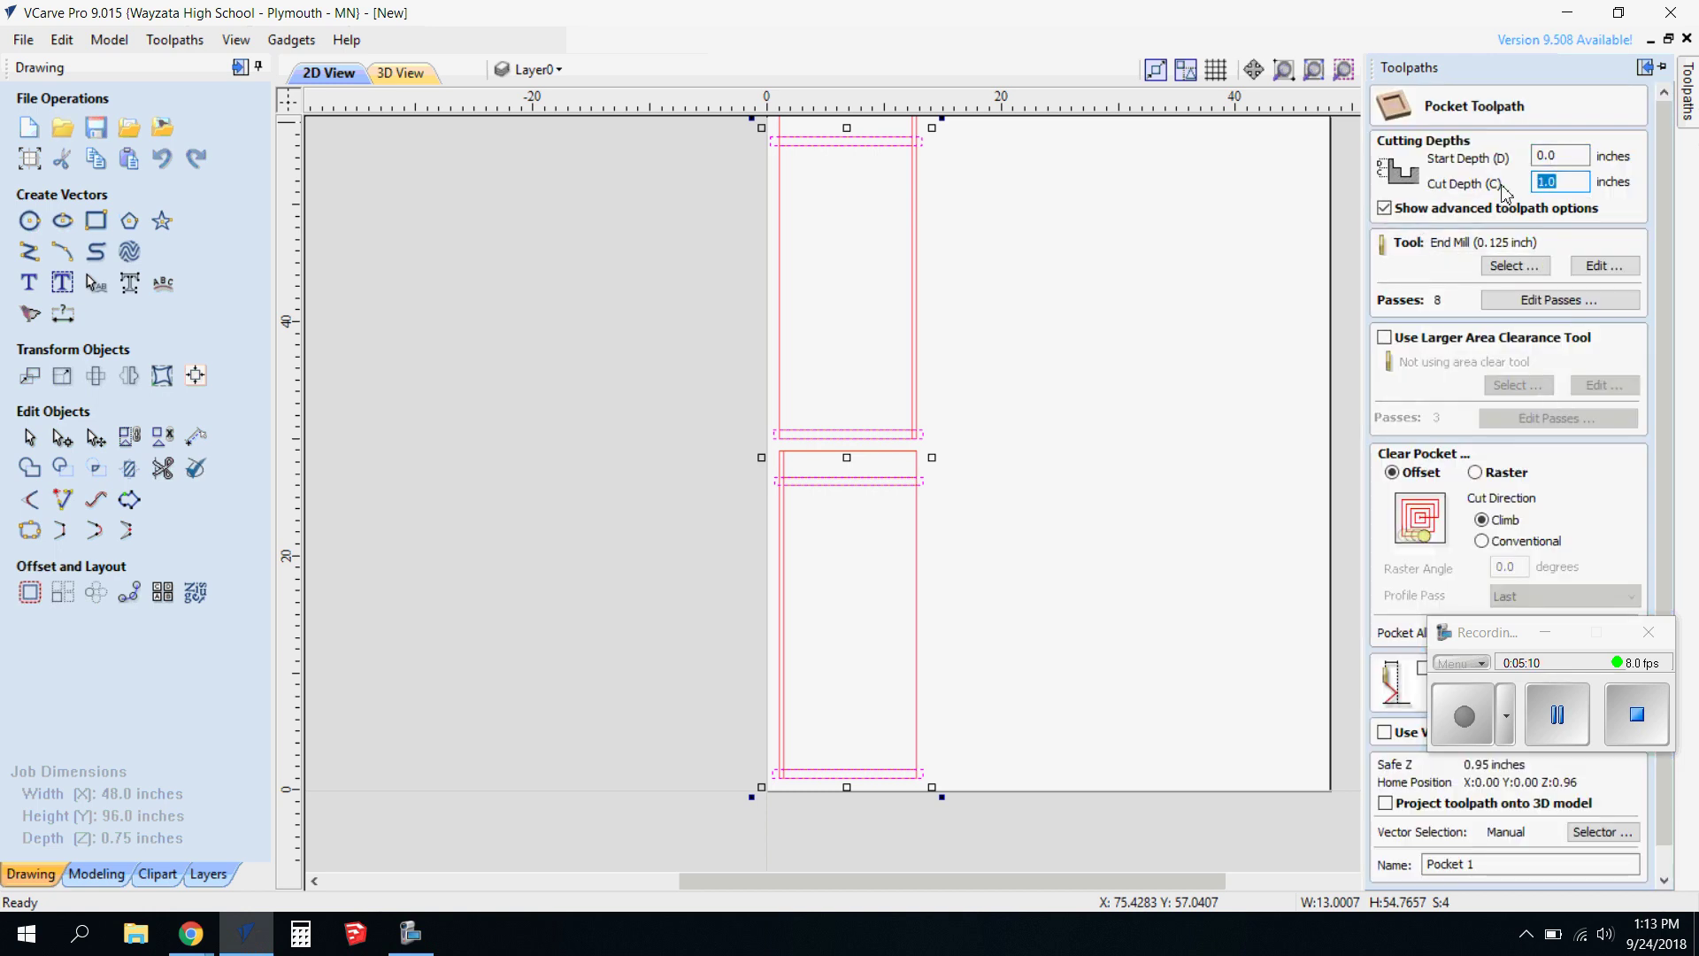
{"action": "type", "text": ".25"}
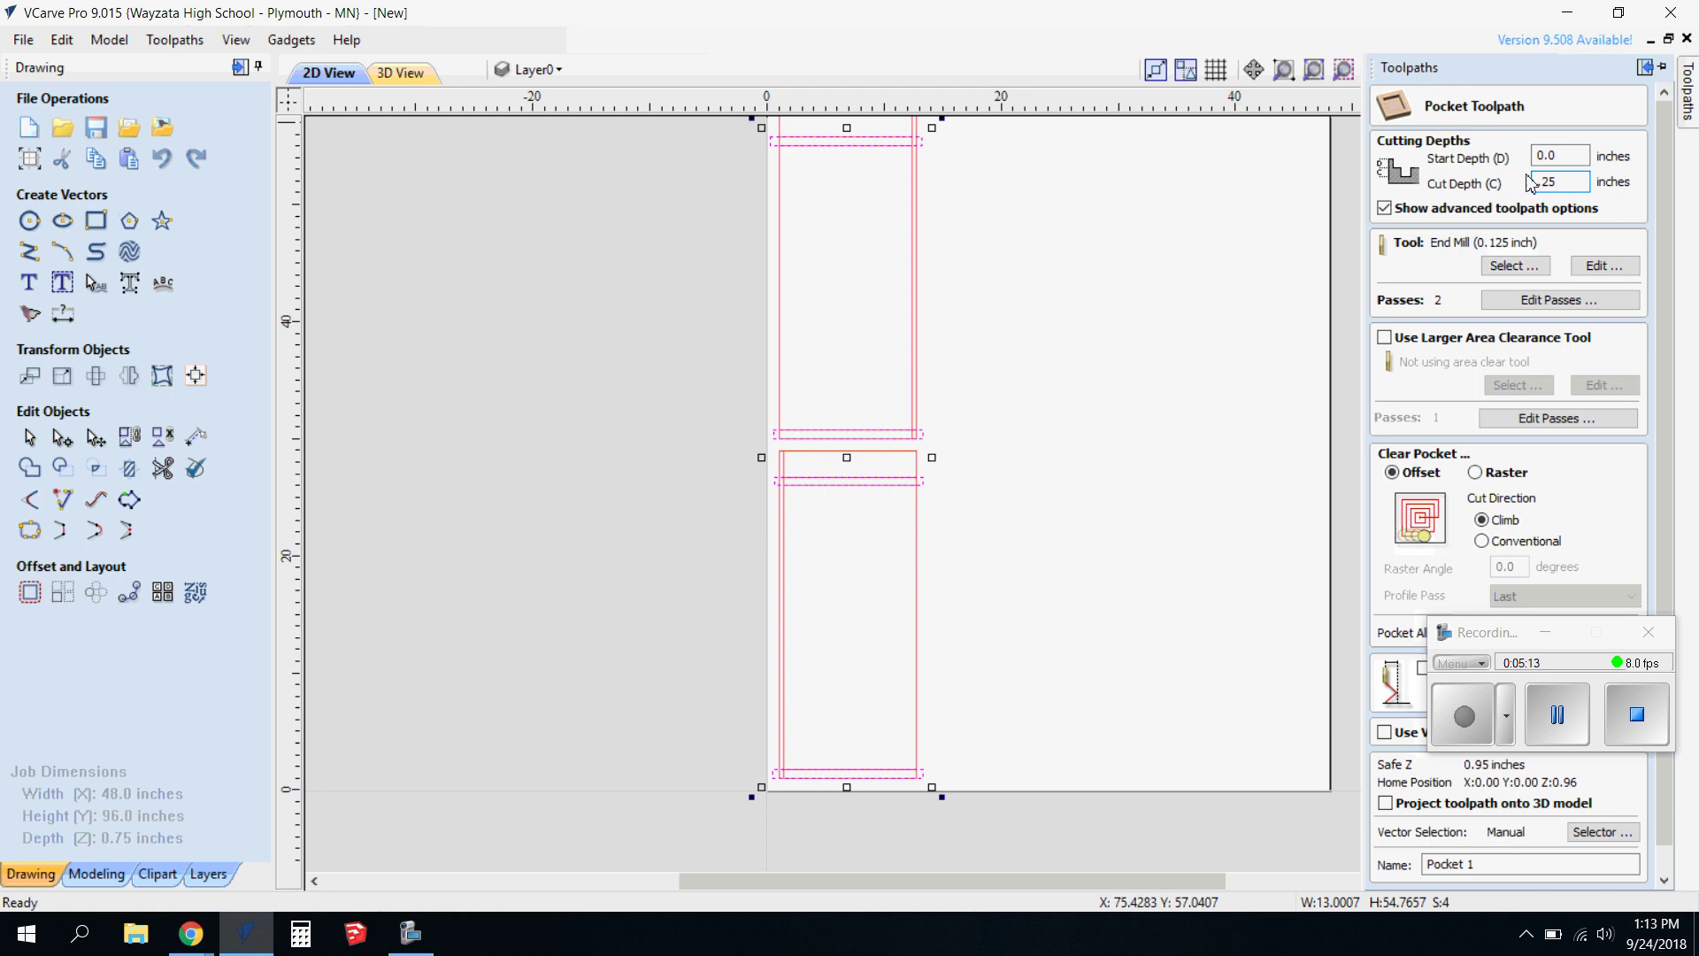
Add a new end mill with a diameter of 0.375 inches to the tool database for the pocket toolpath.
{"action": "left_click", "coordinate": [1515, 267]}
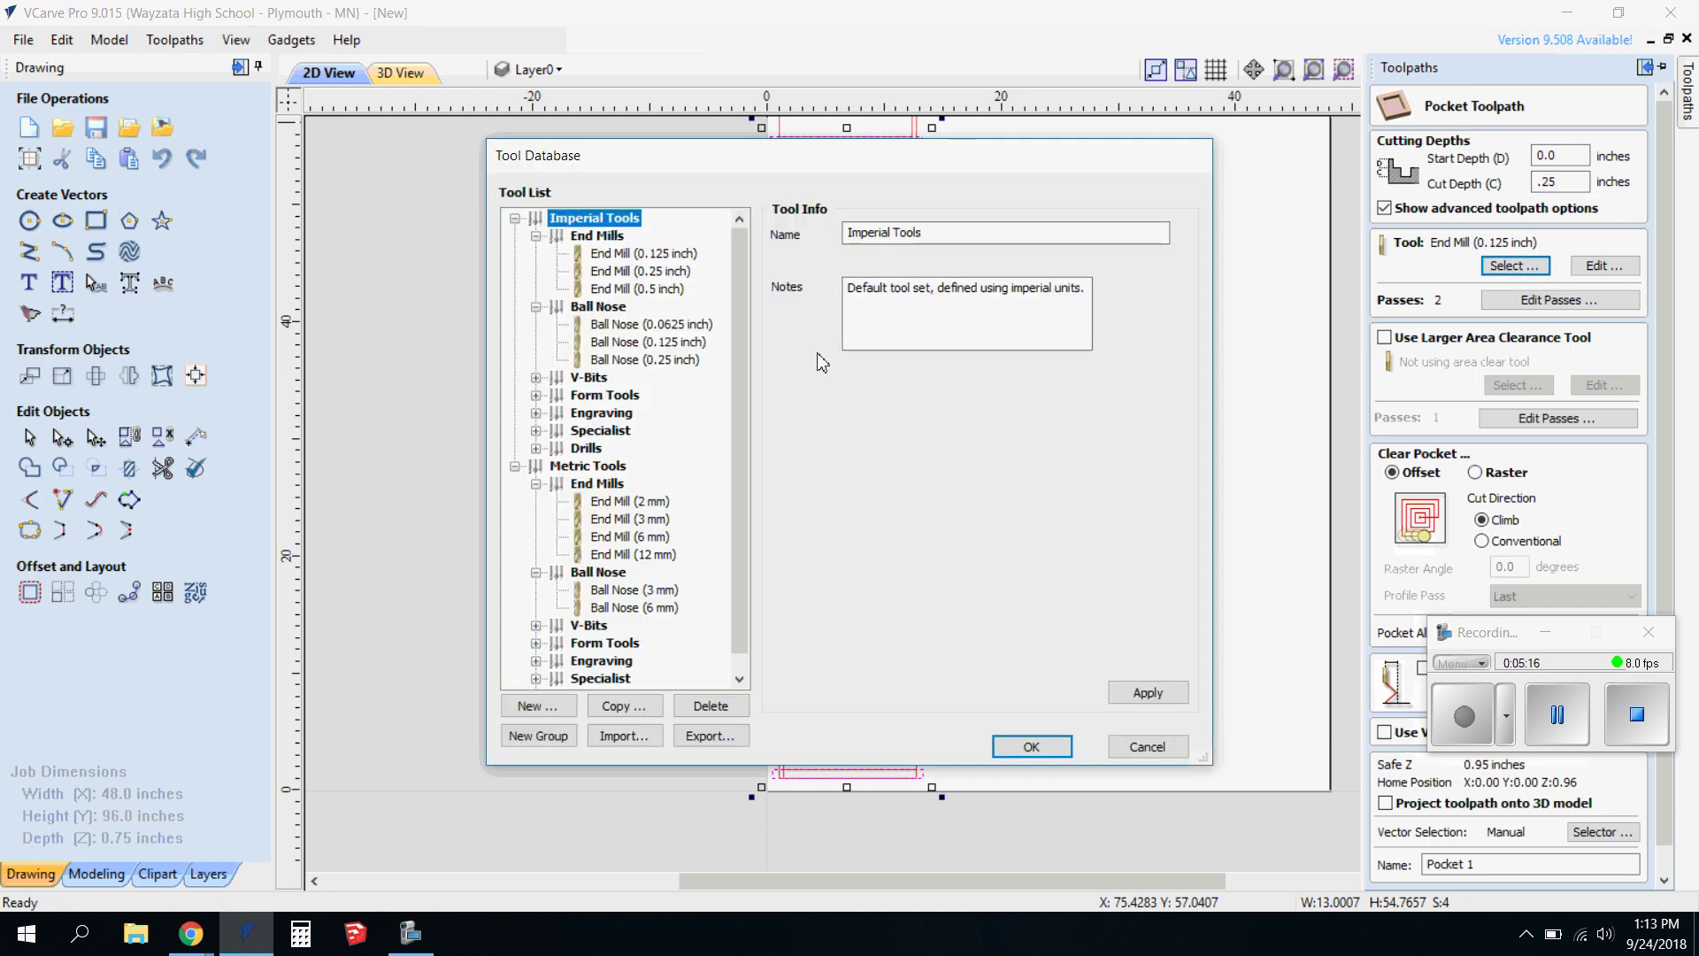
{"action": "left_click", "coordinate": [534, 705]}
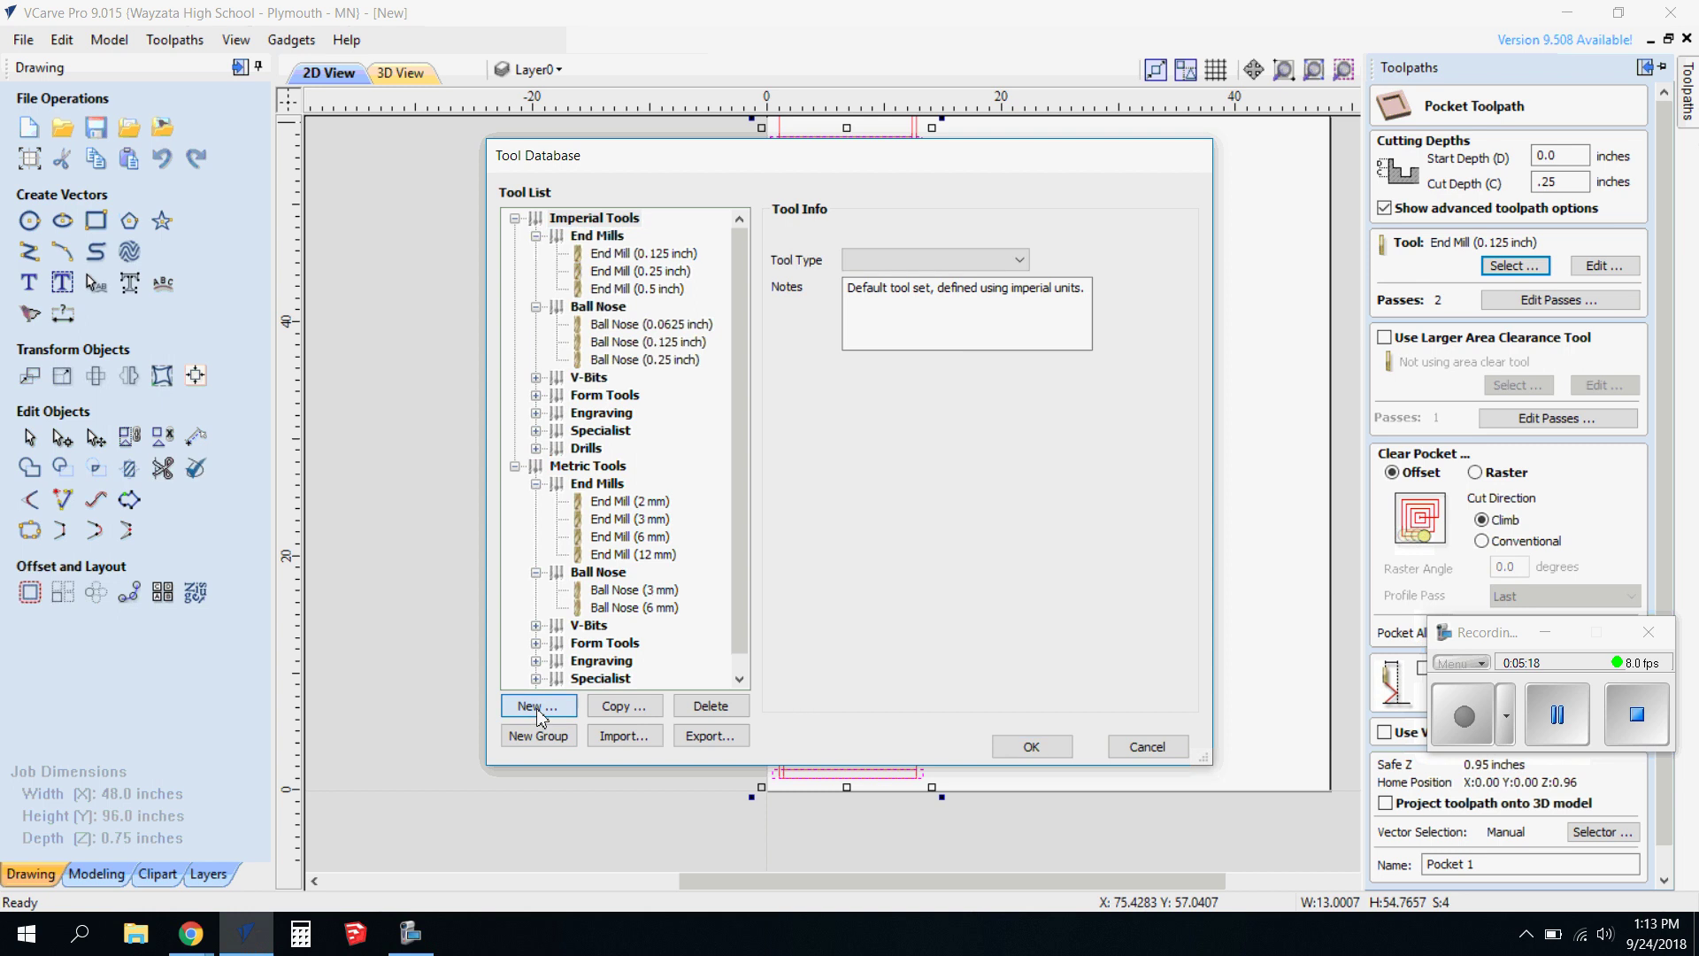
{"action": "scroll", "coordinate": [970, 266], "scroll_direction": "up", "scroll_amount": 1}
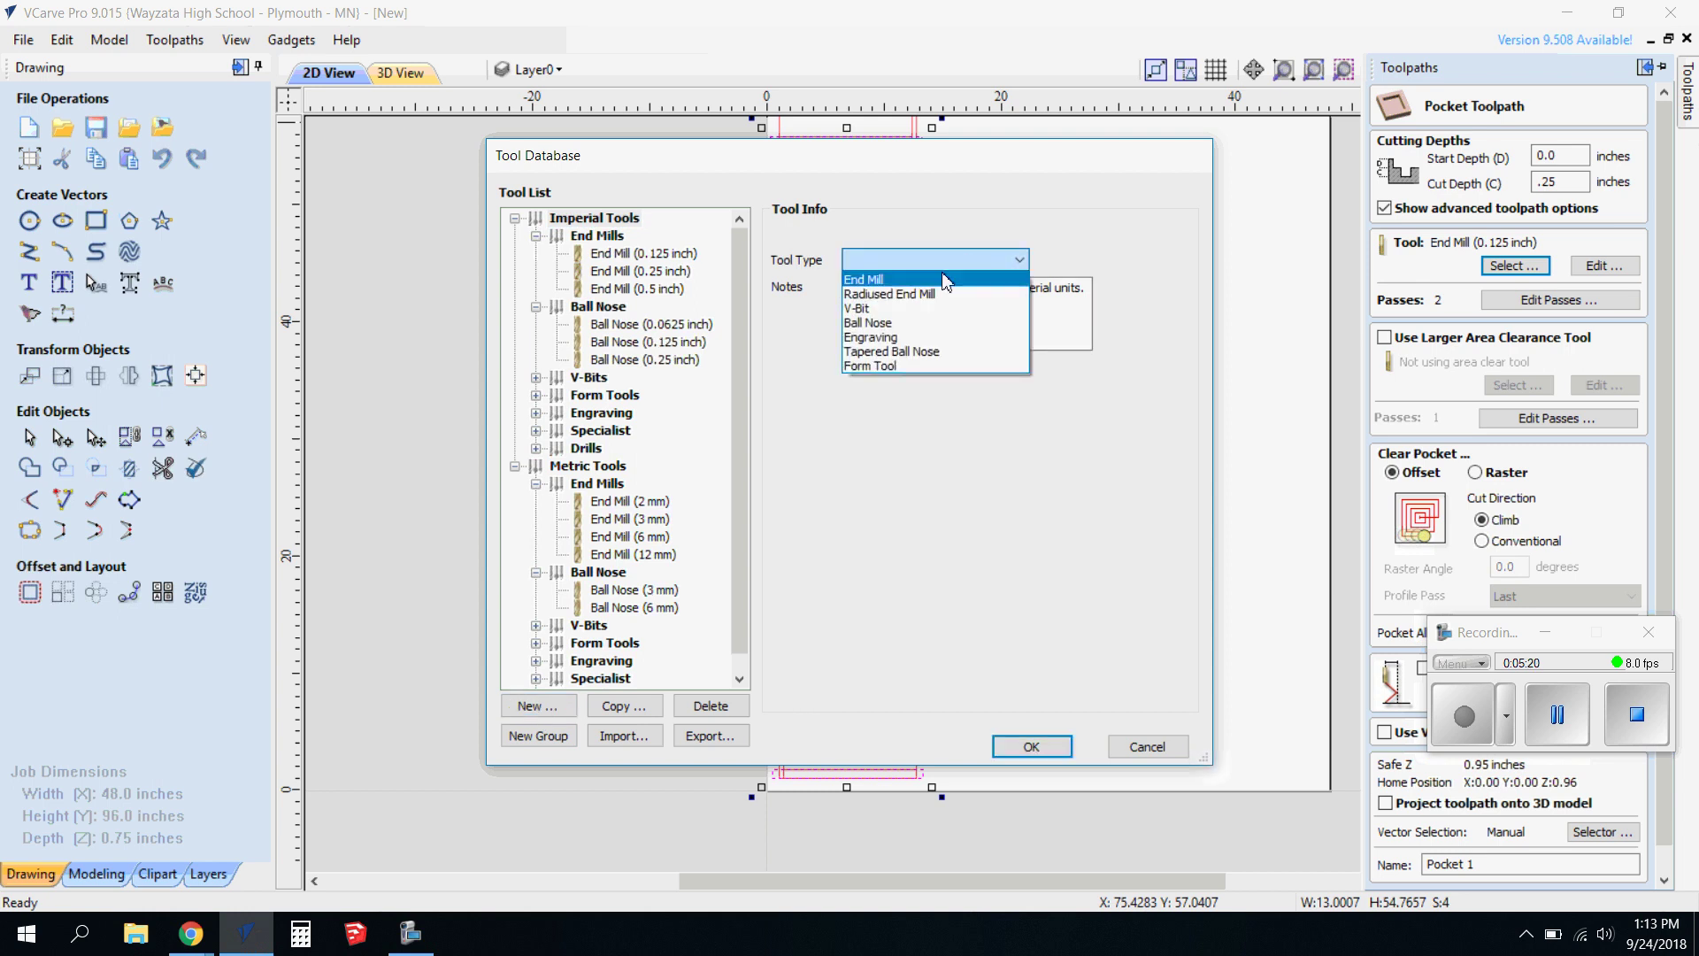
{"action": "left_click", "coordinate": [945, 274]}
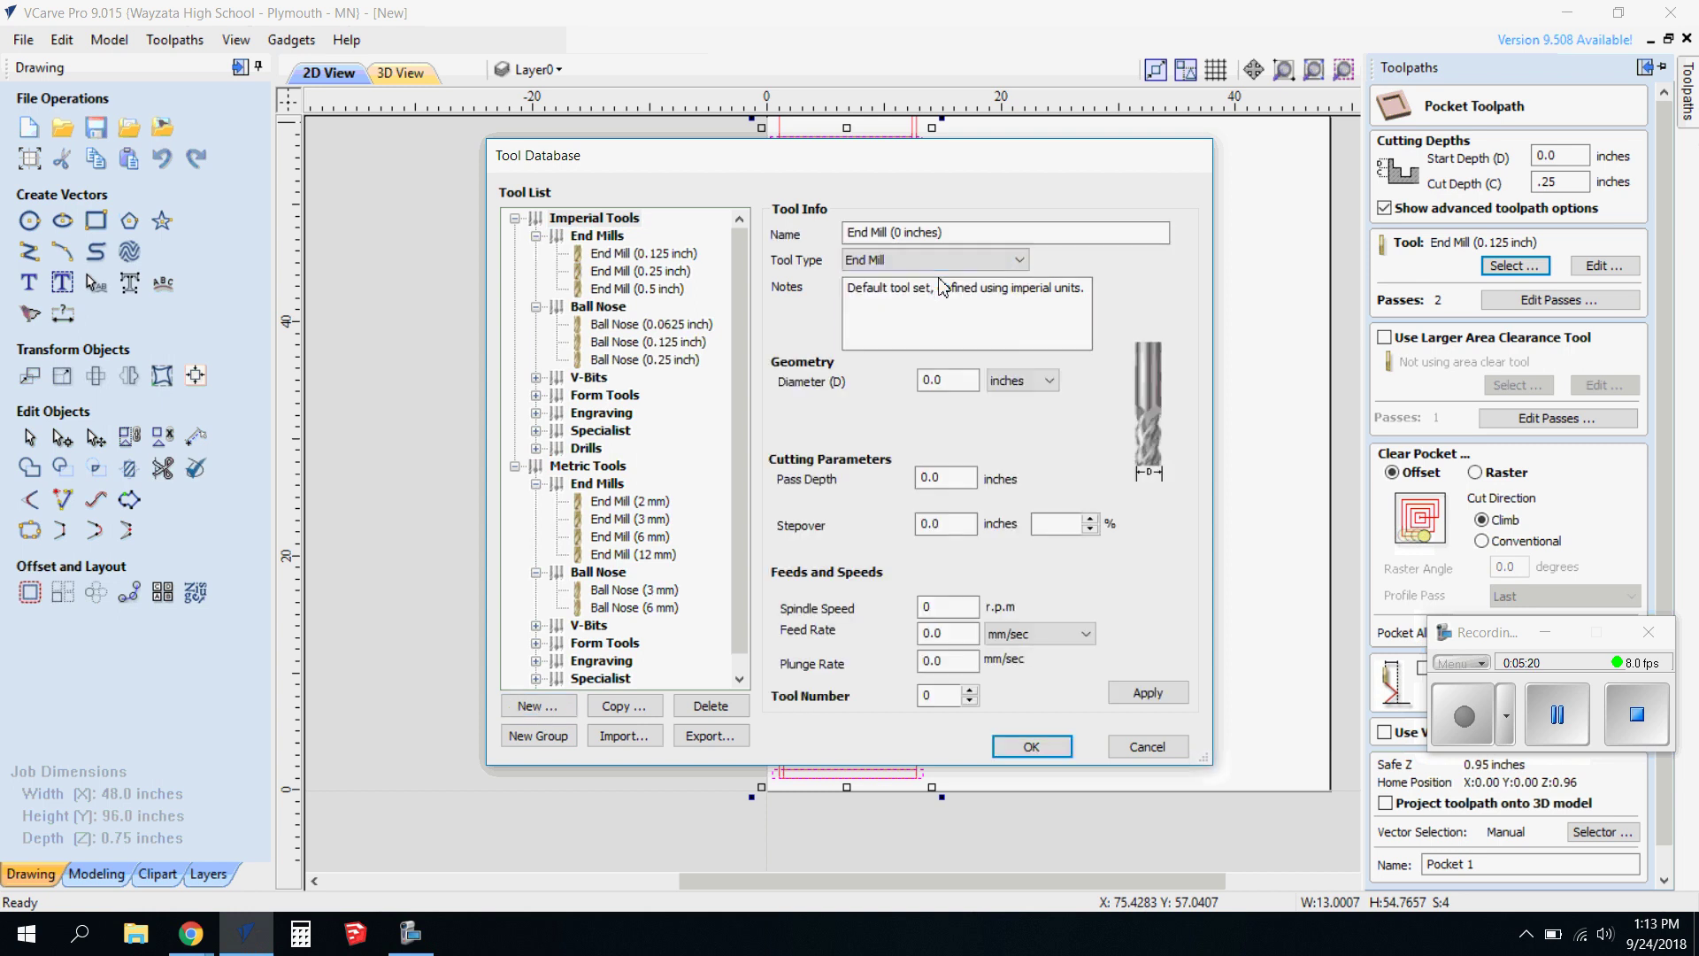
{"action": "left_click", "coordinate": [945, 380]}
{"action": "type", "text": ".375"}
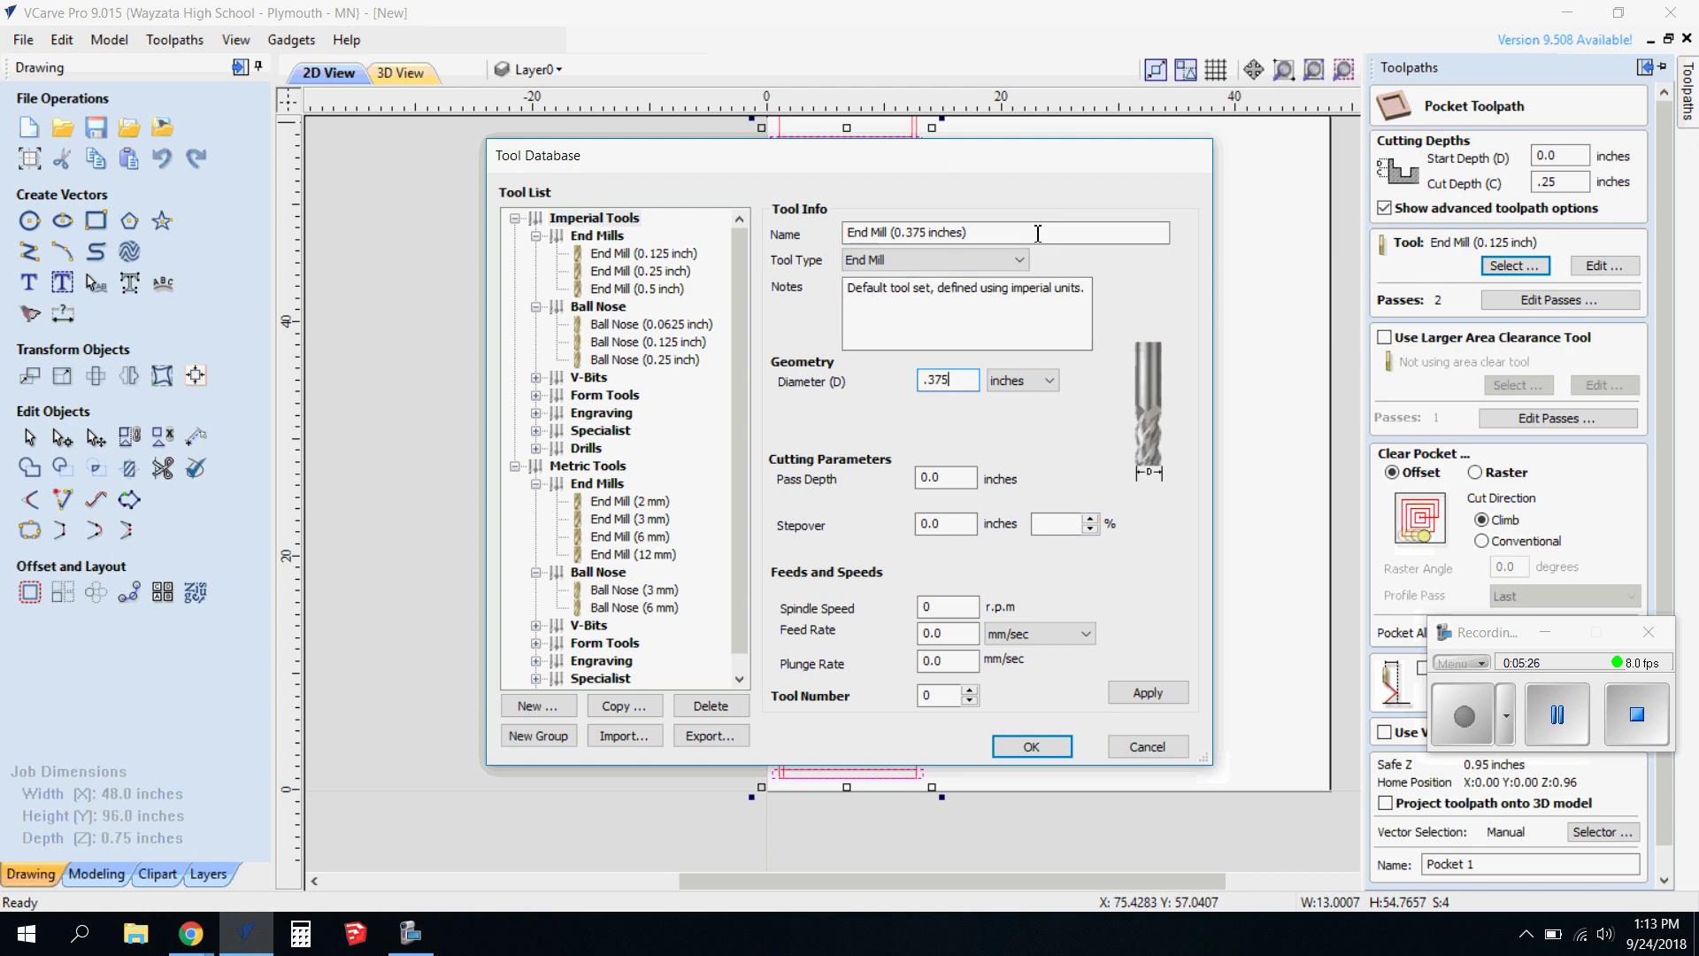
Give the new end mill a pass depth of 0.76 inches, an 80% stepover and a spindle speed of 18000 r.p.m.
{"action": "left_click", "coordinate": [934, 479]}
{"action": "type", "text": ".76"}
{"action": "left_click", "coordinate": [942, 607]}
{"action": "key", "text": "Tab"}
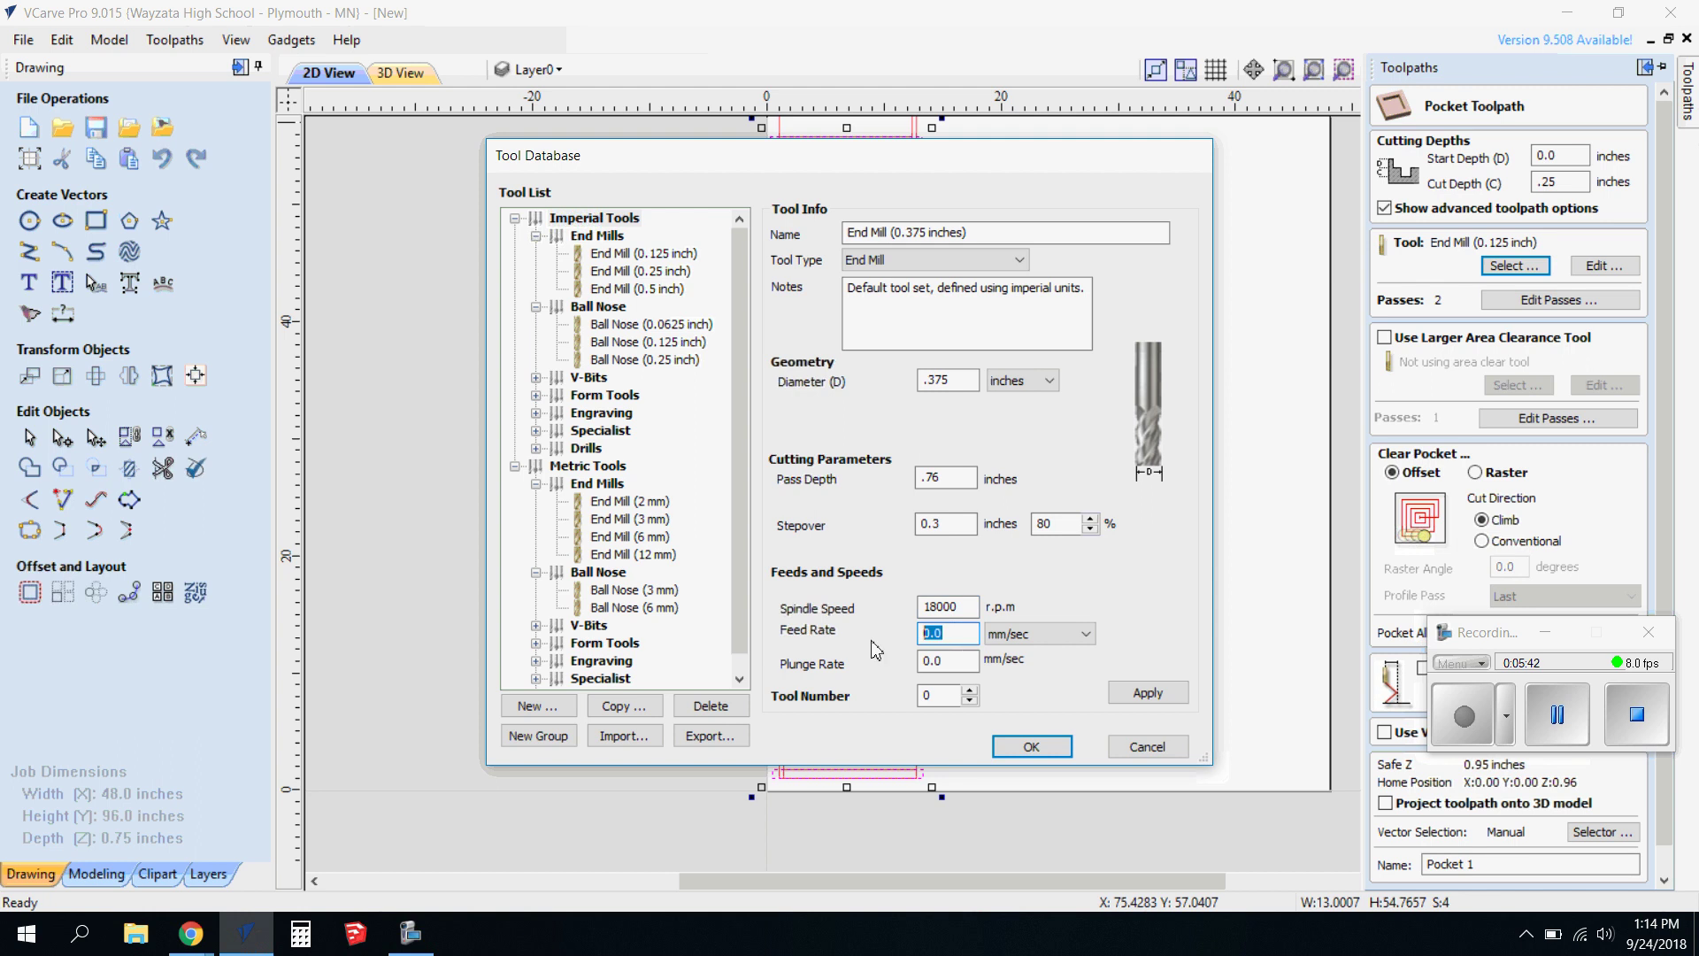
Set the new end mill's feed rate to 130 inches/min.
{"action": "type", "text": "1"}
{"action": "key", "text": "Return"}
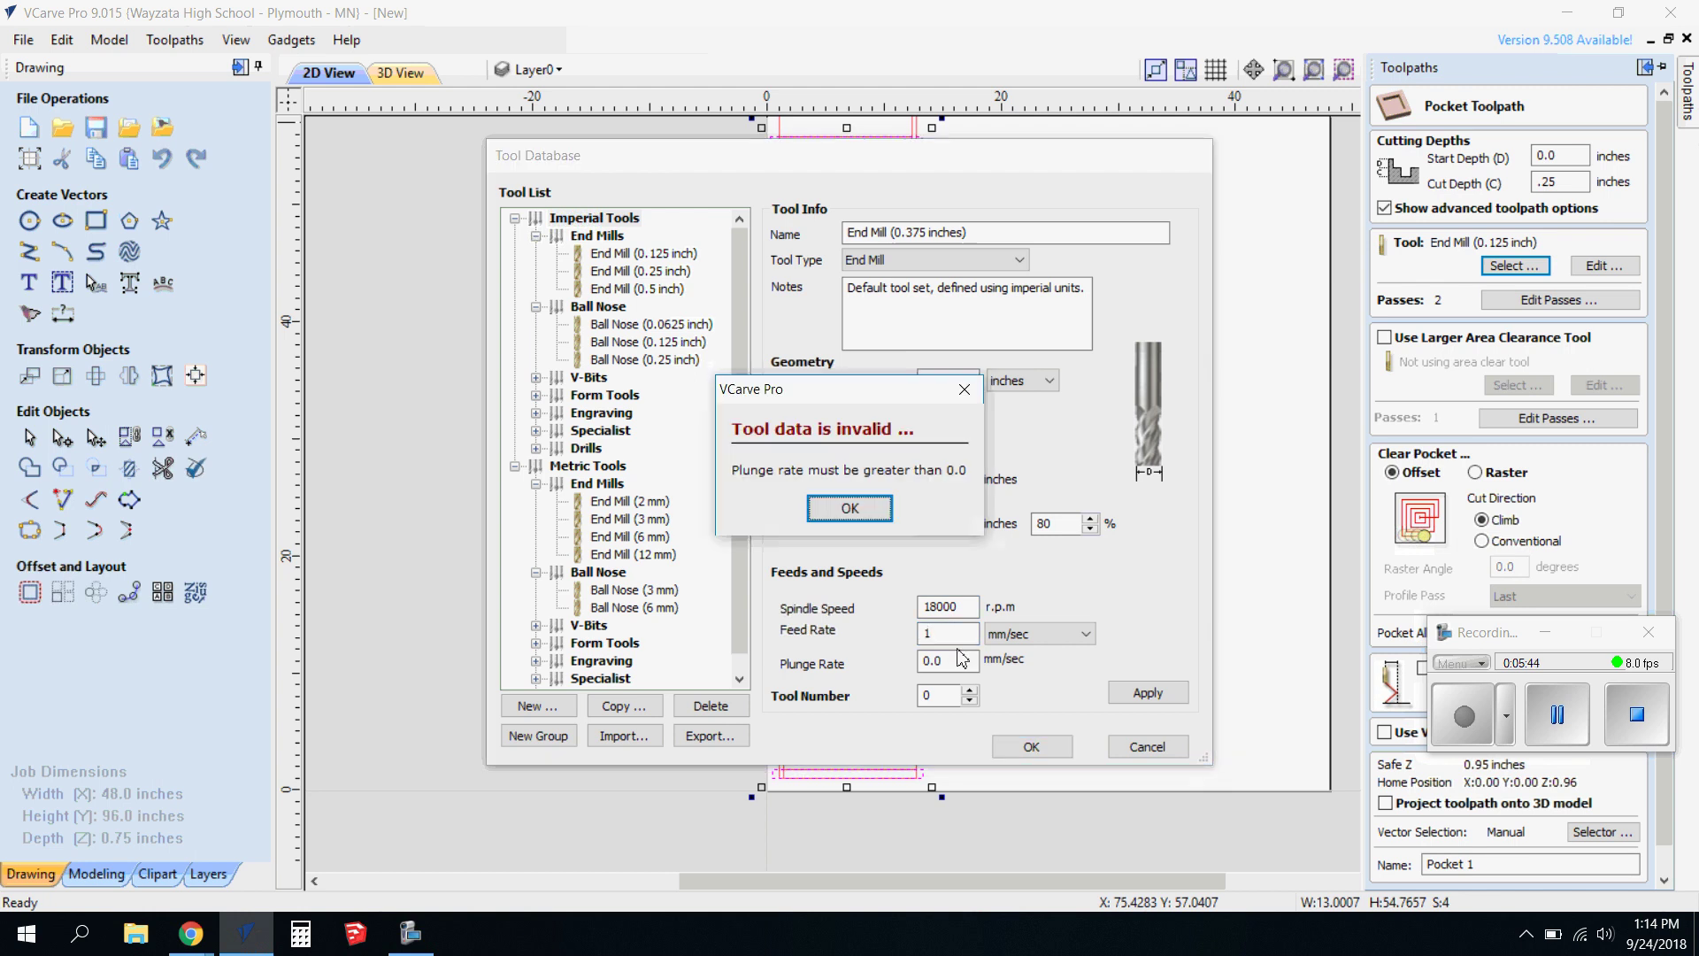
{"action": "left_click", "coordinate": [858, 511]}
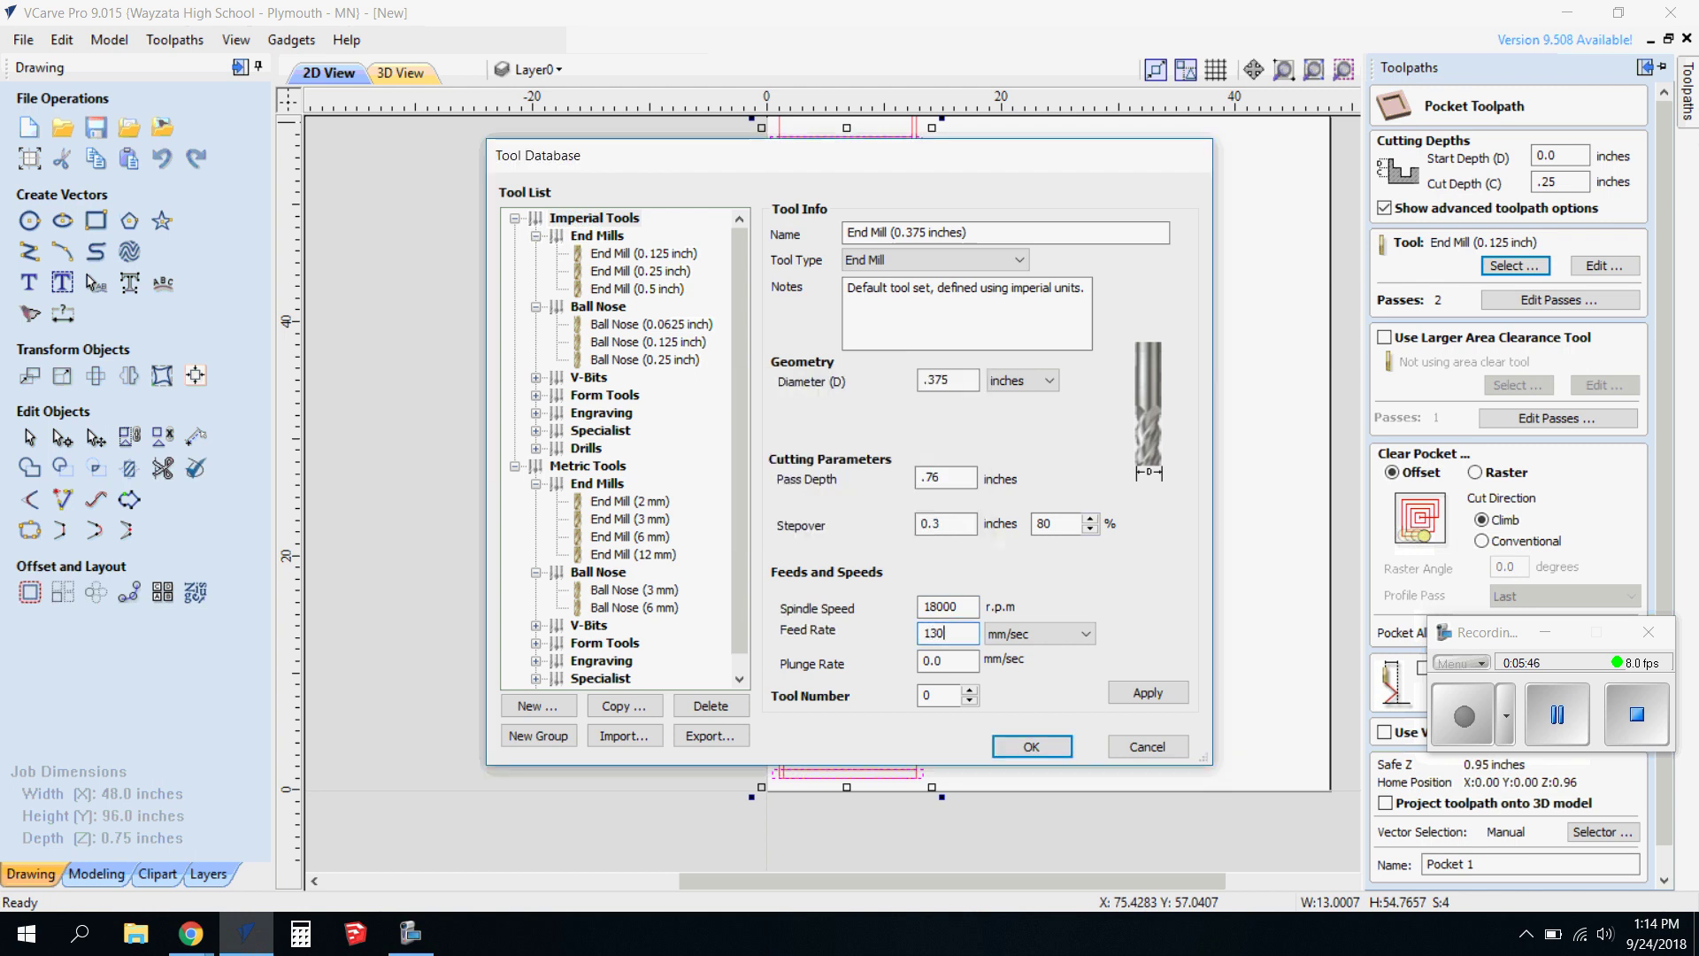
{"action": "type", "text": "30"}
{"action": "left_click", "coordinate": [1040, 633]}
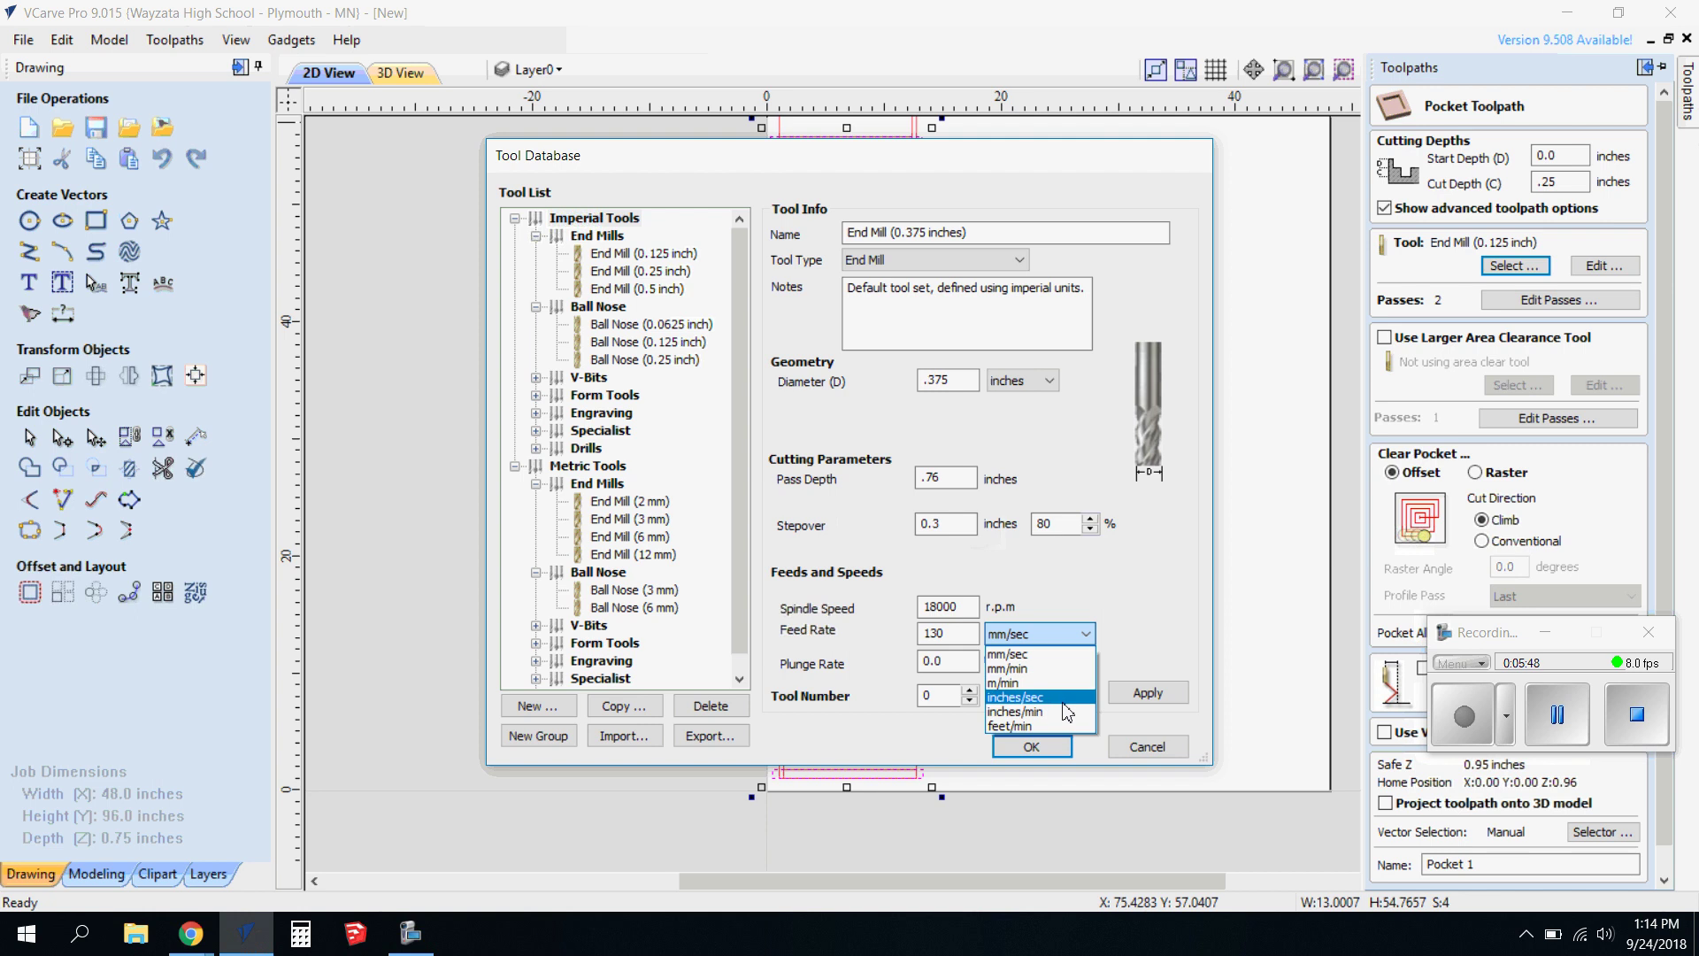
{"action": "left_click", "coordinate": [1018, 712]}
{"action": "left_click", "coordinate": [956, 662]}
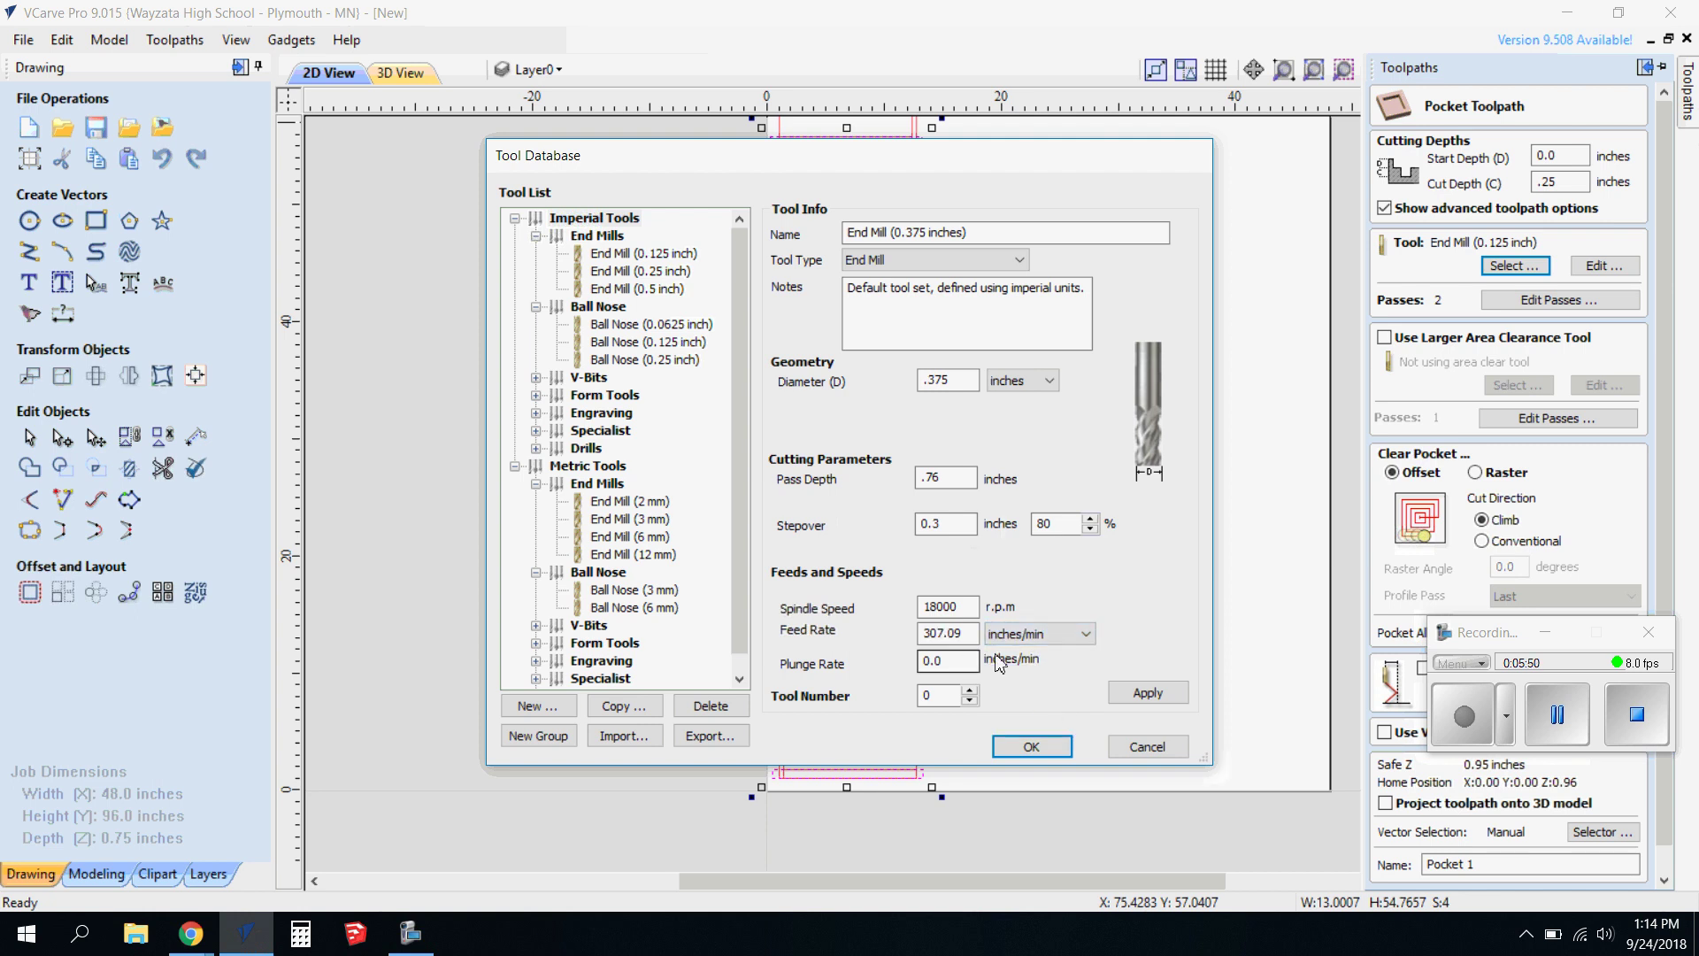
{"action": "left_click_drag", "start_coordinate": [974, 633], "coordinate": [876, 642]}
{"action": "type", "text": "1"}
Give the end mill a plunge rate of 70 inches/min and tool number 1, and use it for the pocket toolpath.
{"action": "left_click", "coordinate": [946, 665]}
{"action": "left_click", "coordinate": [973, 700]}
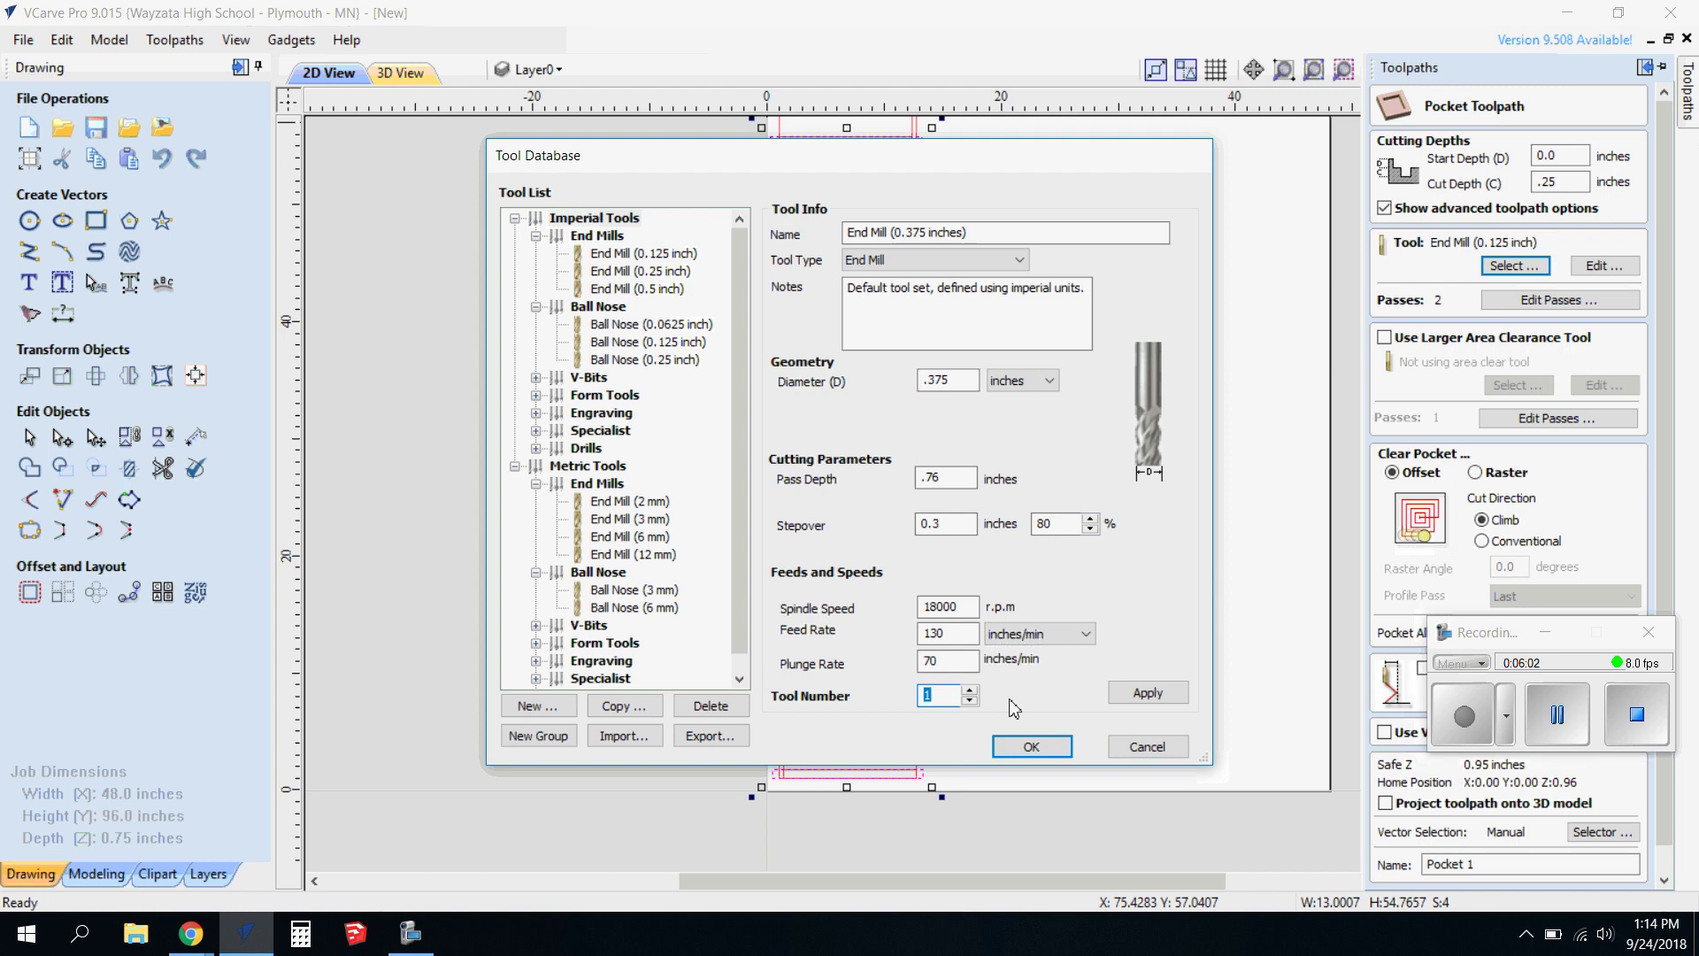
{"action": "left_click", "coordinate": [1146, 695]}
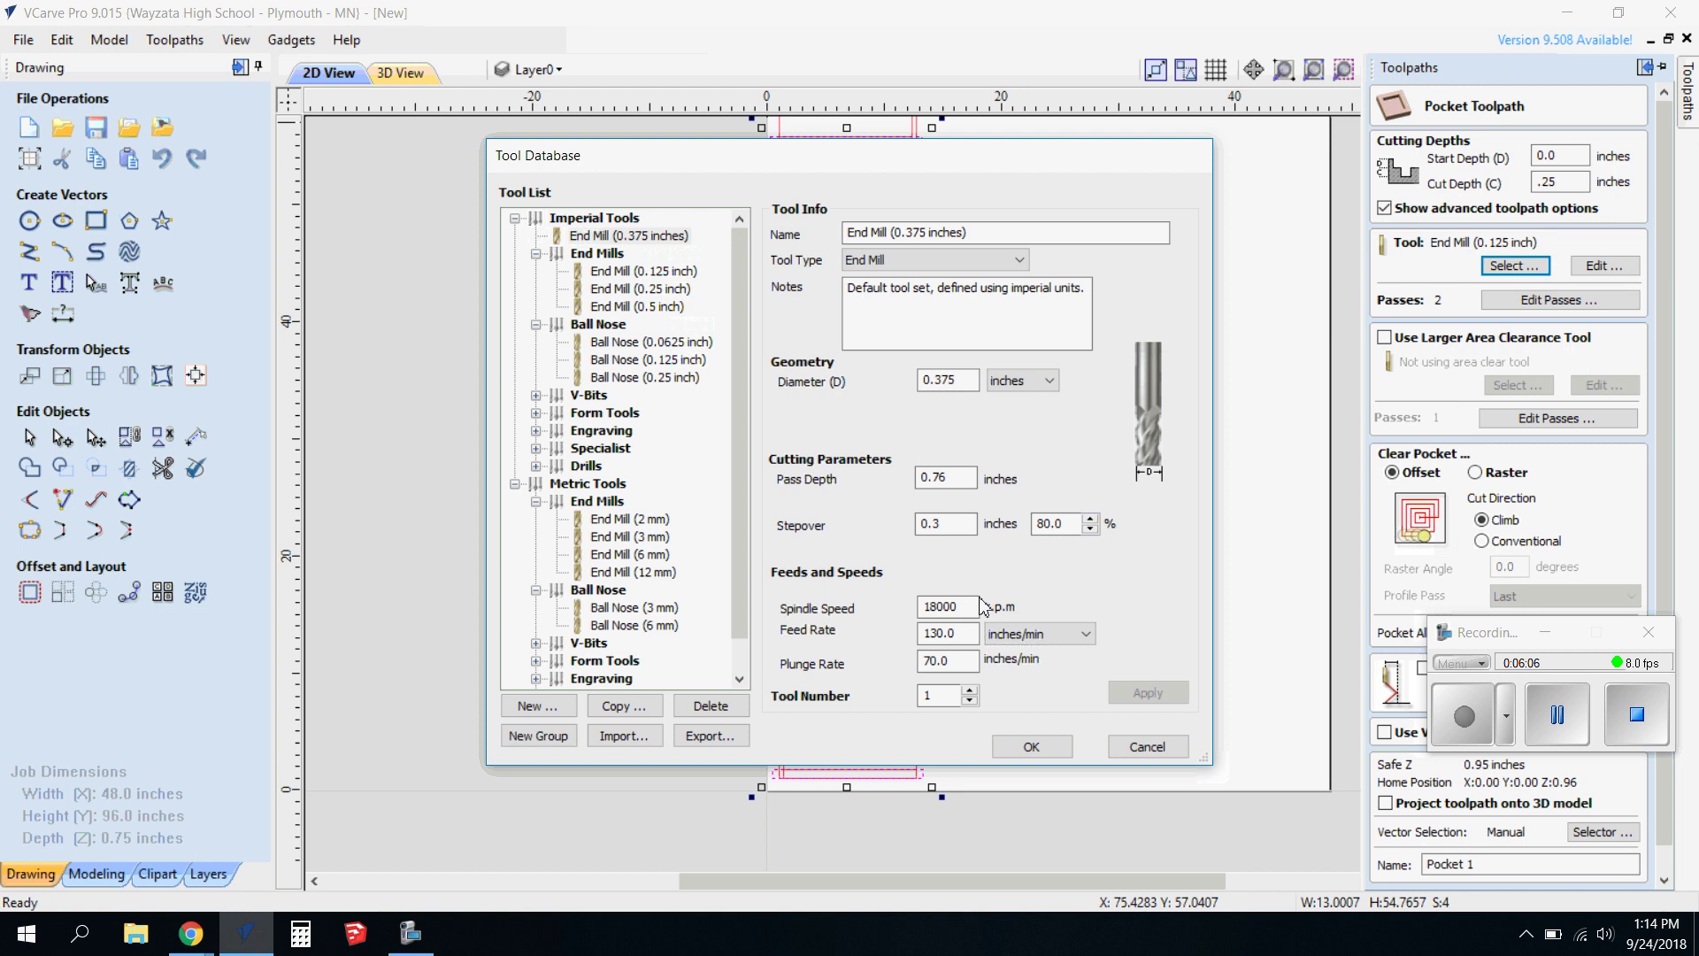
{"action": "left_click", "coordinate": [1032, 746]}
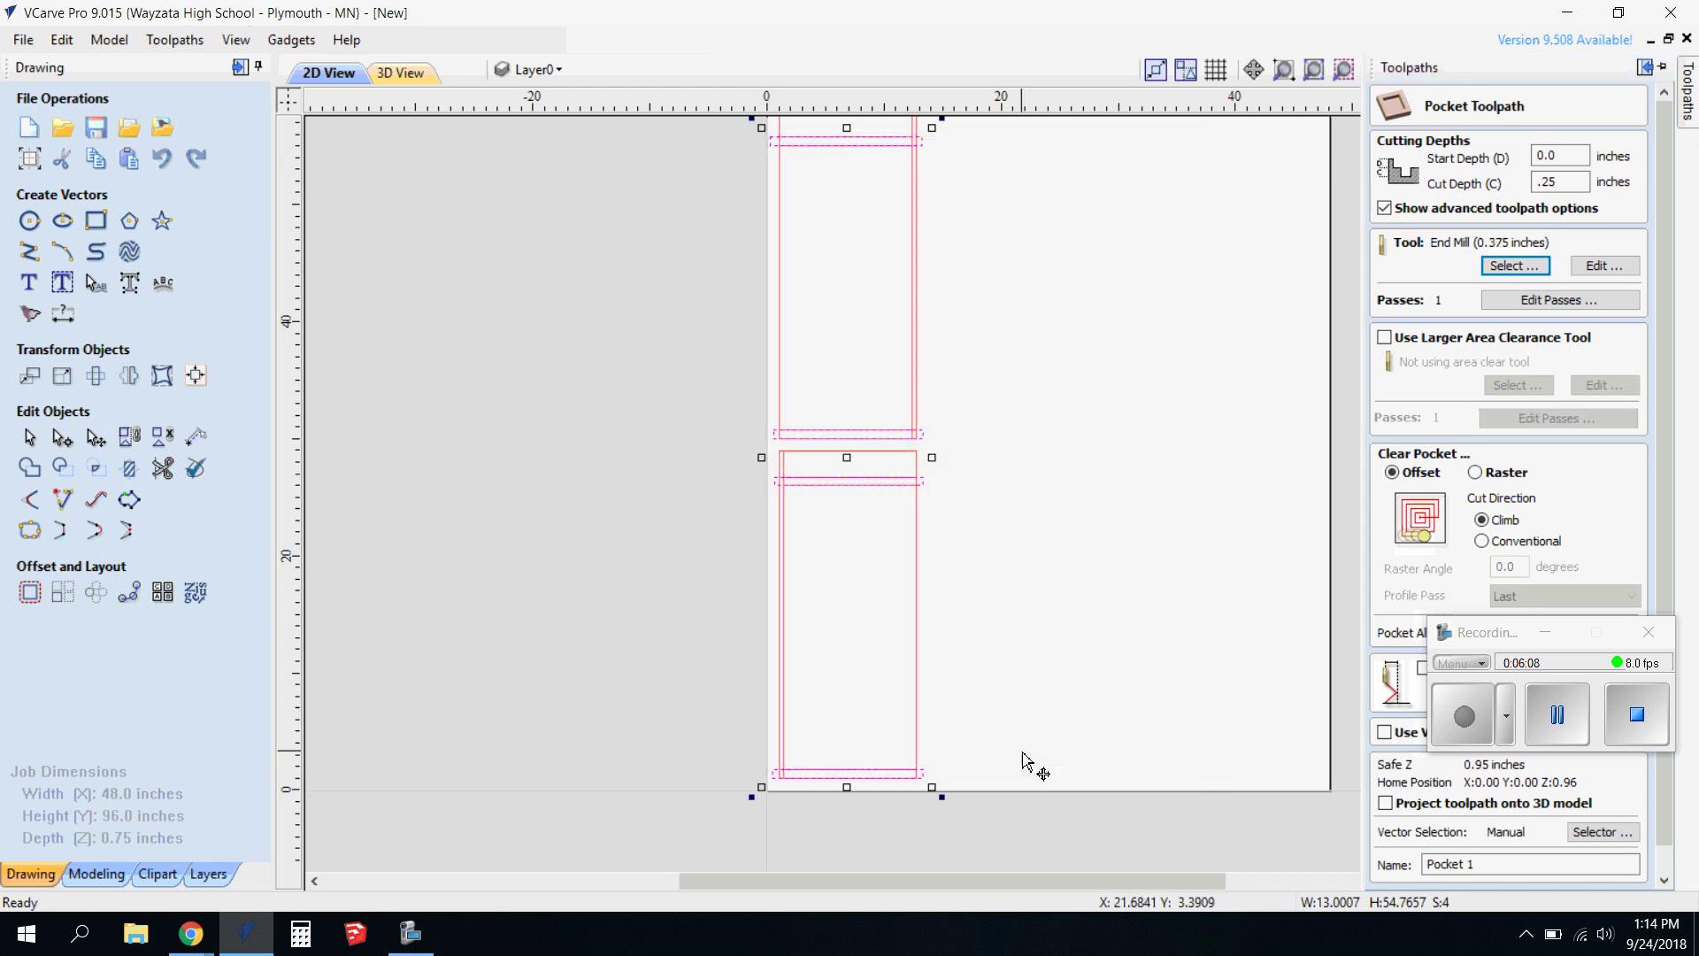
Enable ramp plunge moves for the pocket toolpath.
{"action": "mouse_move", "coordinate": [1689, 99]}
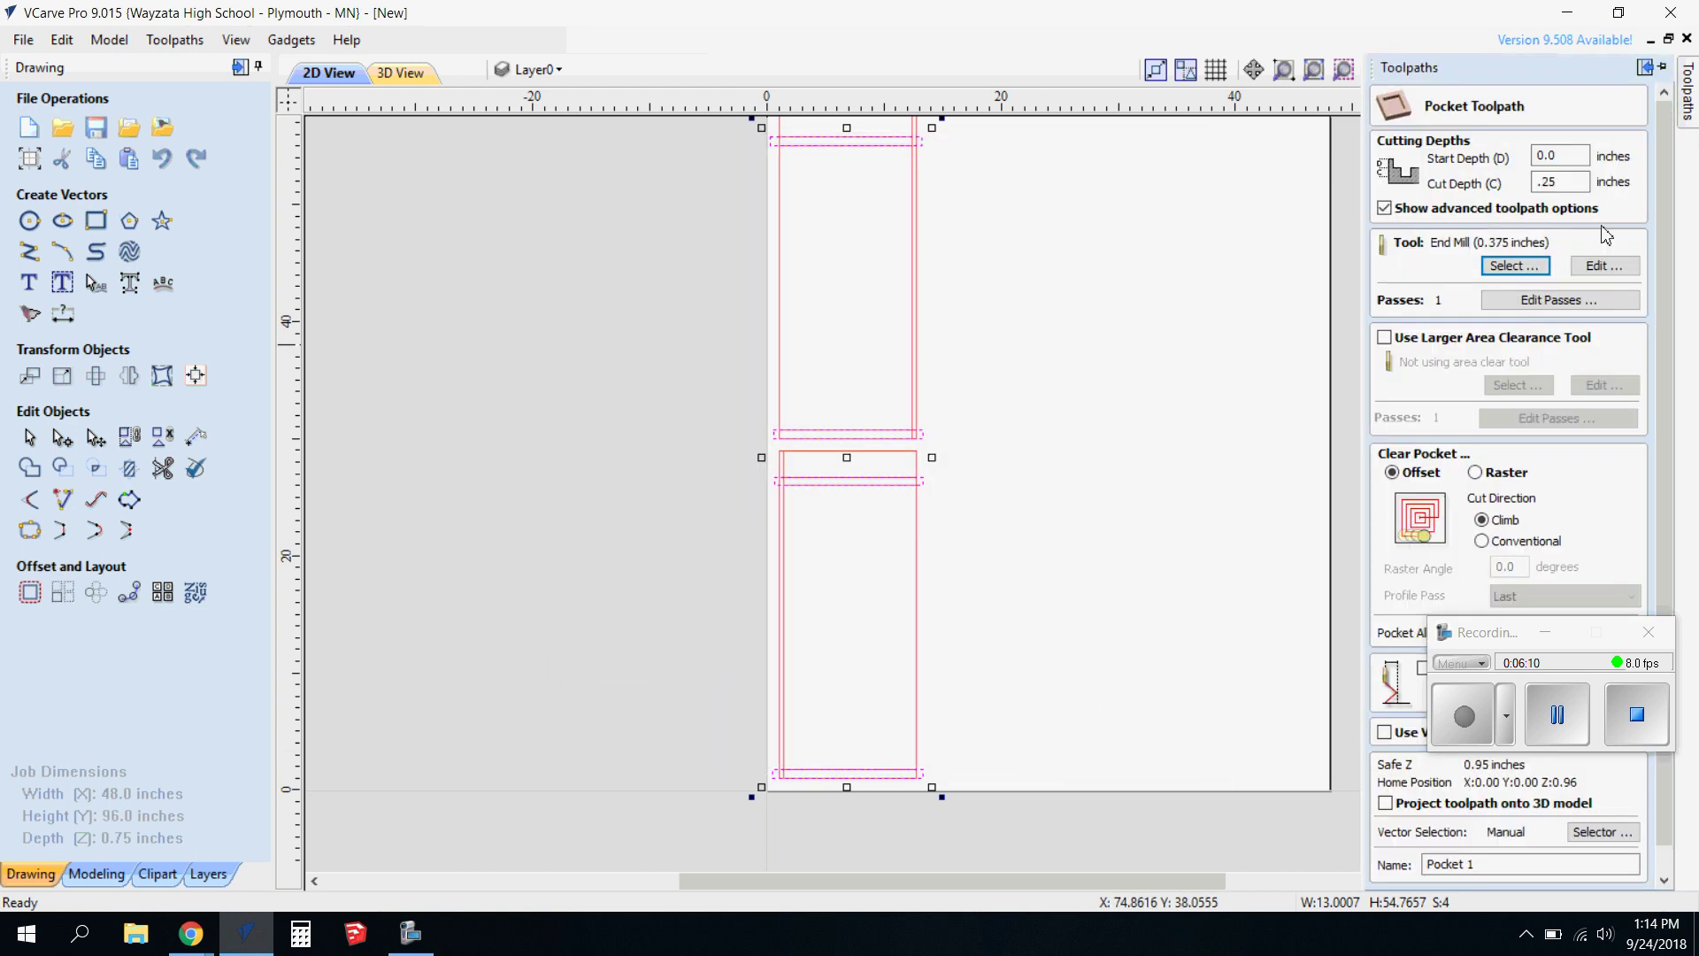
{"action": "left_click", "coordinate": [1545, 632]}
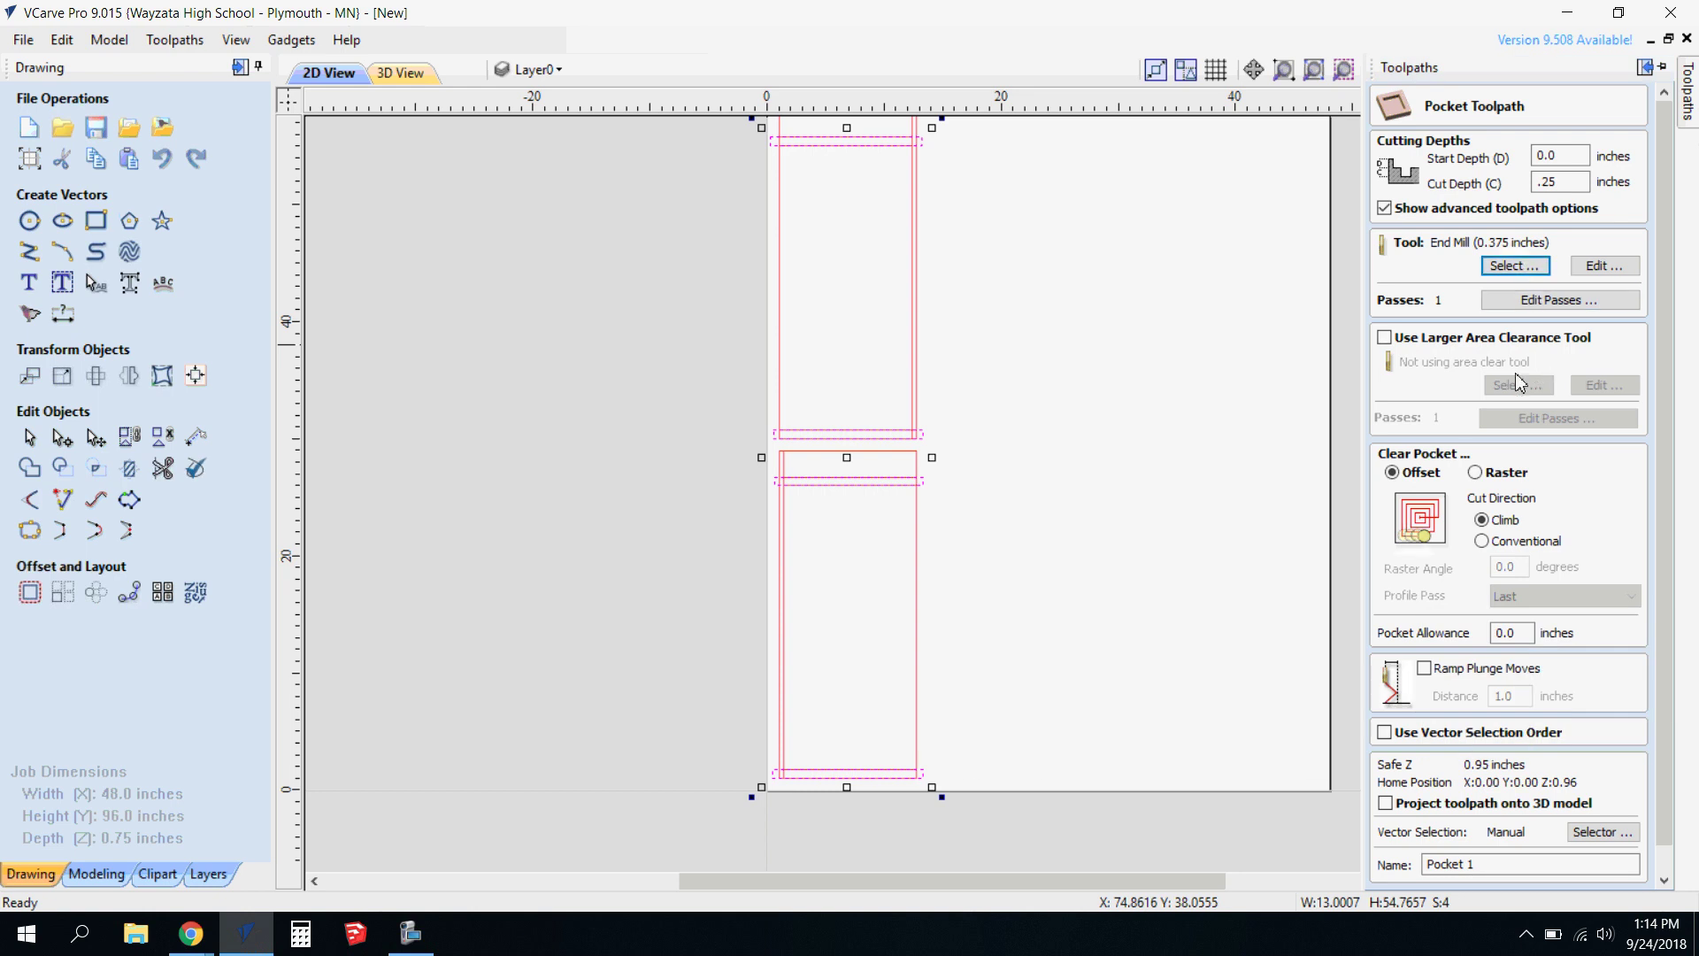
{"action": "scroll", "coordinate": [1516, 537], "scroll_direction": "down", "scroll_amount": 1}
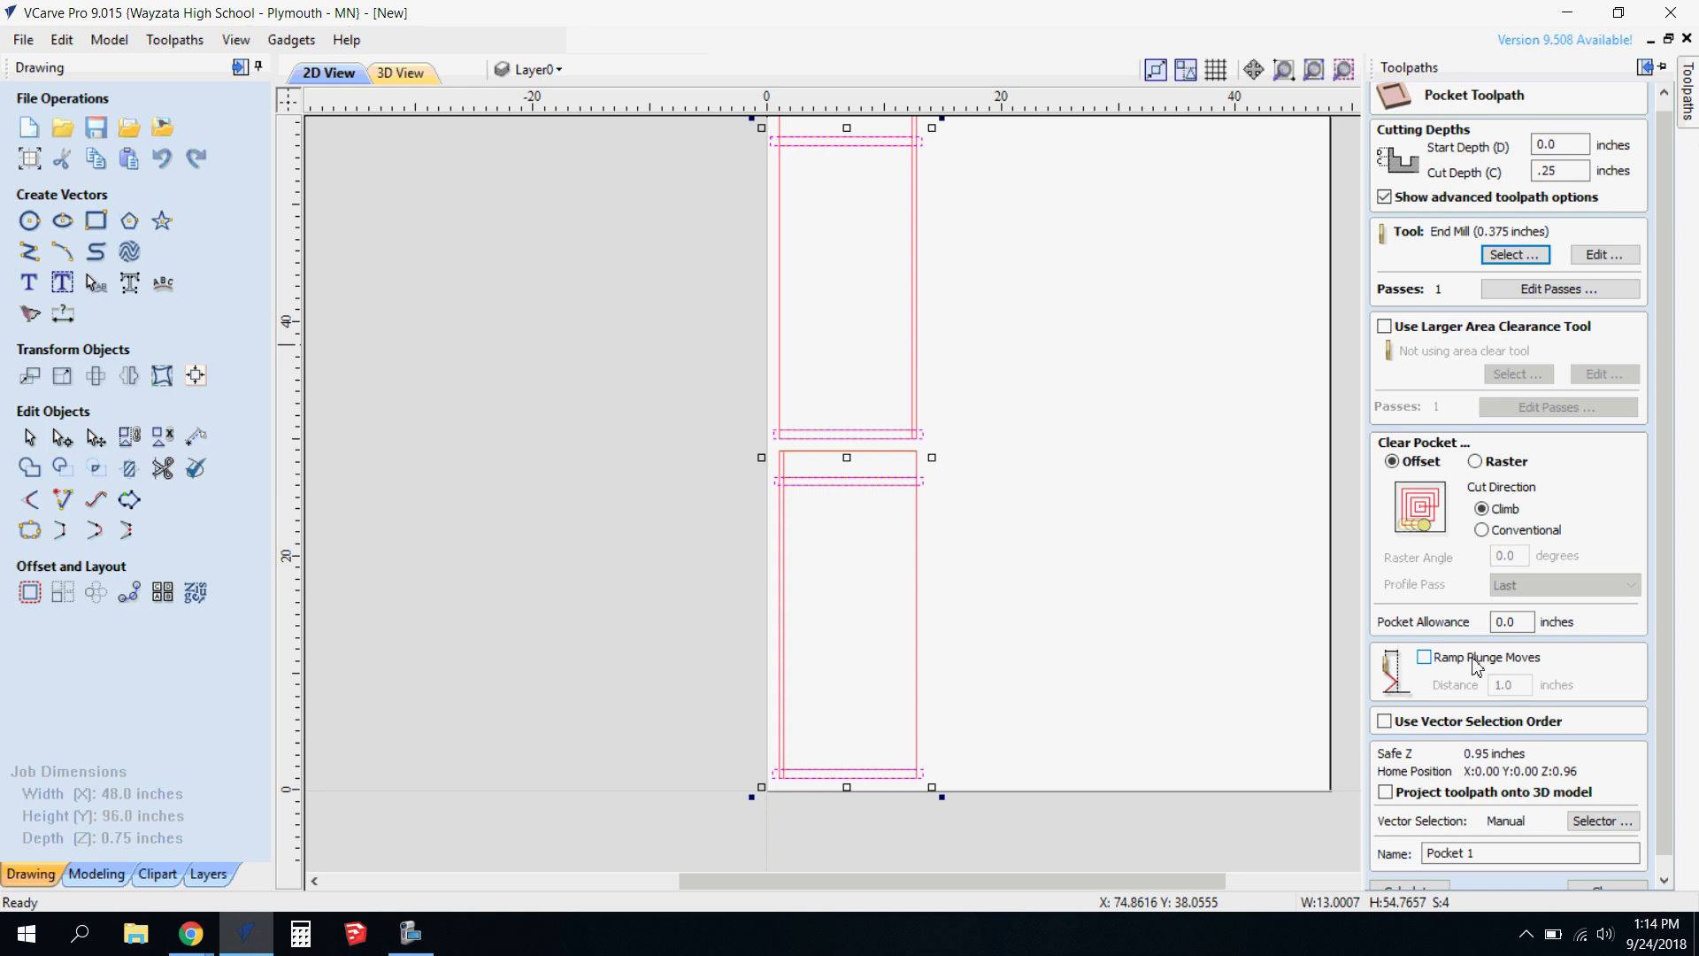
{"action": "left_click", "coordinate": [1423, 658]}
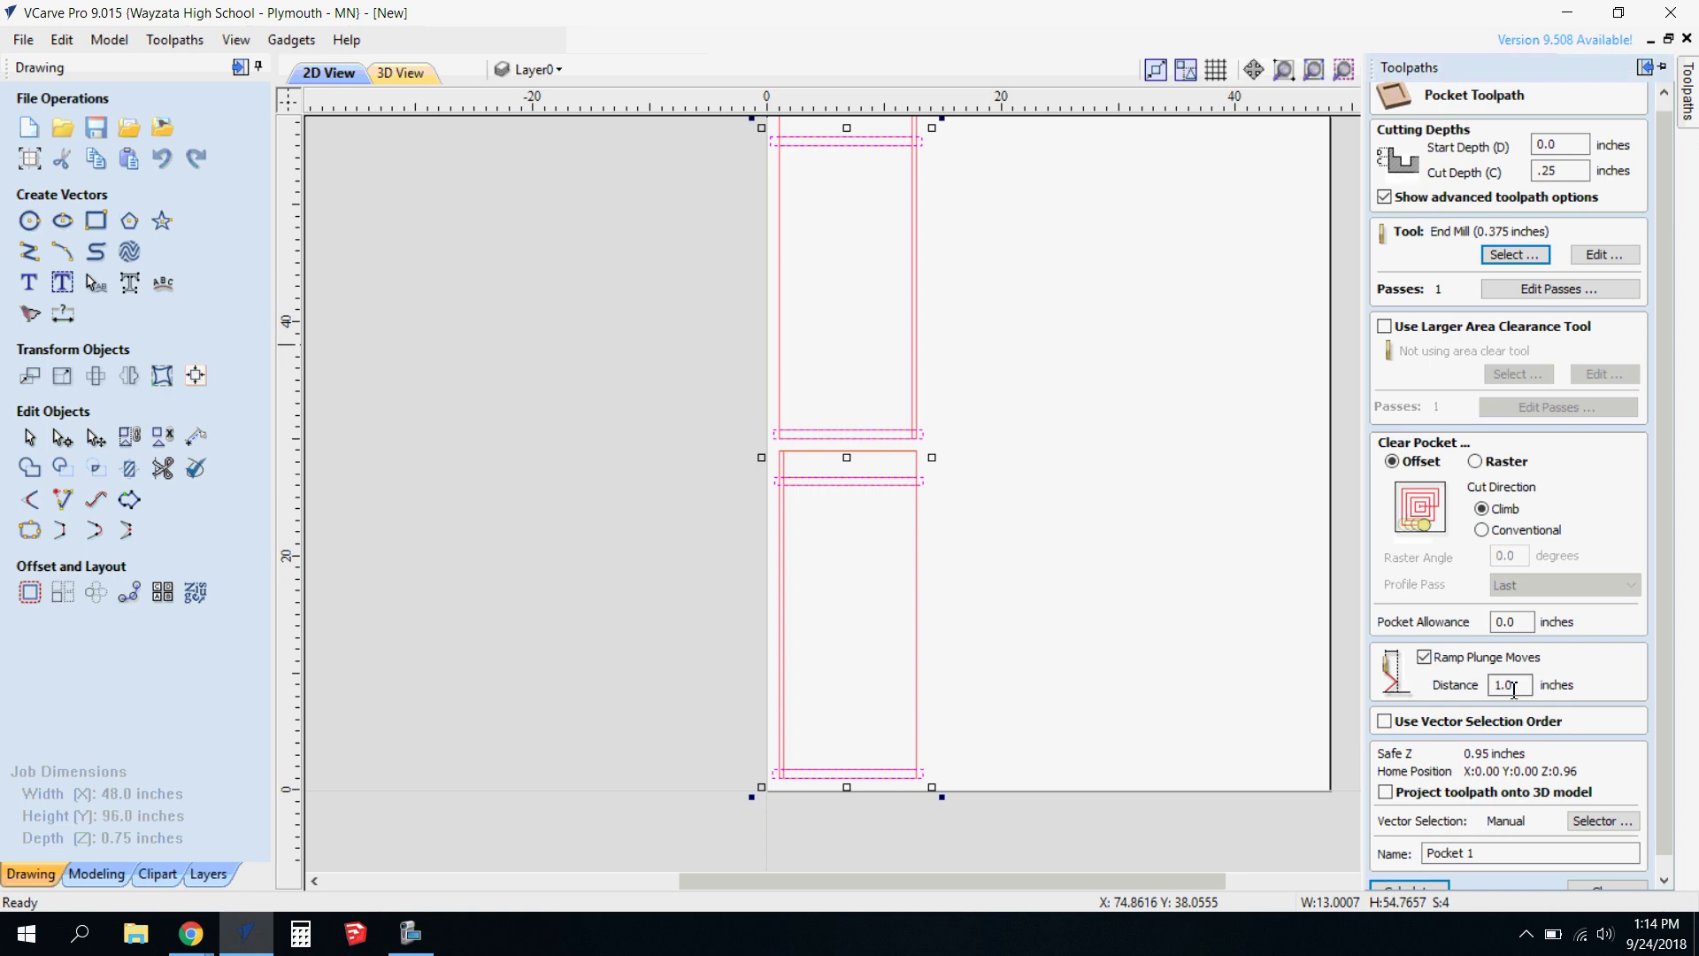
Name the pocket toolpath Dado and calculate it.
{"action": "scroll", "coordinate": [1519, 684], "scroll_direction": "down", "scroll_amount": 1}
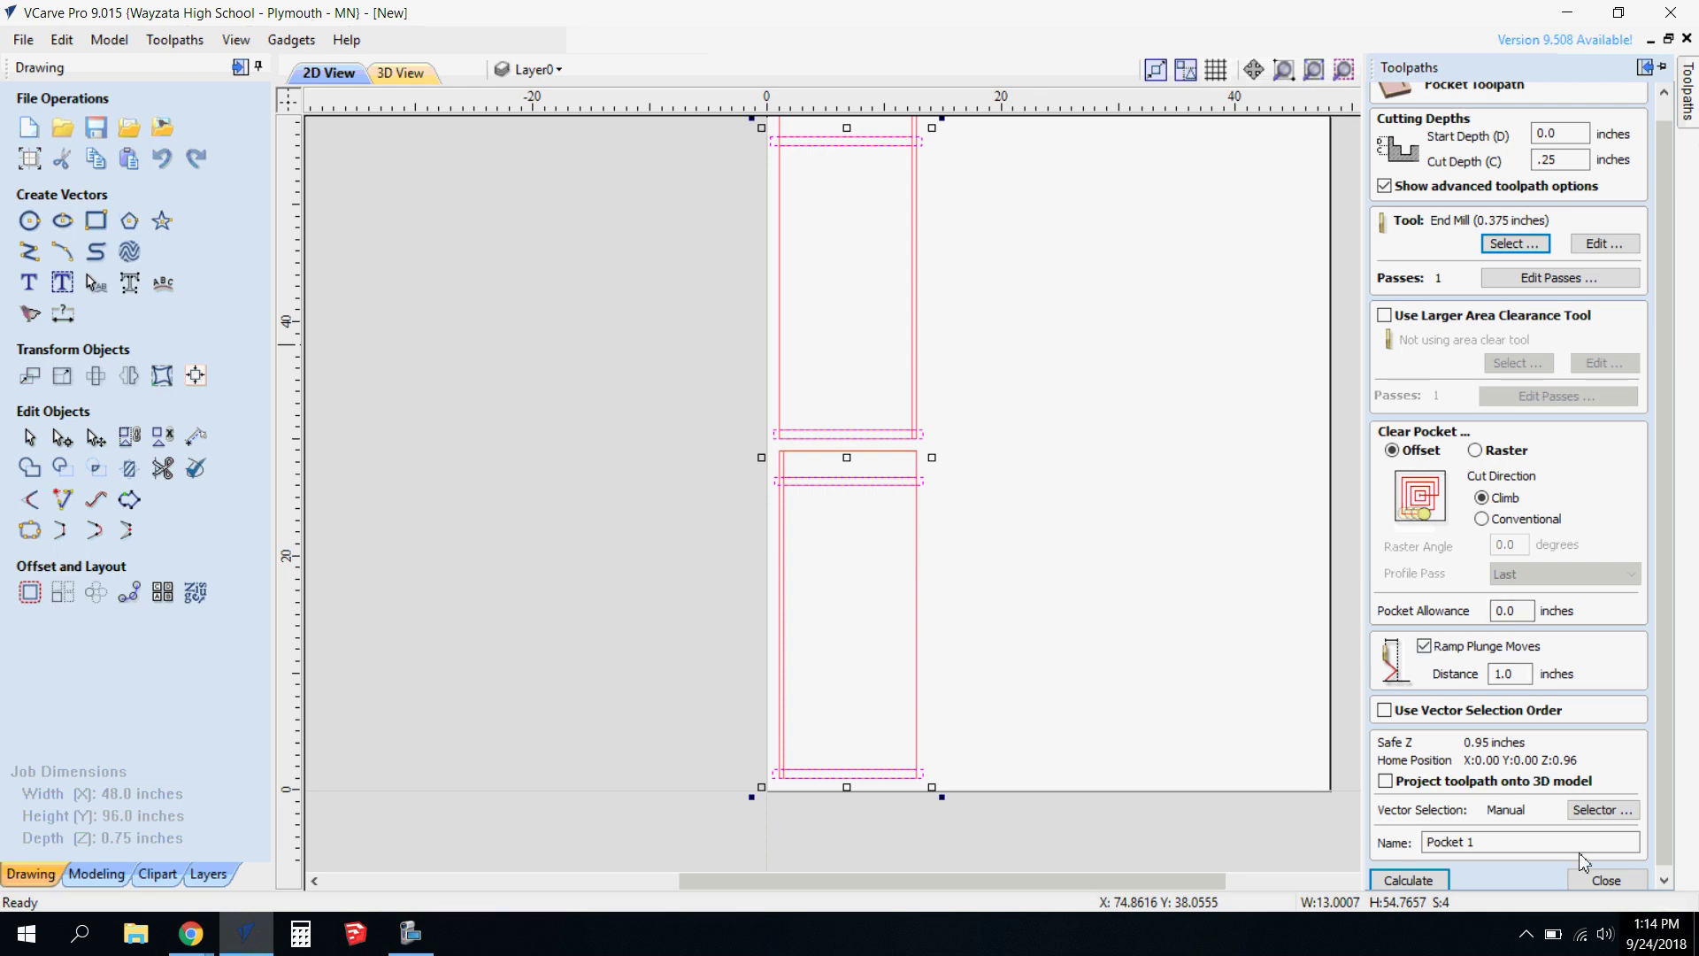
{"action": "triple_click", "coordinate": [1493, 843]}
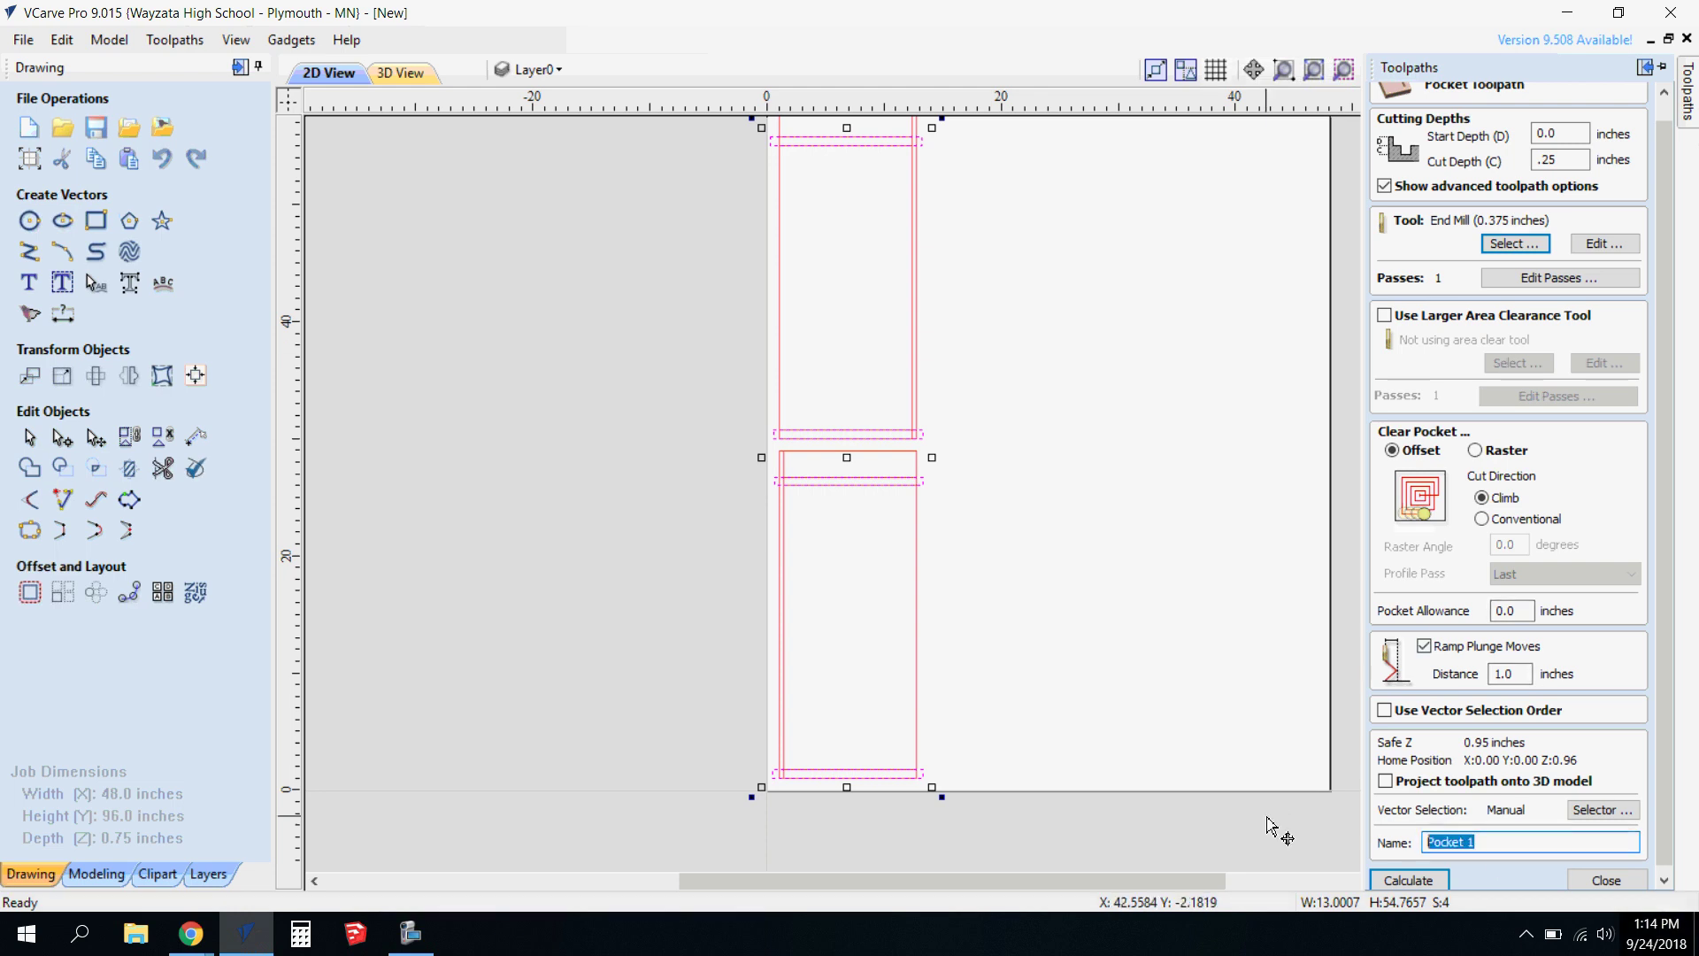
{"action": "type", "text": "Dado"}
{"action": "left_click", "coordinate": [1434, 887]}
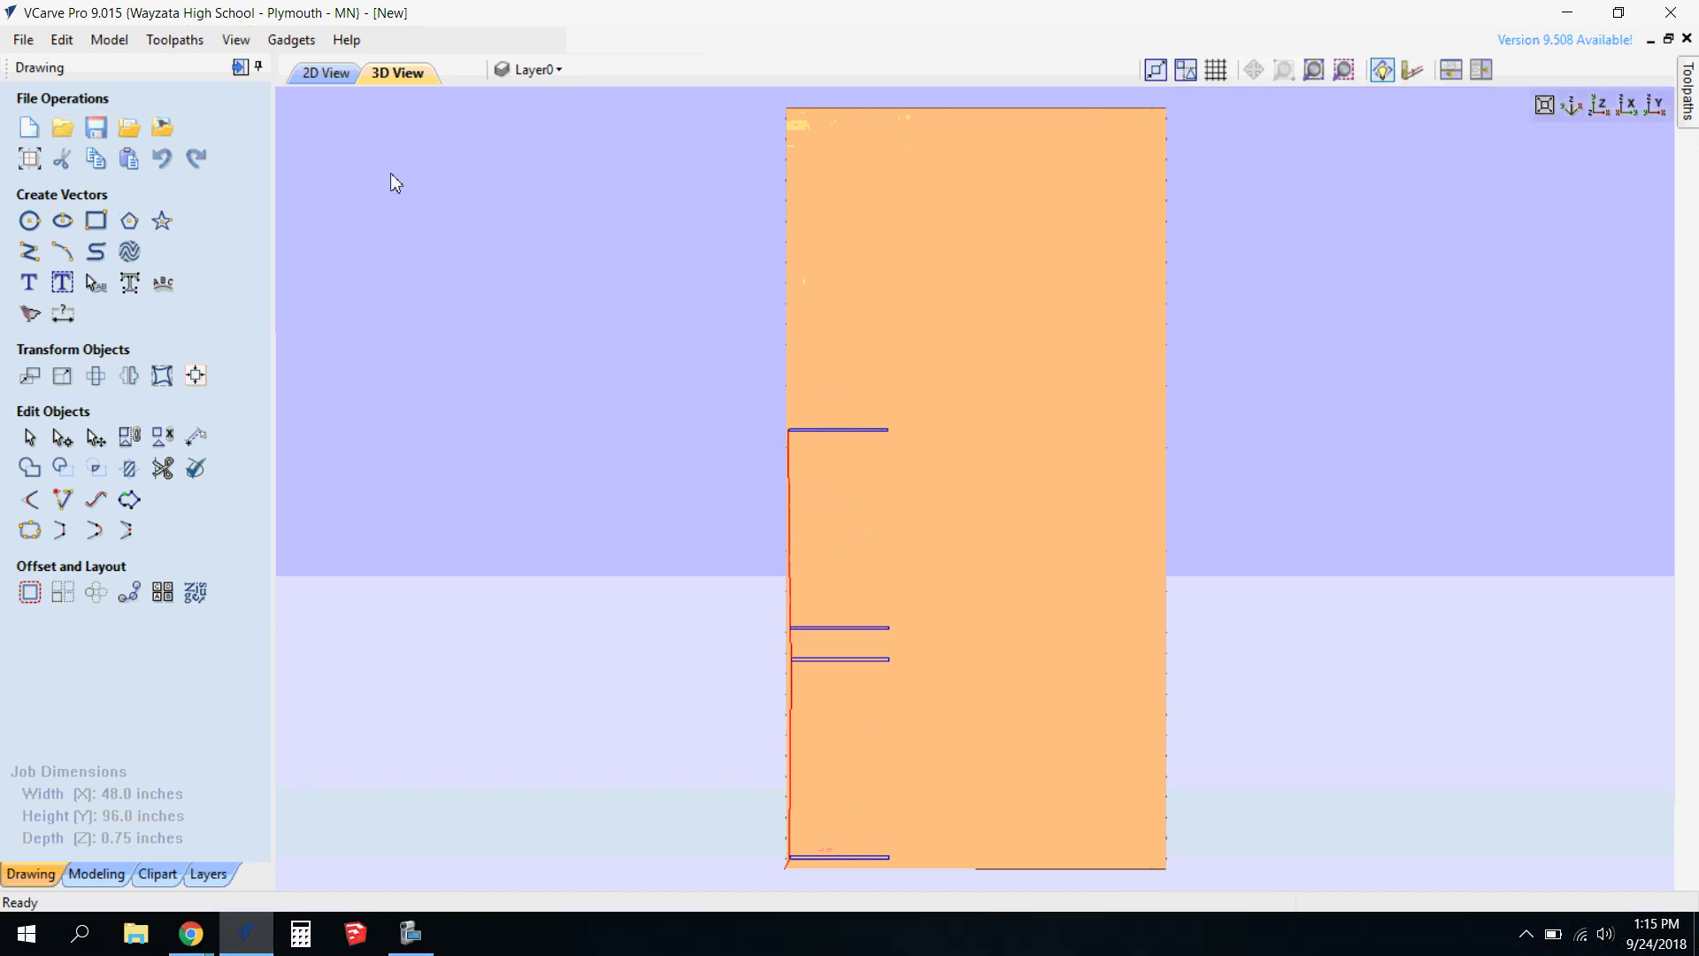
Stretch the narrow vertical rectangle on the upper panel's right edge past both panel ends to about 28.83 inches tall.
{"action": "left_click", "coordinate": [328, 73]}
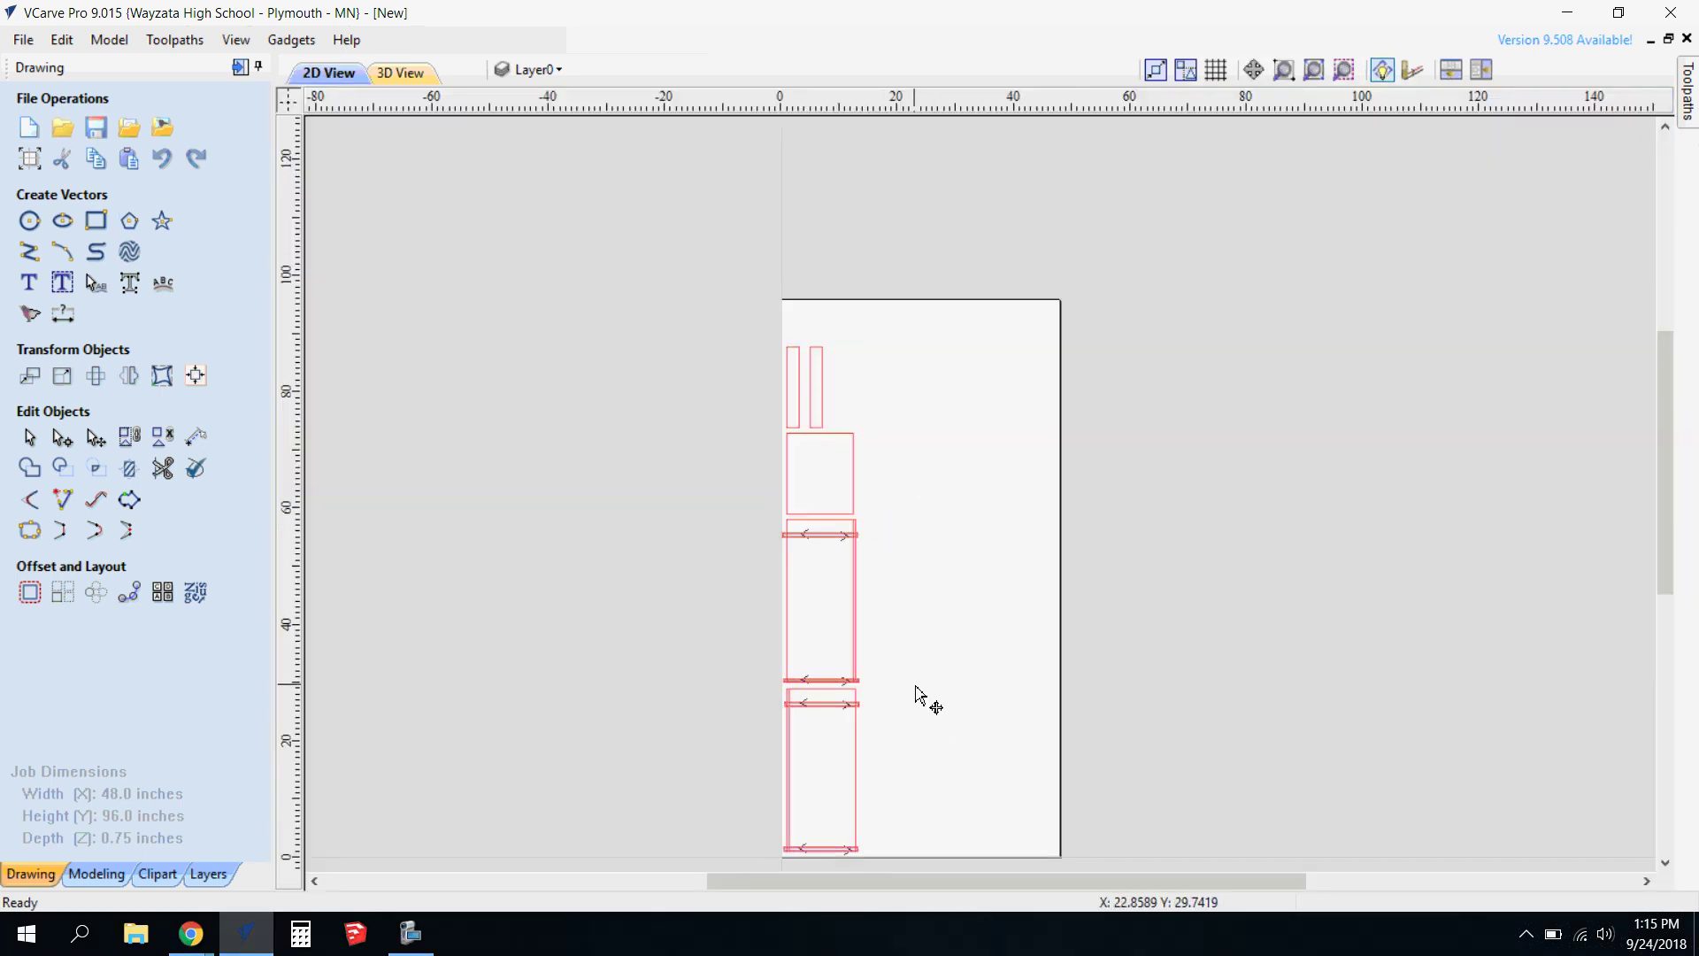
{"action": "scroll", "coordinate": [921, 698], "scroll_direction": "up", "scroll_amount": 2}
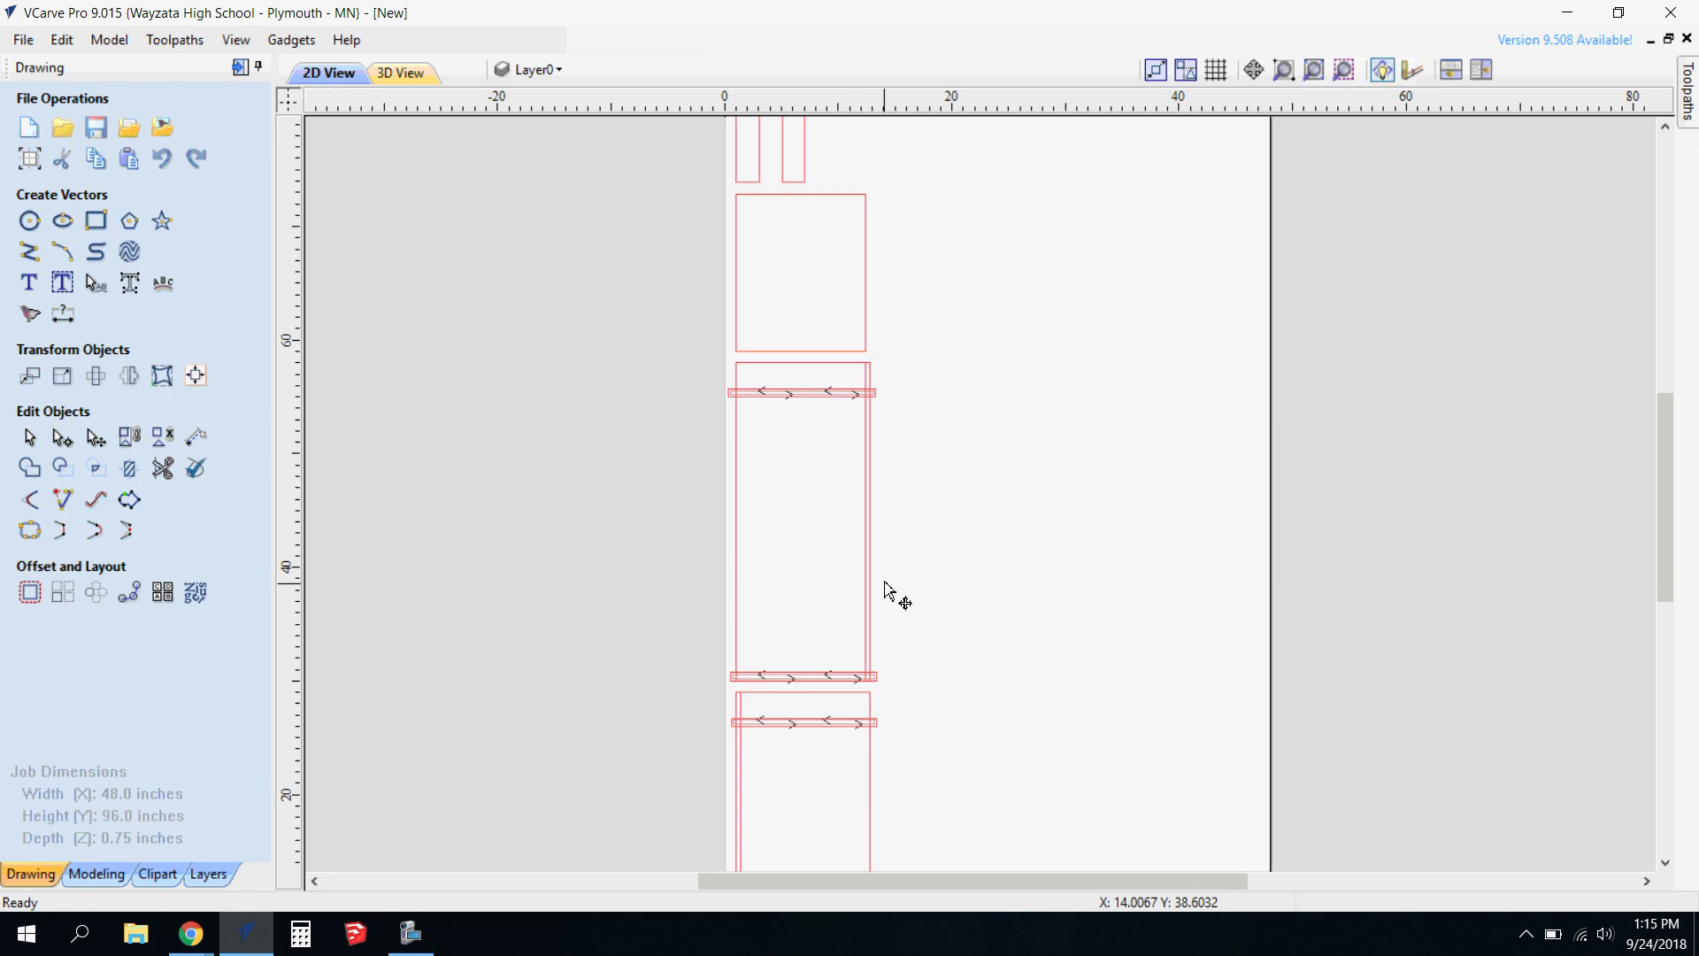
{"action": "left_click", "coordinate": [868, 432]}
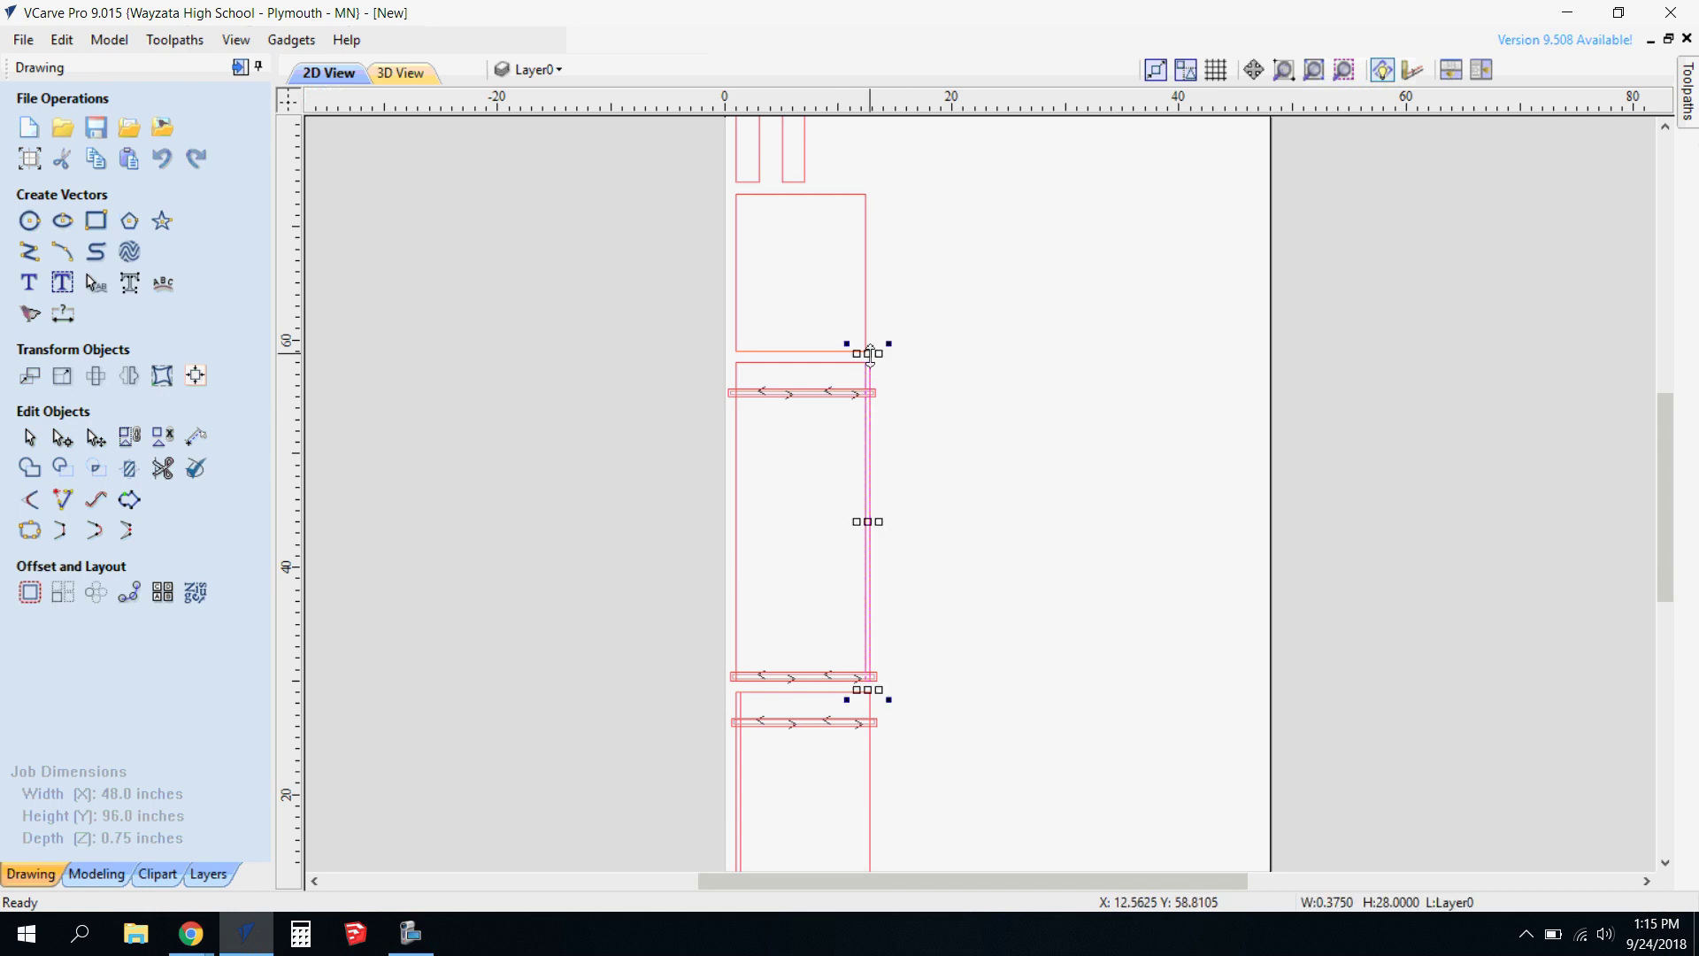
{"action": "mouse_move", "coordinate": [871, 351]}
{"action": "left_mouse_down"}
{"action": "mouse_move", "coordinate": [861, 337]}
{"action": "mouse_move", "coordinate": [865, 368]}
{"action": "left_mouse_up"}
{"action": "scroll", "coordinate": [868, 342], "scroll_direction": "up", "scroll_amount": 3}
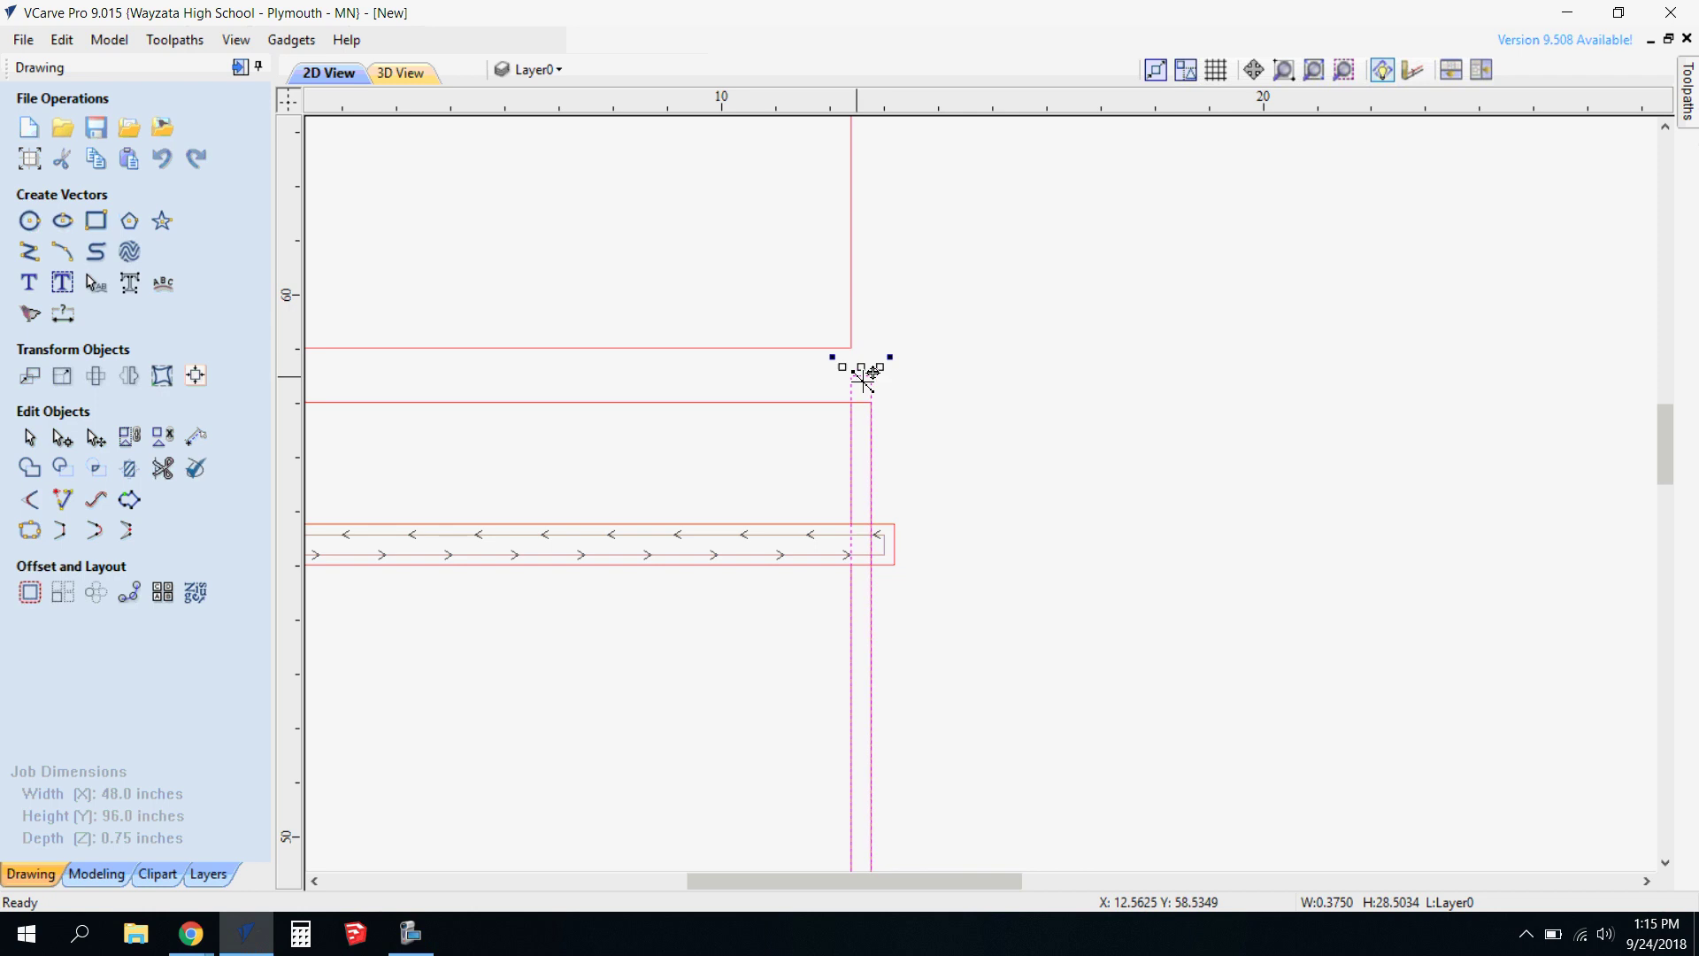
{"action": "scroll", "coordinate": [865, 368], "scroll_direction": "down", "scroll_amount": 3}
{"action": "left_click_drag", "start_coordinate": [1662, 555], "coordinate": [1639, 633]}
{"action": "scroll", "coordinate": [990, 599], "scroll_direction": "up", "scroll_amount": 3}
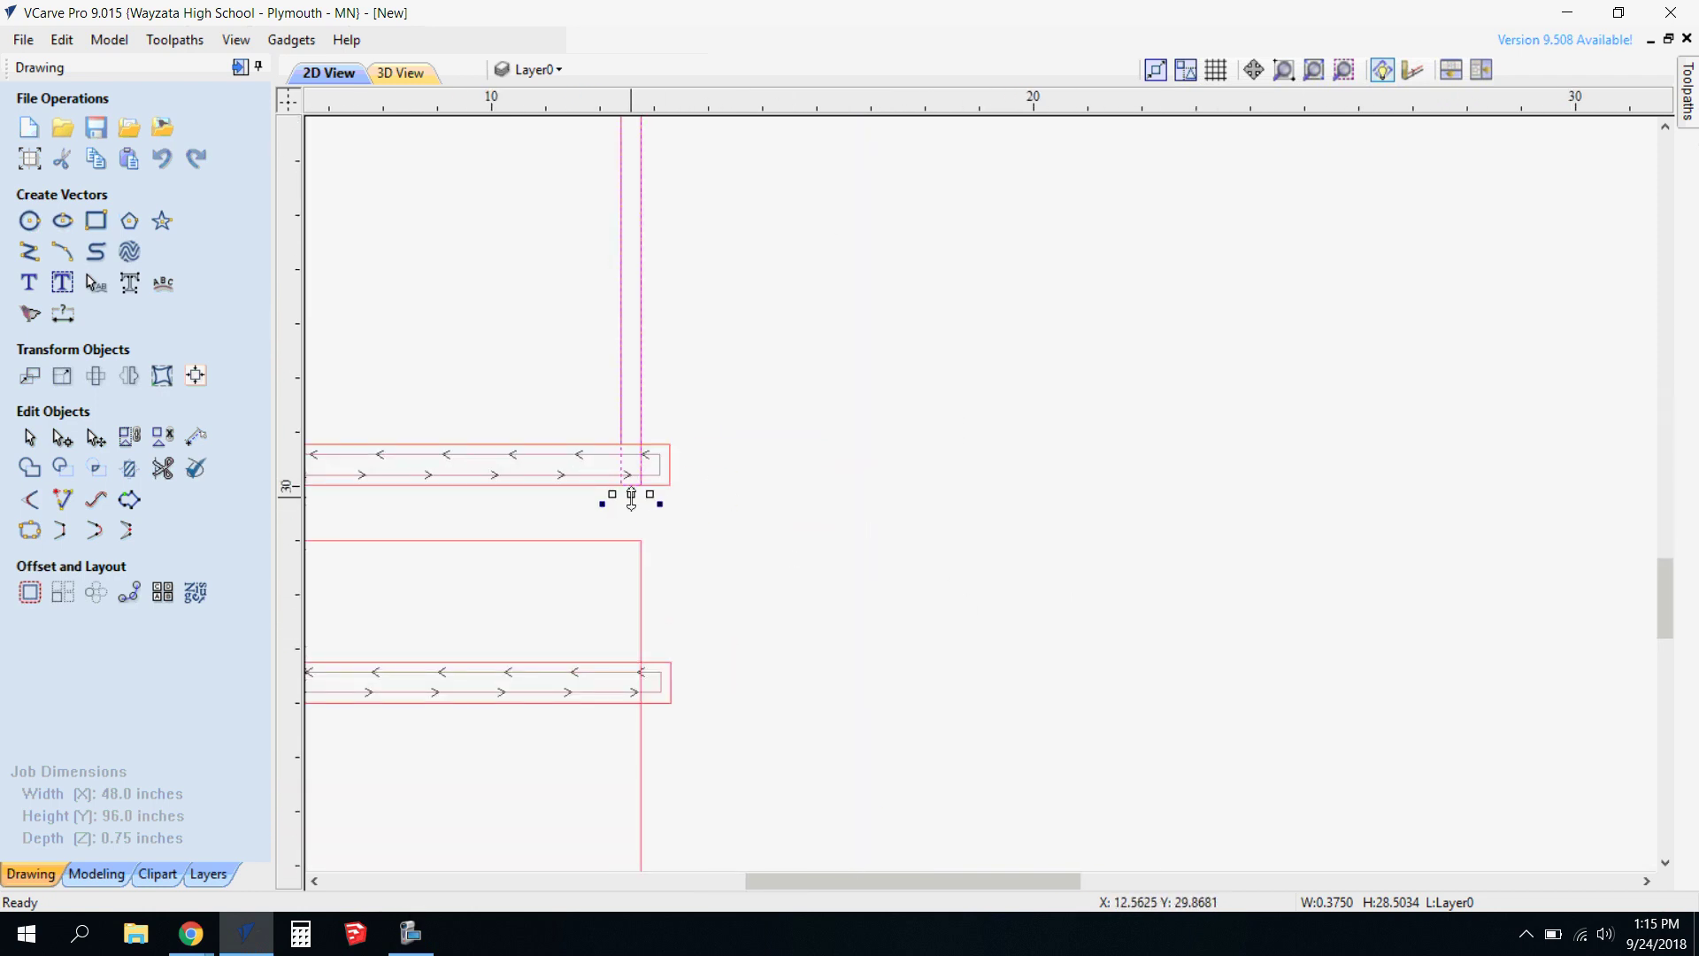
Stretch the narrow vertical rectangle on the lower panel's left edge past both panel ends to about 28.96 inches tall.
{"action": "scroll", "coordinate": [637, 504], "scroll_direction": "down", "scroll_amount": 3}
{"action": "scroll", "coordinate": [648, 600], "scroll_direction": "down", "scroll_amount": 1}
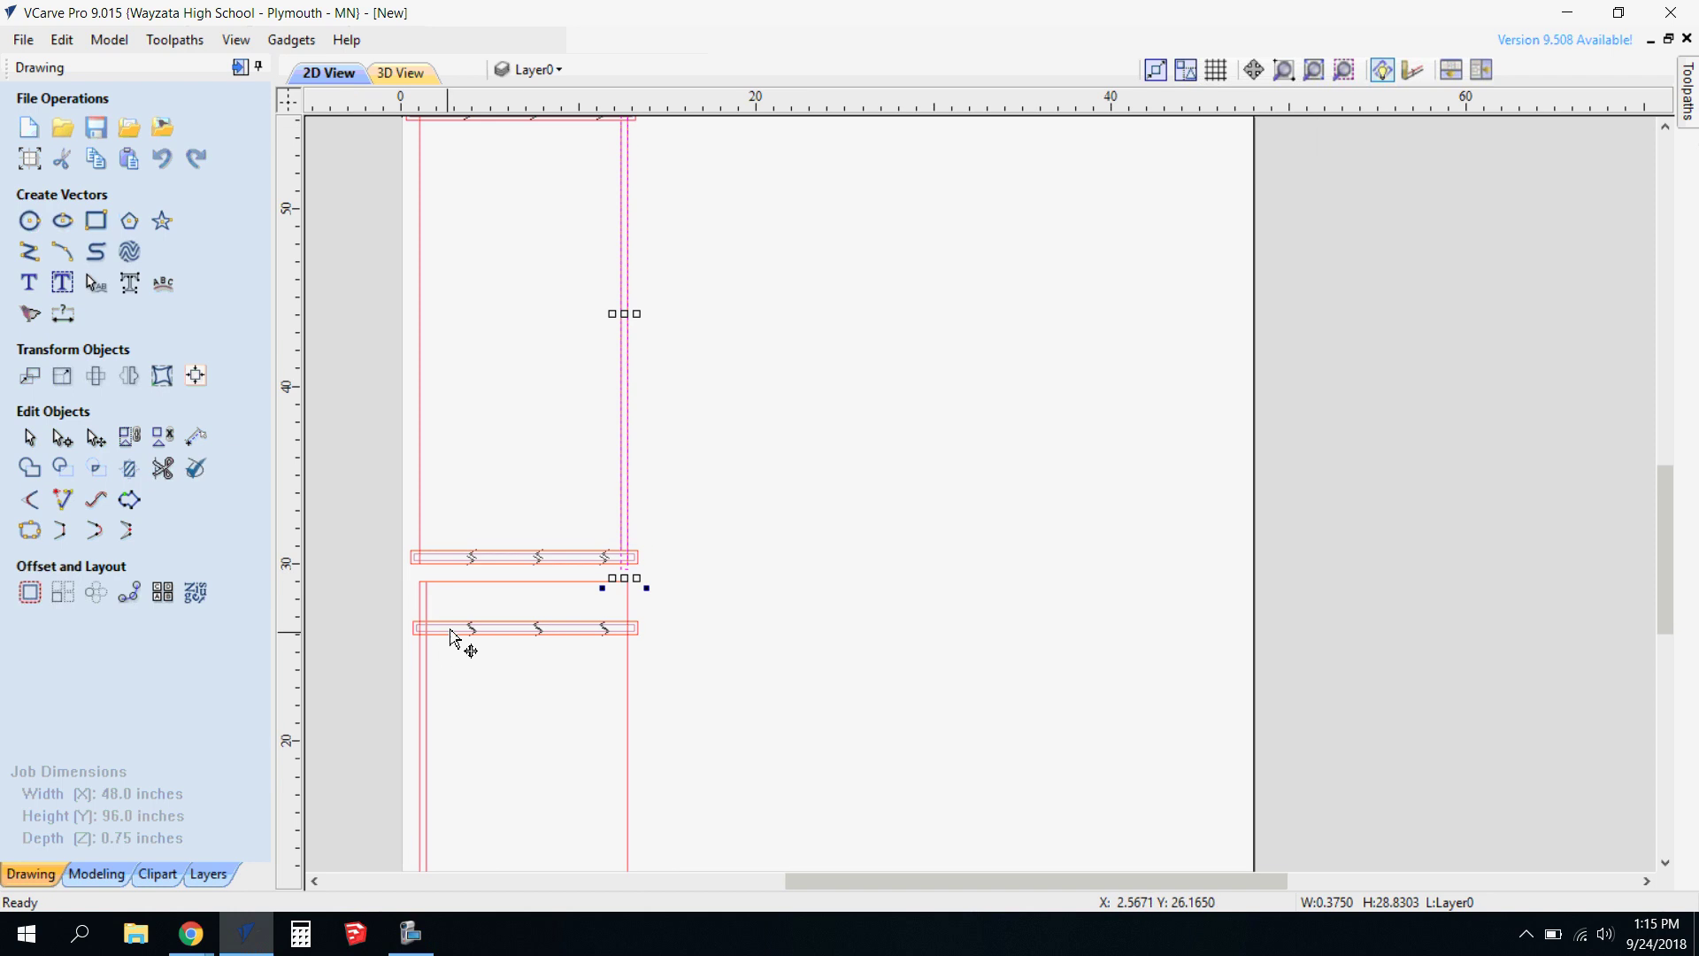
{"action": "left_click", "coordinate": [421, 597]}
{"action": "scroll", "coordinate": [419, 586], "scroll_direction": "up", "scroll_amount": 3}
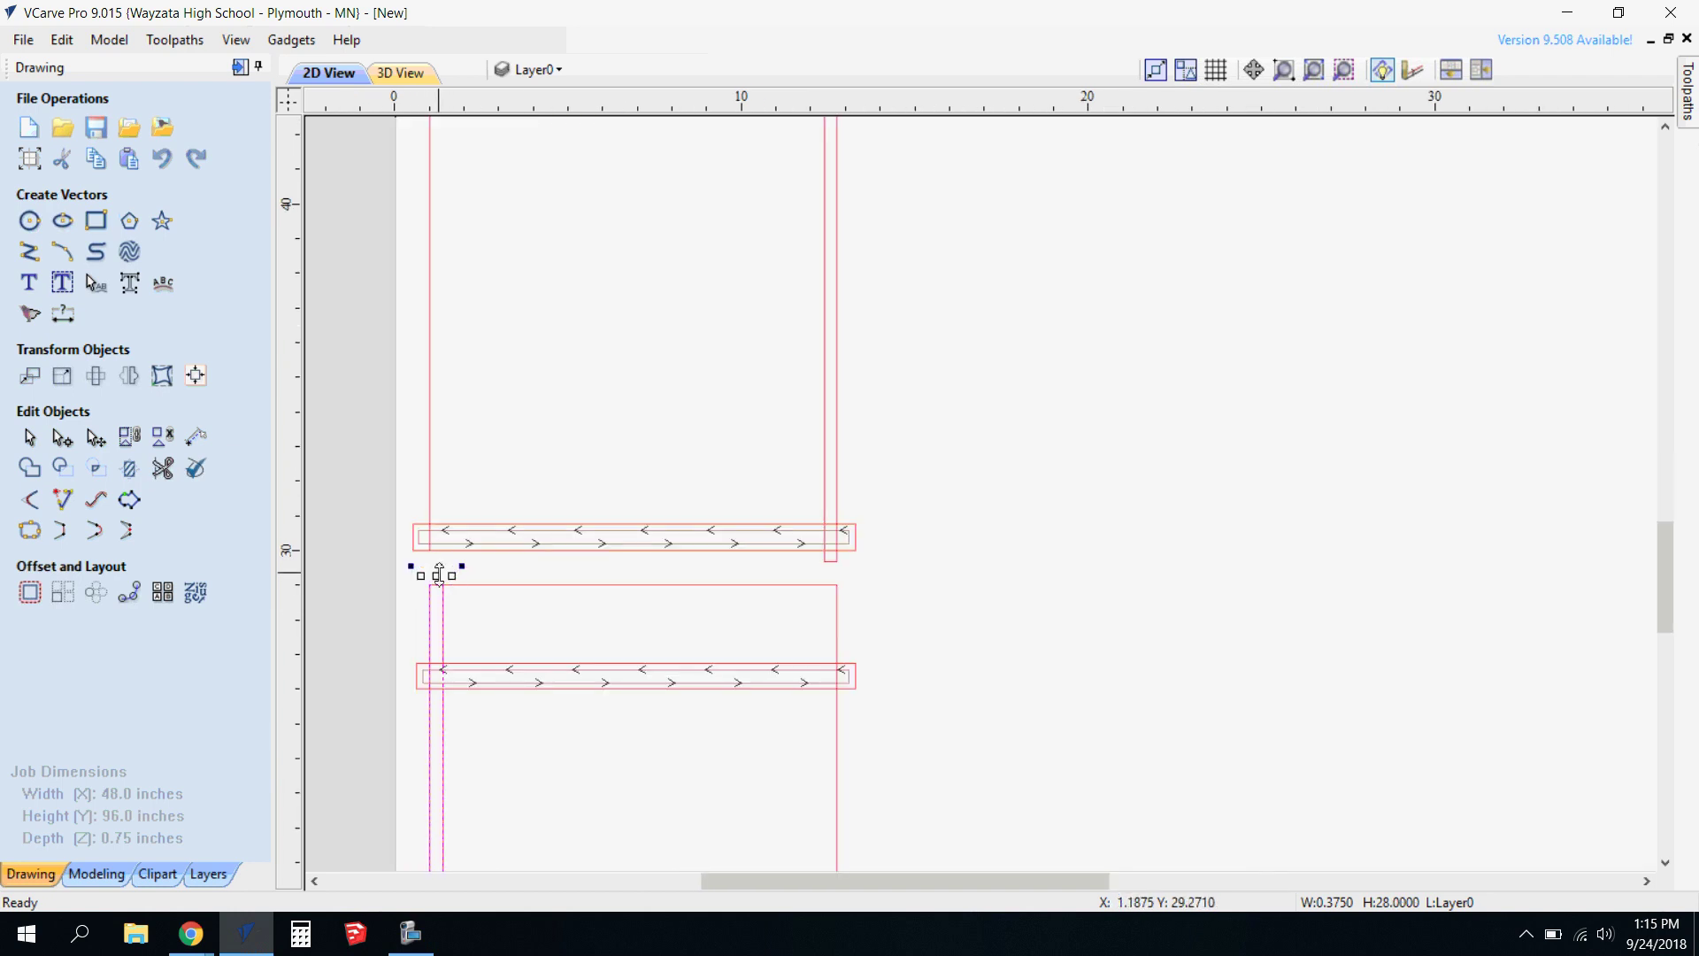
{"action": "left_click_drag", "start_coordinate": [436, 575], "coordinate": [440, 564]}
{"action": "scroll", "coordinate": [529, 635], "scroll_direction": "down", "scroll_amount": 7}
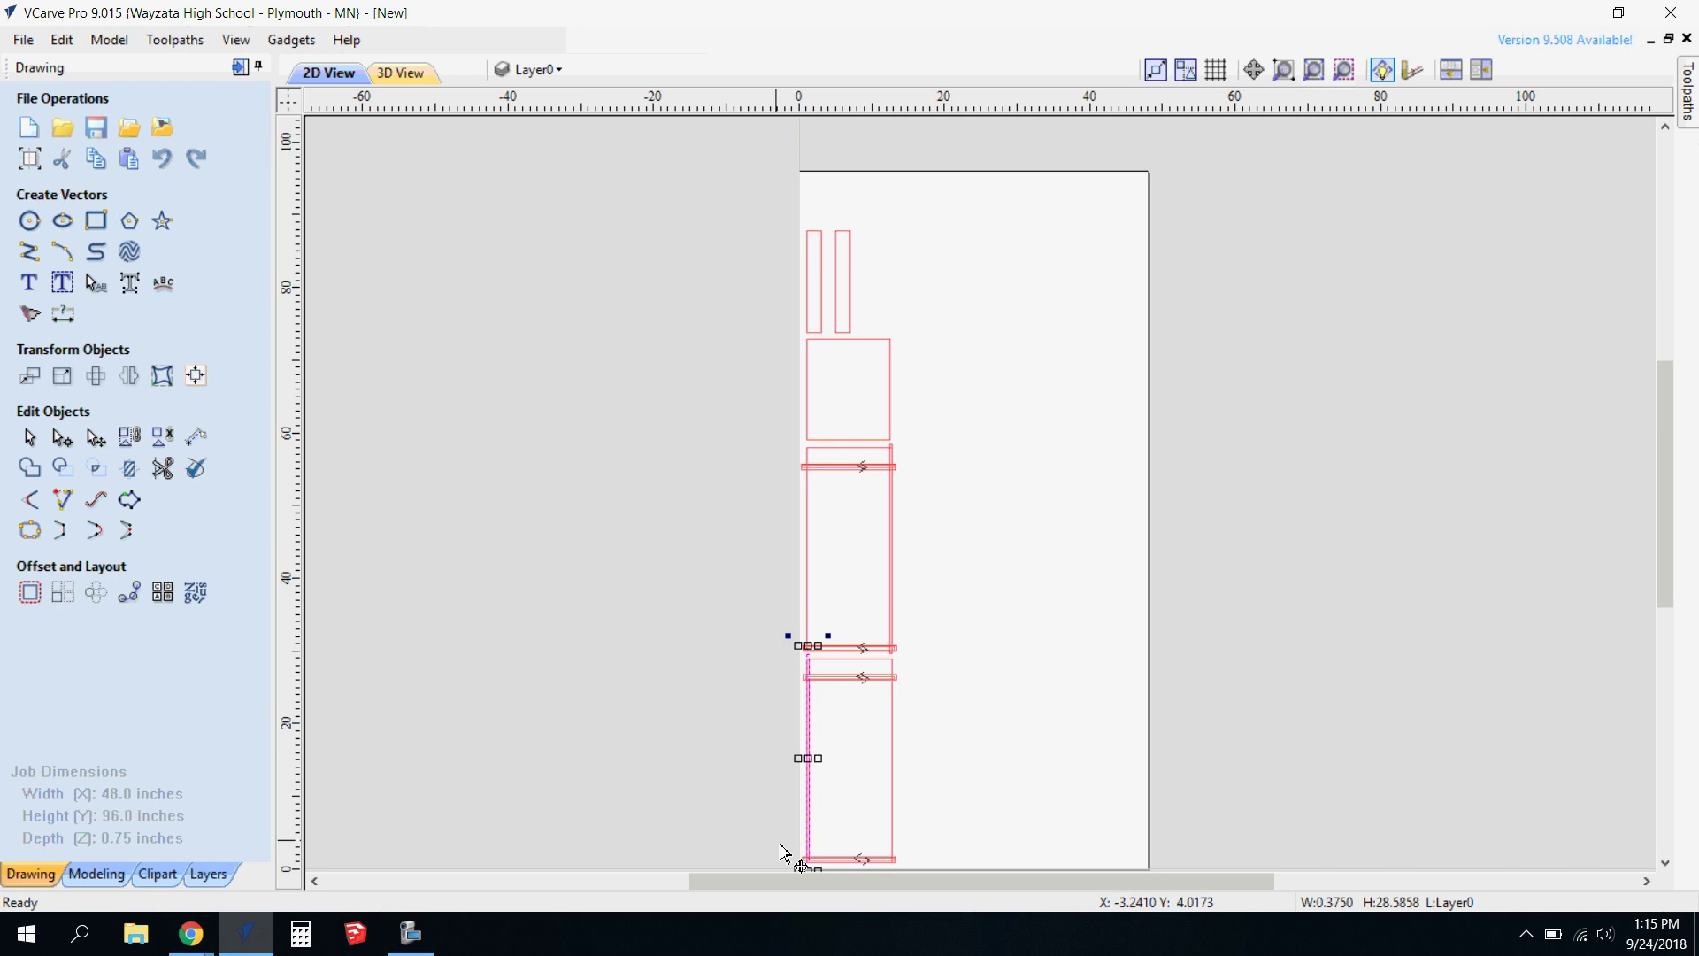
{"action": "scroll", "coordinate": [800, 859], "scroll_direction": "up", "scroll_amount": 7}
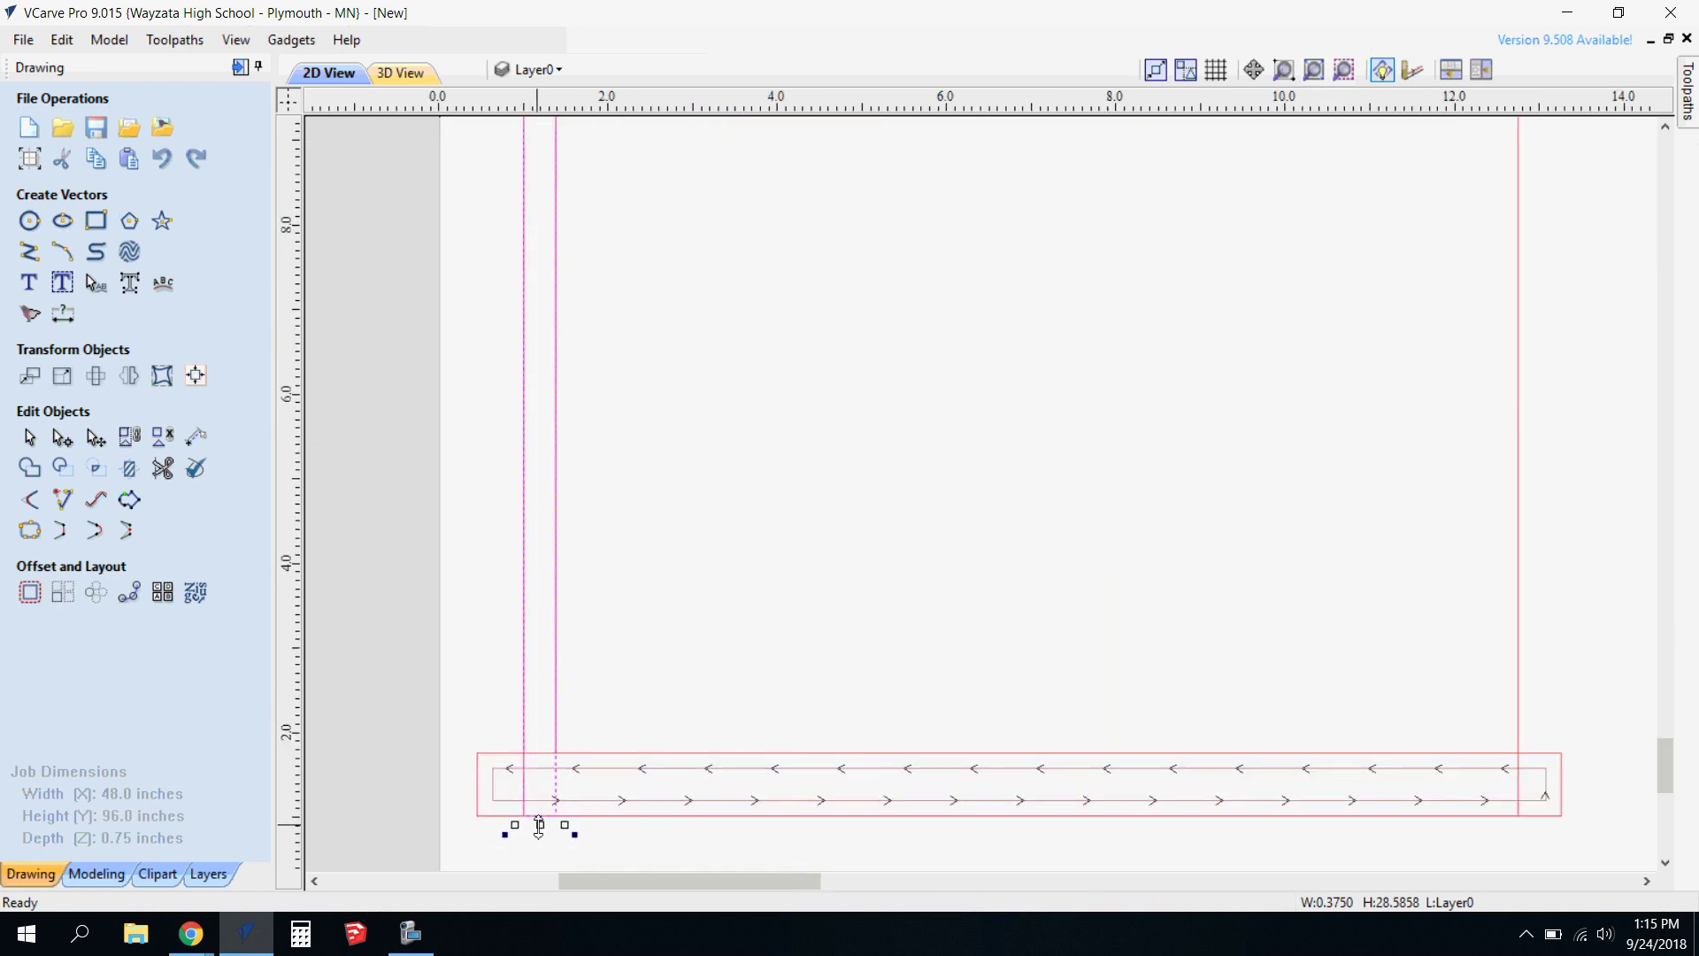
{"action": "left_click_drag", "start_coordinate": [541, 826], "coordinate": [543, 860]}
Start a pocket toolpath for the two narrow vertical rectangles on both side panels with a cut depth of 0.375 inches.
{"action": "scroll", "coordinate": [582, 850], "scroll_direction": "down", "scroll_amount": 2}
{"action": "scroll", "coordinate": [584, 843], "scroll_direction": "down", "scroll_amount": 5}
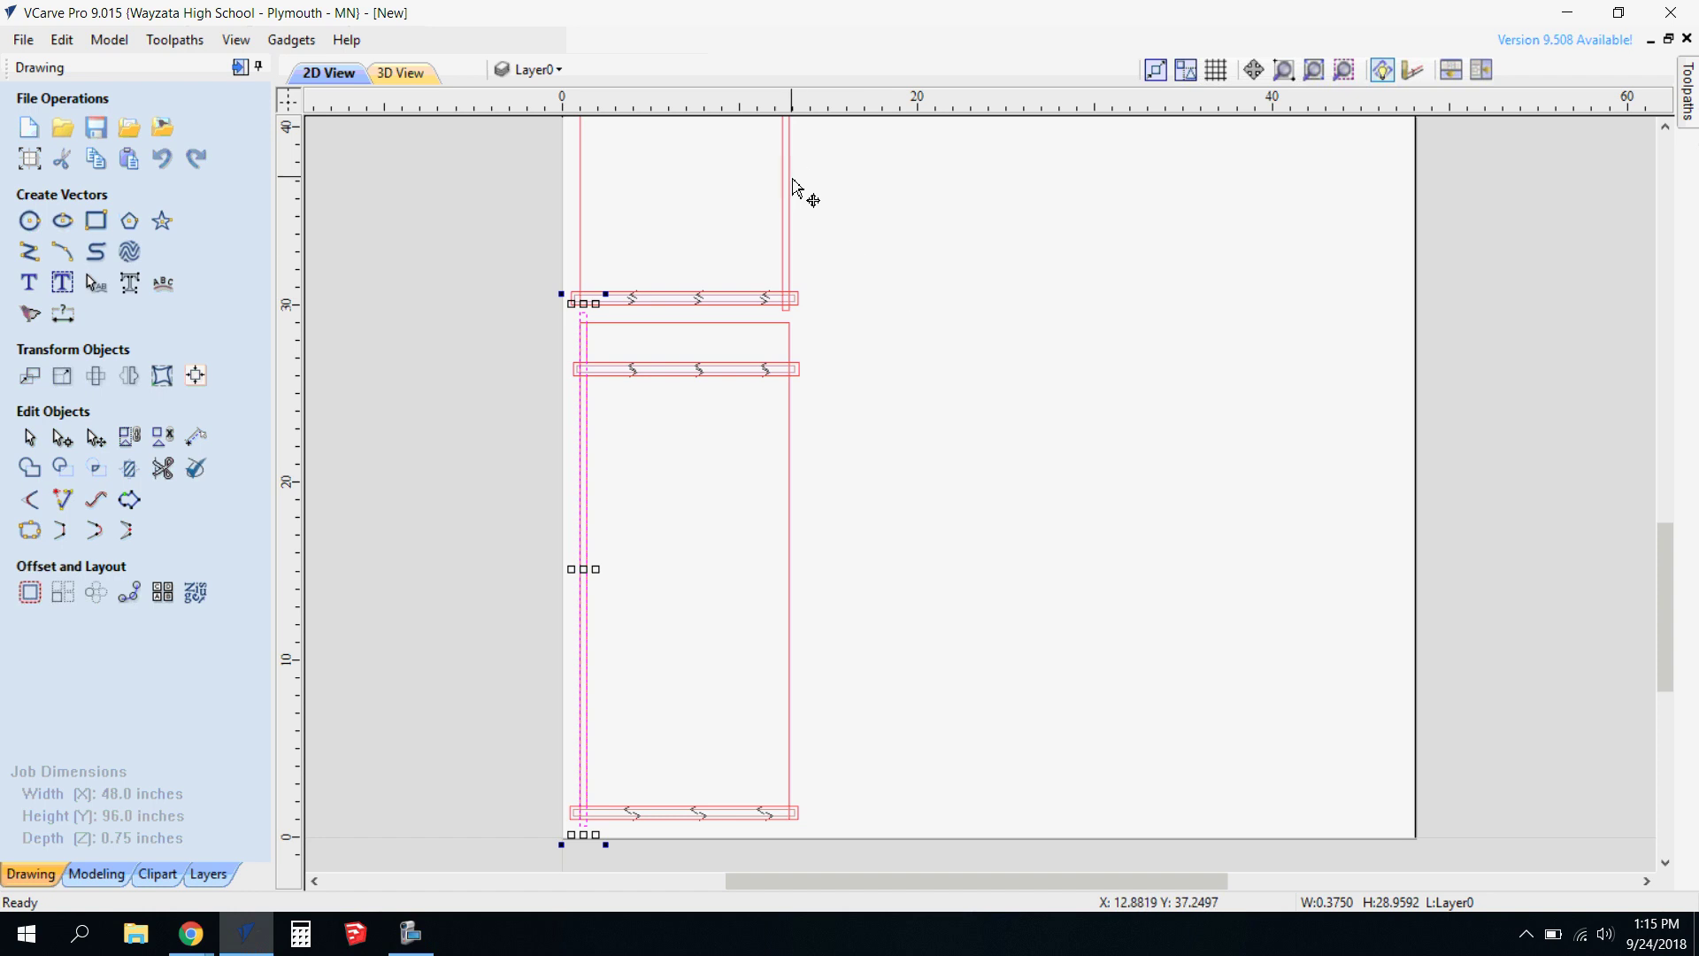
{"action": "left_click", "coordinate": [898, 255]}
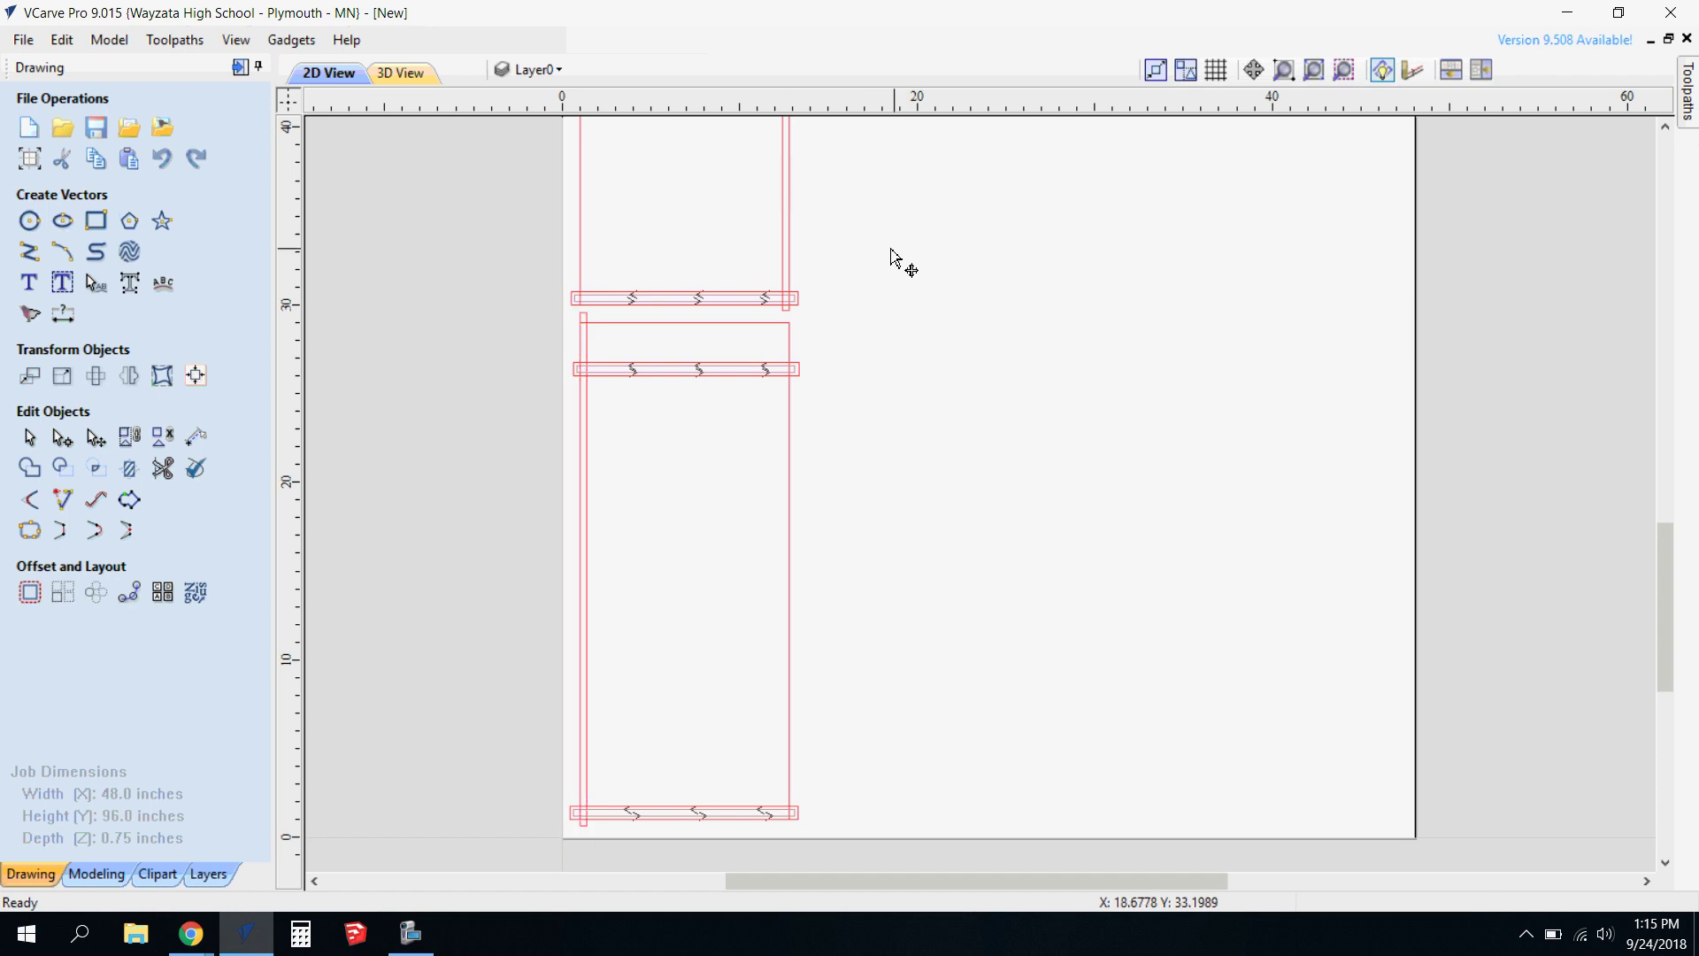
{"action": "left_click", "coordinate": [787, 250]}
{"action": "left_click", "coordinate": [585, 320], "text": "shift"}
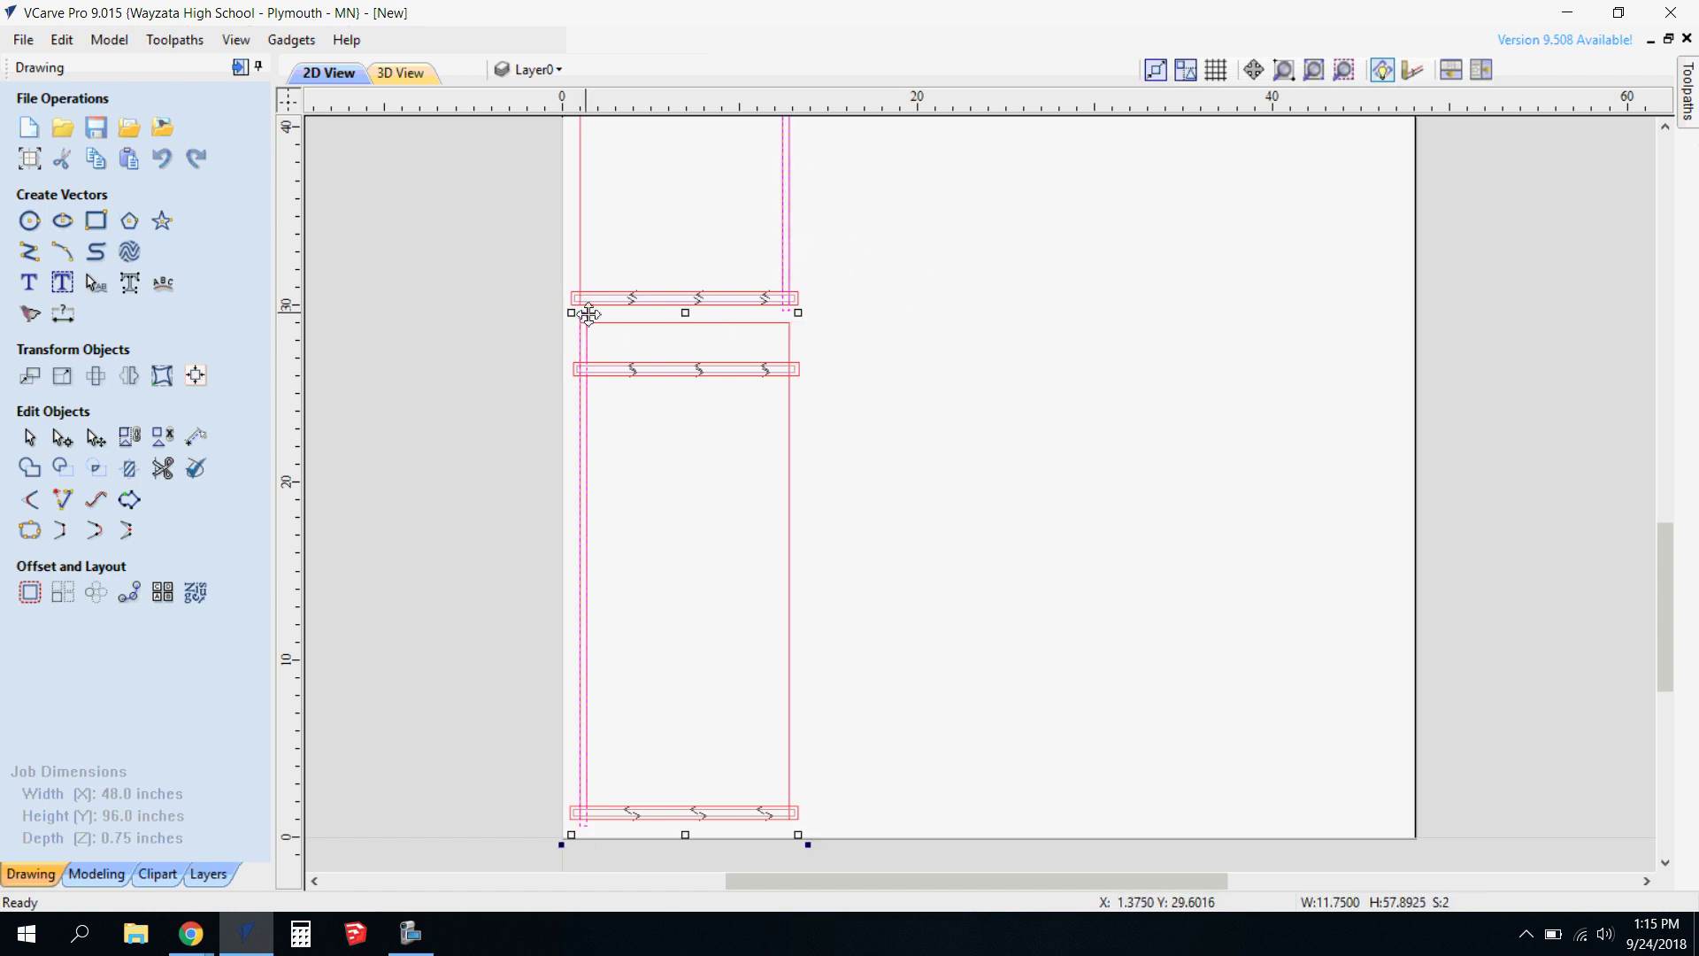
{"action": "left_click", "coordinate": [1690, 97]}
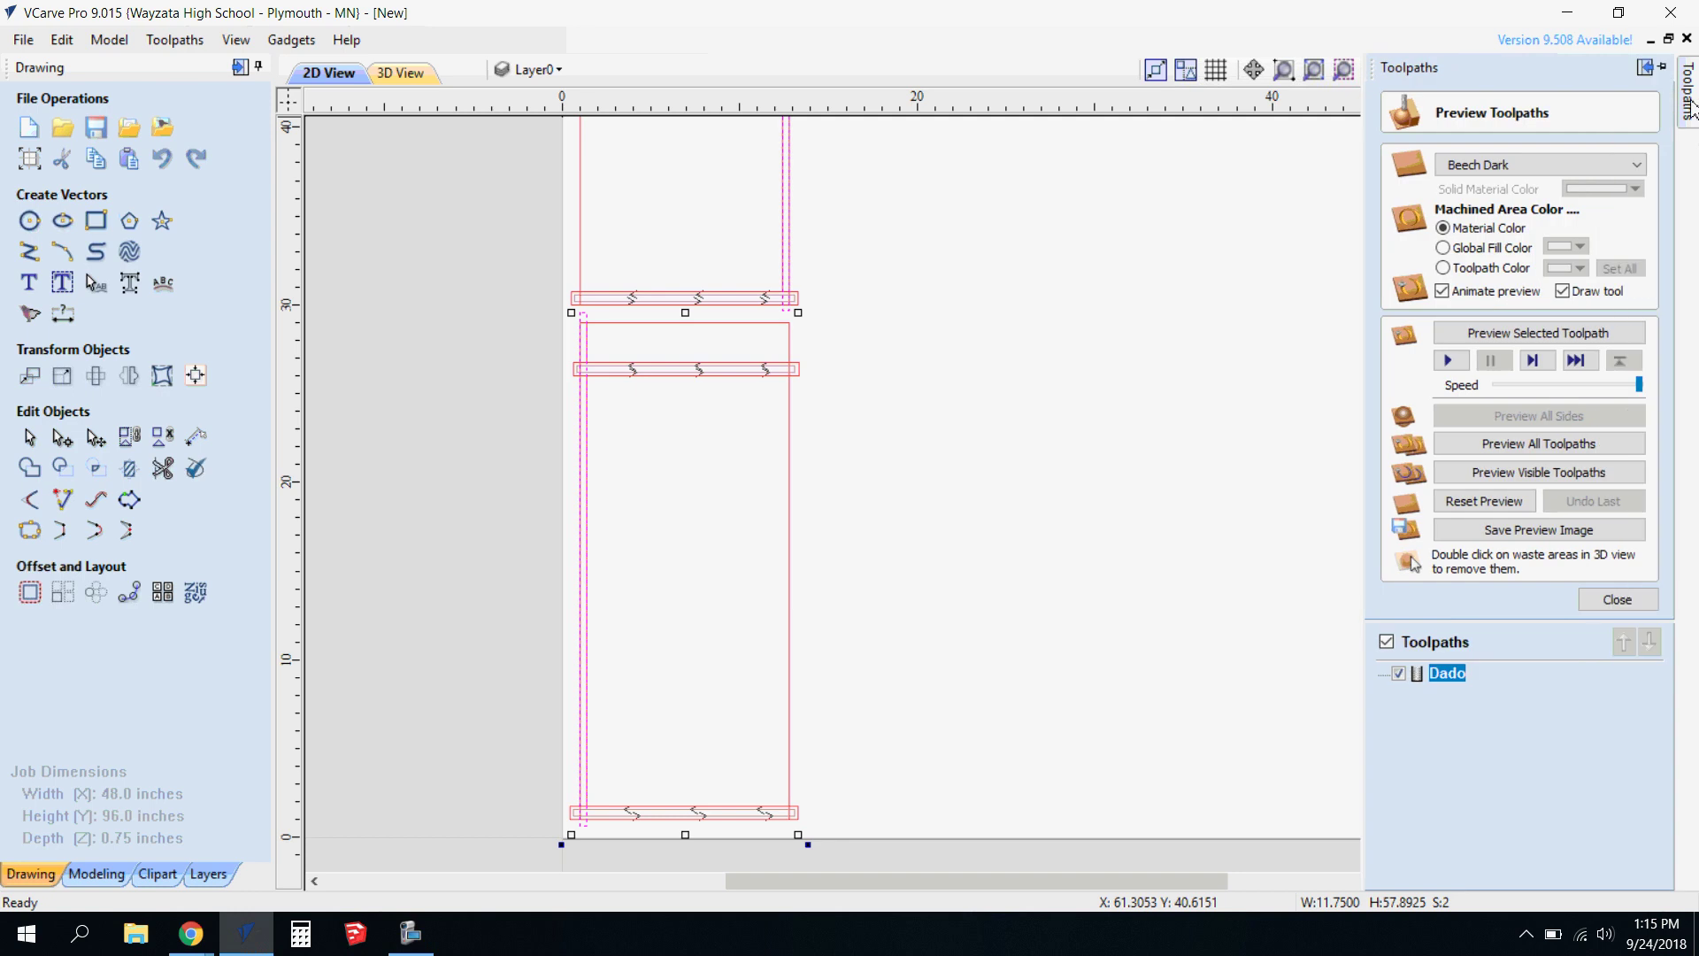
{"action": "left_click", "coordinate": [1616, 601]}
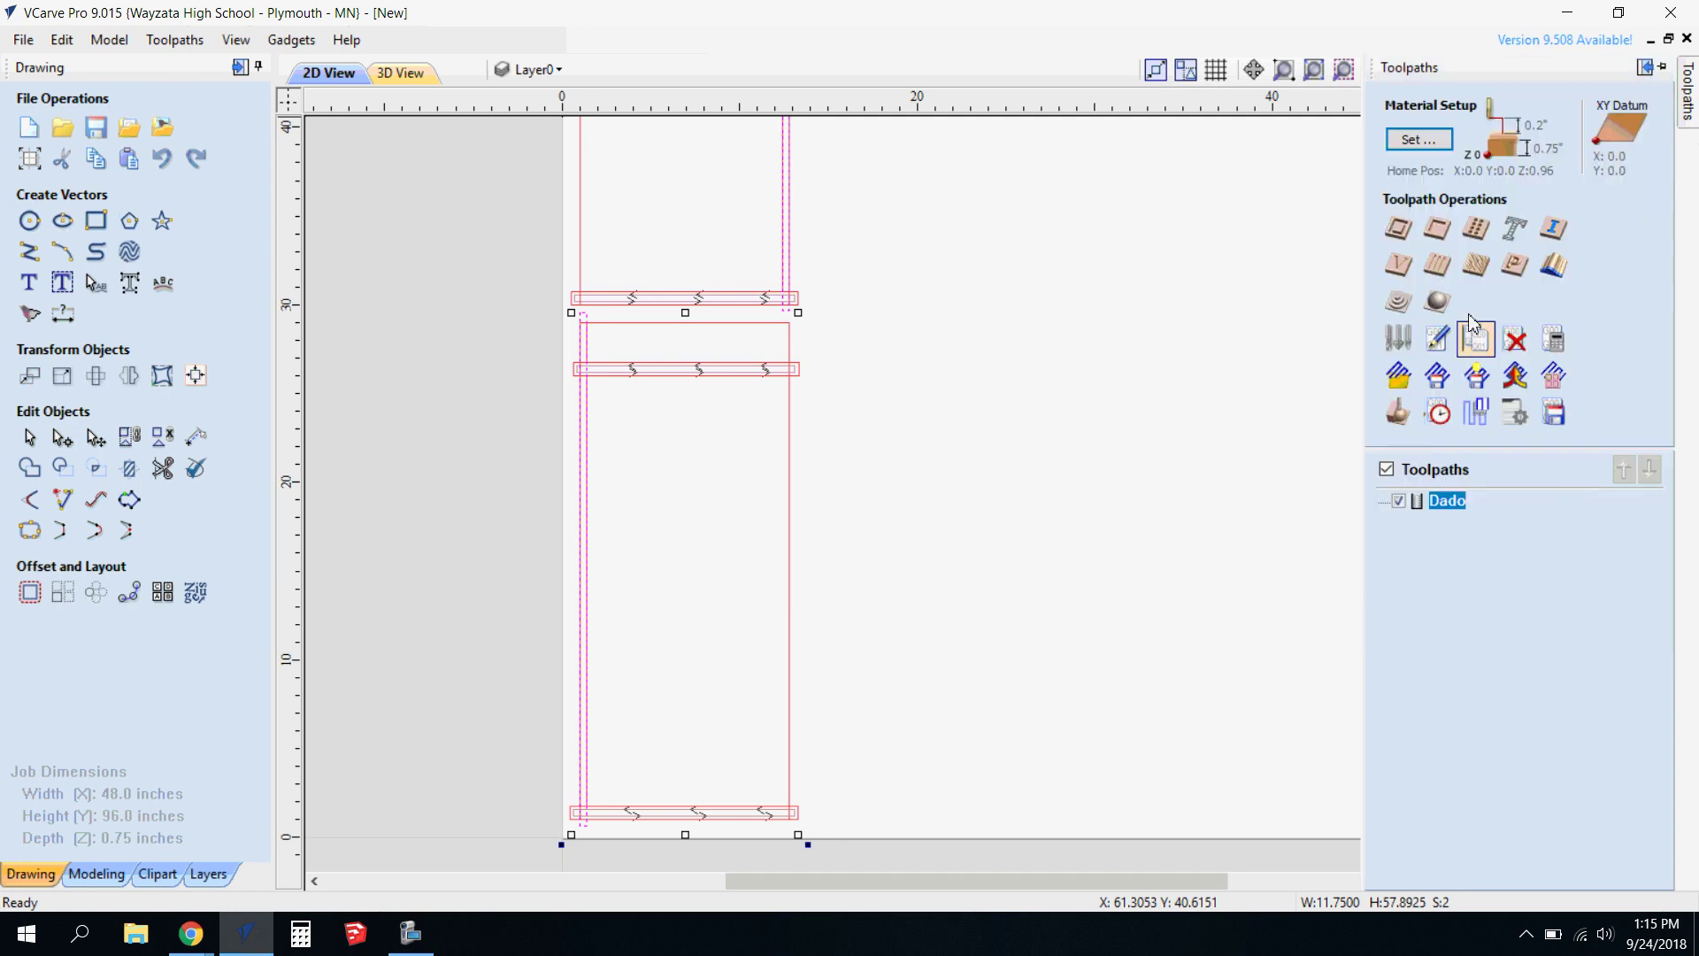
{"action": "left_click", "coordinate": [1443, 232]}
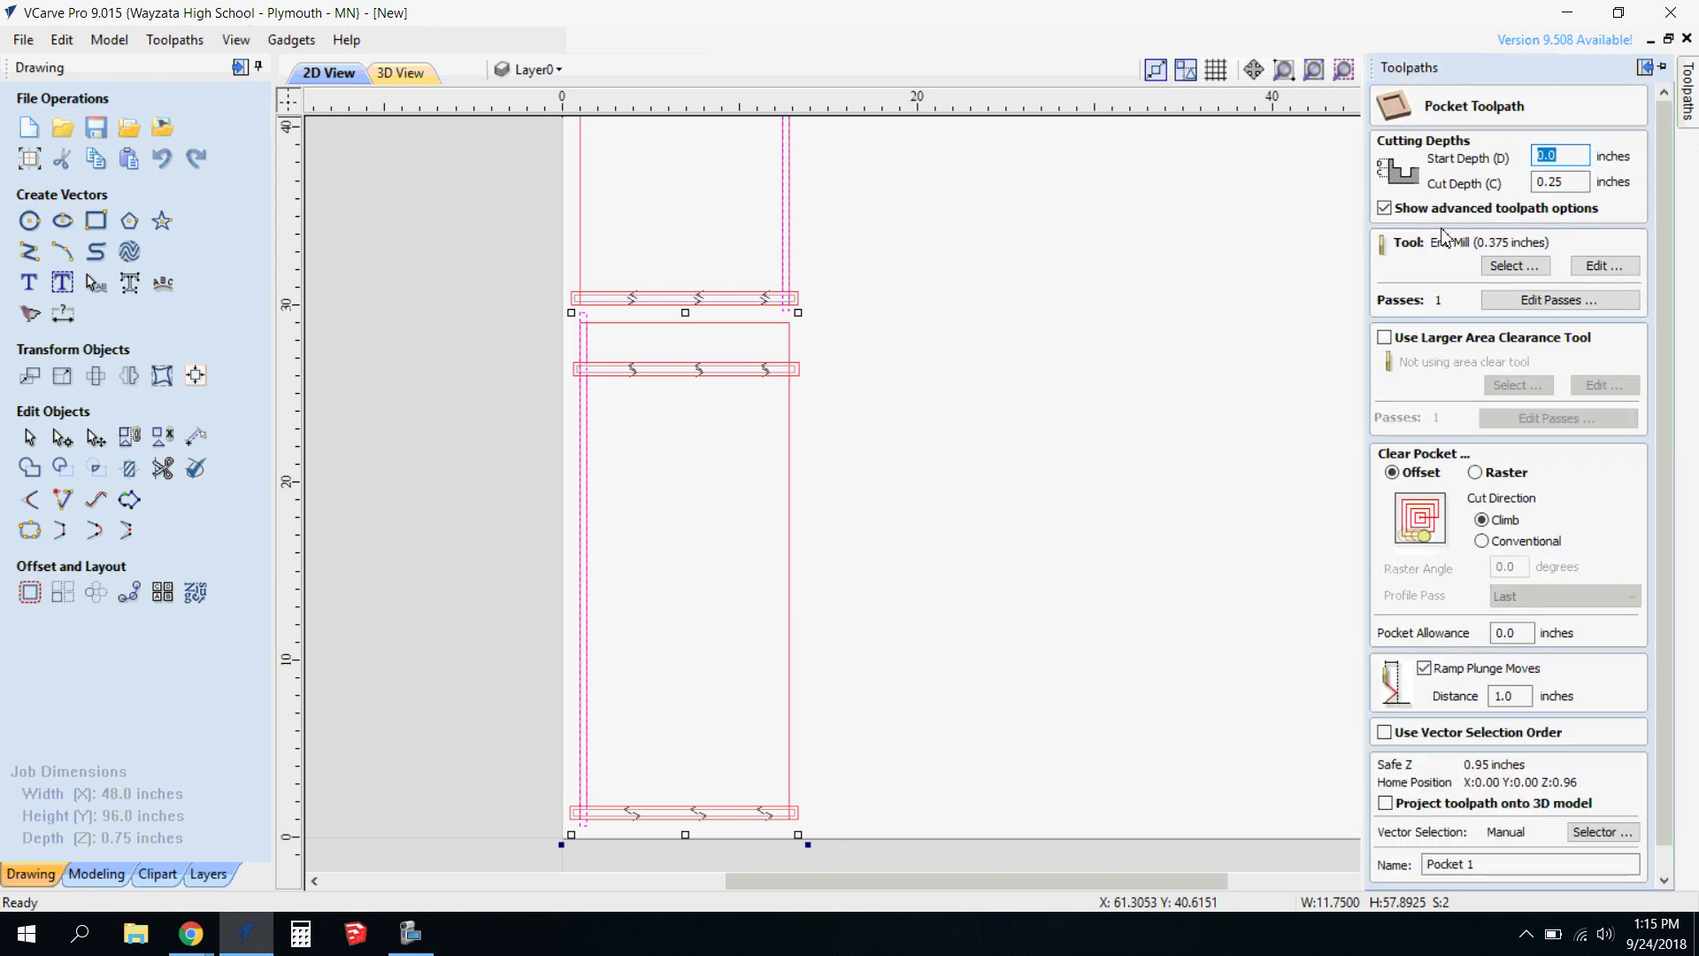
{"action": "left_click", "coordinate": [1538, 182]}
{"action": "type", "text": ".37"}
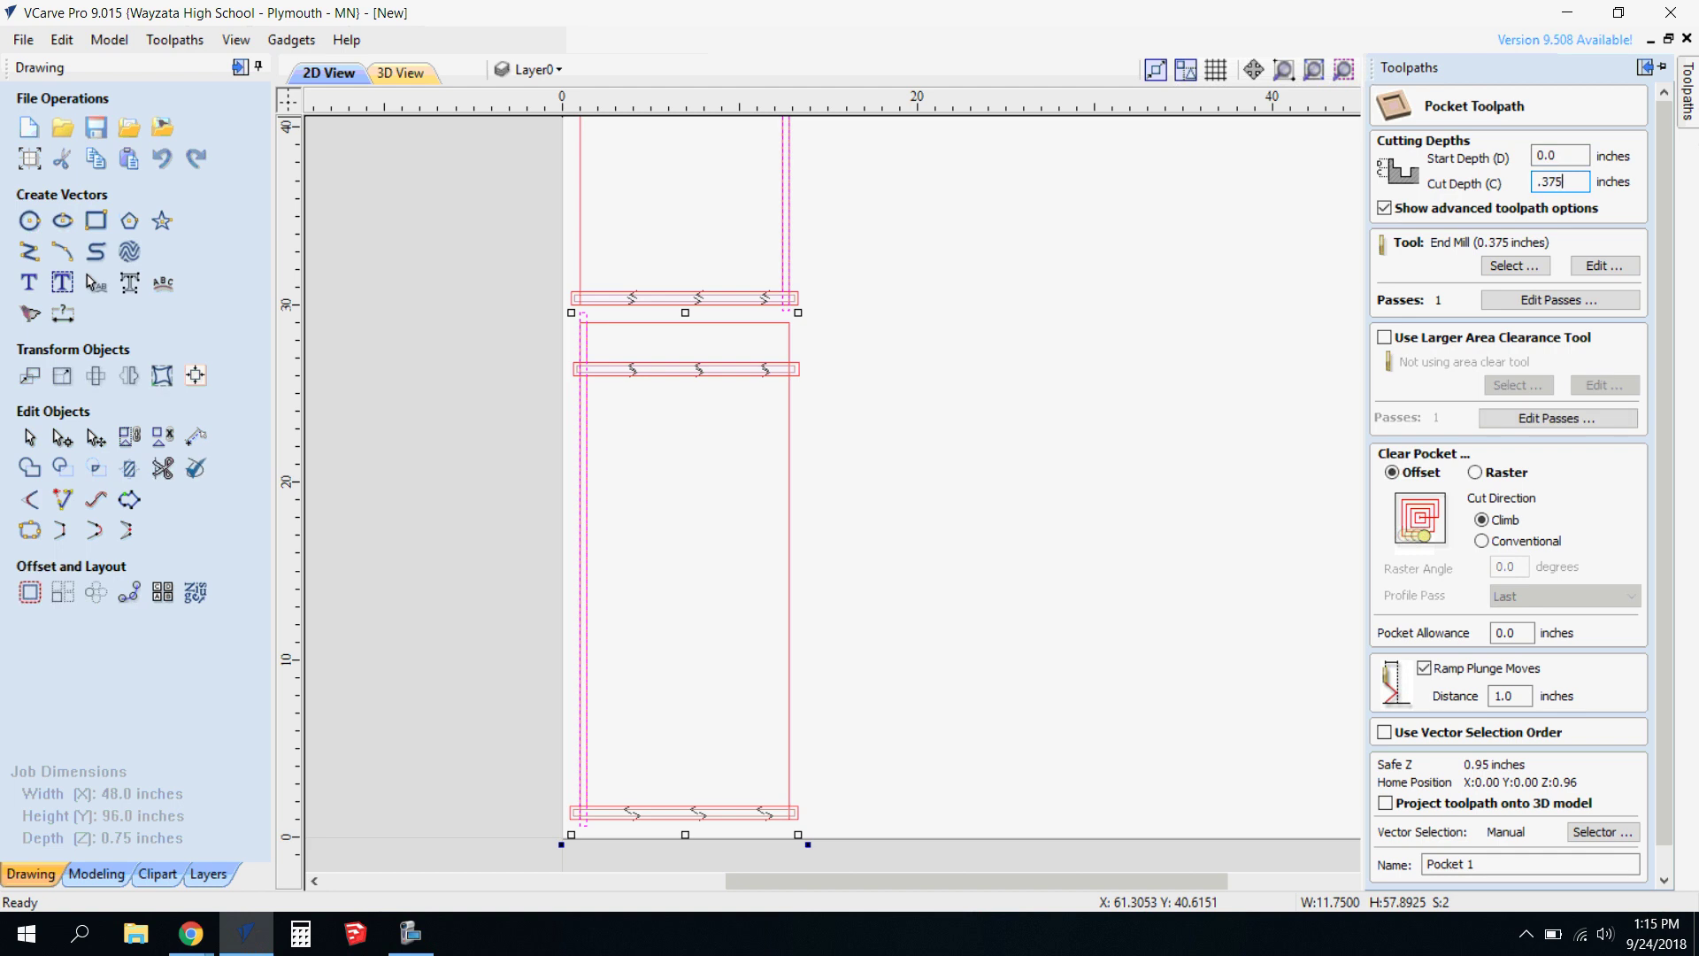
Use the 0.375 inch end mill for the new pocket toolpath and name it Rabbet.
{"action": "left_click", "coordinate": [1513, 266]}
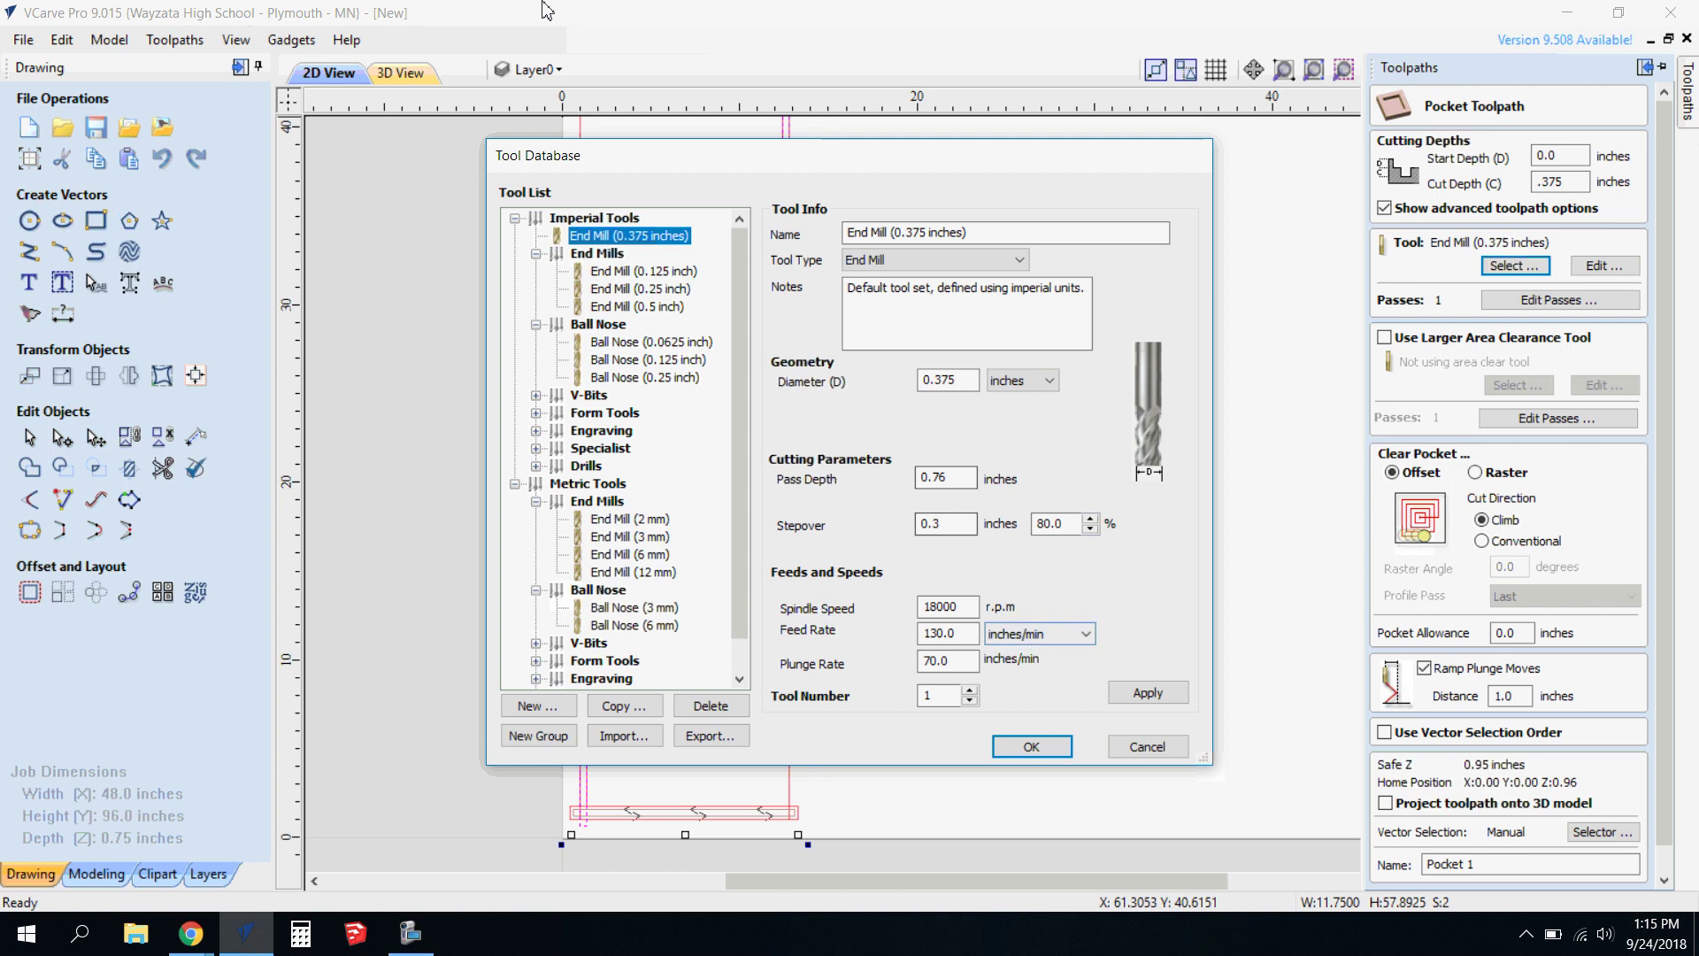
{"action": "left_click", "coordinate": [1028, 746]}
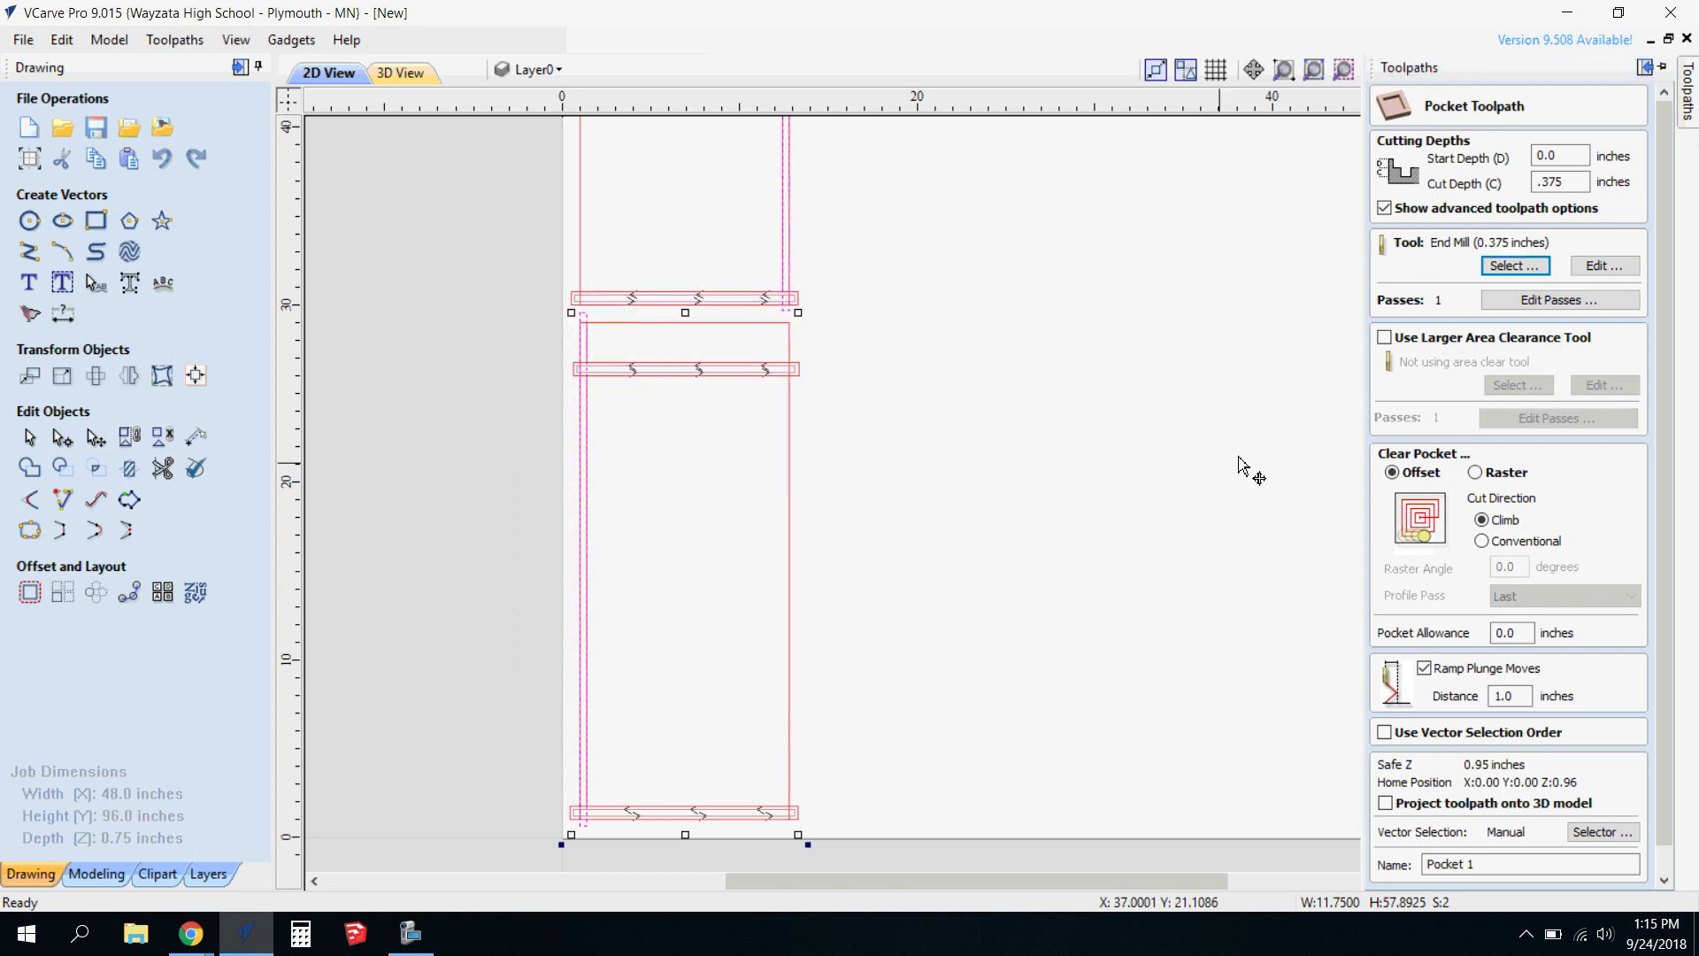
{"action": "mouse_move", "coordinate": [1676, 111]}
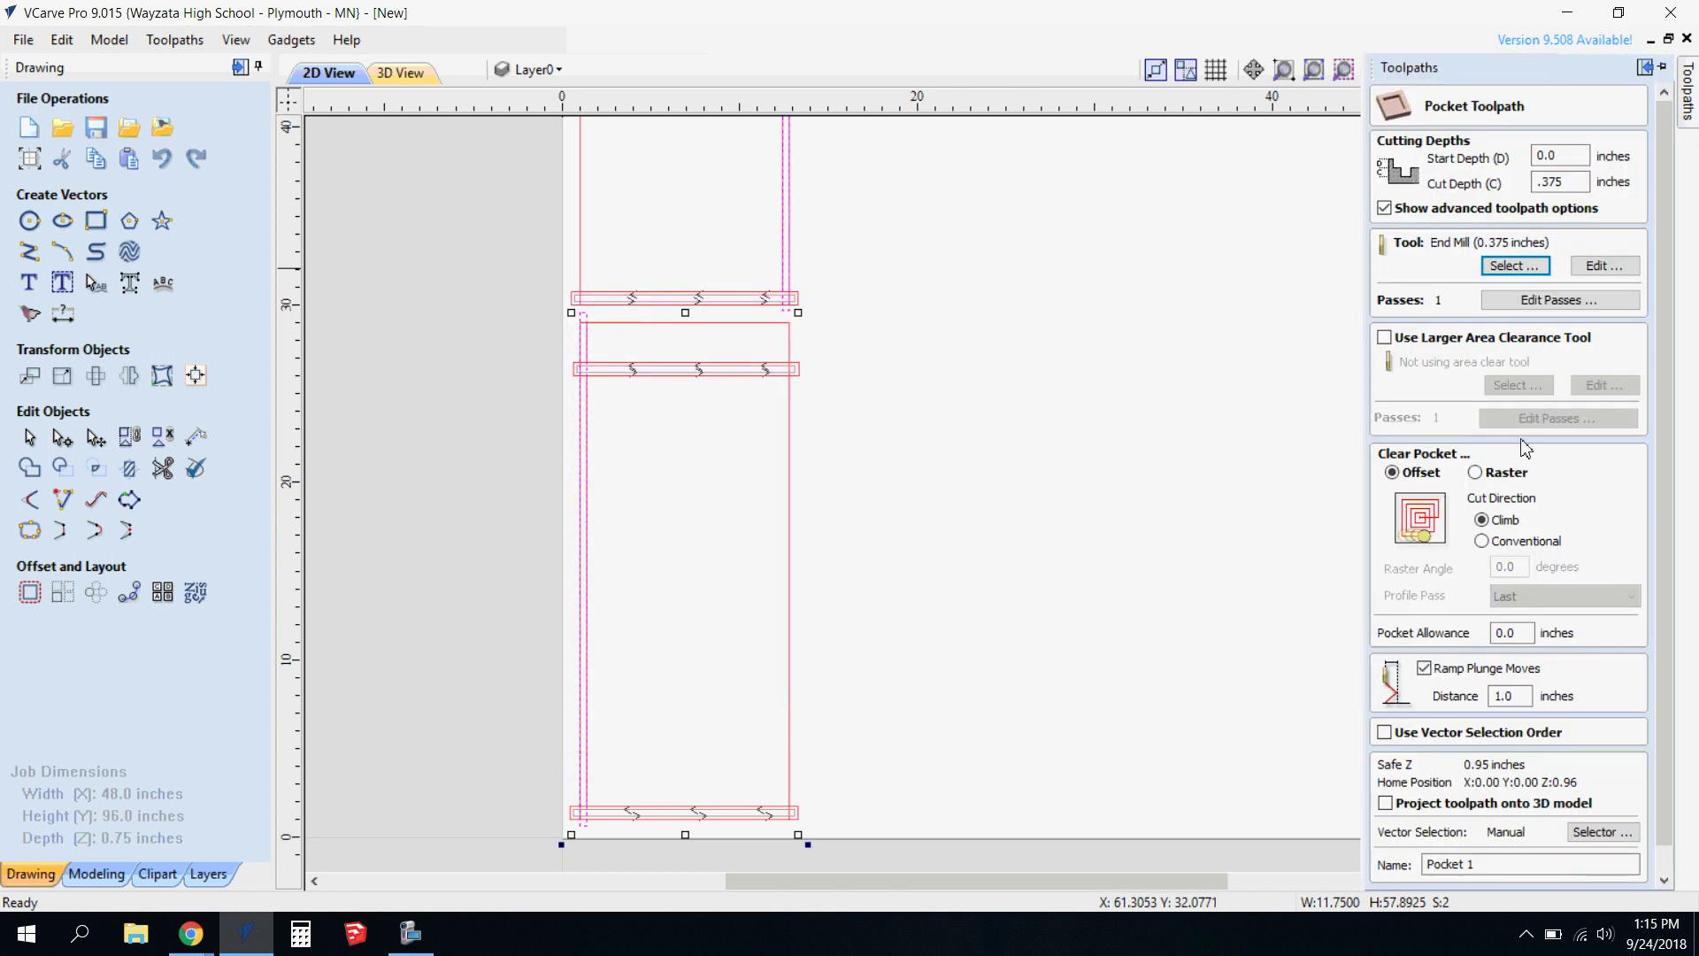
{"action": "scroll", "coordinate": [1513, 549], "scroll_direction": "down", "scroll_amount": 1}
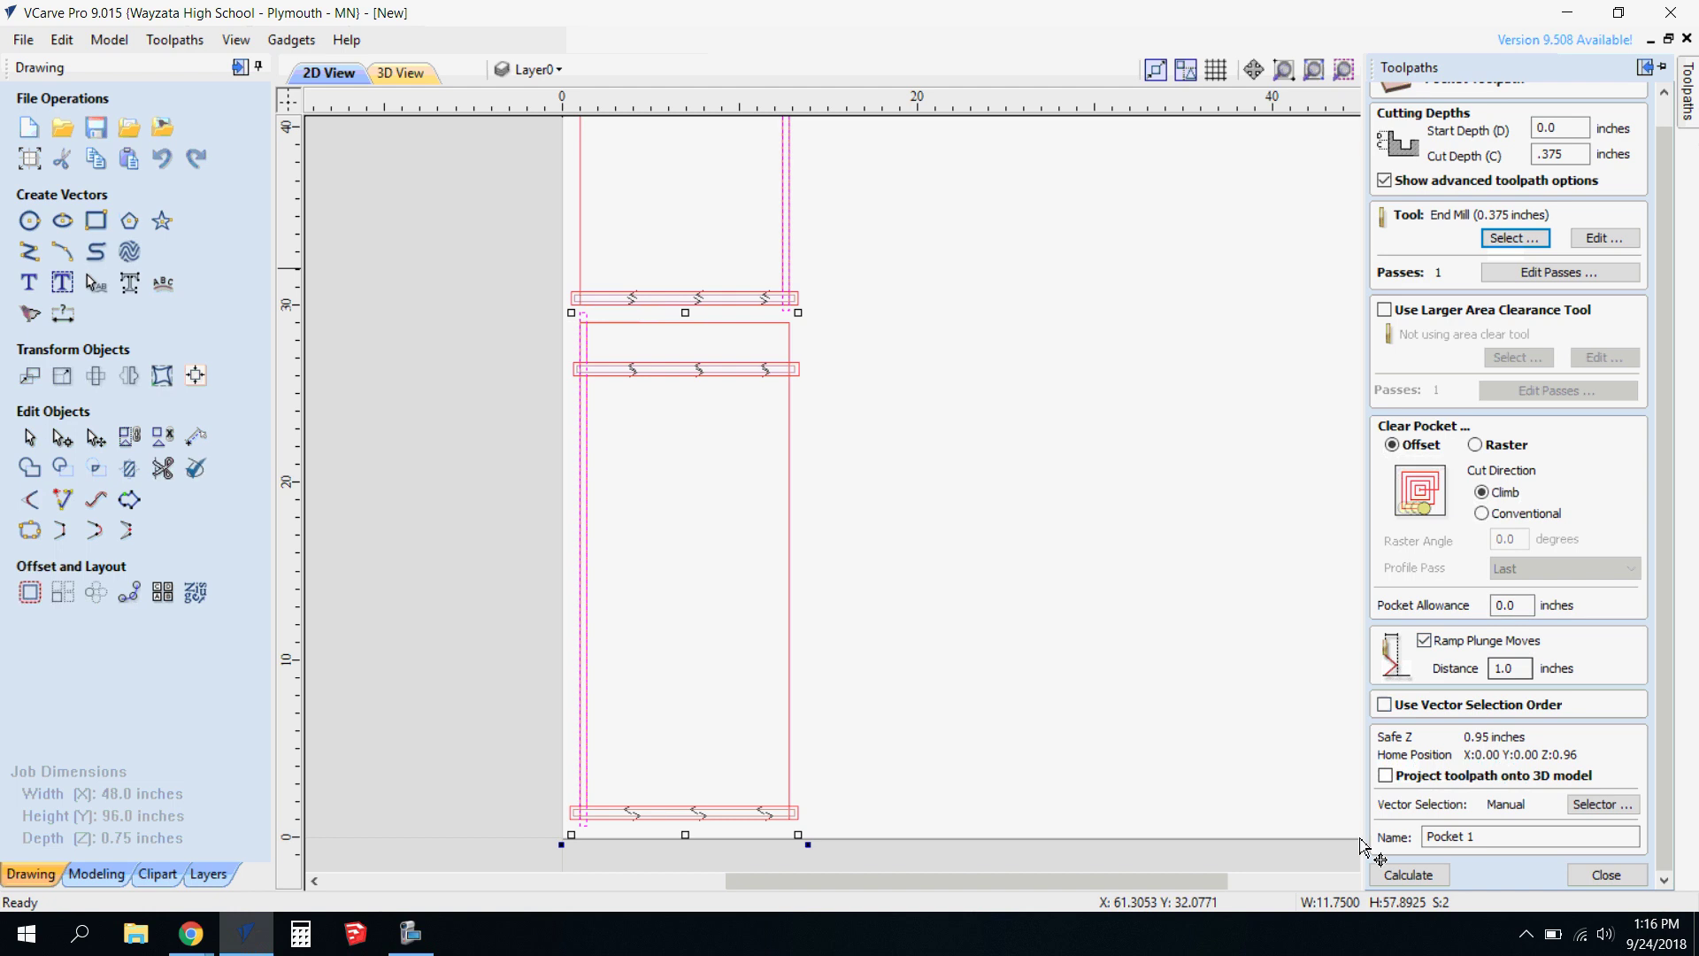
{"action": "key", "text": "Tab"}
{"action": "type", "text": "R"}
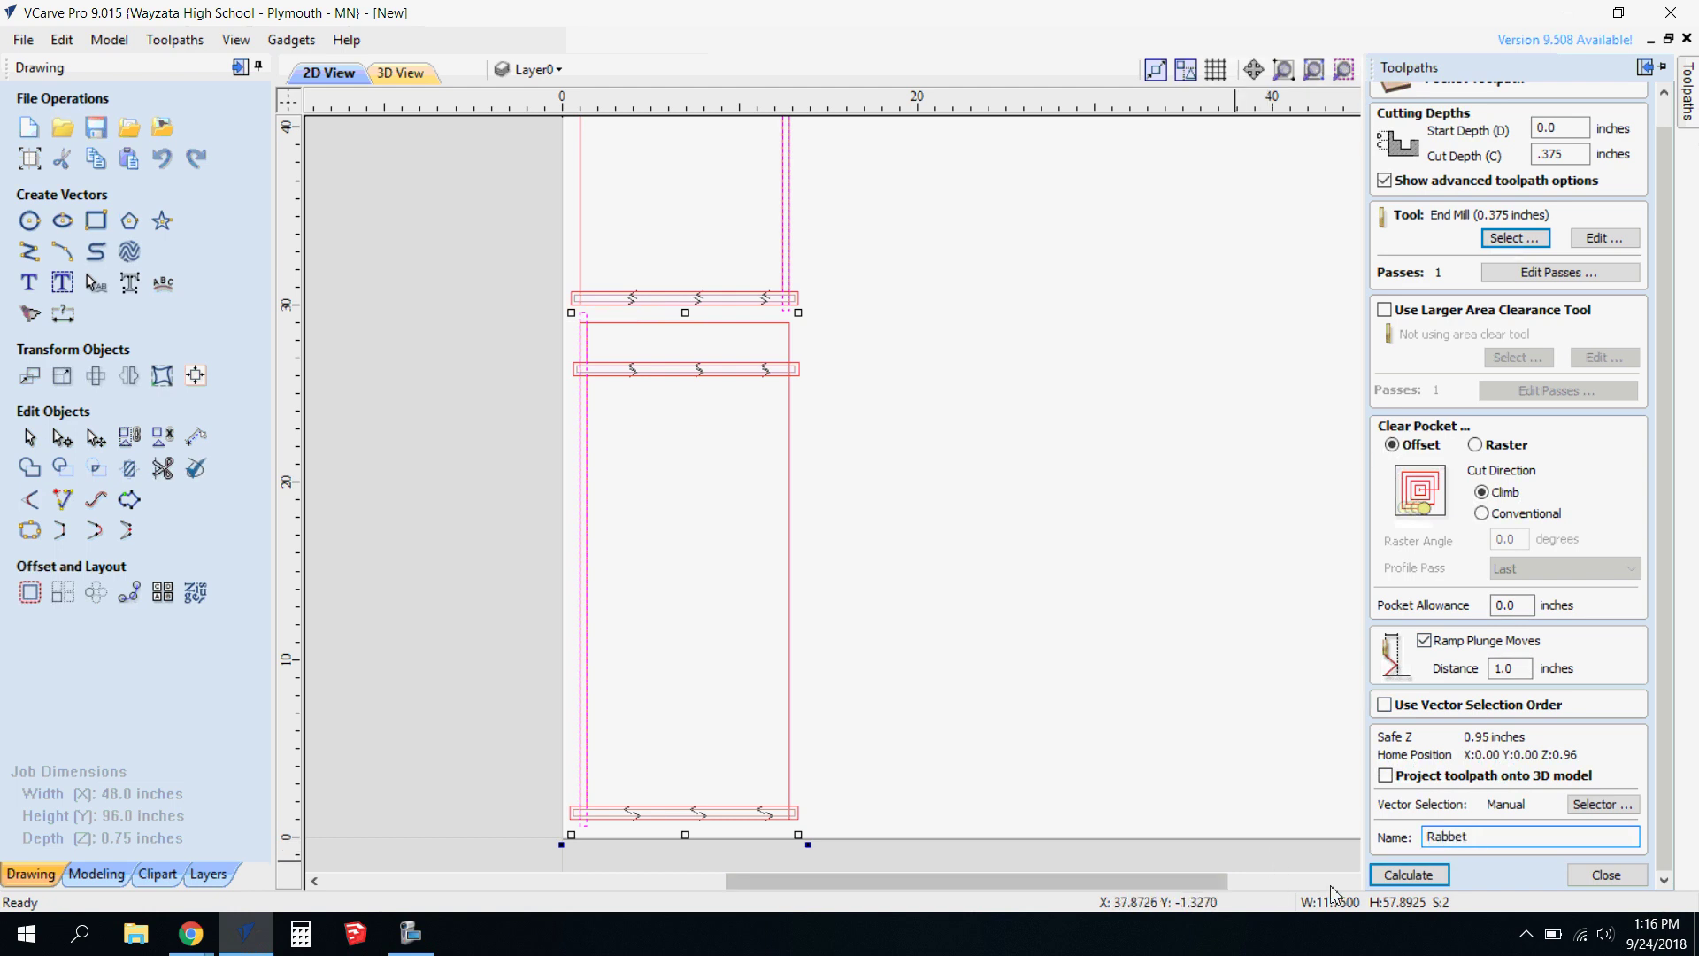
Calculate the Rabbet pocket toolpath, then clear the vector selection in the 2D view.
{"action": "left_click", "coordinate": [1408, 874]}
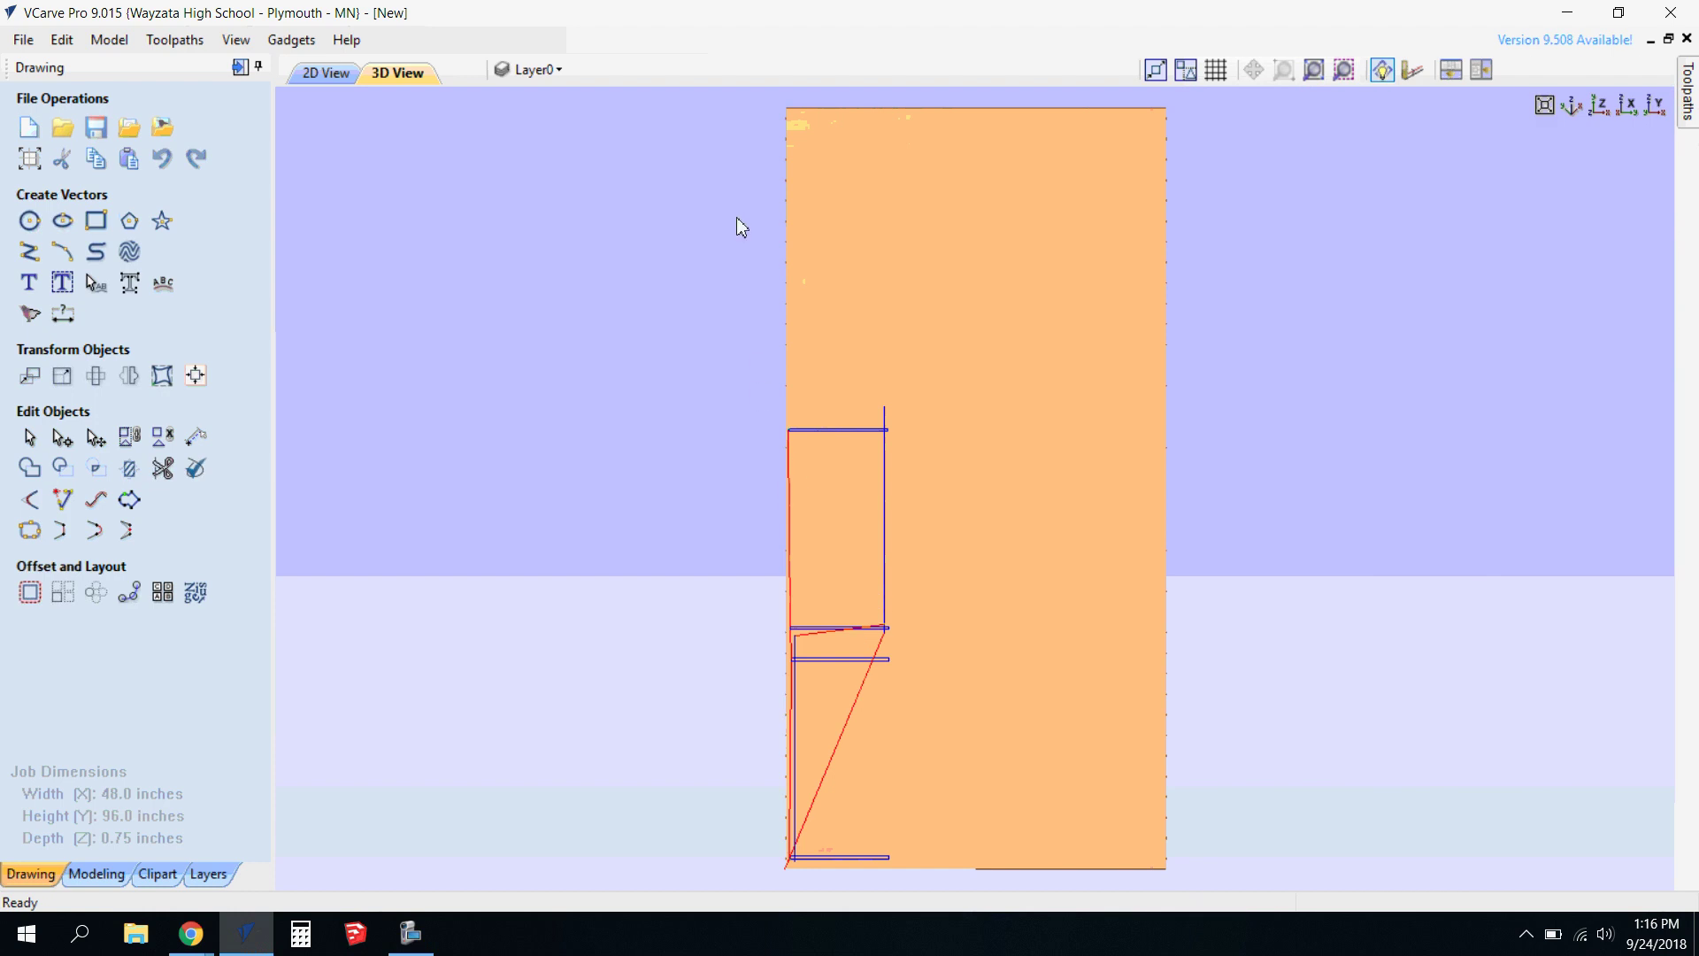
{"action": "left_click", "coordinate": [319, 76]}
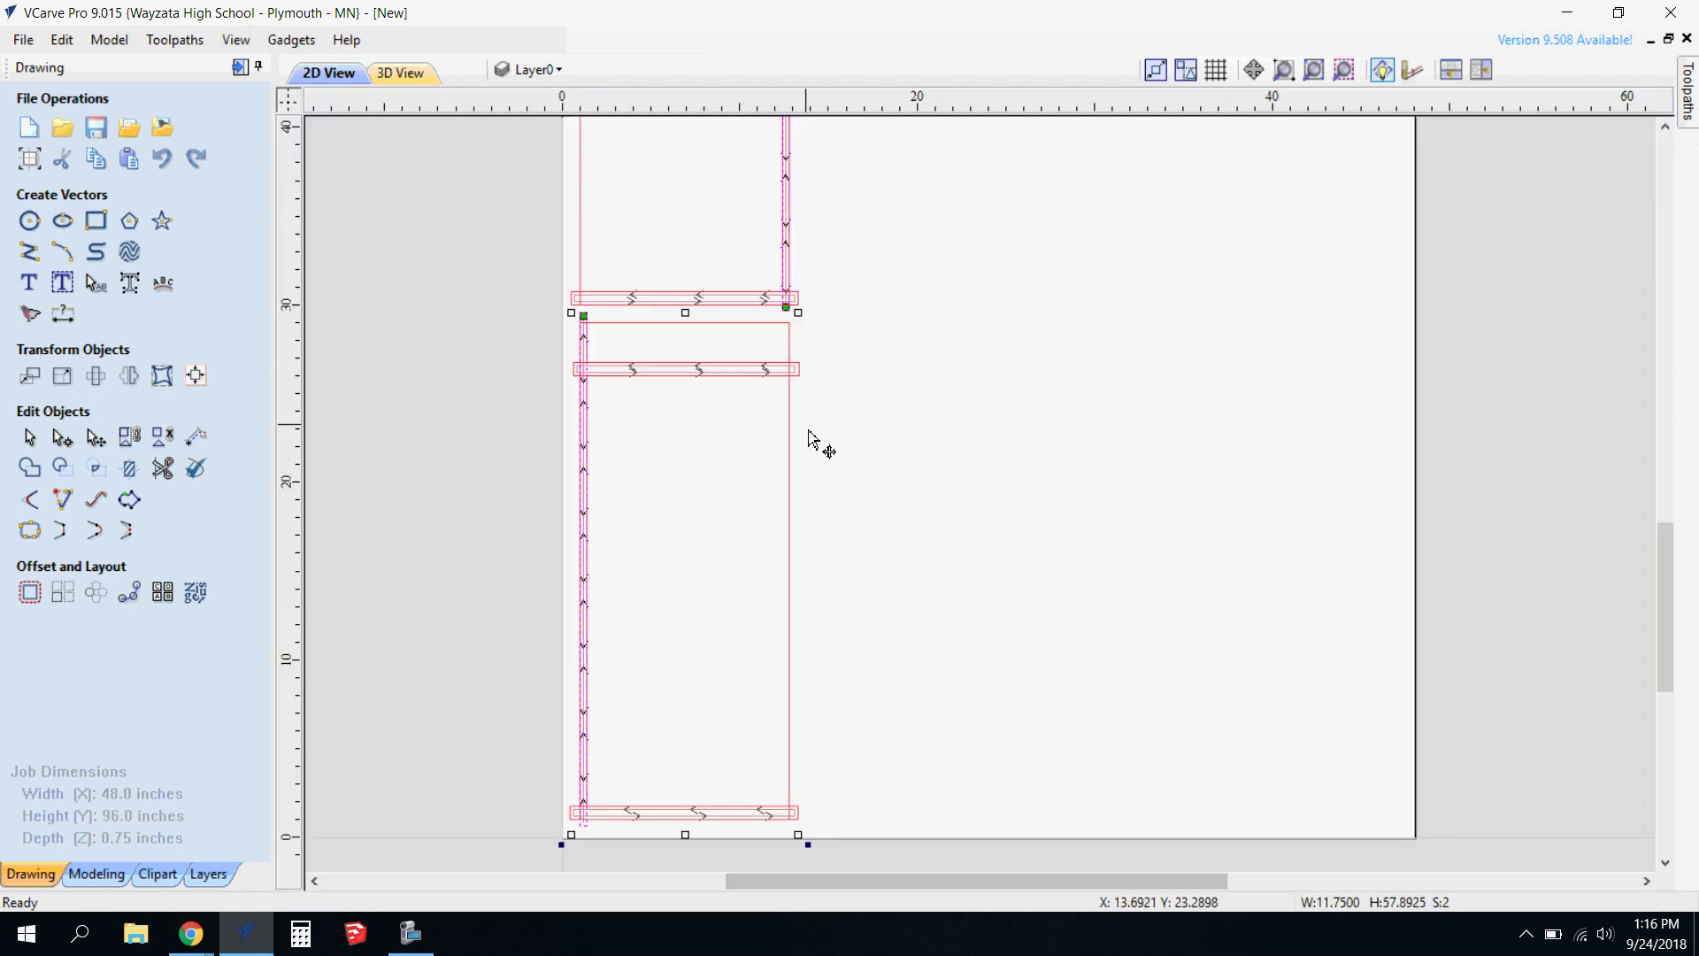
{"action": "scroll", "coordinate": [809, 443], "scroll_direction": "down", "scroll_amount": 2}
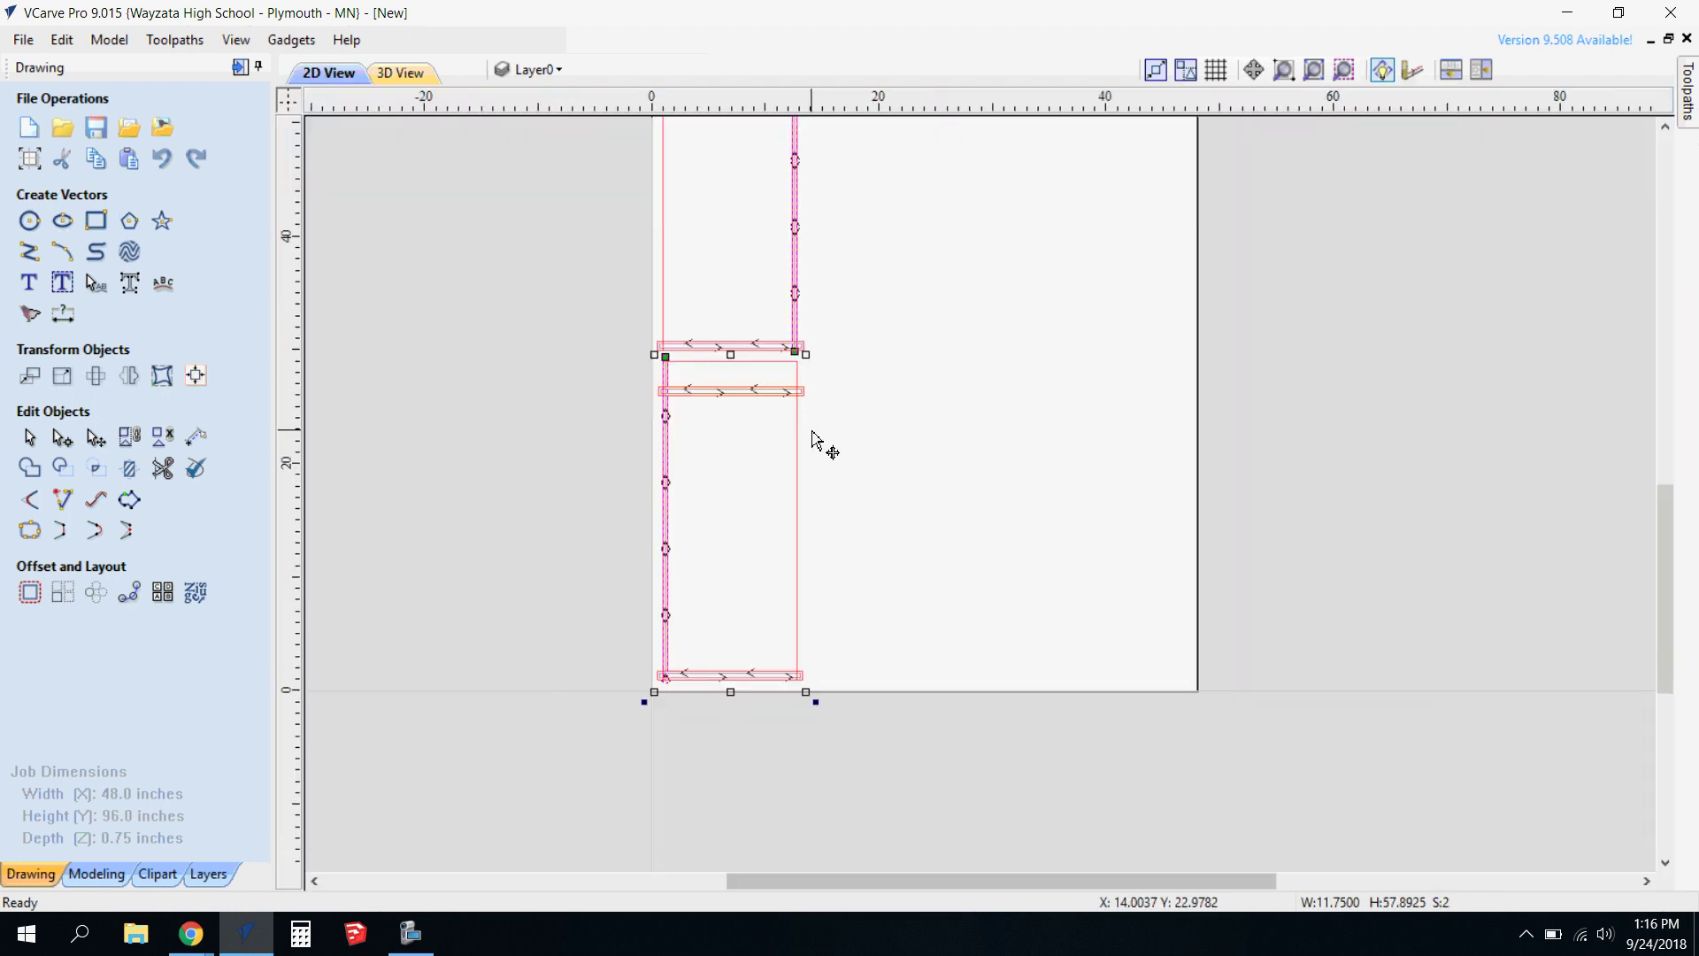
{"action": "left_click", "coordinate": [969, 435]}
{"action": "scroll", "coordinate": [809, 455], "scroll_direction": "up", "scroll_amount": 2}
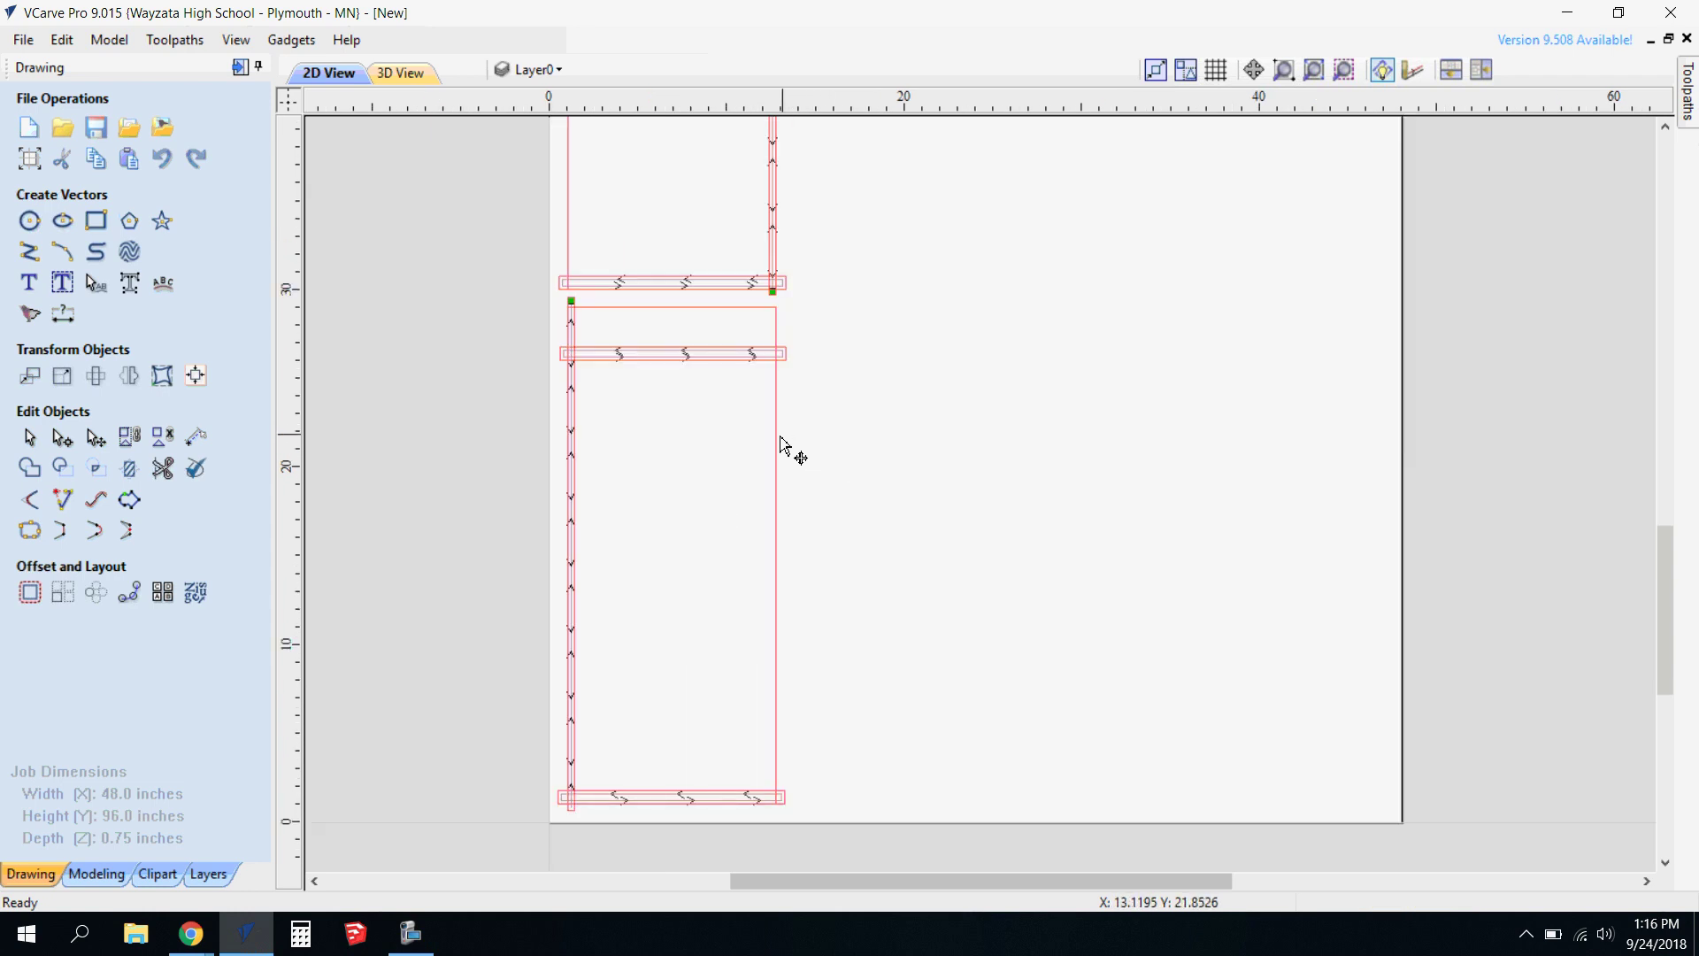
Select the outlines of both side panels together with the square shelf outline above them.
{"action": "left_click", "coordinate": [776, 441]}
{"action": "scroll", "coordinate": [845, 362], "scroll_direction": "up", "scroll_amount": 1}
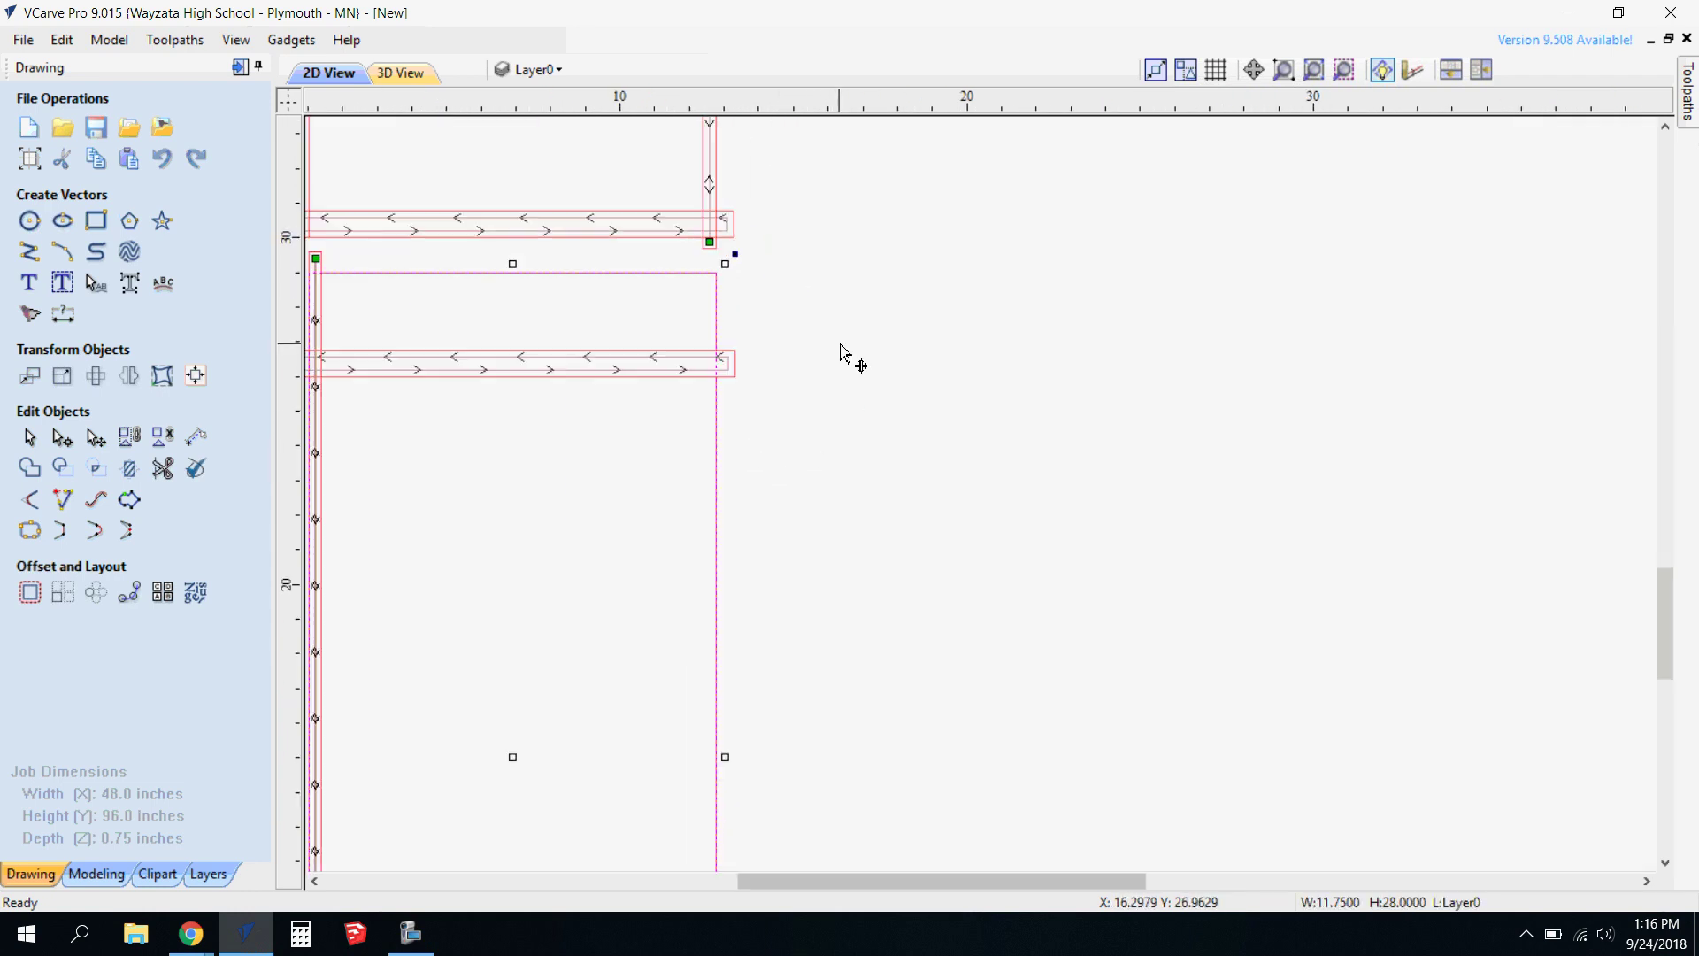
{"action": "scroll", "coordinate": [811, 330], "scroll_direction": "down", "scroll_amount": 3}
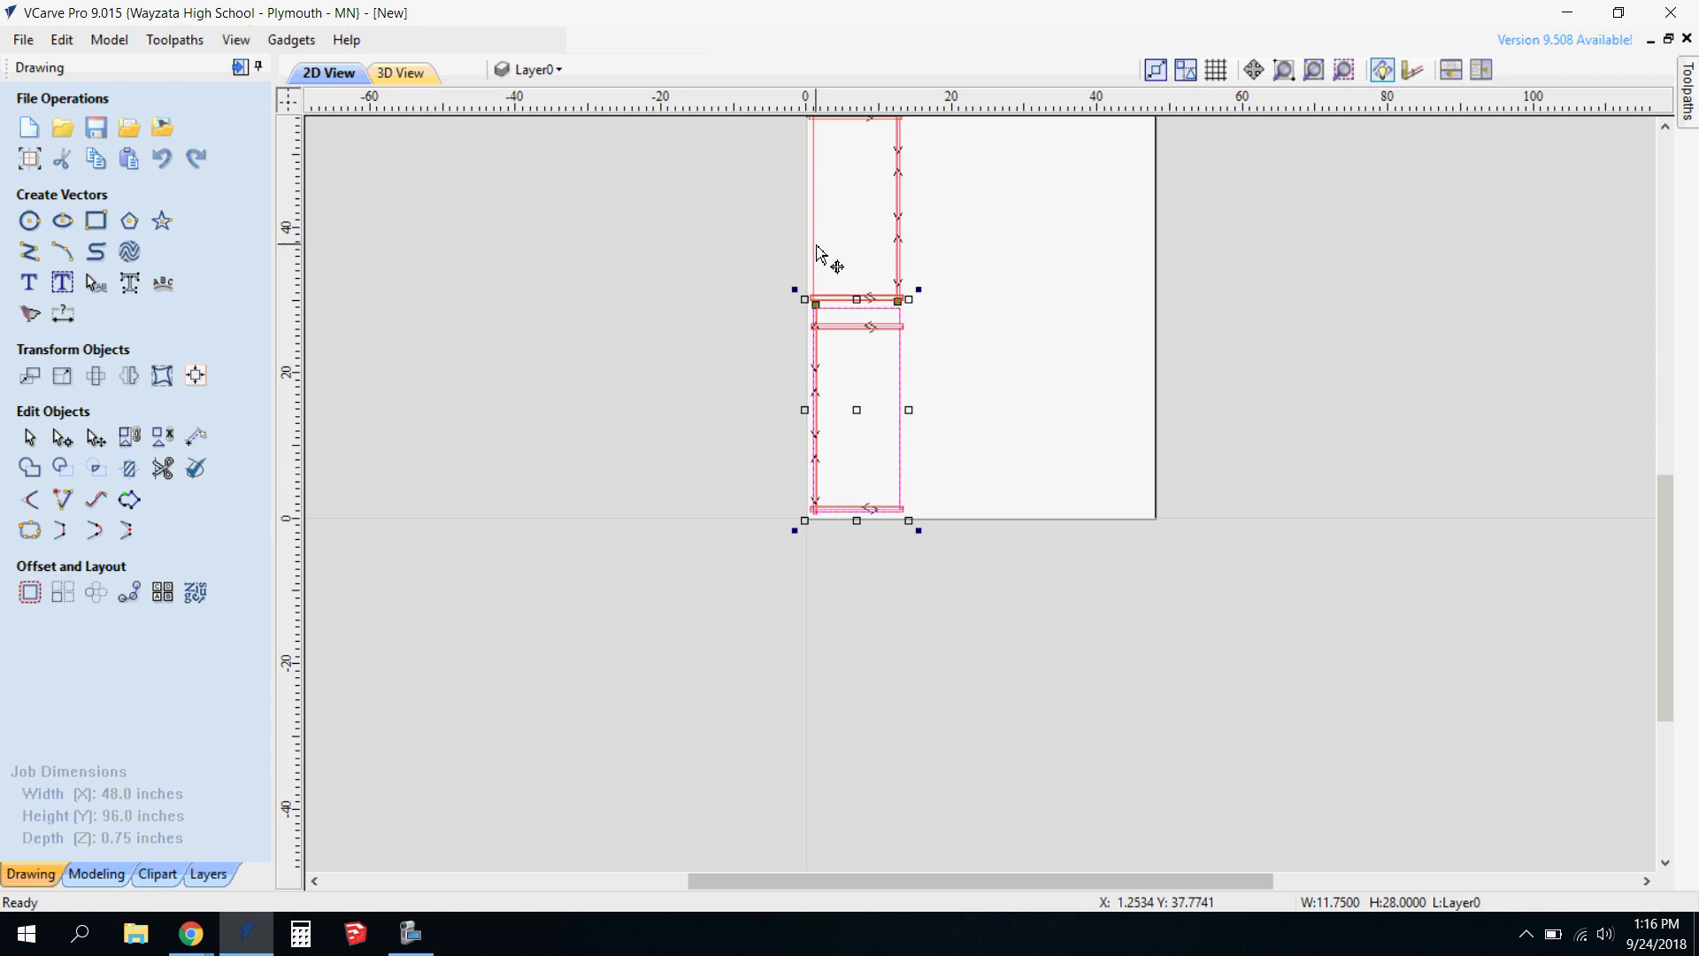
{"action": "left_click", "coordinate": [823, 254], "text": "shift"}
{"action": "left_click", "coordinate": [1651, 443]}
{"action": "left_click_drag", "start_coordinate": [1651, 442], "coordinate": [1647, 456]}
{"action": "left_click", "coordinate": [897, 495], "text": "shift"}
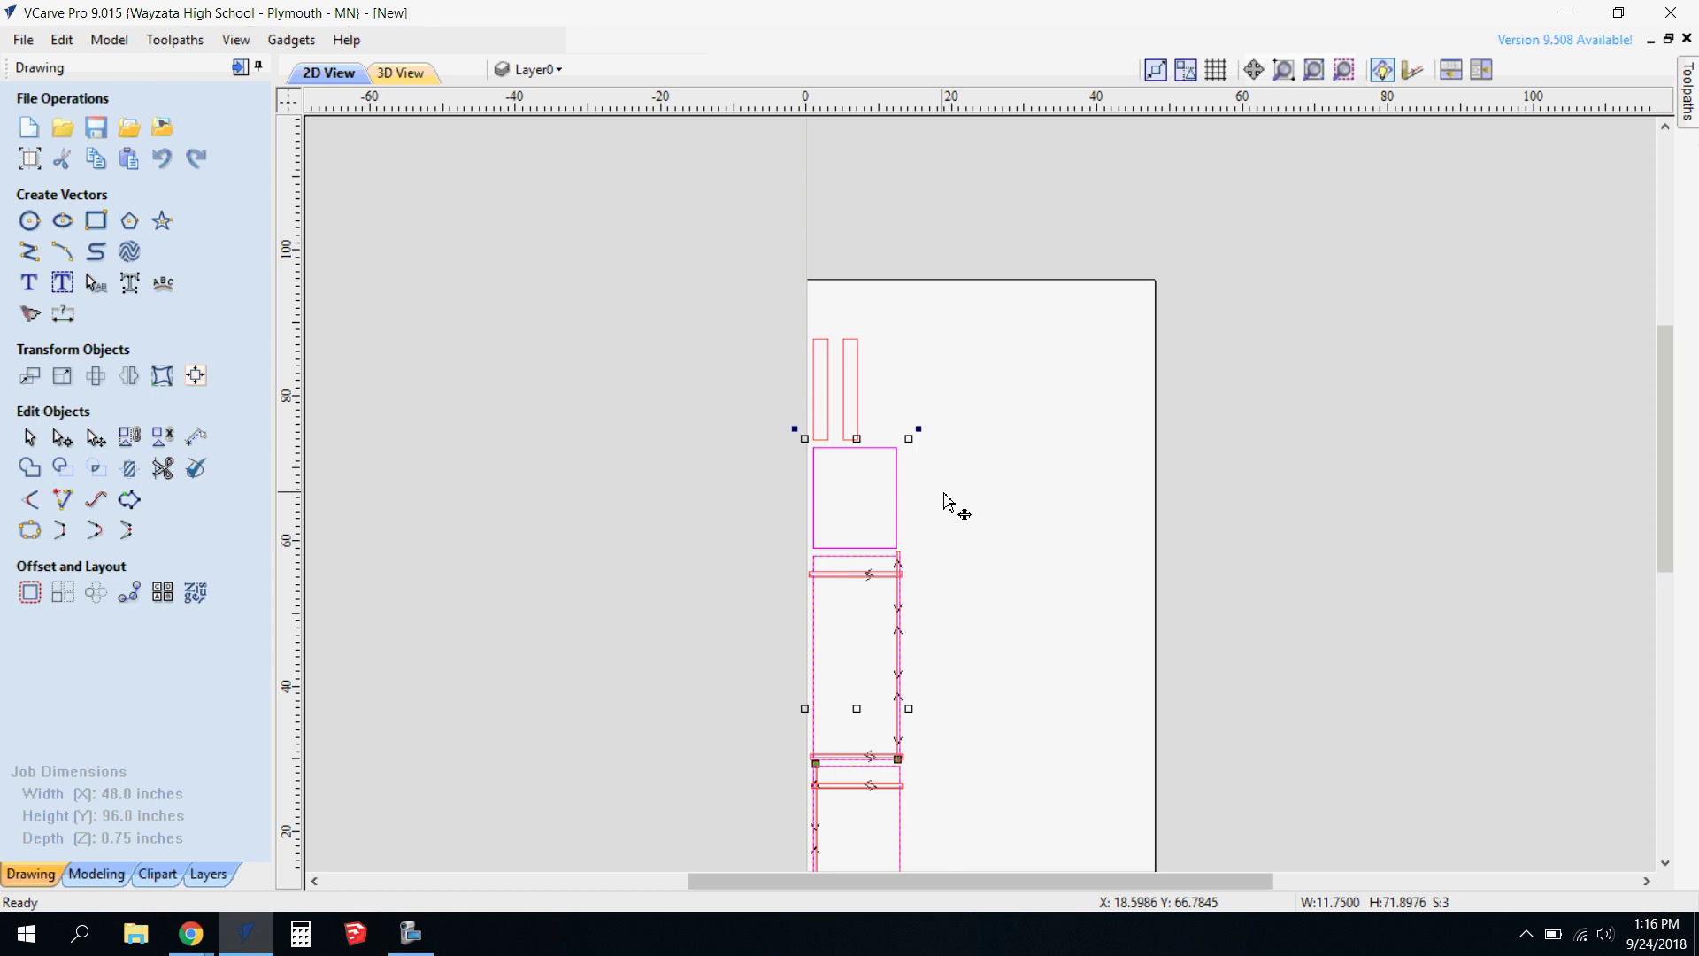
Start a 2D profile toolpath for the selected side and shelf outlines with a cut depth of 0.76 inches.
{"action": "left_click", "coordinate": [1688, 124]}
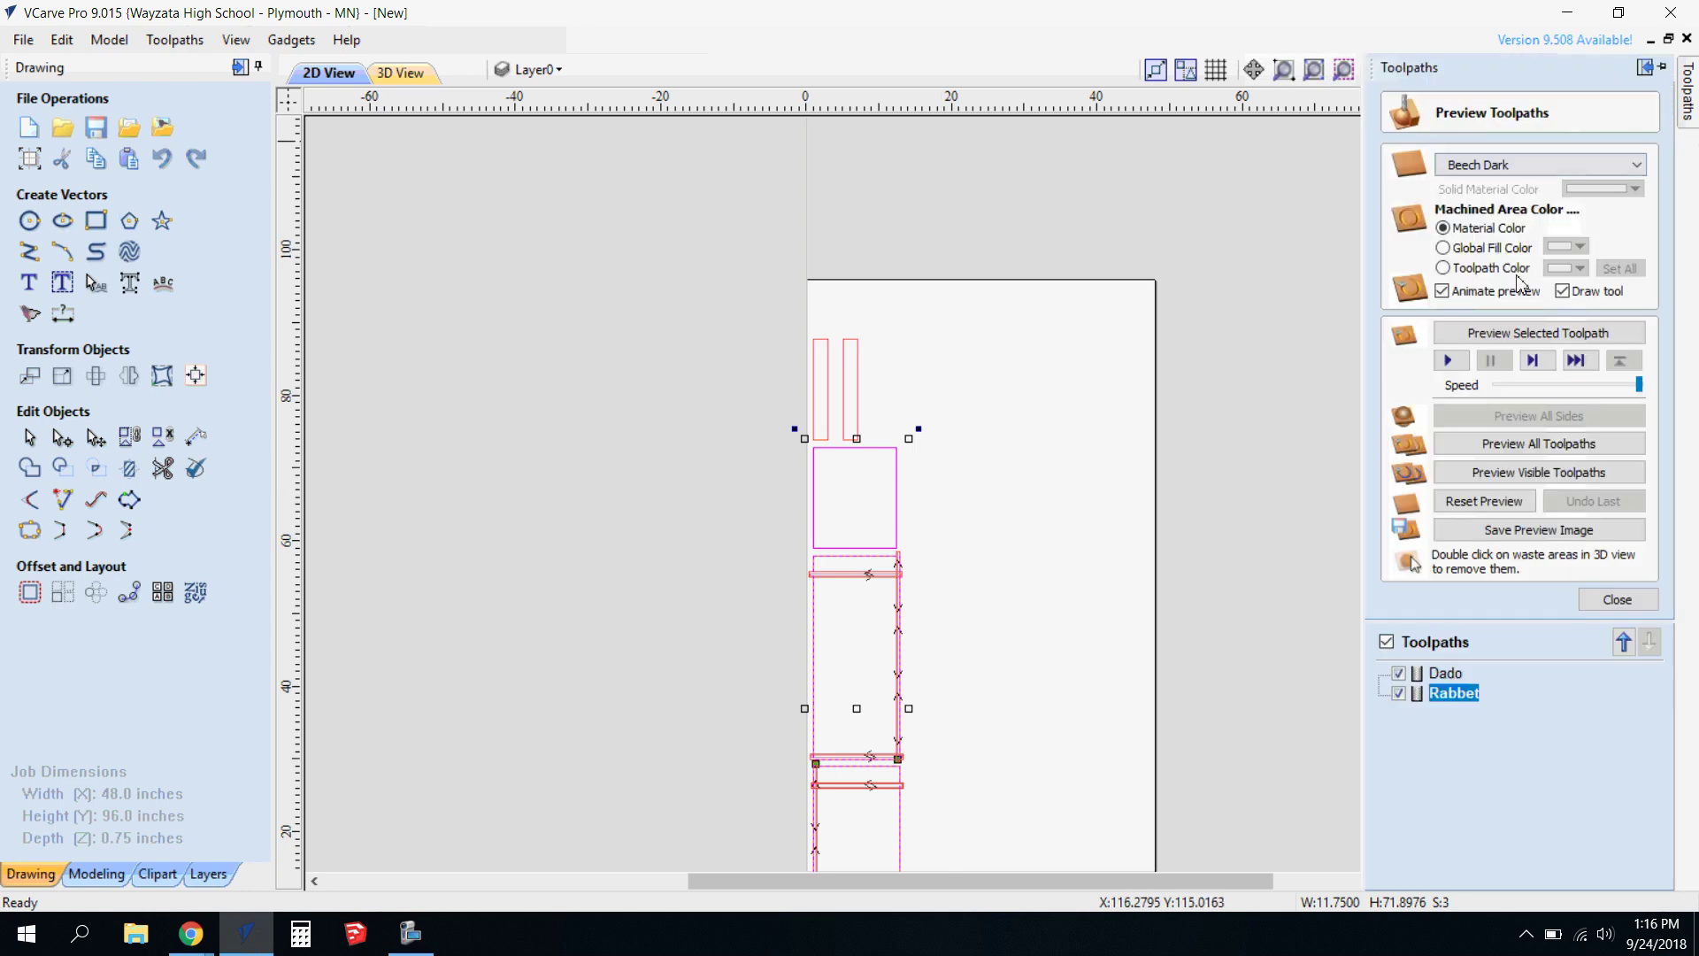
{"action": "left_click", "coordinate": [1617, 600]}
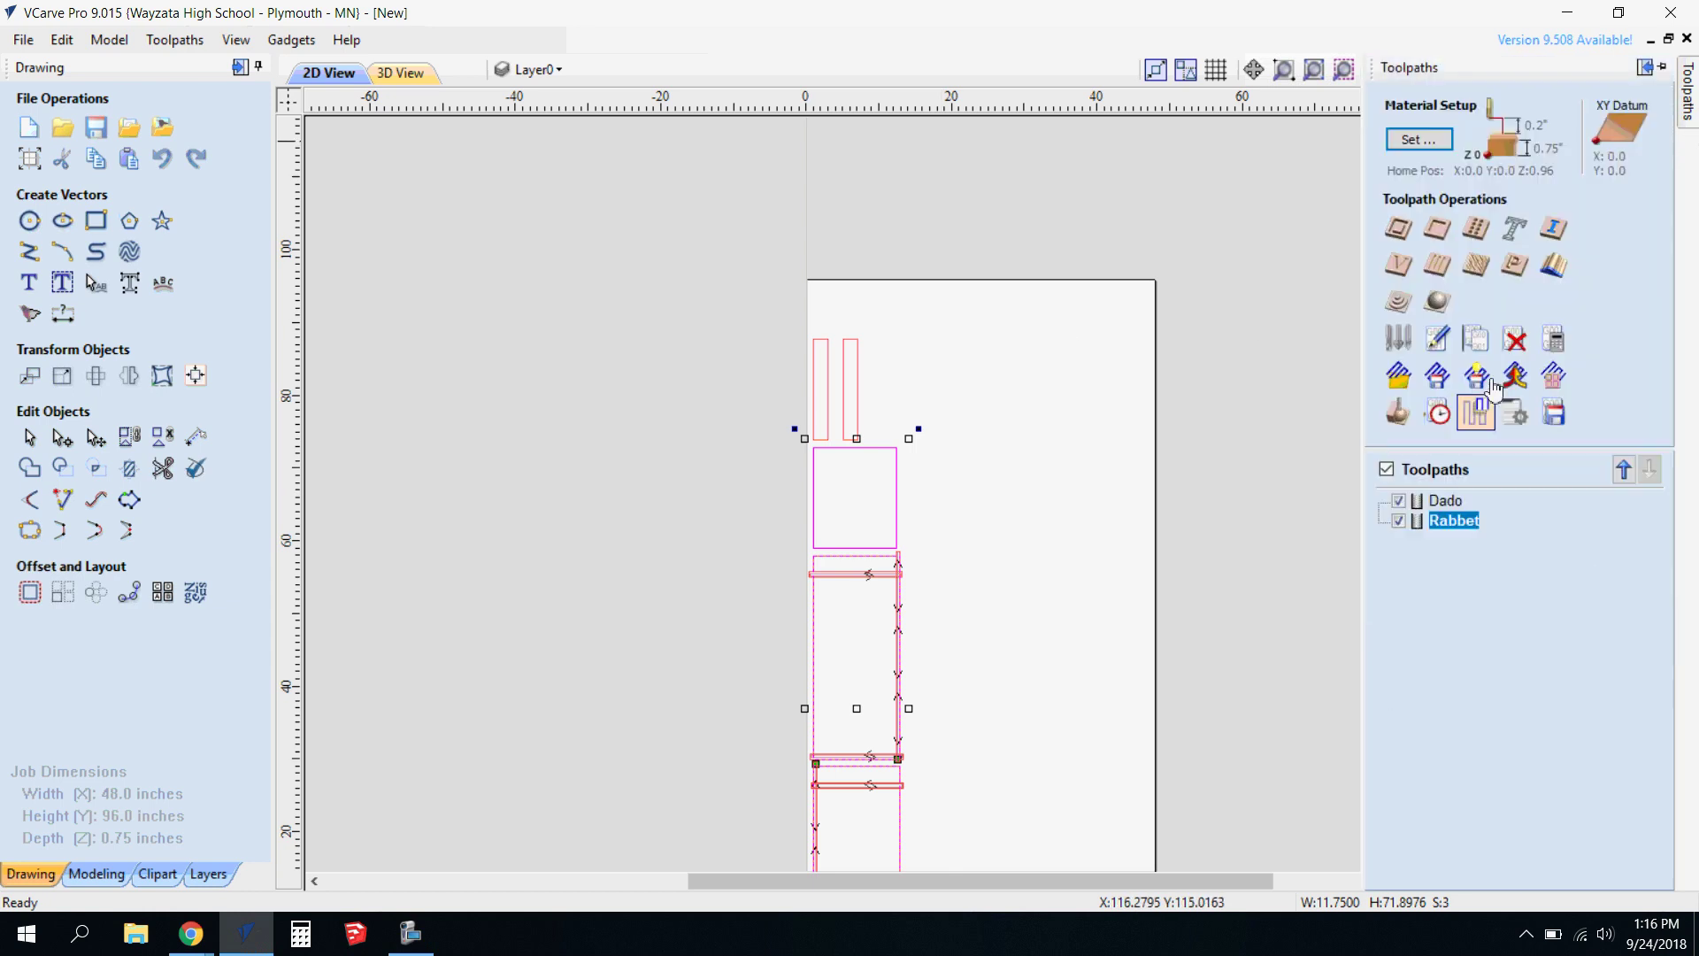
{"action": "left_click", "coordinate": [1406, 244]}
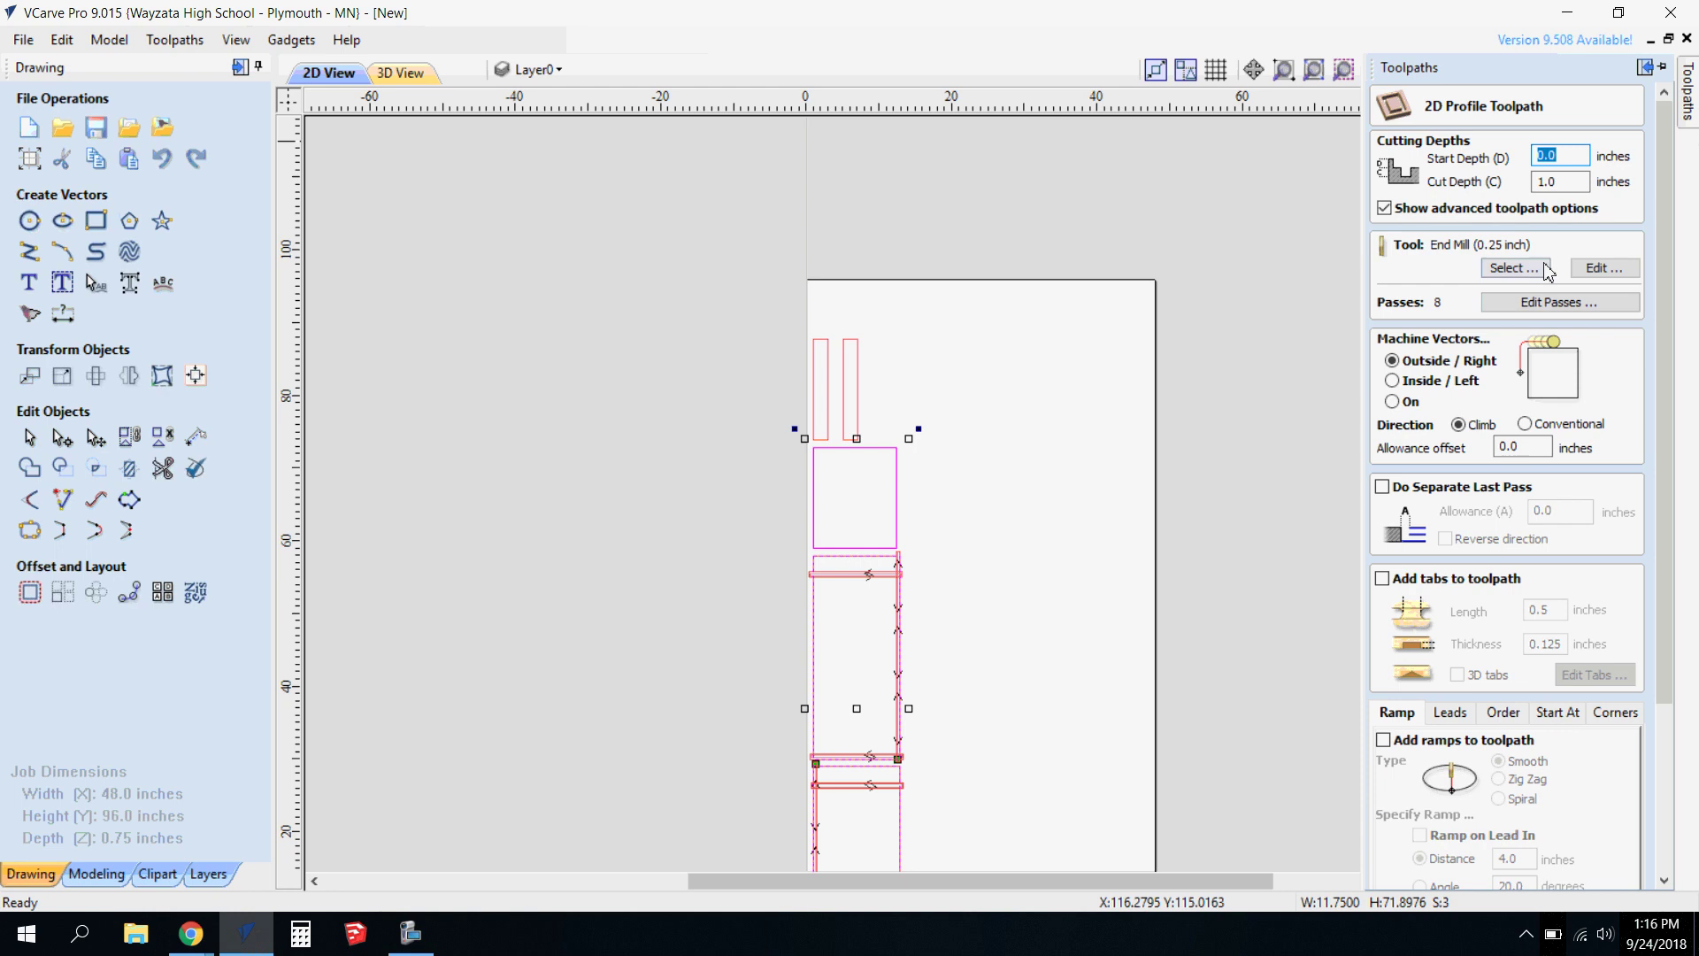
{"action": "key", "text": "Tab"}
{"action": "type", "text": ".7"}
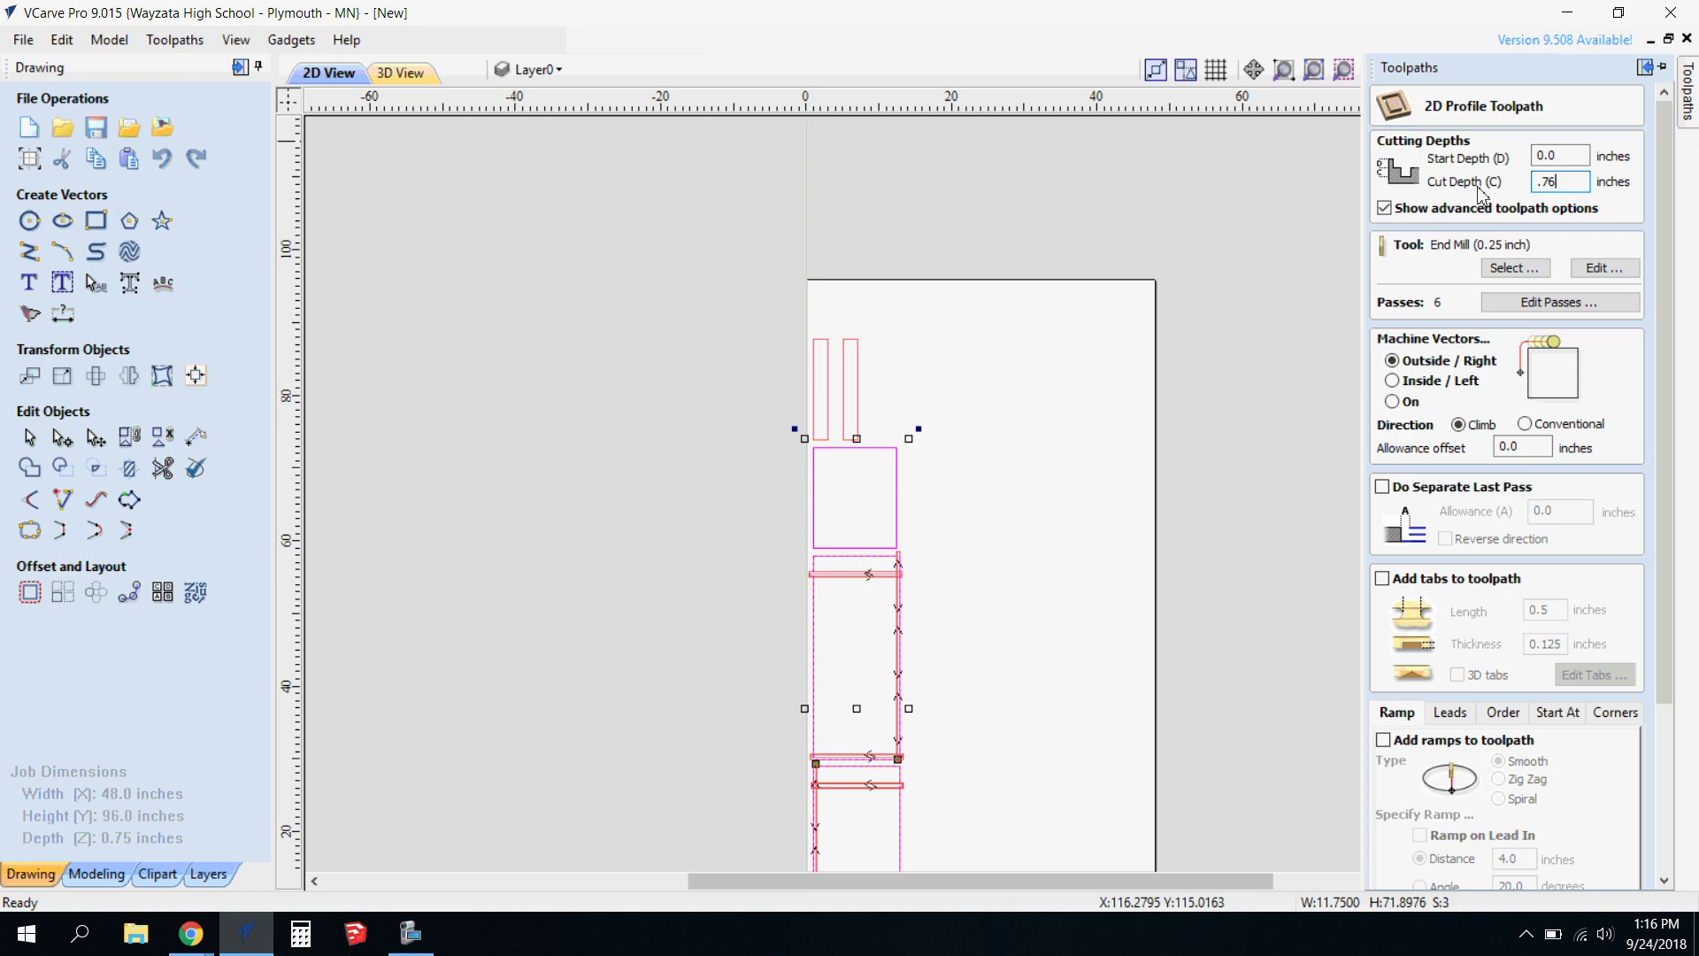
Use the 0.375 inch end mill for the side and shelf profile toolpath.
{"action": "left_click", "coordinate": [1514, 267]}
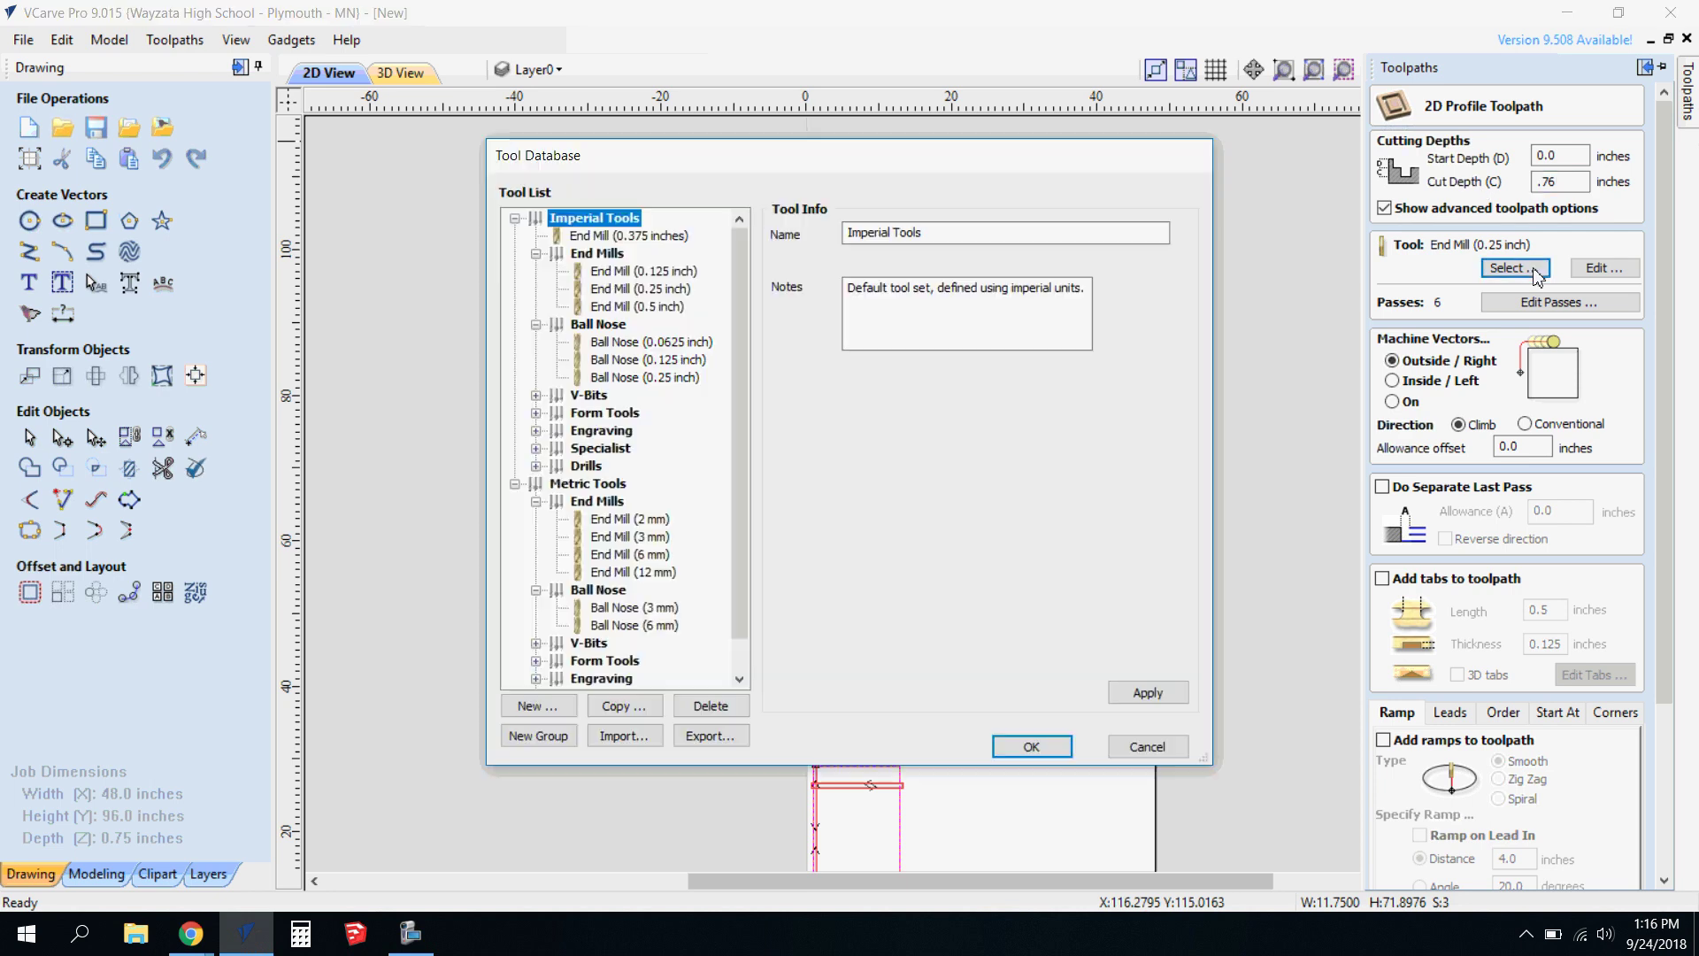
{"action": "left_click", "coordinate": [668, 235]}
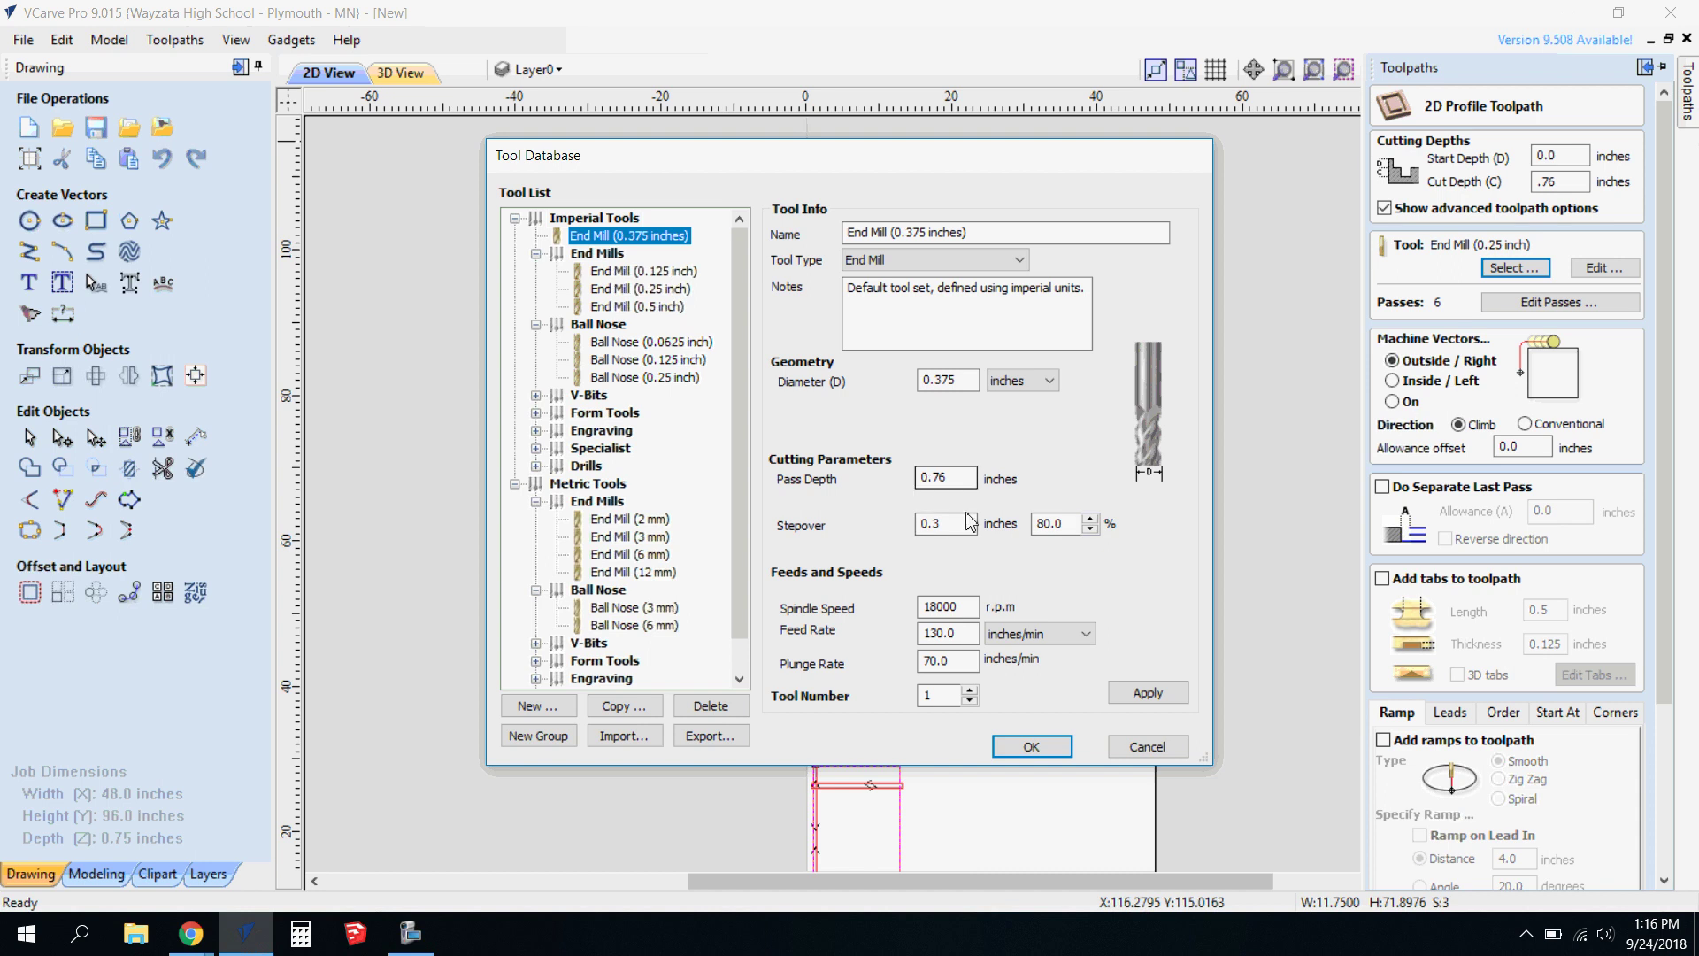
{"action": "left_click", "coordinate": [1033, 748]}
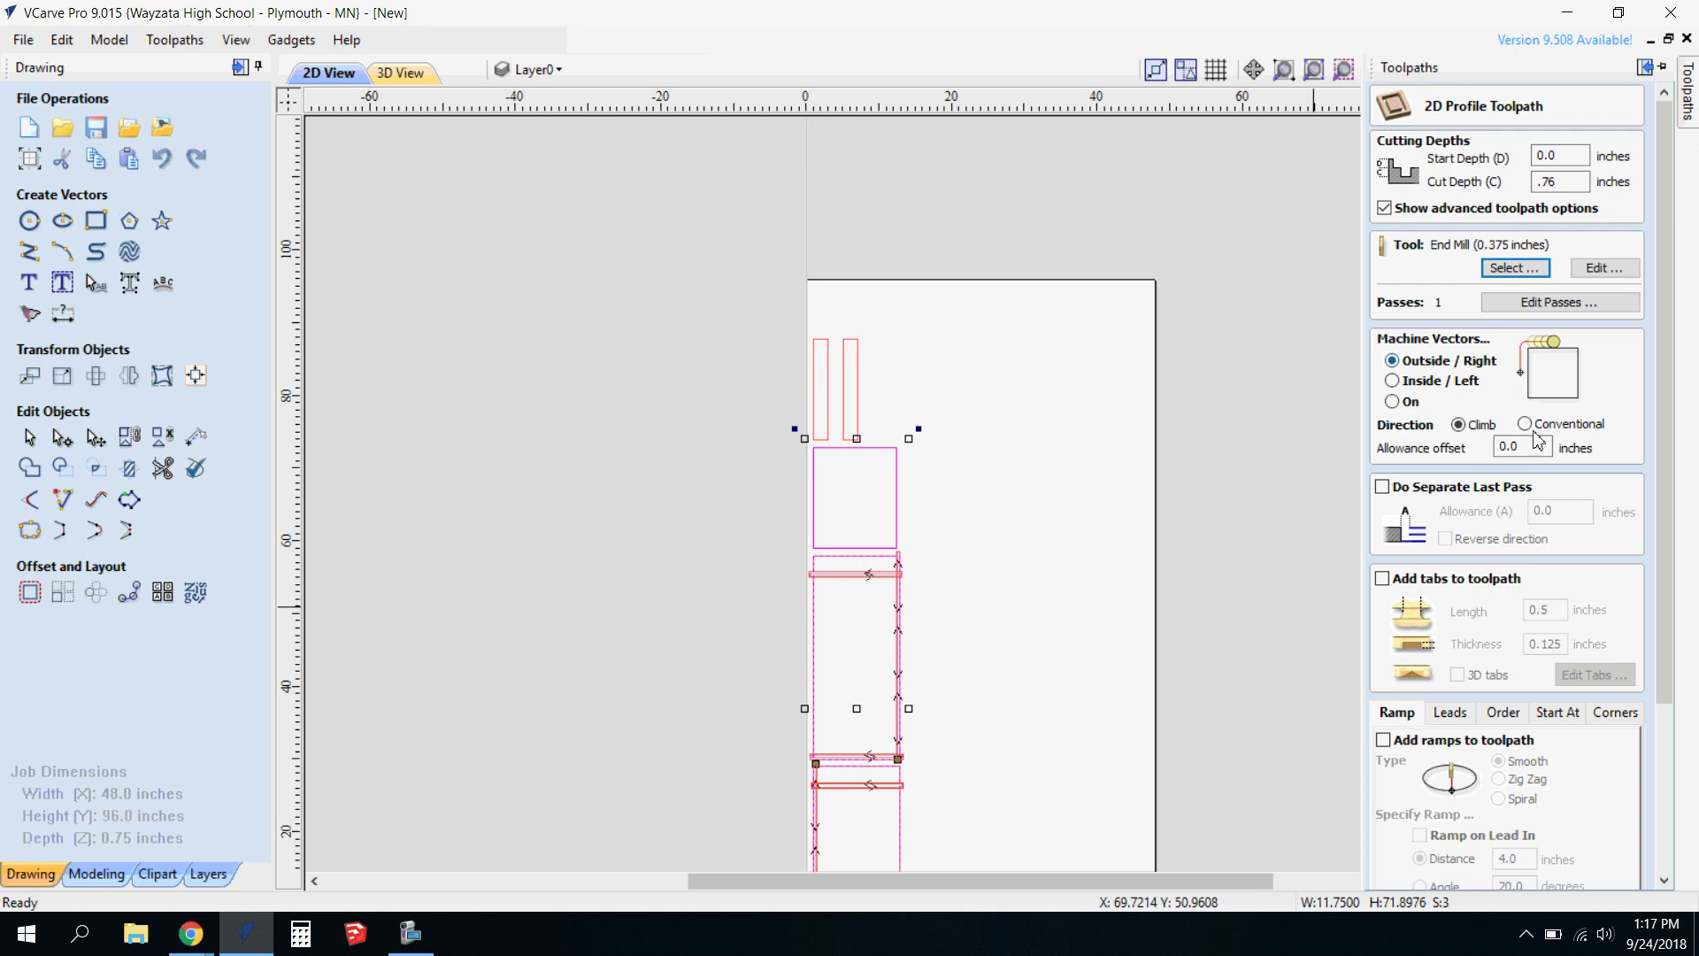
Add smooth ramps to the profile toolpath with a ramp distance of 1 inch.
{"action": "scroll", "coordinate": [1520, 535], "scroll_direction": "down", "scroll_amount": 1}
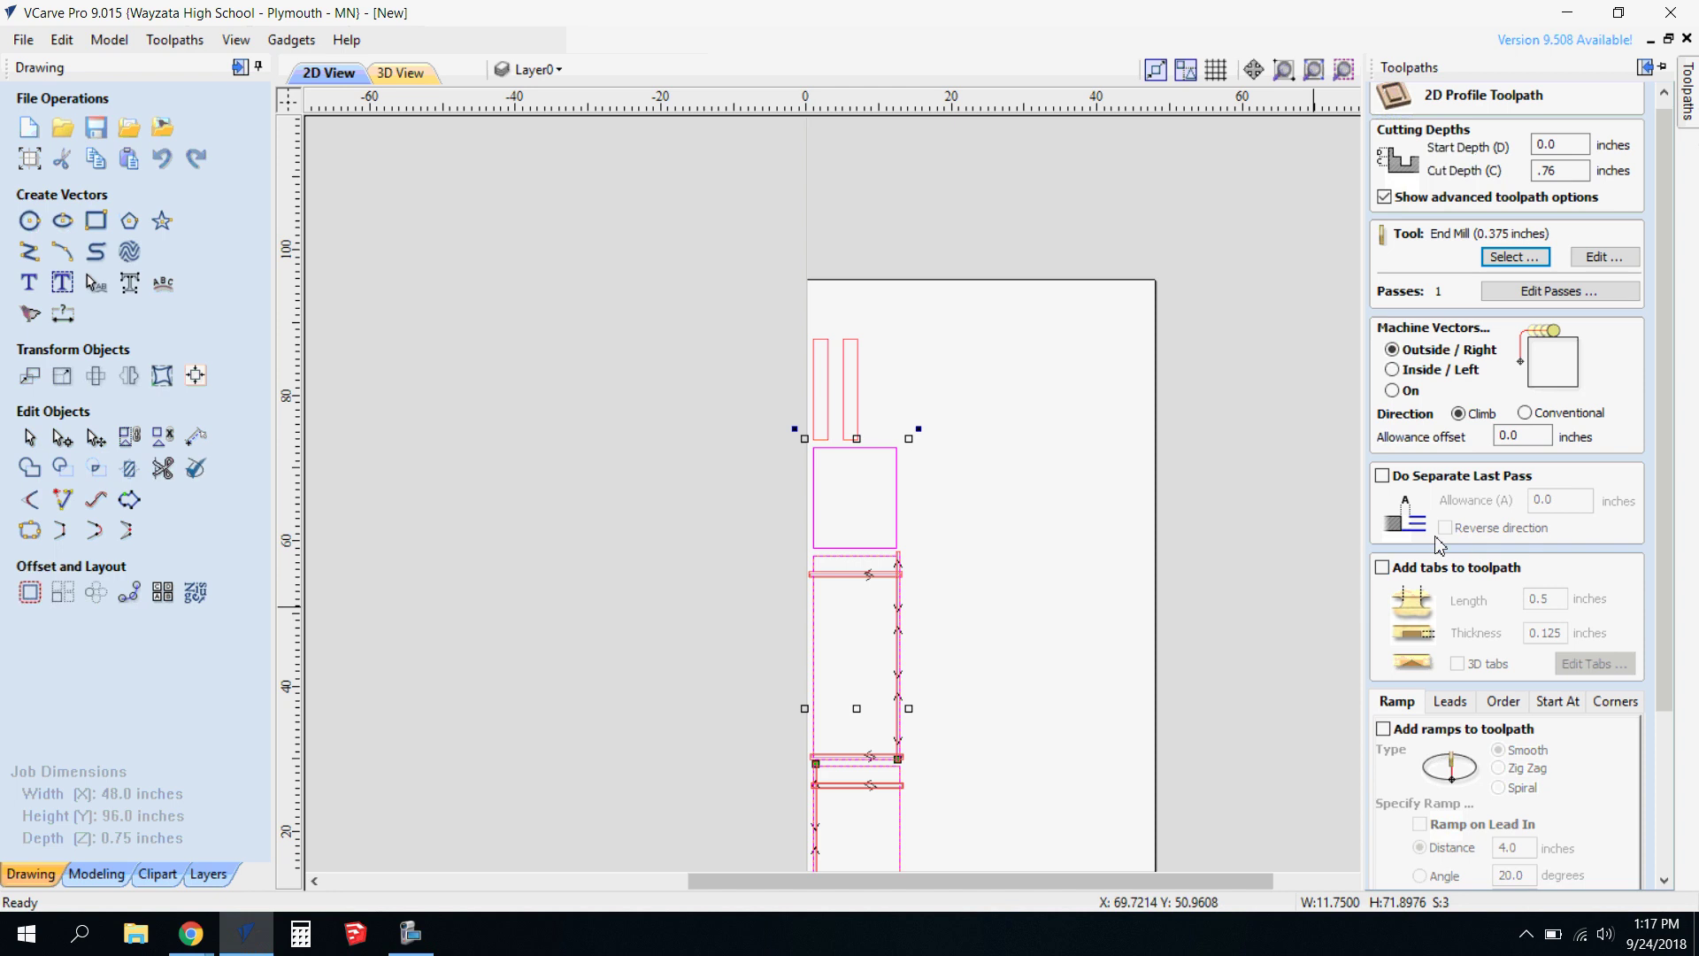
{"action": "scroll", "coordinate": [1439, 543], "scroll_direction": "down", "scroll_amount": 1}
{"action": "left_click", "coordinate": [1383, 717]}
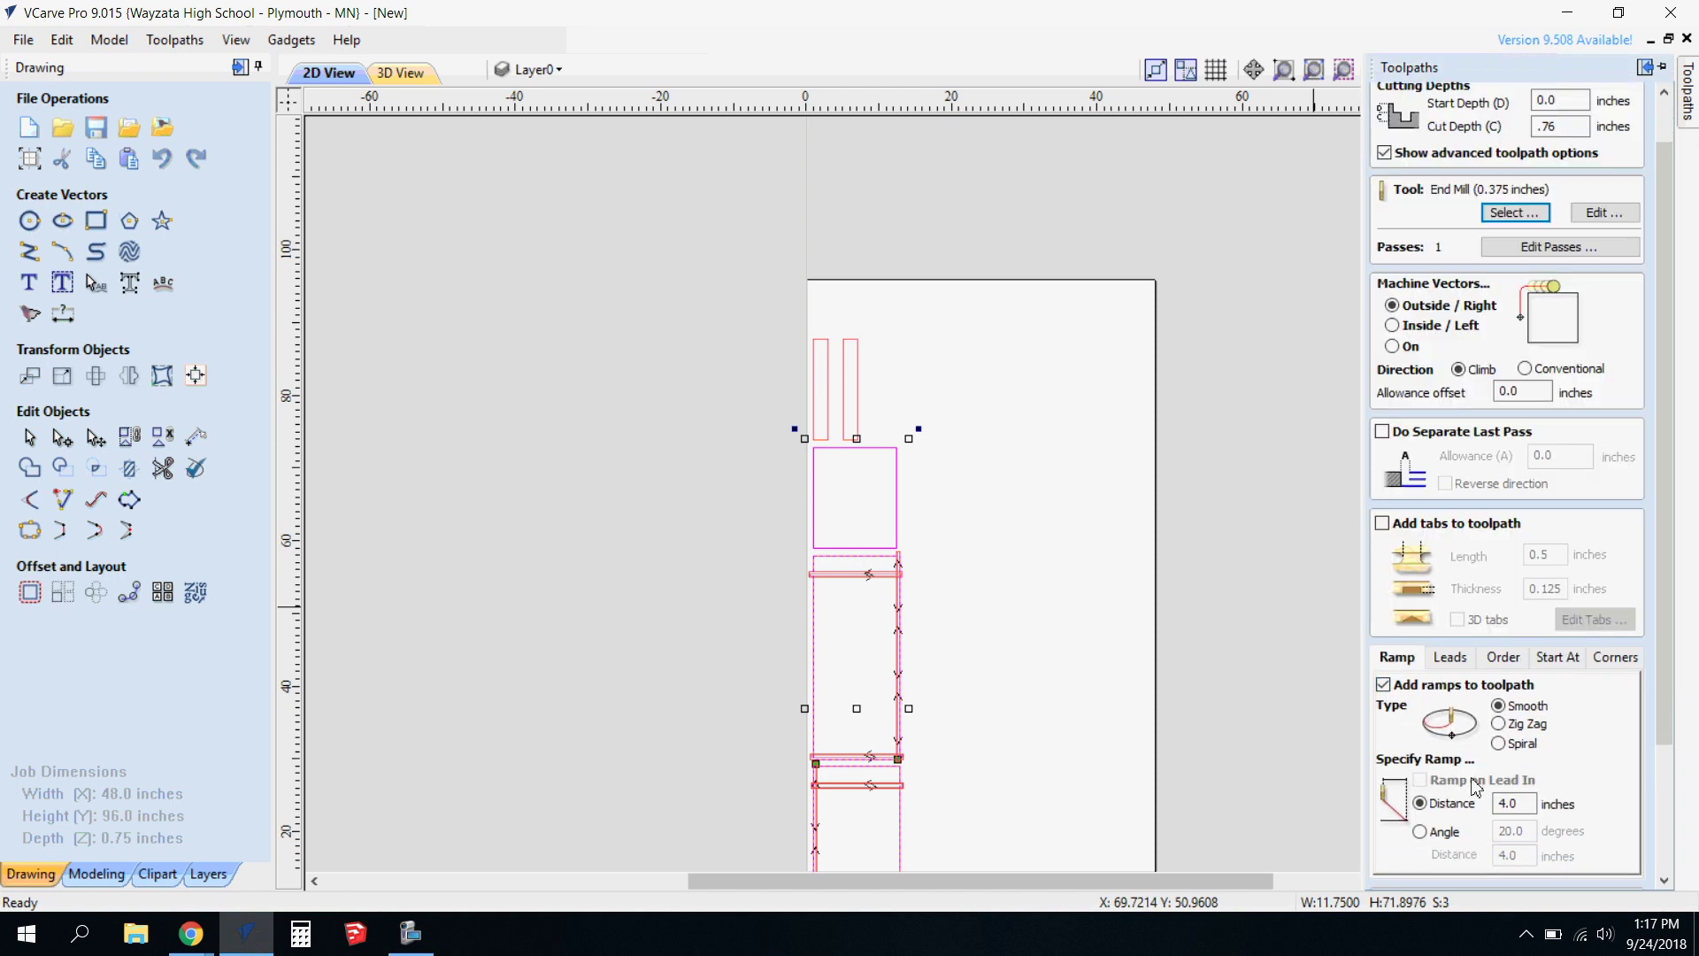
{"action": "left_click", "coordinate": [1438, 803]}
{"action": "type", "text": "1"}
{"action": "left_click_drag", "start_coordinate": [1663, 615], "coordinate": [1663, 742]}
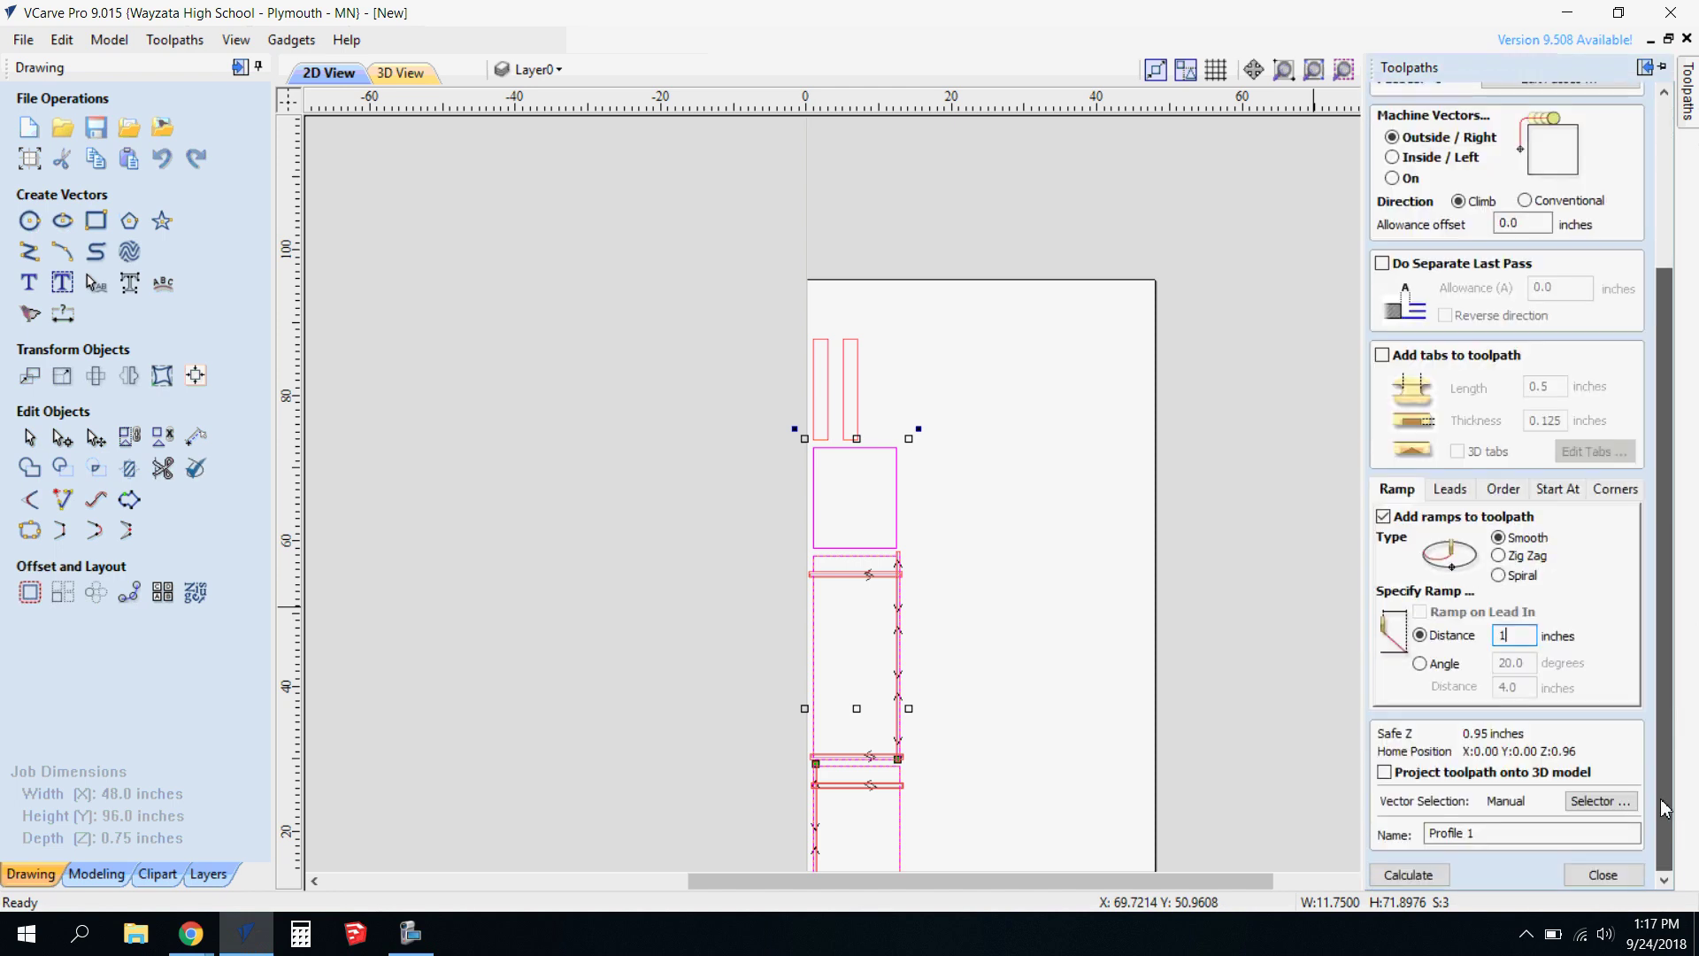
Name the profile toolpath Sides and Shelf and calculate it, accepting the cut through the material.
{"action": "left_click", "coordinate": [1490, 834]}
{"action": "type", "text": "Sides and Shelf"}
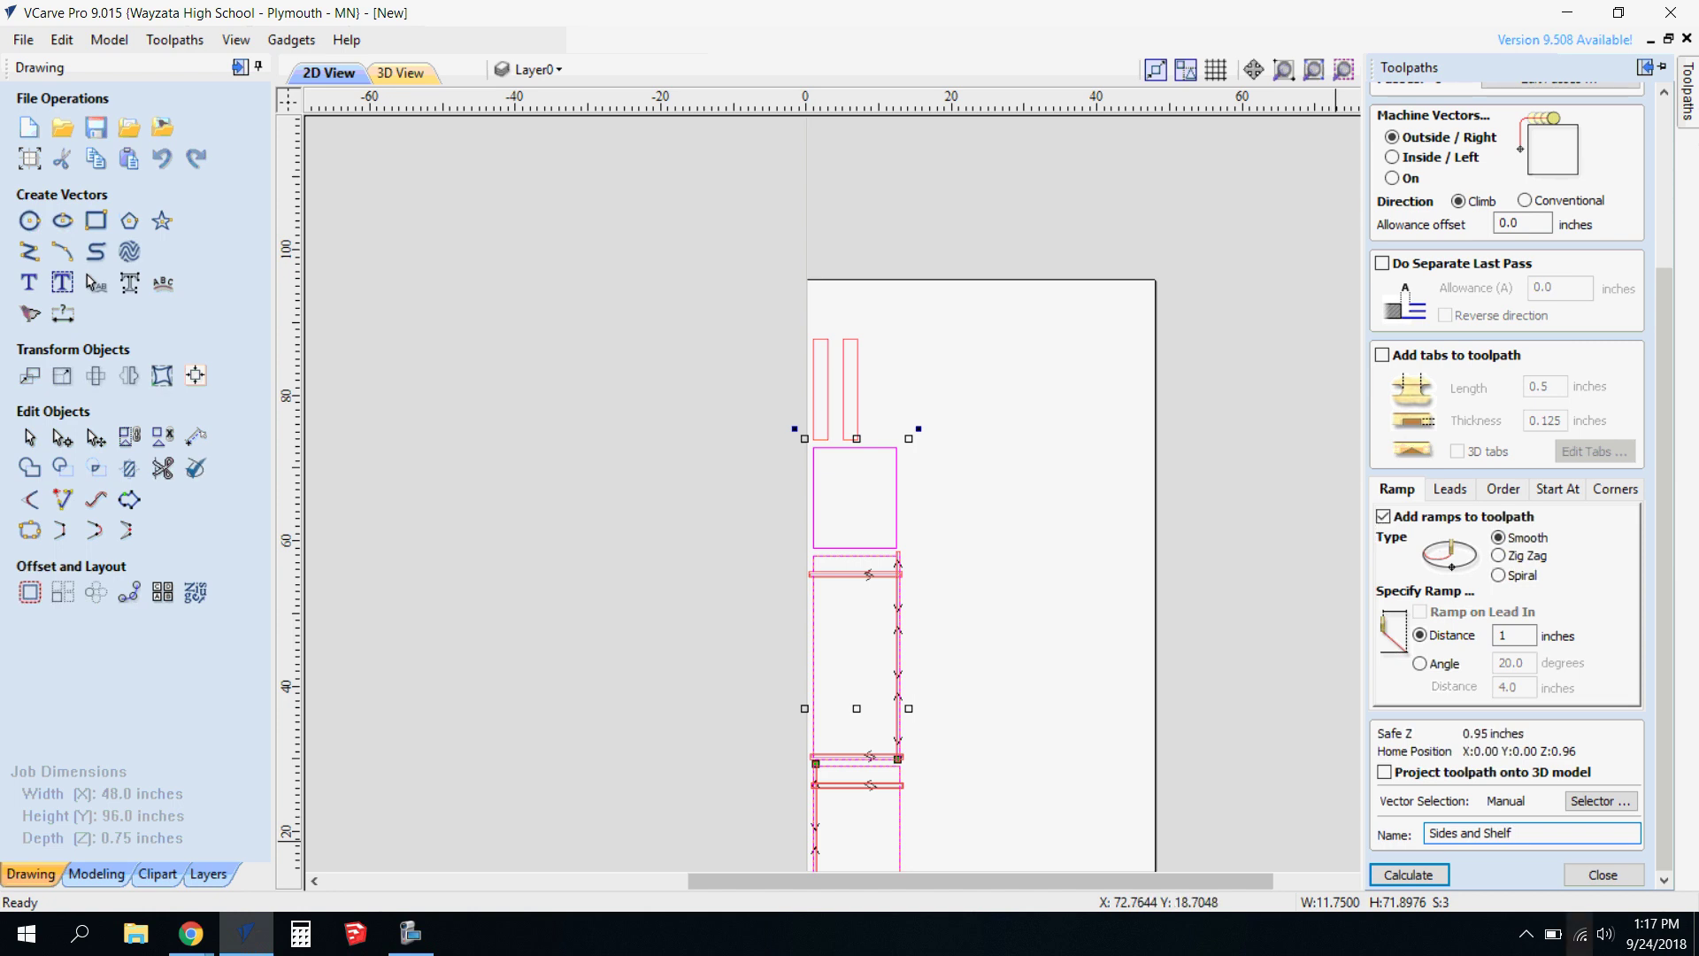
{"action": "left_click", "coordinate": [1429, 876]}
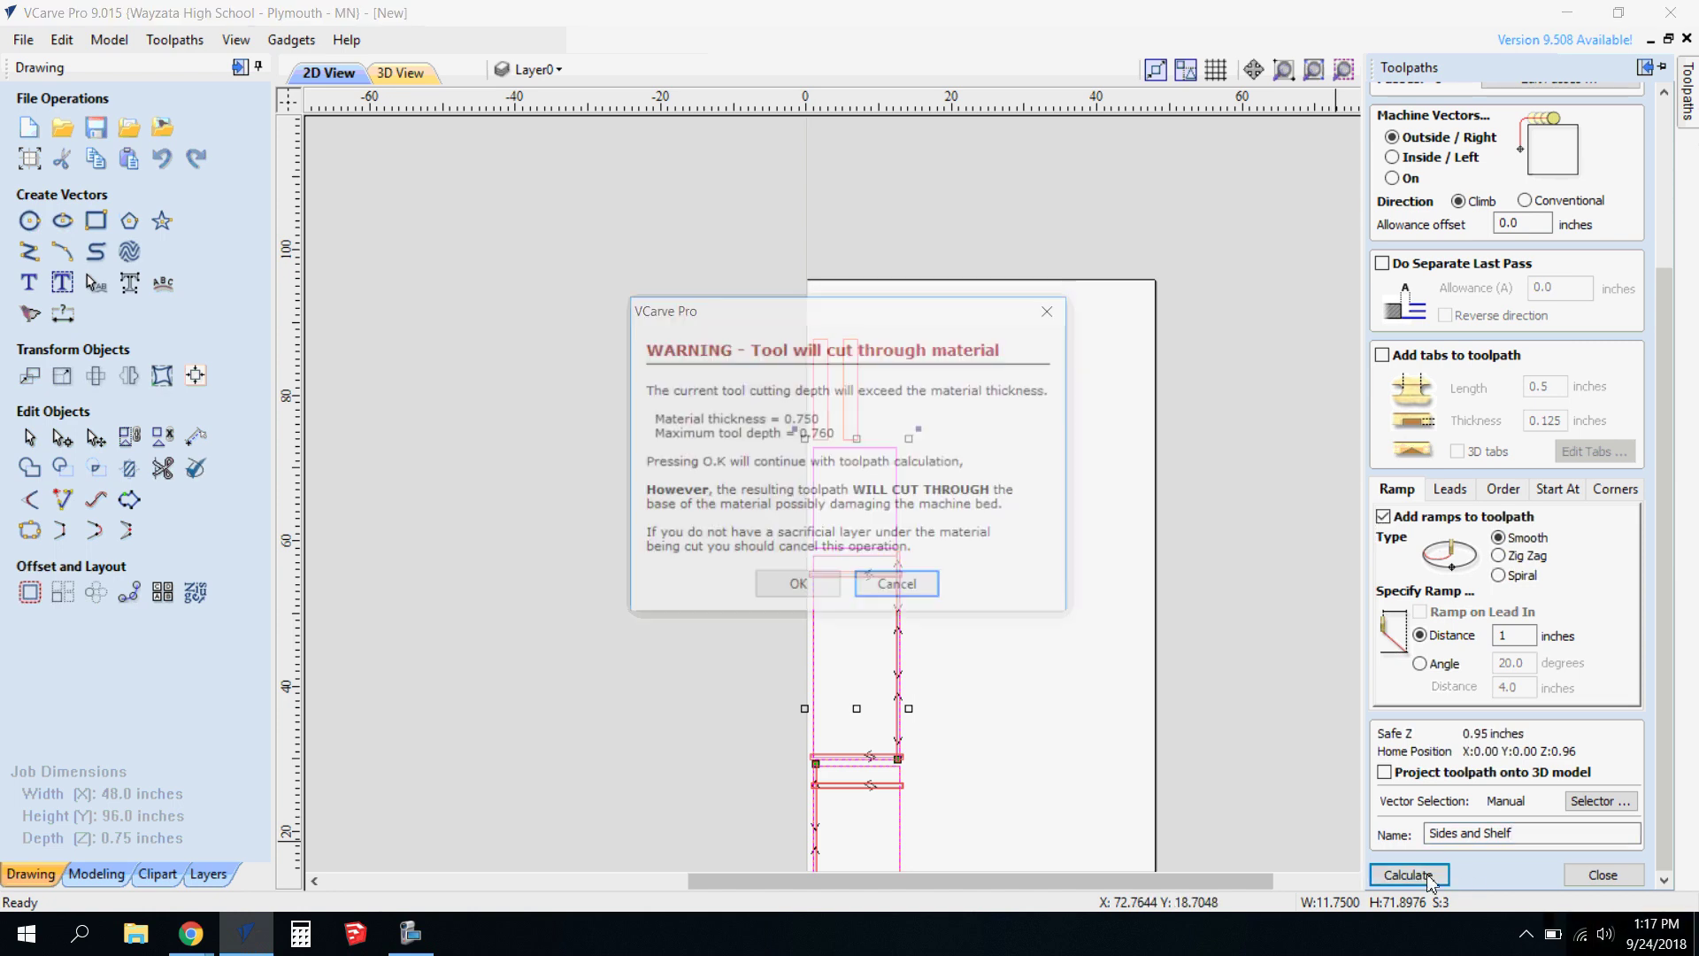
{"action": "left_click", "coordinate": [822, 597]}
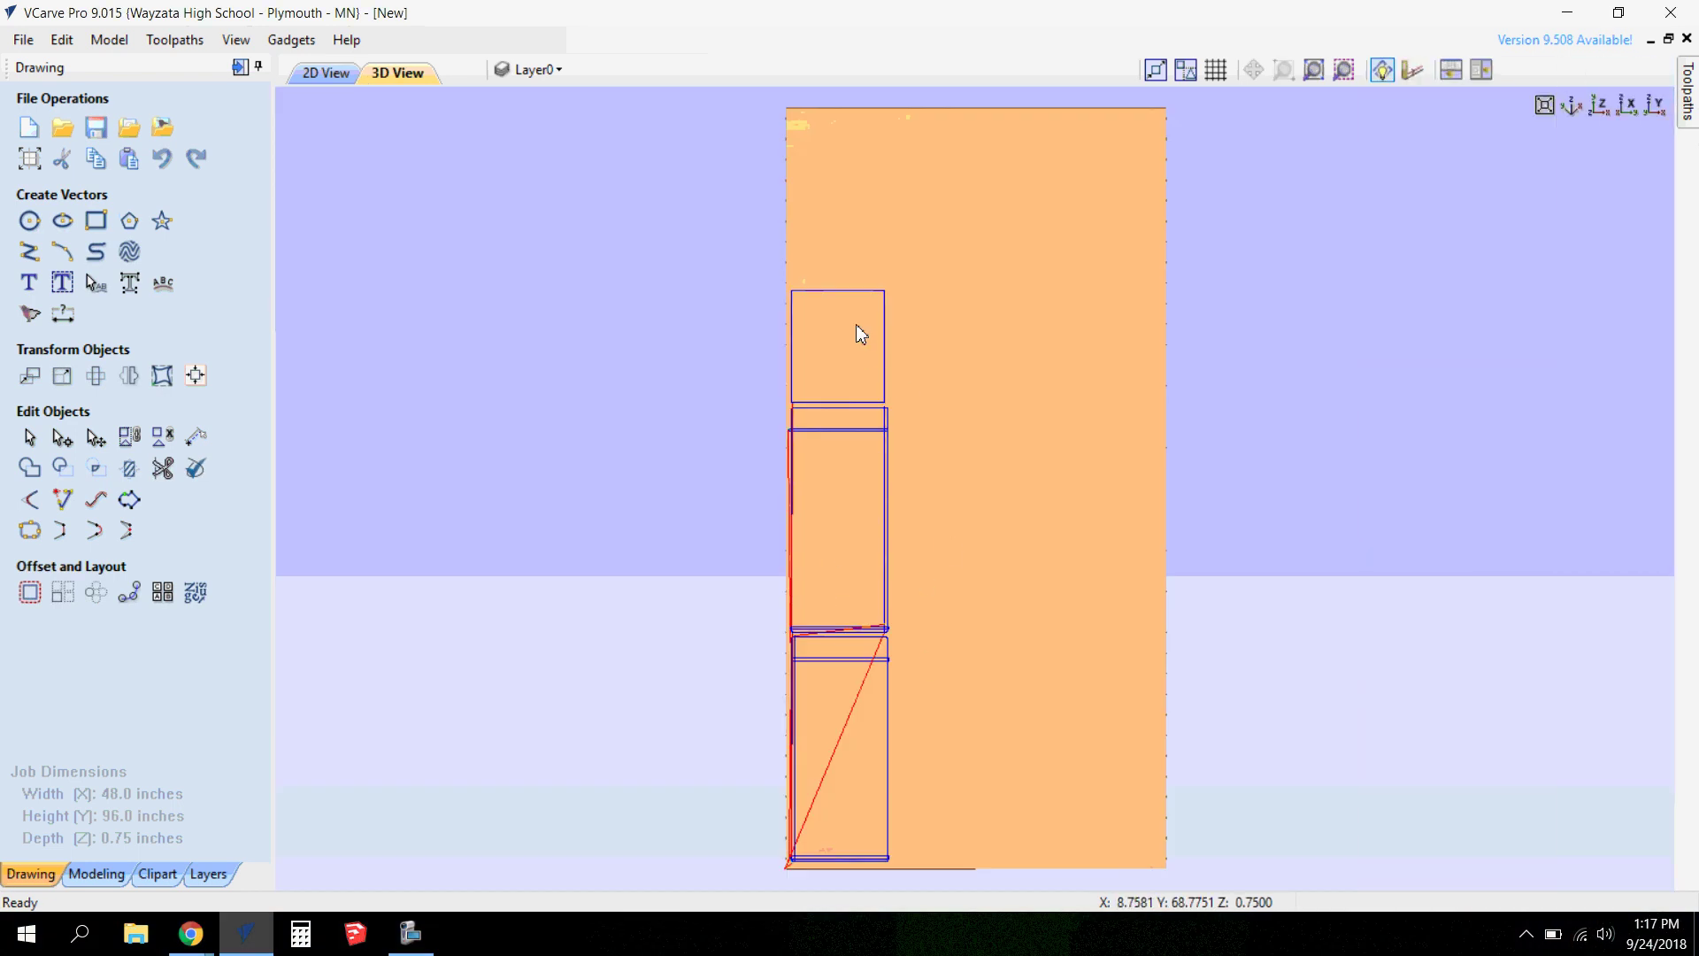
Select the two narrow strip rectangles above the shelf in the 2D view.
{"action": "left_click", "coordinate": [317, 74]}
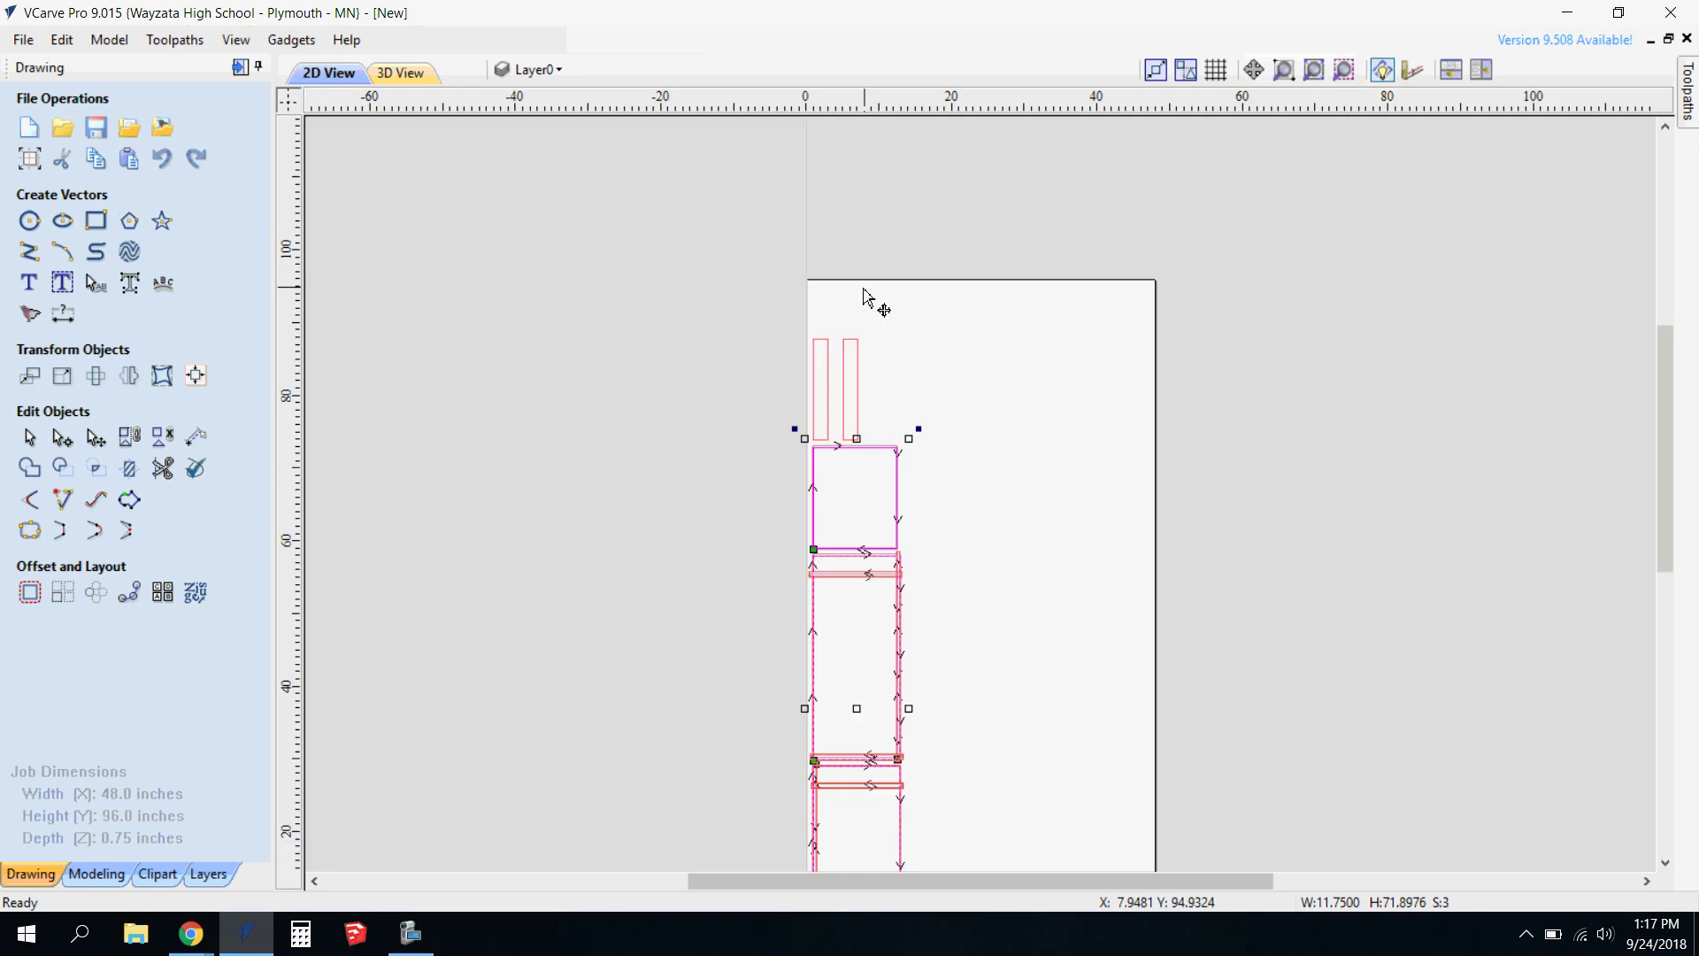
{"action": "left_click", "coordinate": [829, 360]}
{"action": "left_click", "coordinate": [911, 381]}
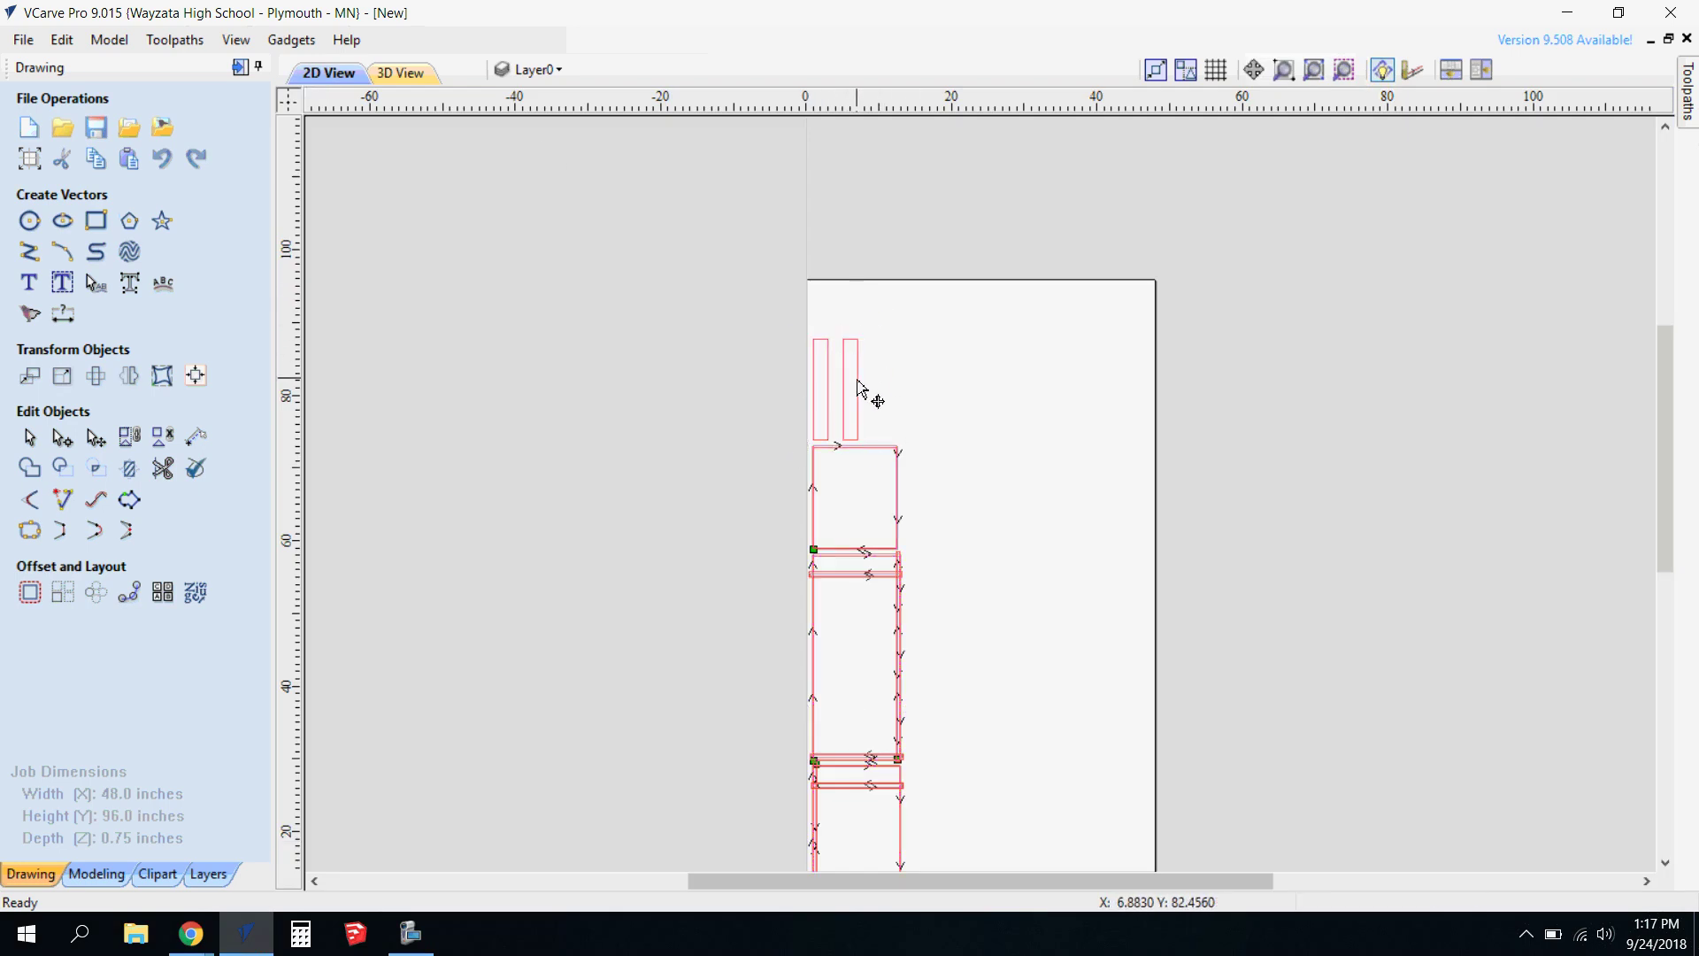
{"action": "left_click", "coordinate": [859, 380]}
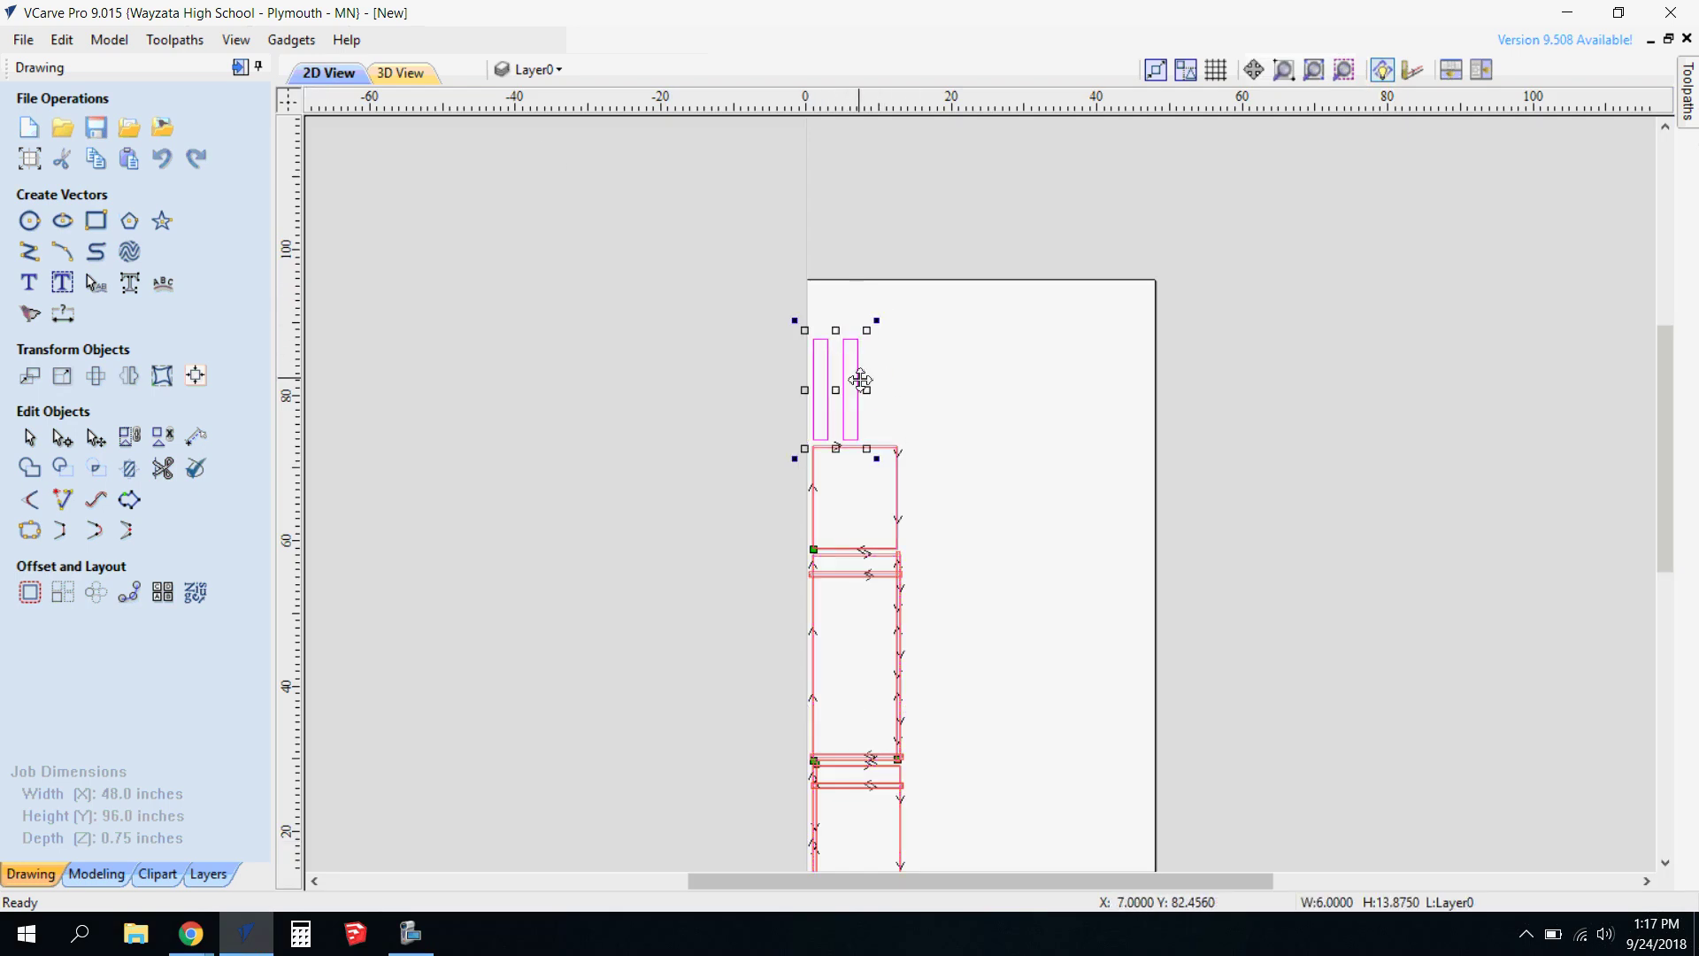
{"action": "left_click", "coordinate": [1689, 115]}
{"action": "left_click_drag", "start_coordinate": [794, 309], "coordinate": [902, 447]}
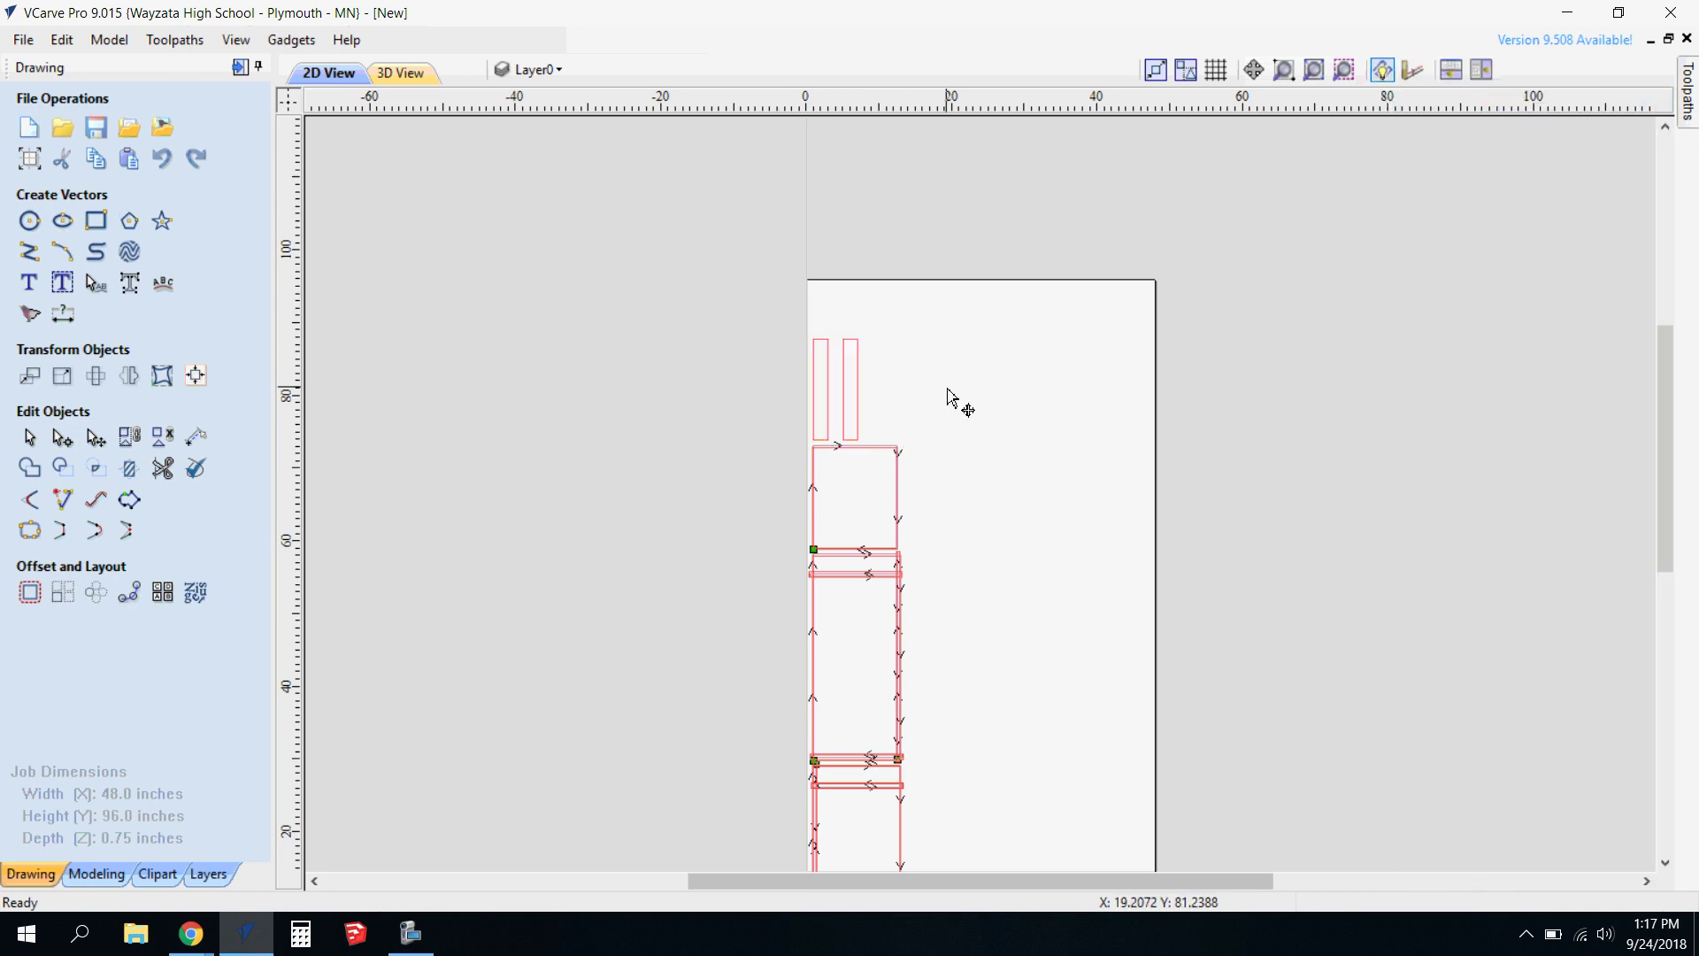
{"action": "left_click", "coordinate": [868, 379]}
Start another 2D profile toolpath for the two strips, keeping the 0.76 inch cut depth and 0.375 inch end mill.
{"action": "left_click", "coordinate": [1695, 91]}
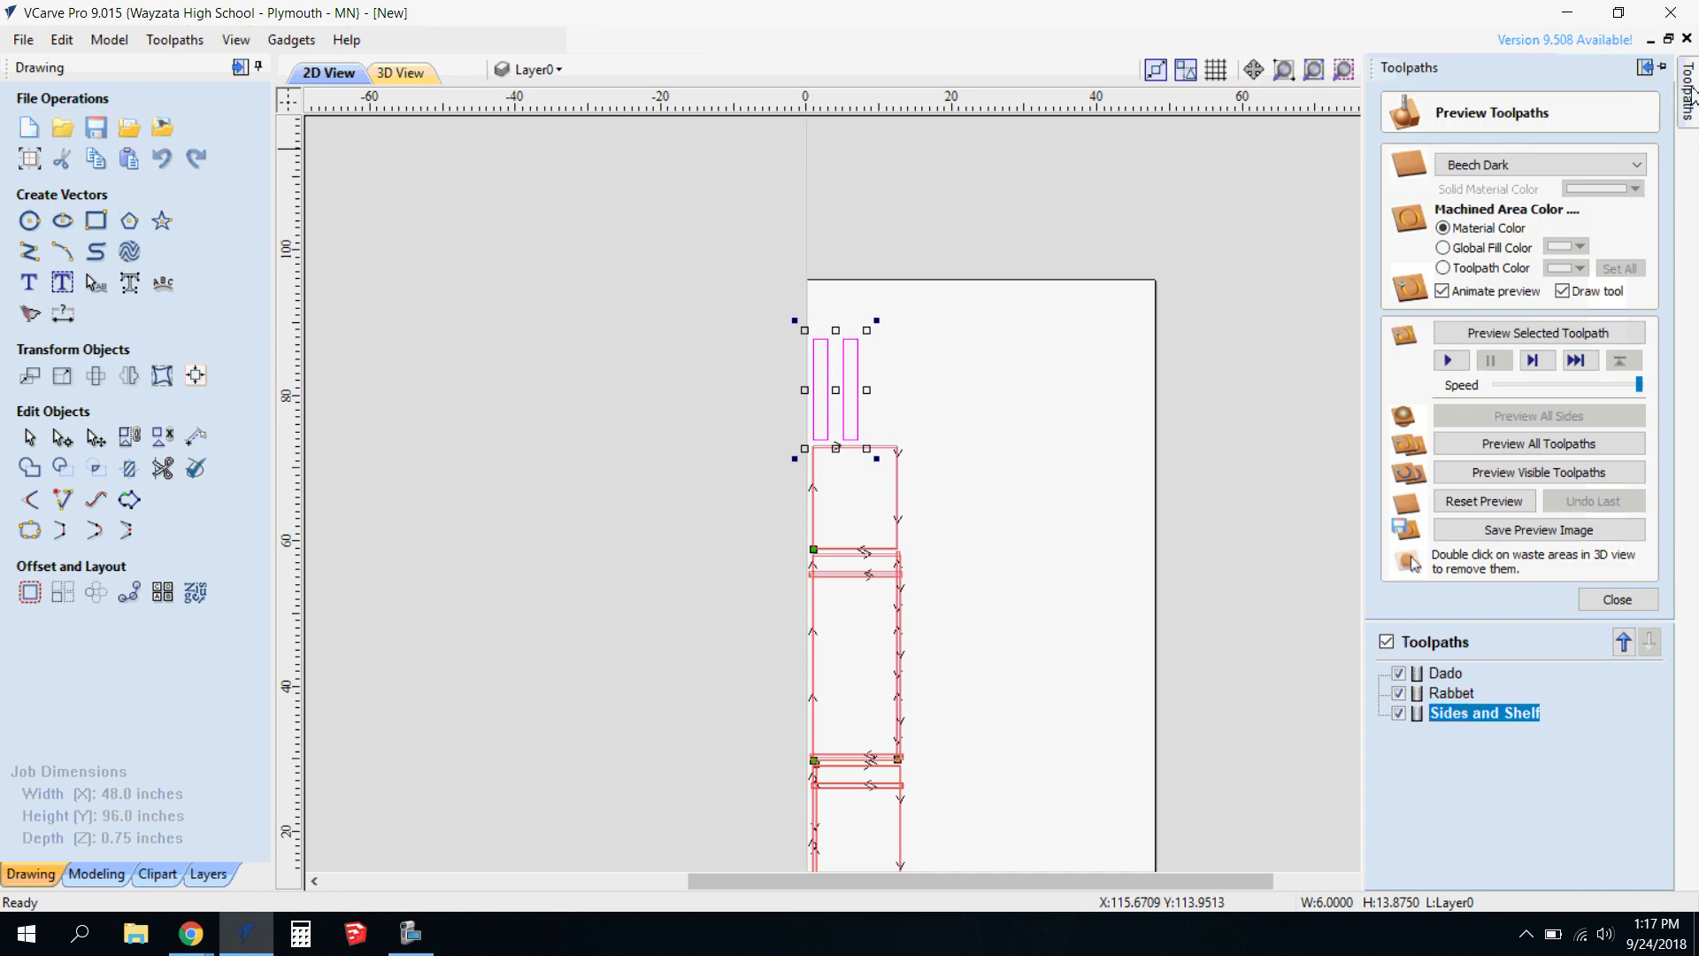
{"action": "left_click", "coordinate": [1618, 607]}
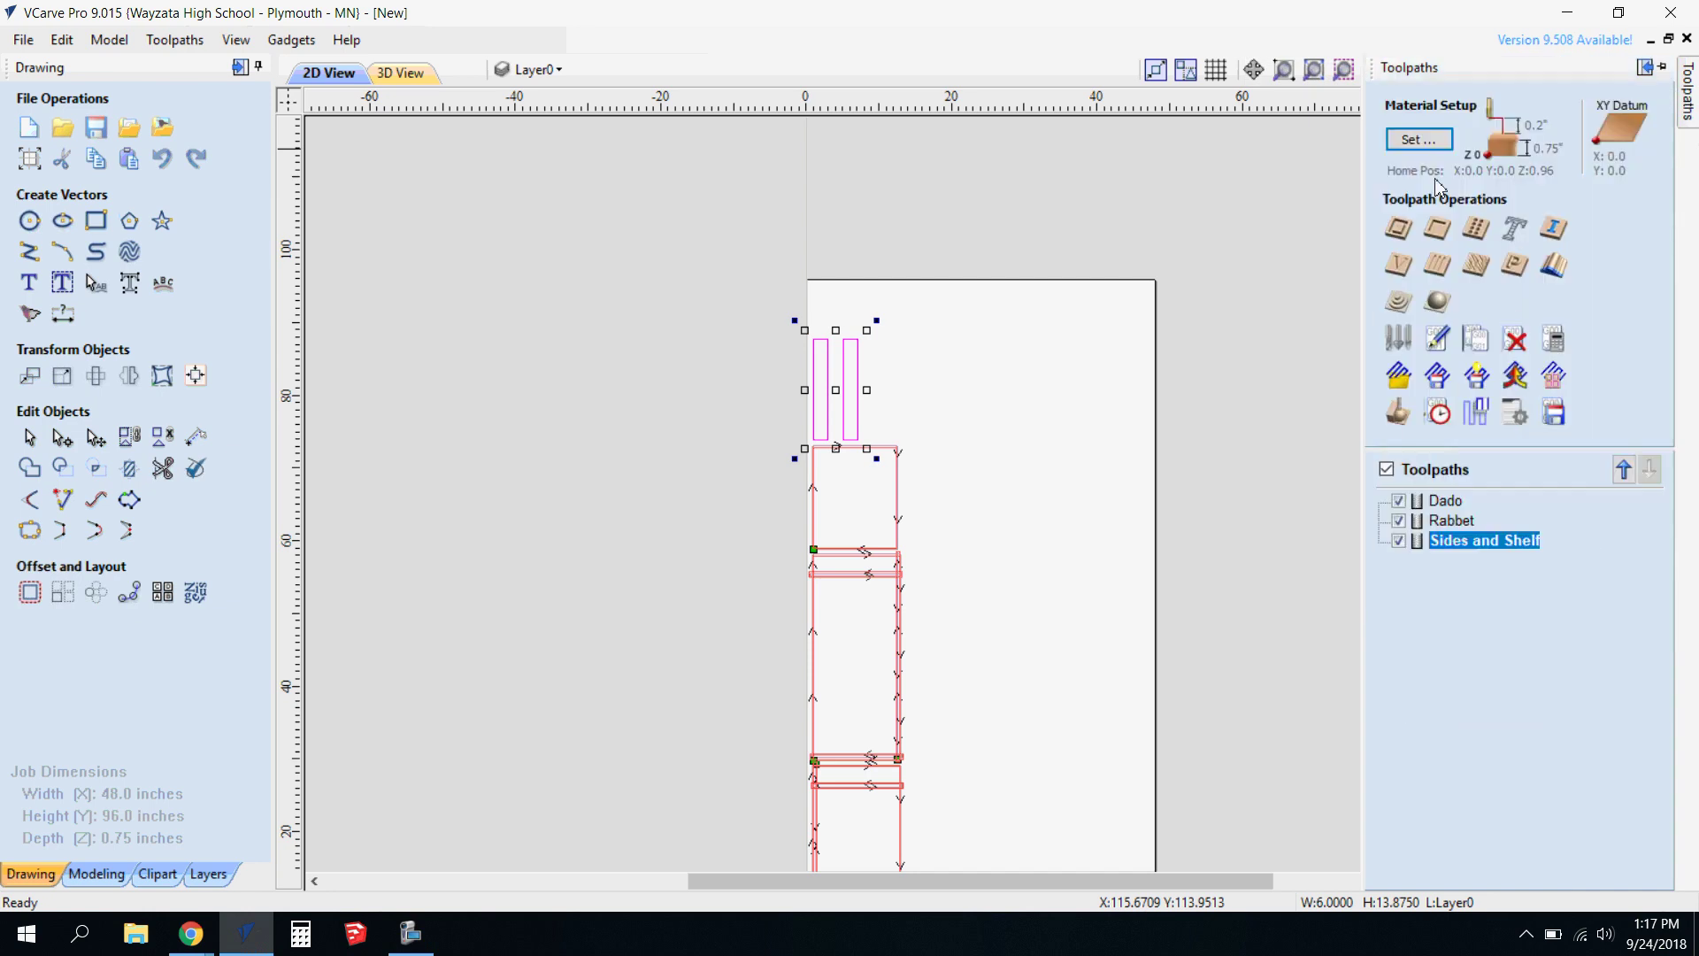
{"action": "left_click", "coordinate": [1398, 230]}
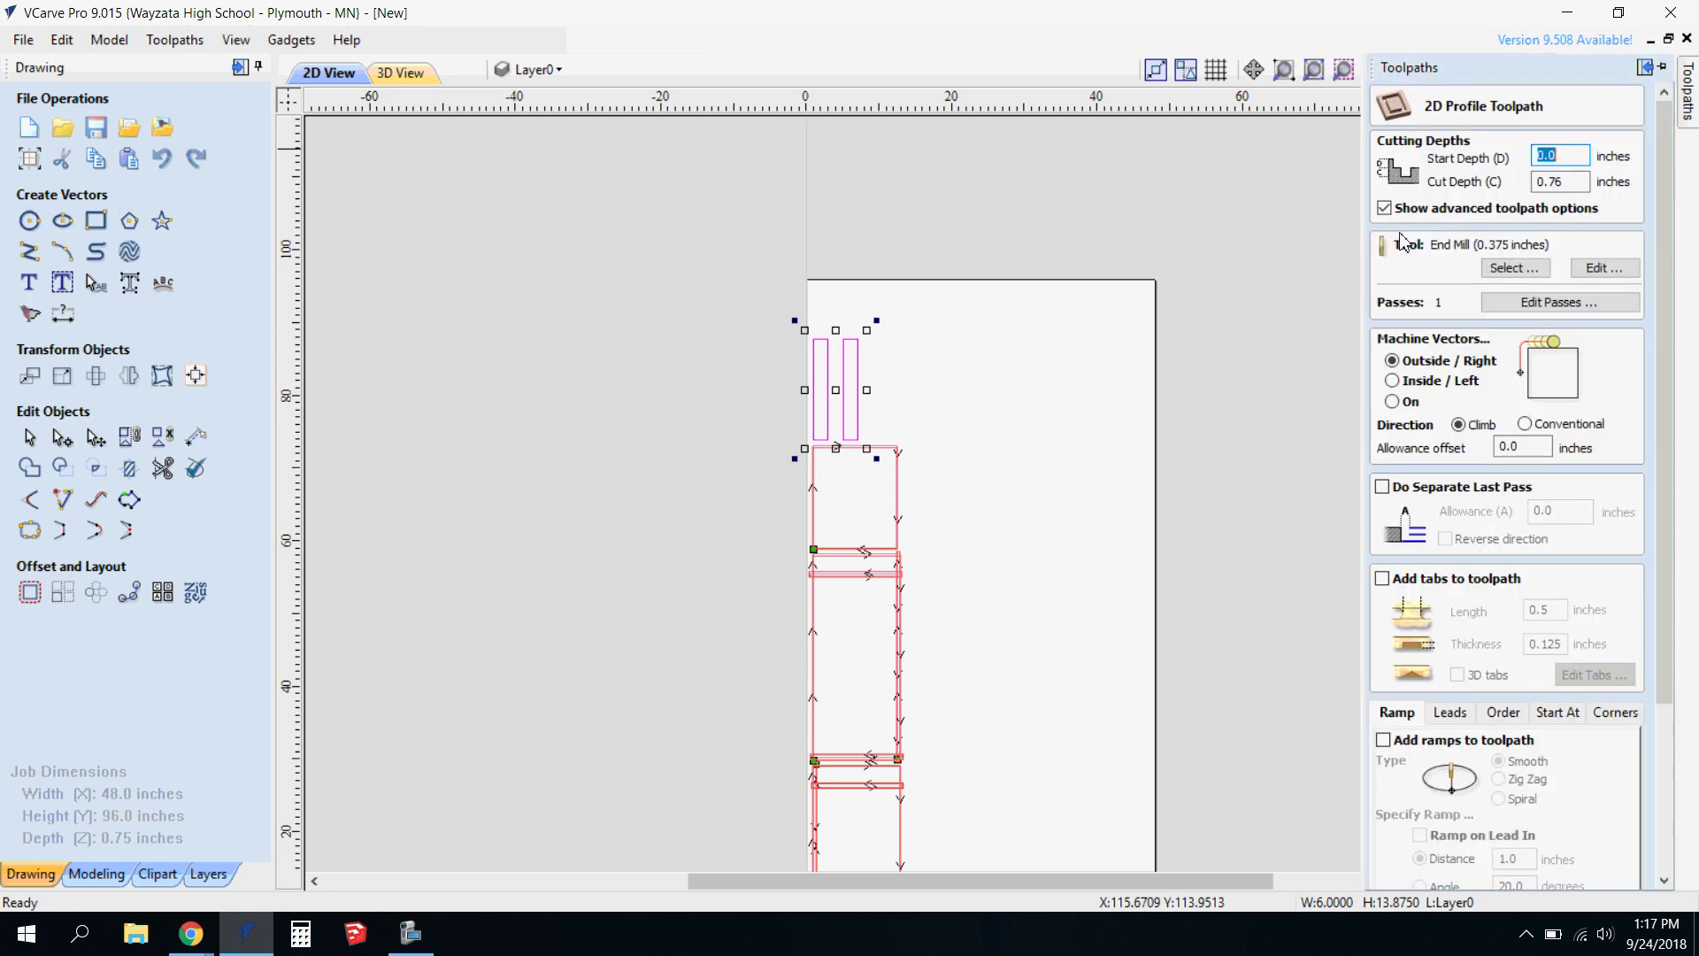
{"action": "left_click", "coordinate": [1573, 184]}
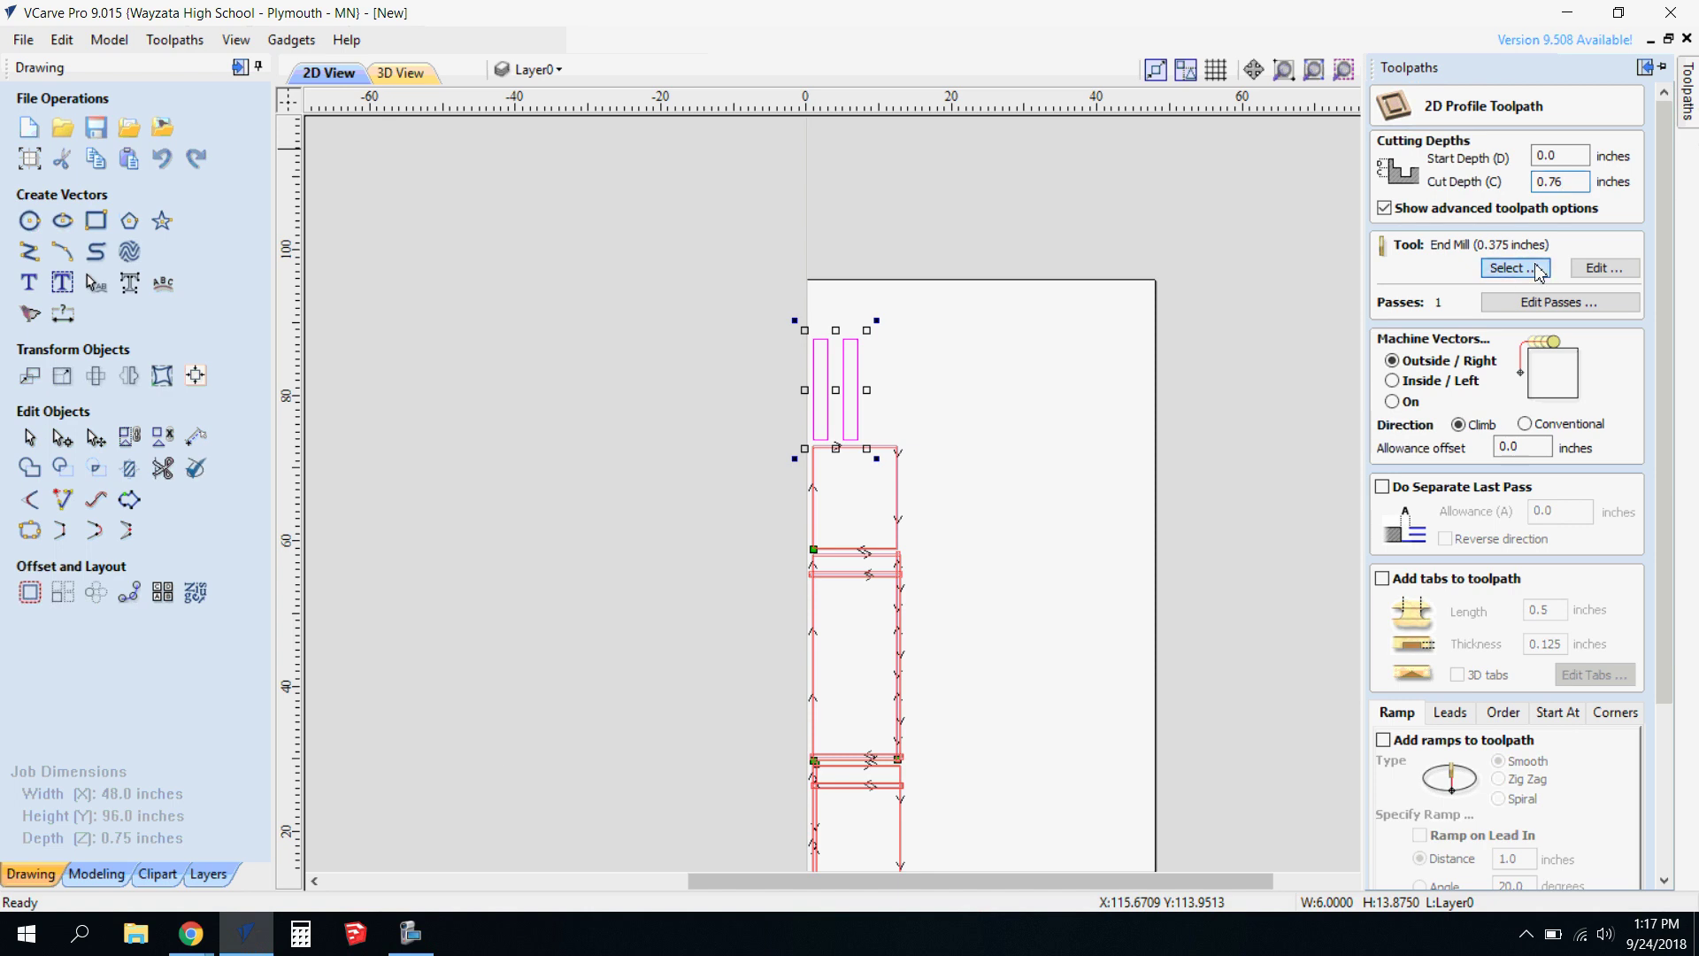
{"action": "left_click", "coordinate": [1518, 269]}
{"action": "left_click", "coordinate": [1026, 745]}
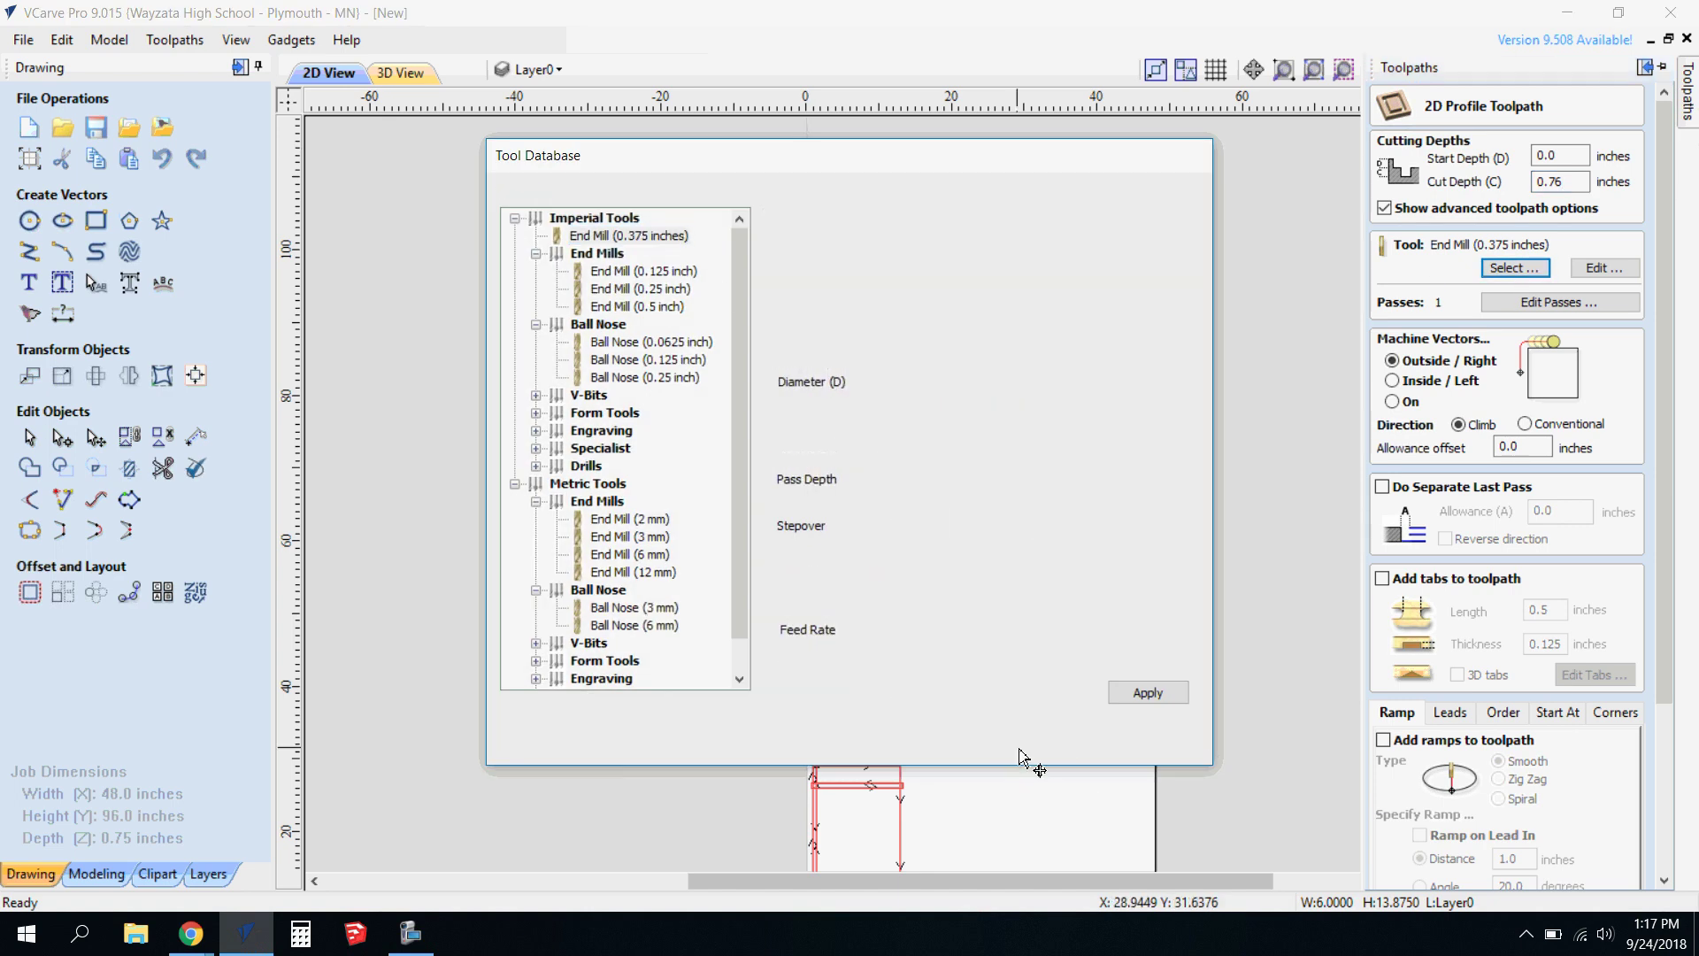
Split the strips' profile cut into three passes.
{"action": "left_click", "coordinate": [1495, 302]}
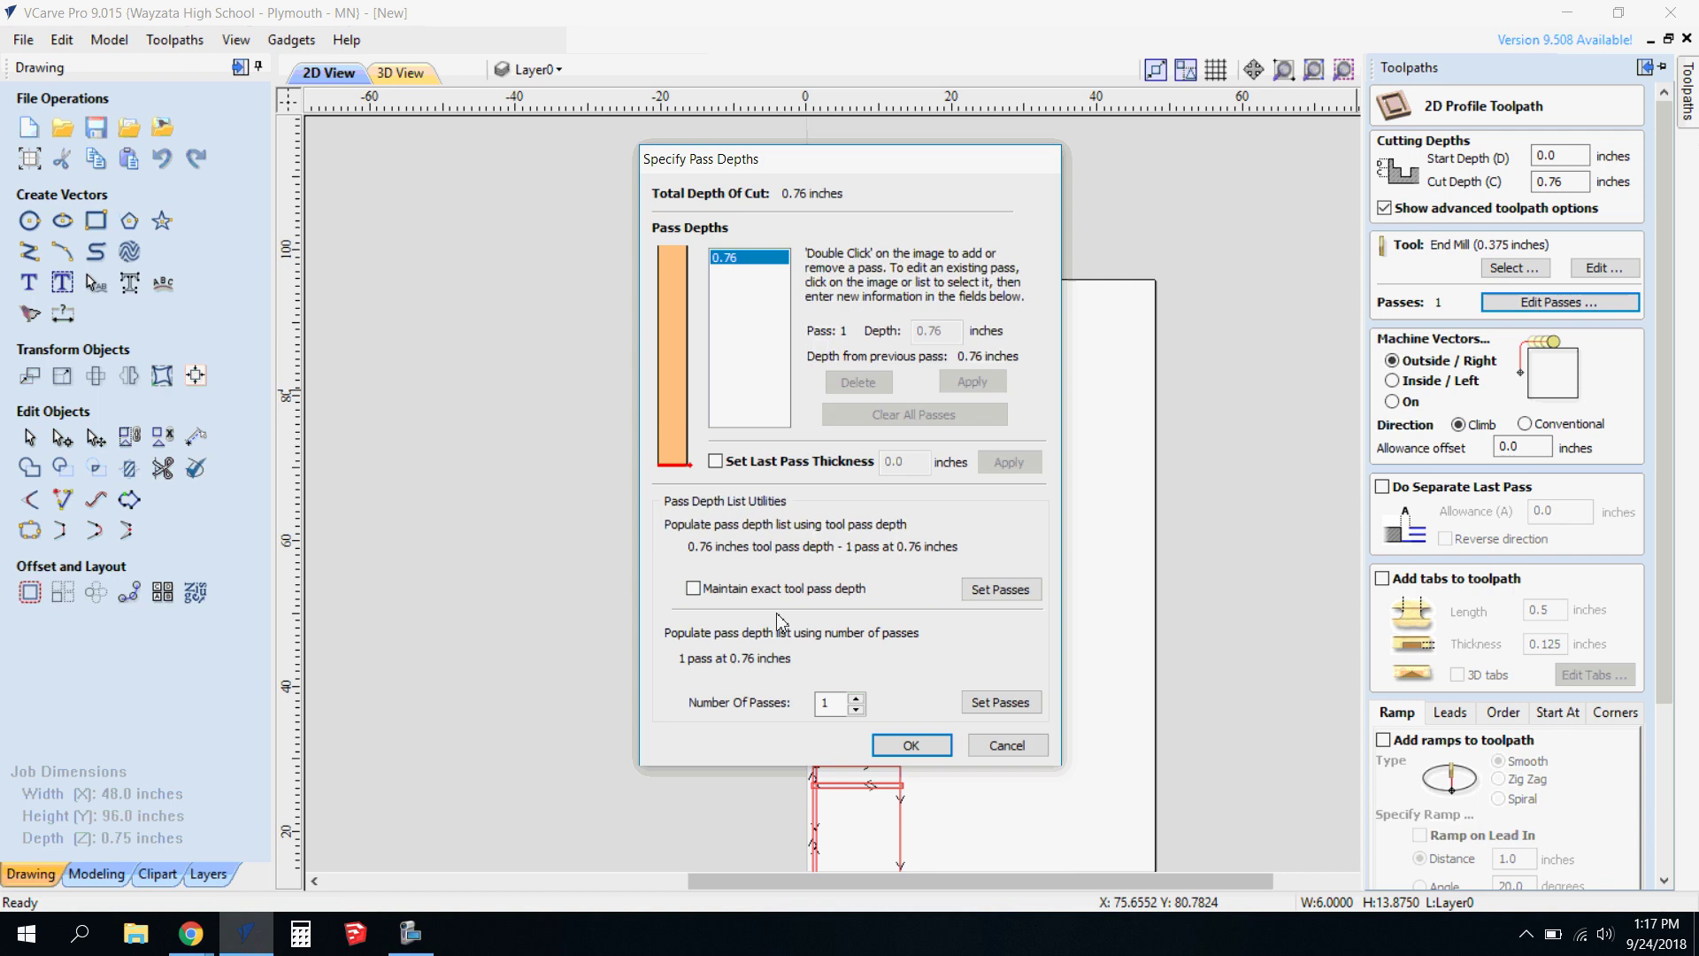
{"action": "left_click", "coordinate": [856, 698]}
{"action": "left_click", "coordinate": [856, 698]}
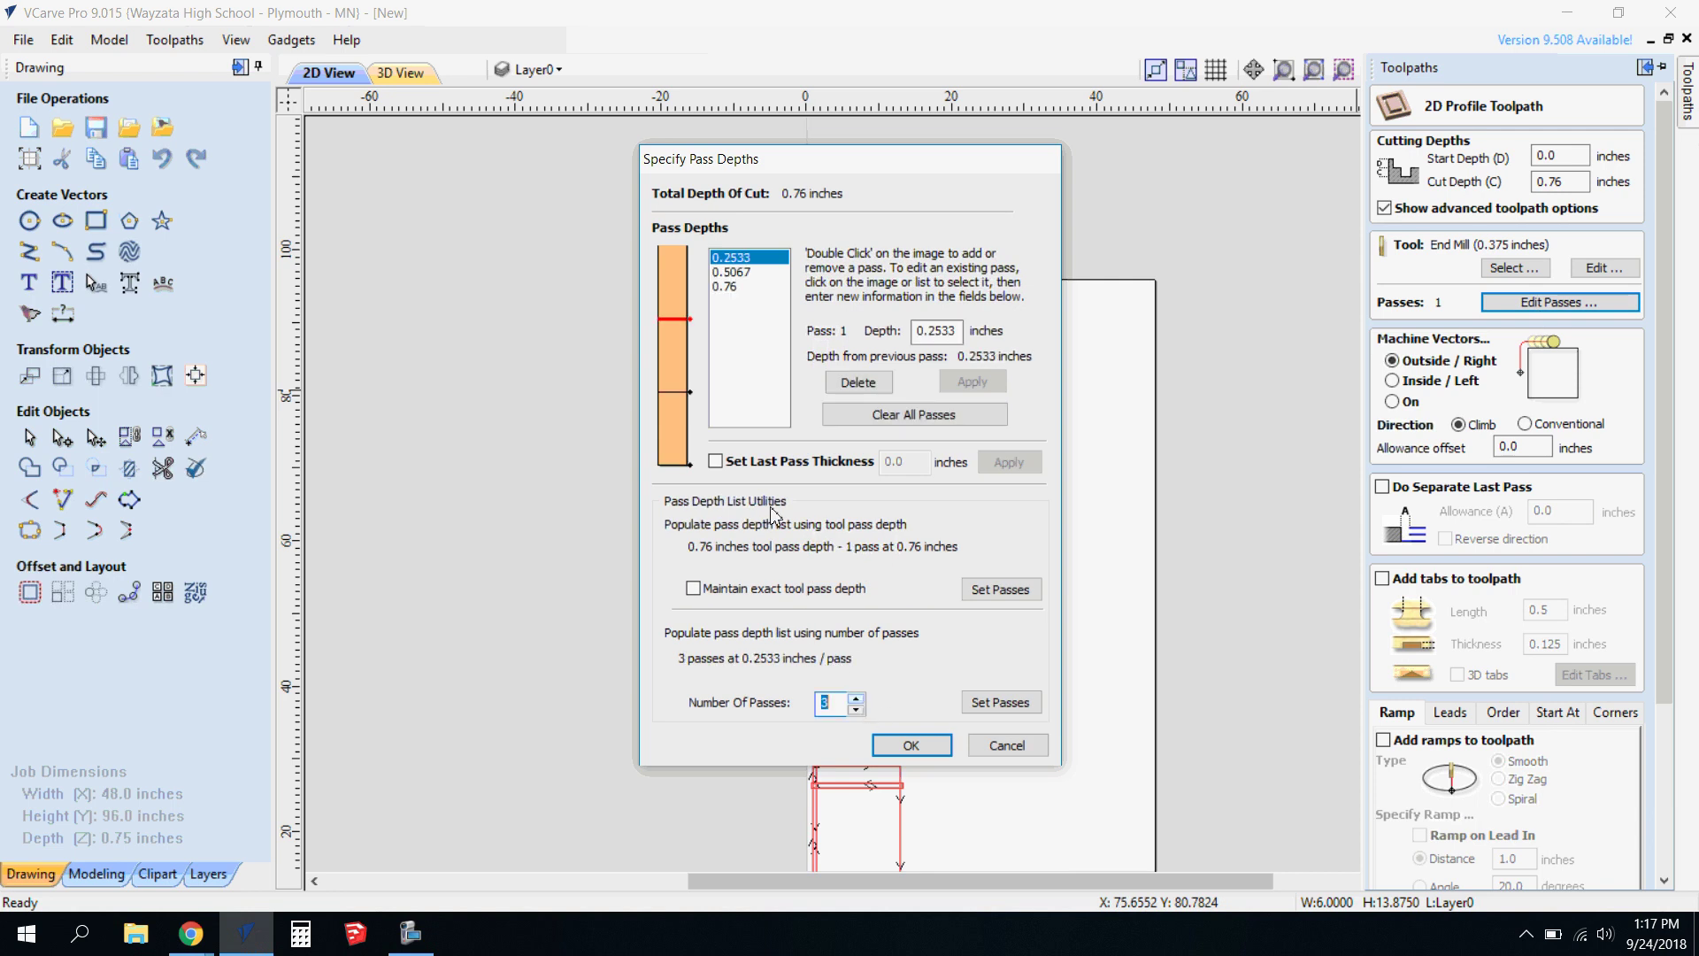
{"action": "left_click", "coordinate": [912, 745]}
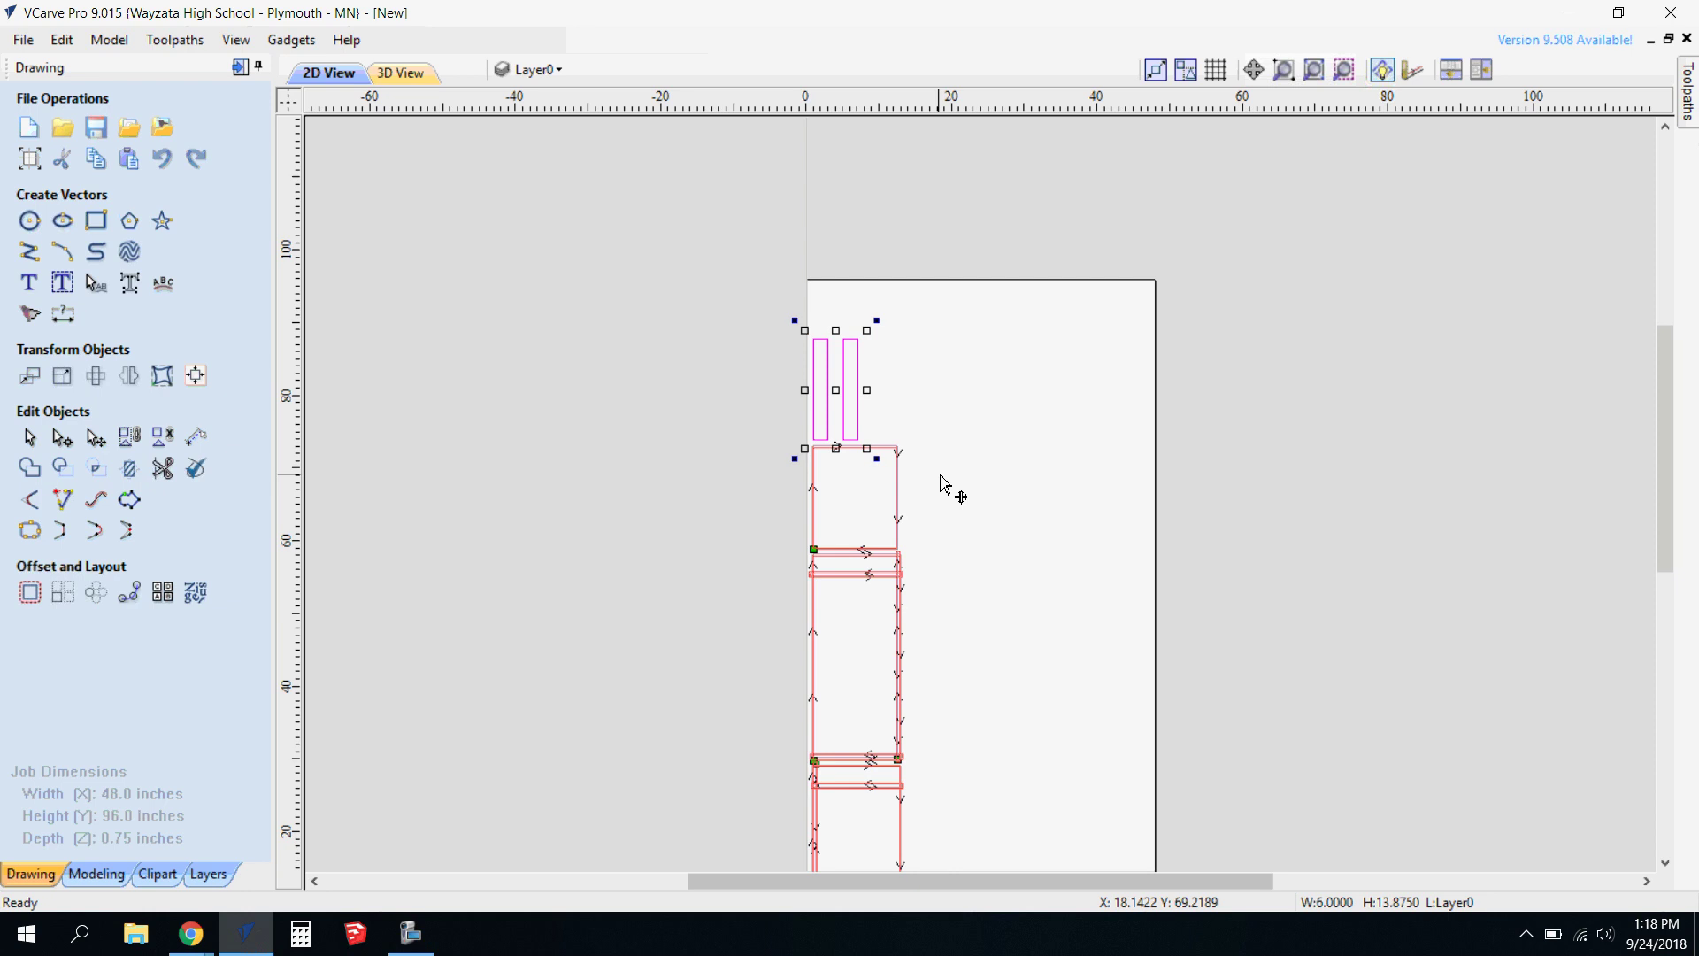
Enable tabs on the strips' profile toolpath, with 0.5 inch length and 0.0 inch thickness.
{"action": "mouse_move", "coordinate": [1688, 169]}
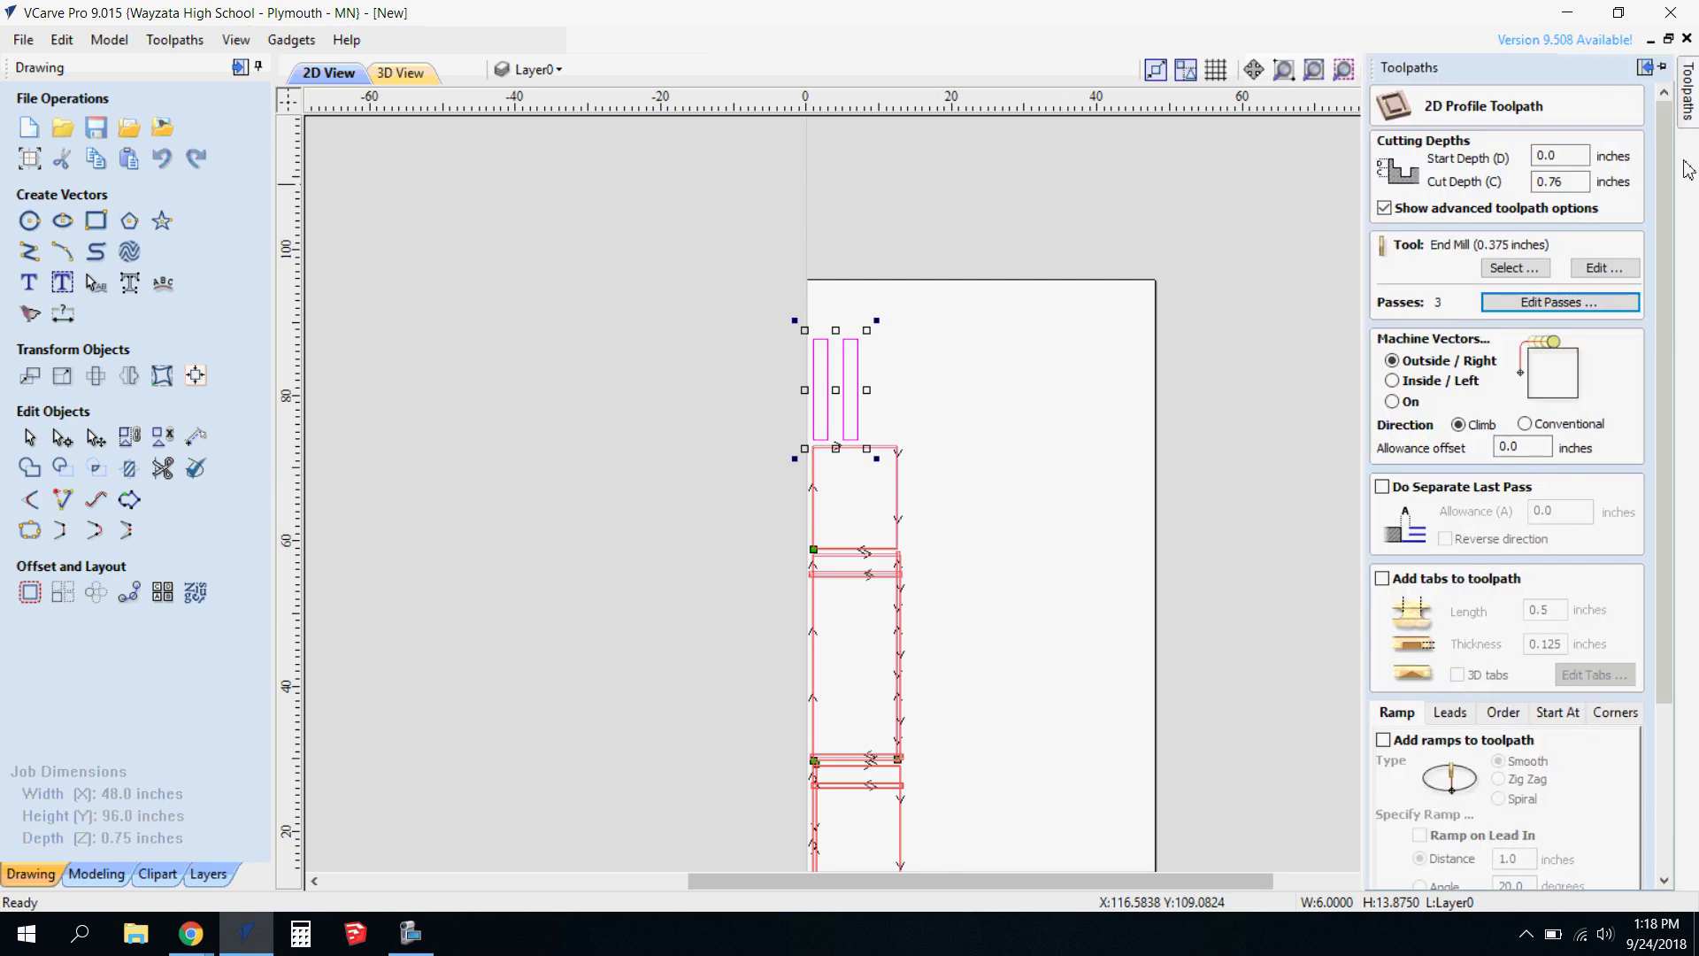
{"action": "left_click", "coordinate": [1382, 579]}
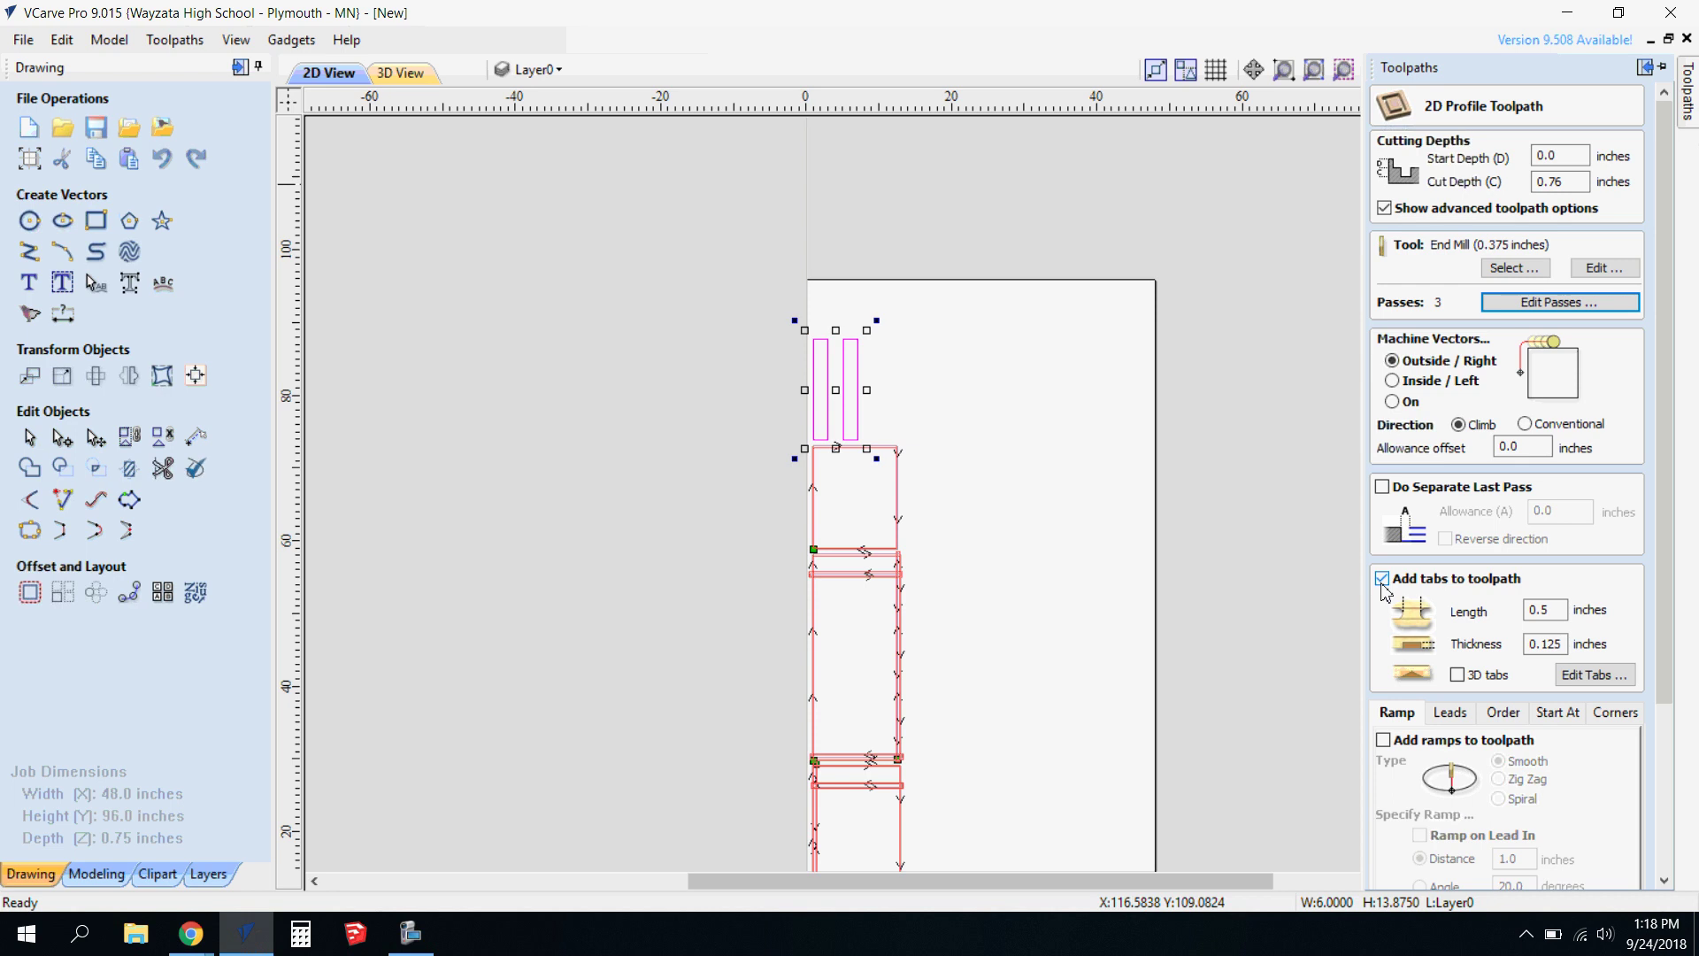
{"action": "double_click", "coordinate": [1546, 619]}
{"action": "double_click", "coordinate": [1544, 643]}
{"action": "type", "text": "0..0"}
Place a constant number of four tabs on each strip and add smooth ramps to the profile toolpath.
{"action": "left_click", "coordinate": [1580, 676]}
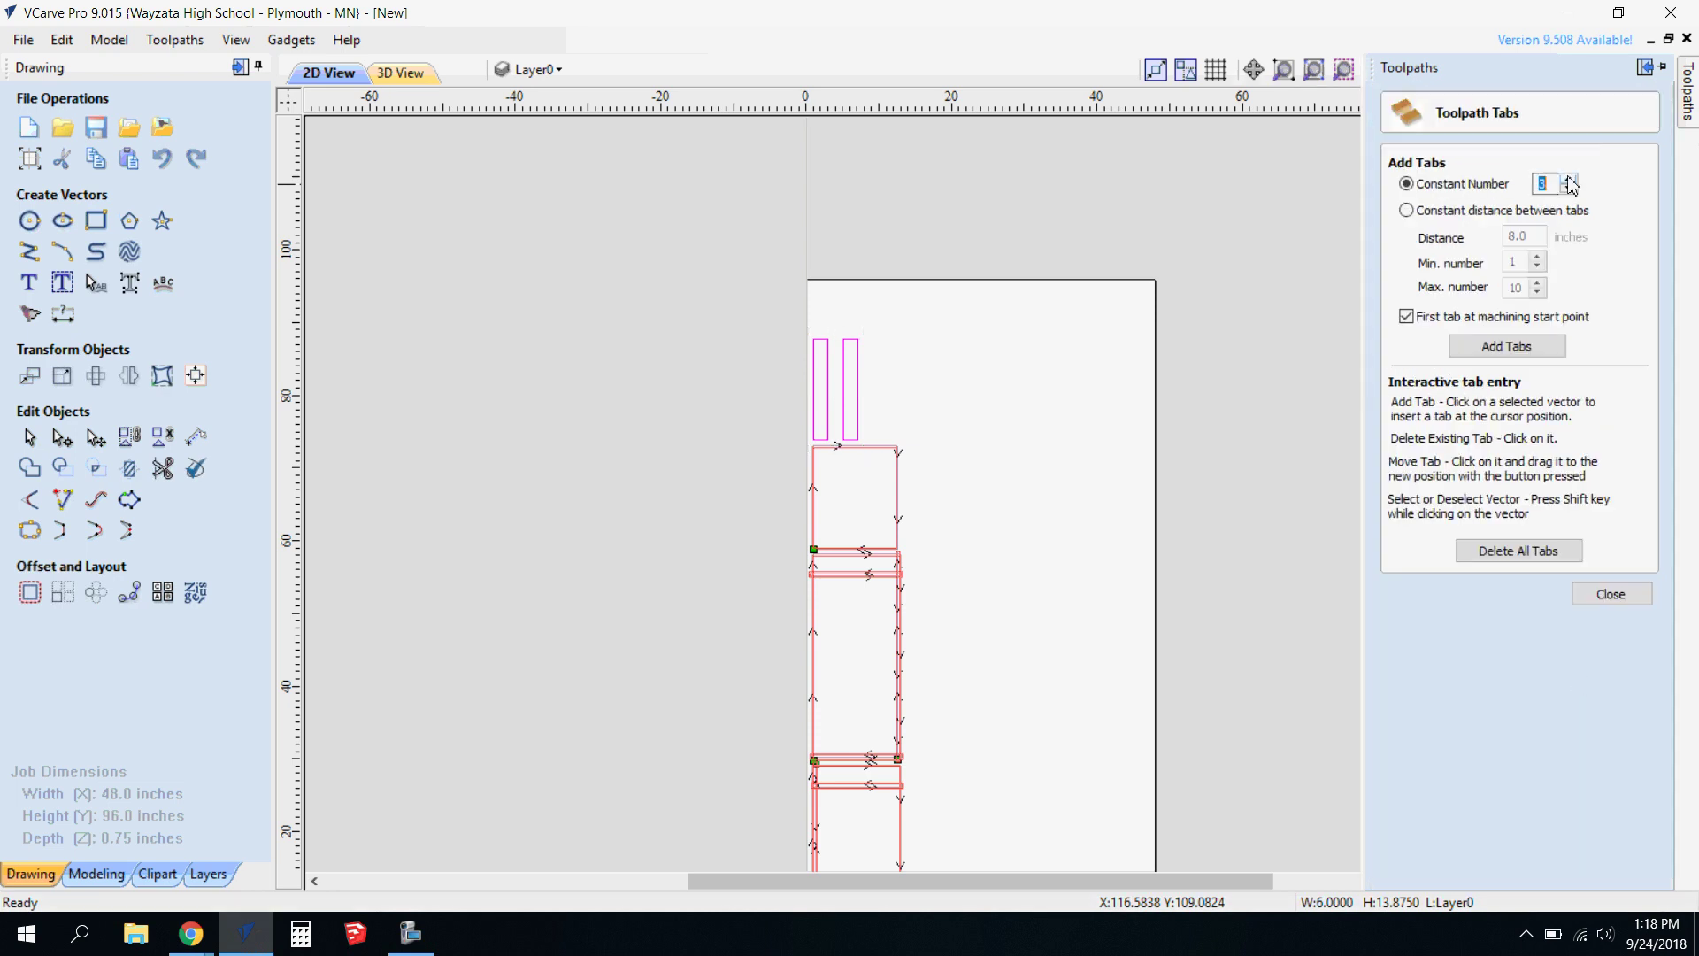
{"action": "left_click", "coordinate": [1515, 346]}
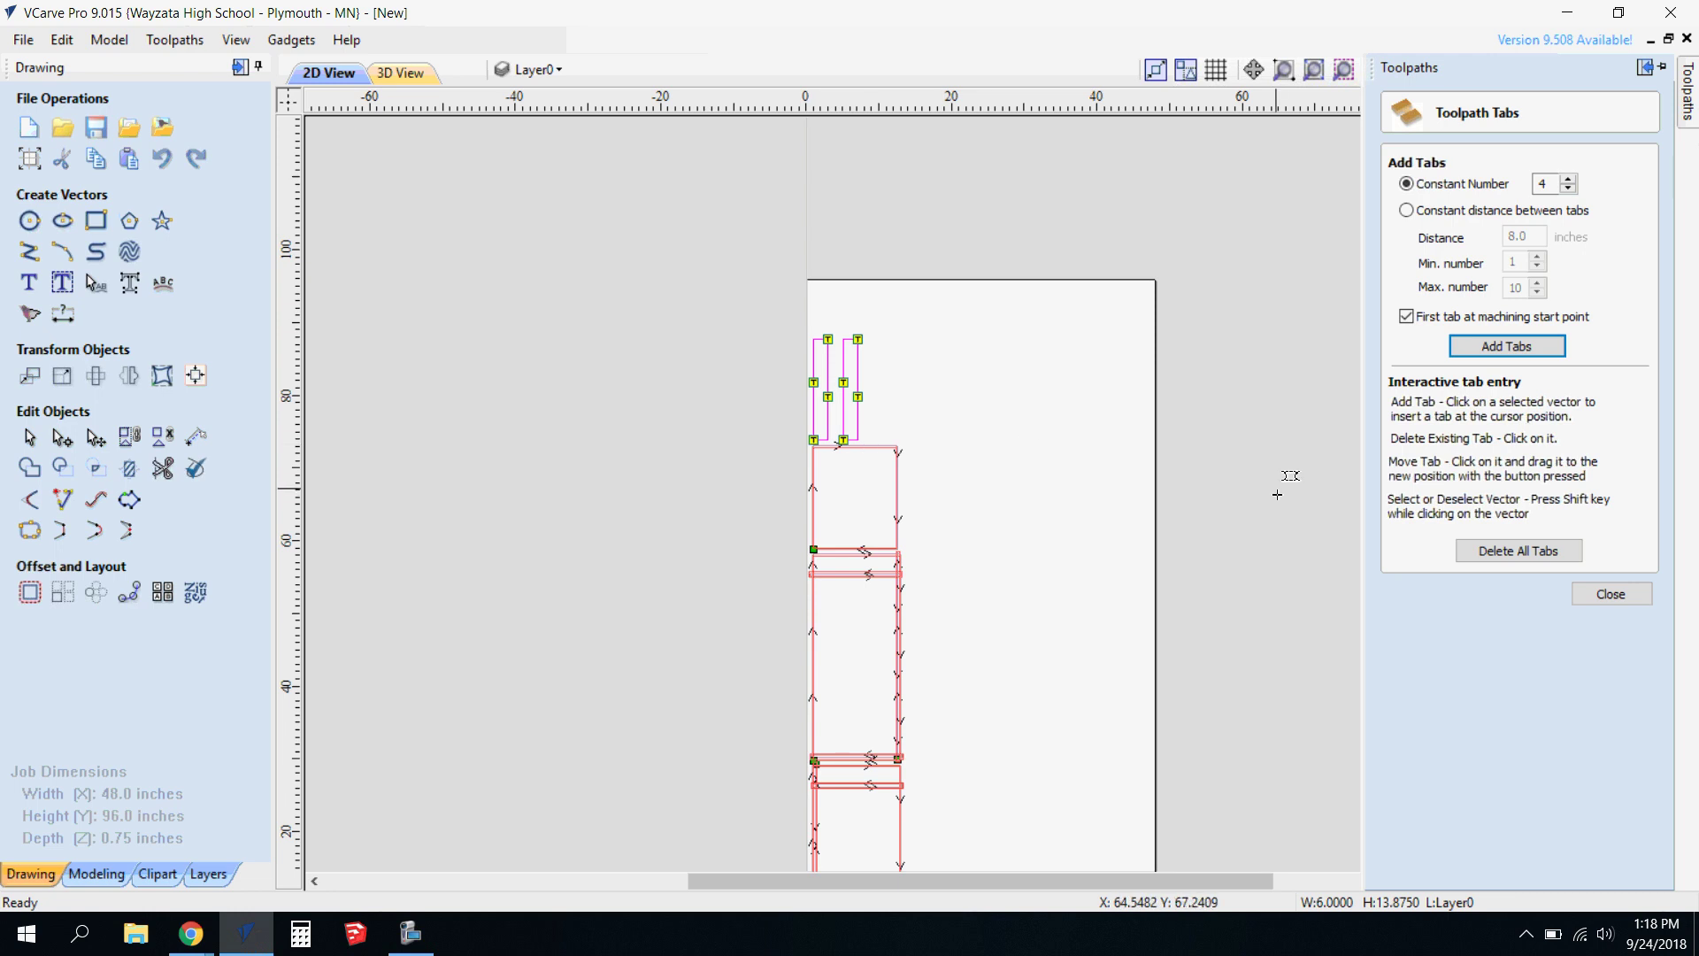
{"action": "left_click", "coordinate": [1601, 591]}
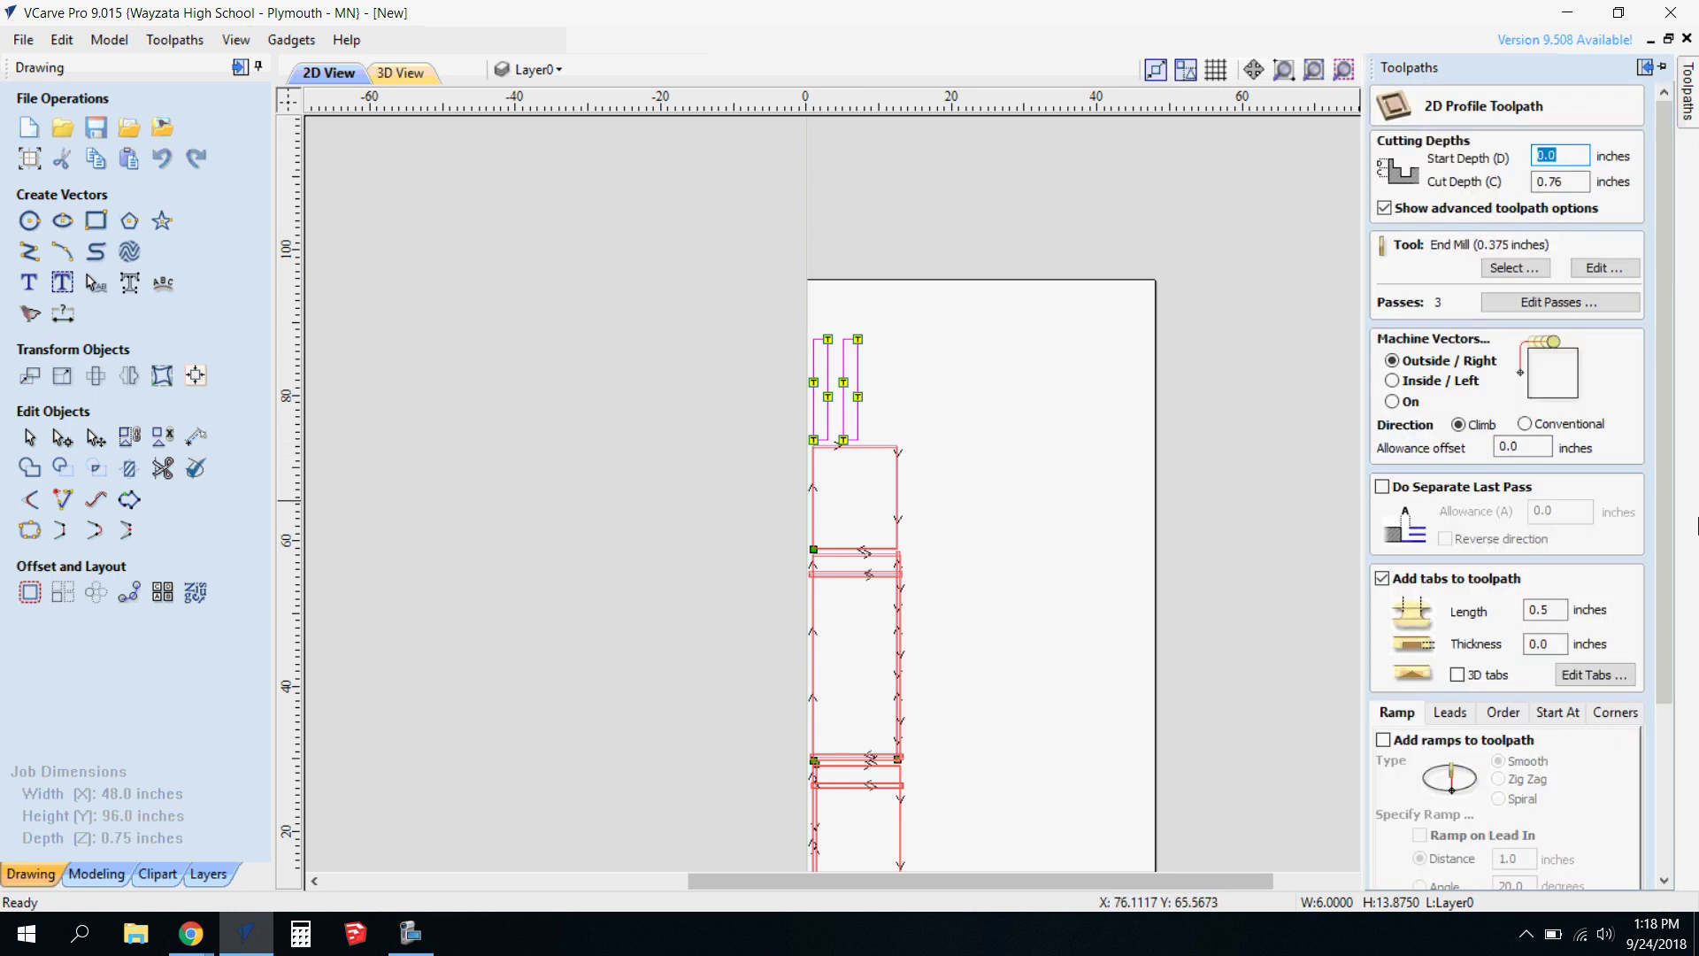
{"action": "scroll", "coordinate": [1617, 587], "scroll_direction": "down", "scroll_amount": 3}
{"action": "left_click", "coordinate": [1383, 577]}
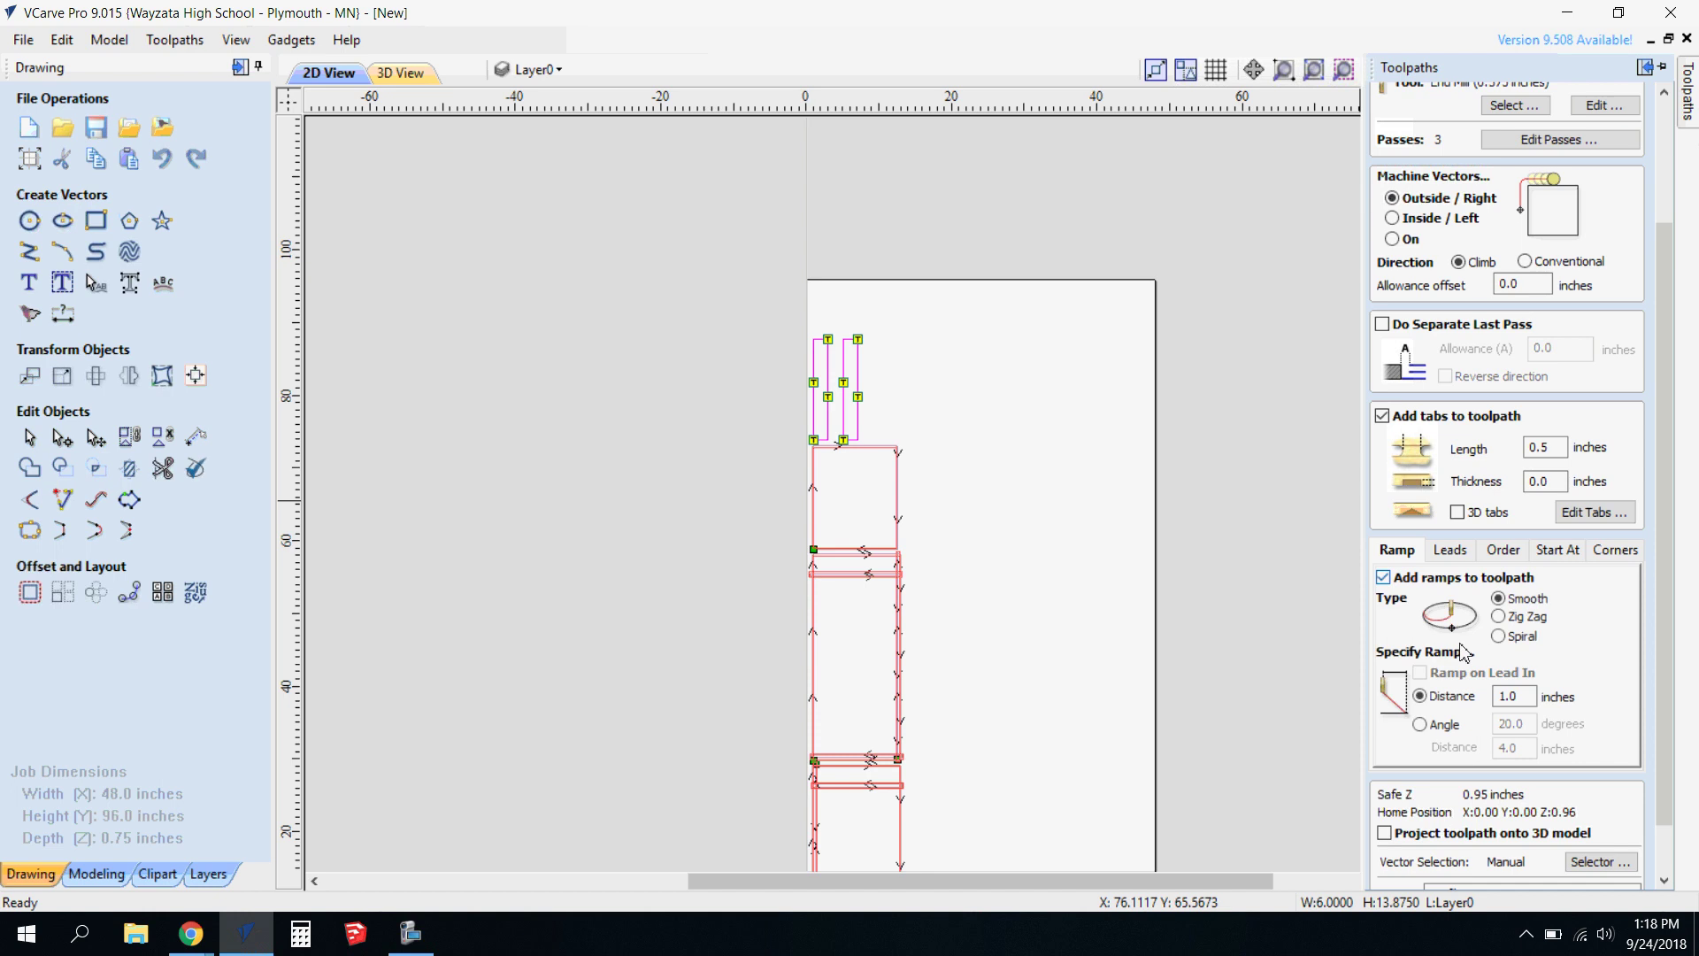
Name the strips' profile toolpath stringers and calculate it, accepting the cut through the material.
{"action": "scroll", "coordinate": [1062, 876], "scroll_direction": "down", "scroll_amount": 2}
{"action": "scroll", "coordinate": [1515, 762], "scroll_direction": "down", "scroll_amount": 1}
{"action": "scroll", "coordinate": [1515, 763], "scroll_direction": "down", "scroll_amount": 1}
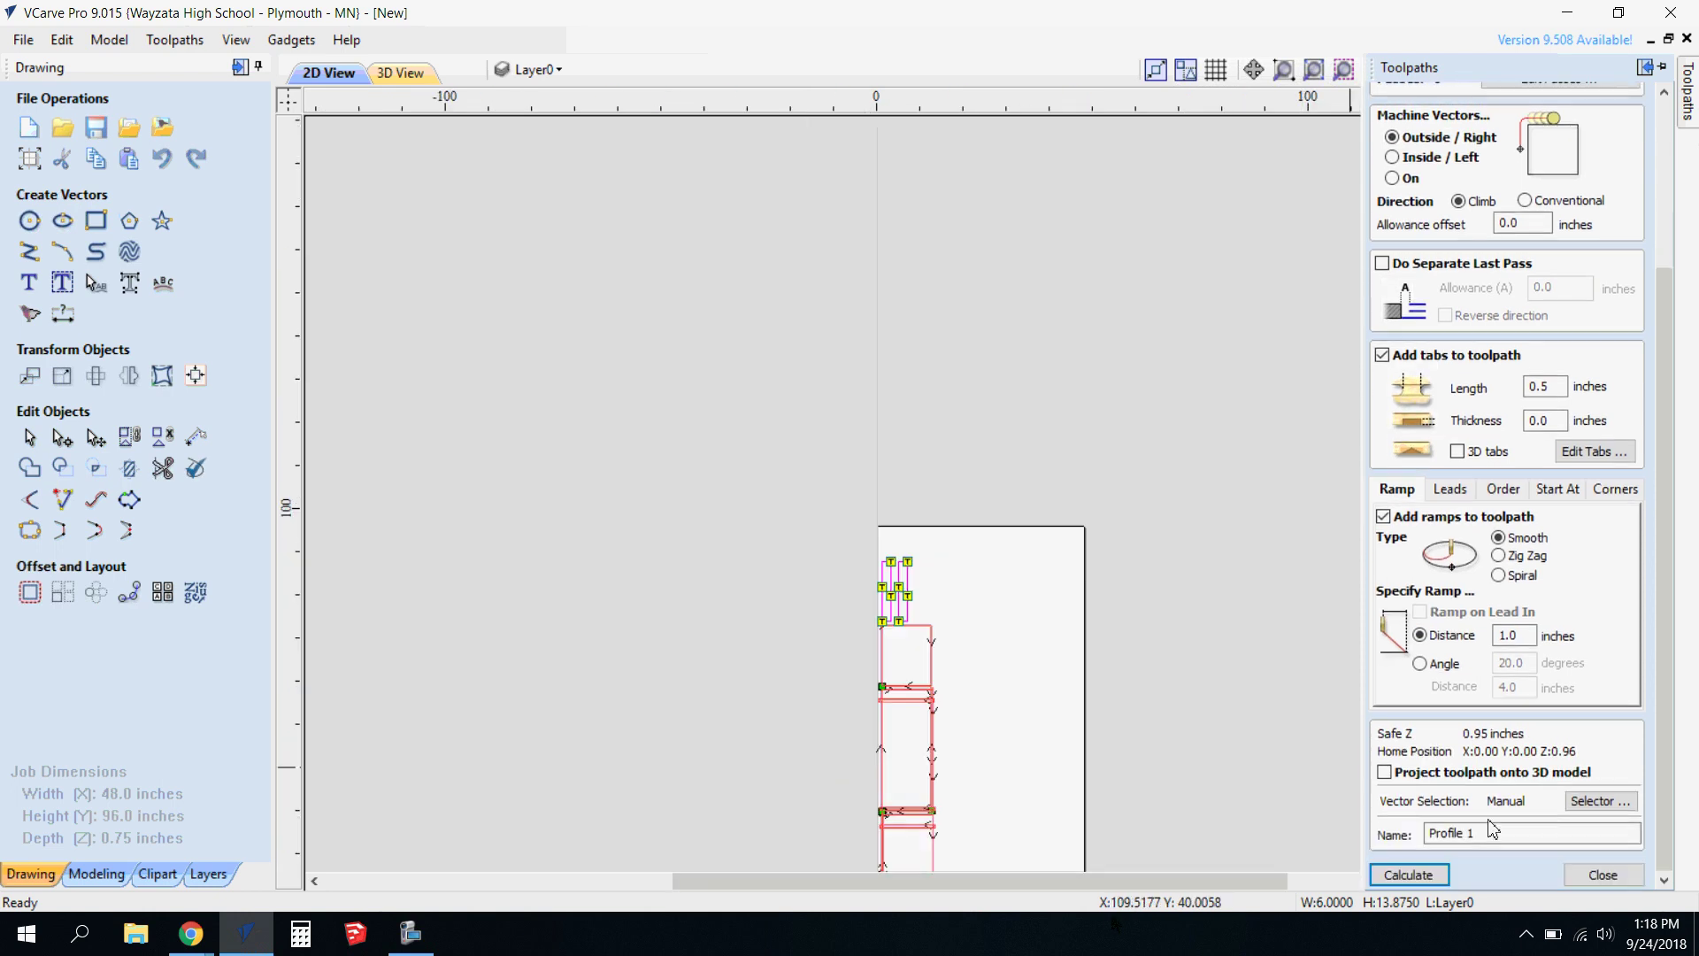
{"action": "triple_click", "coordinate": [1495, 832]}
{"action": "type", "text": "stringers"}
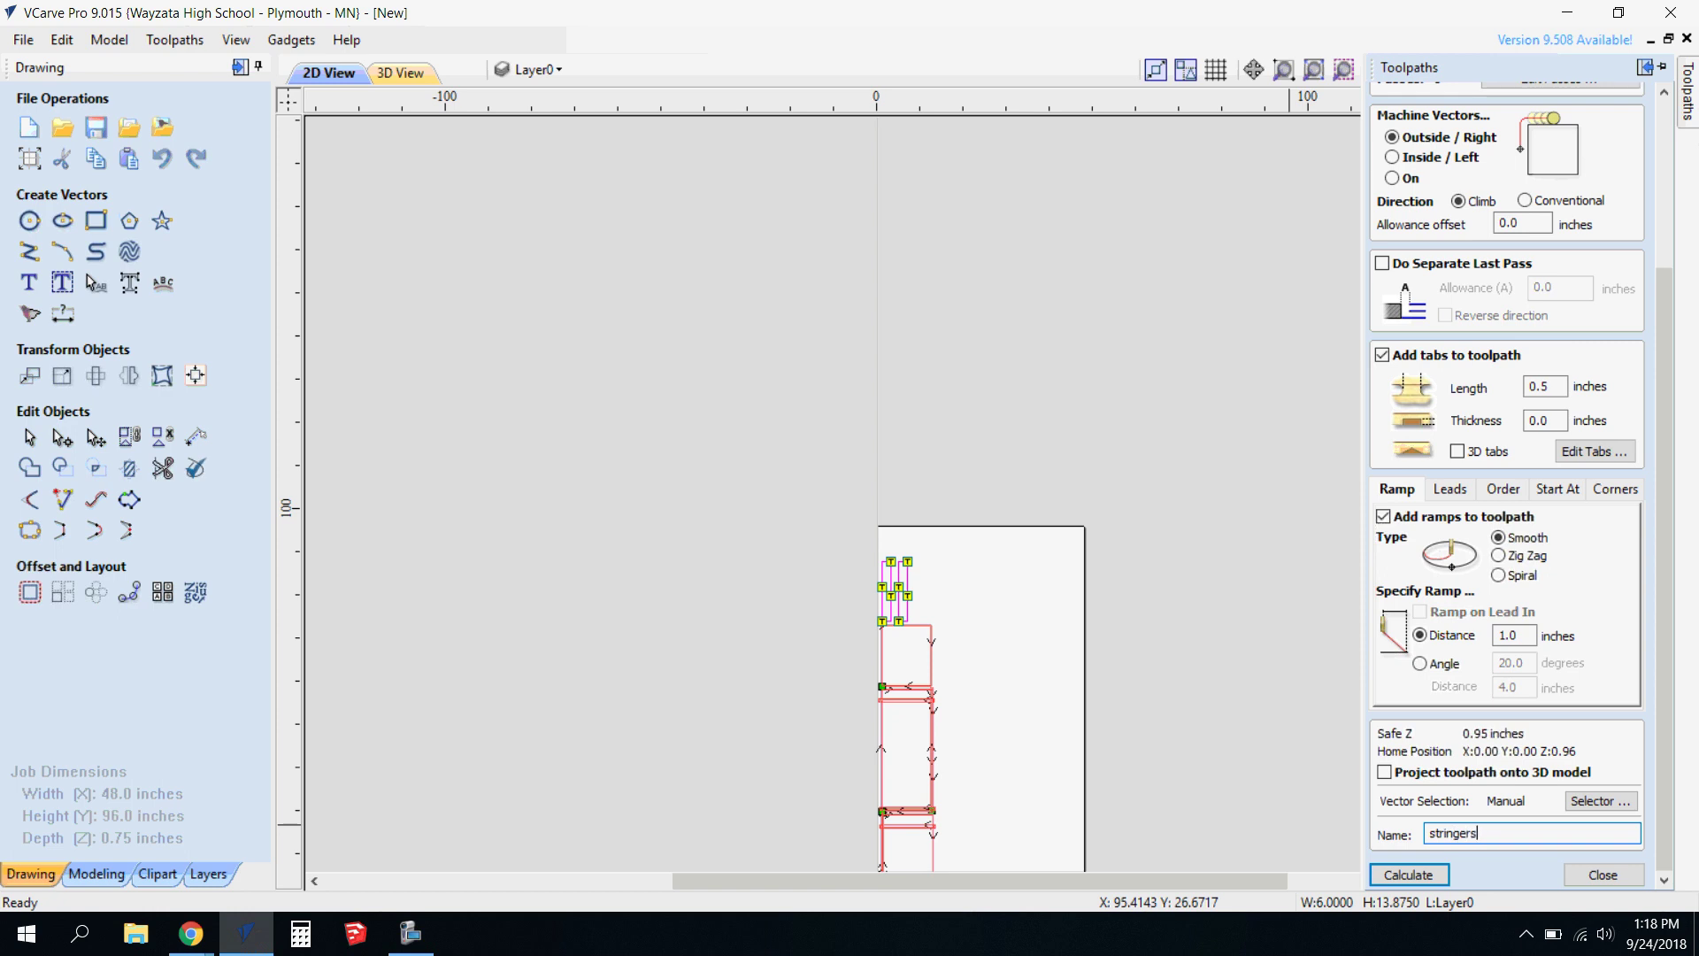
{"action": "left_click", "coordinate": [1408, 874]}
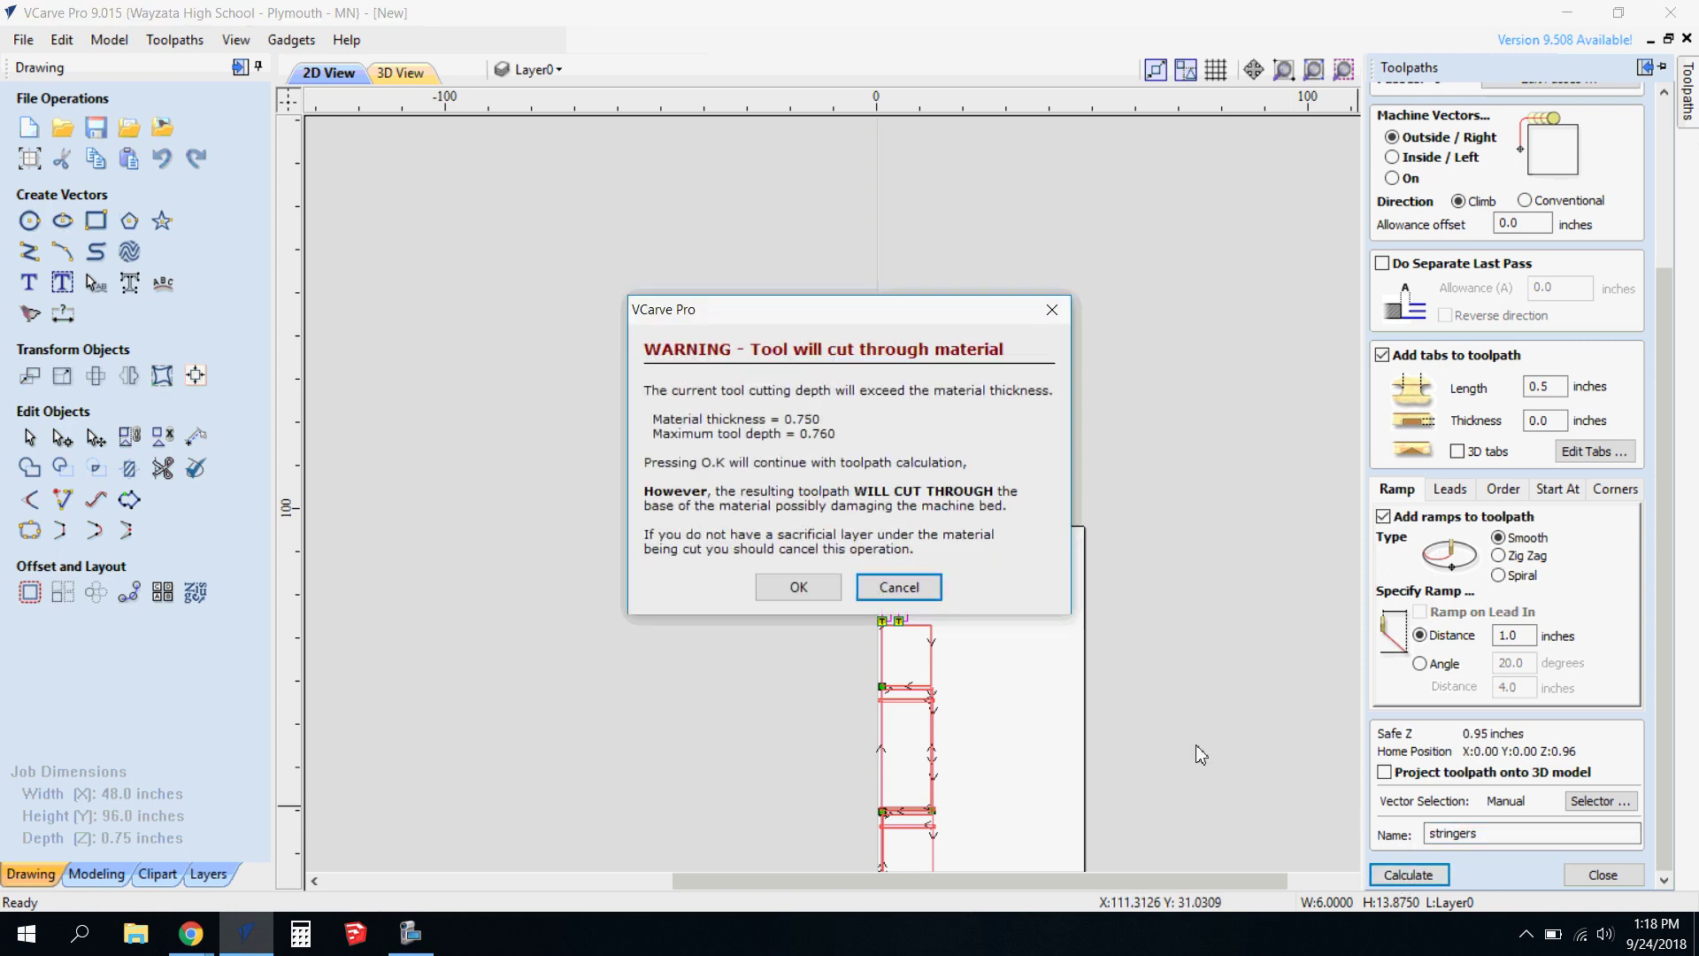
{"action": "left_click", "coordinate": [796, 591]}
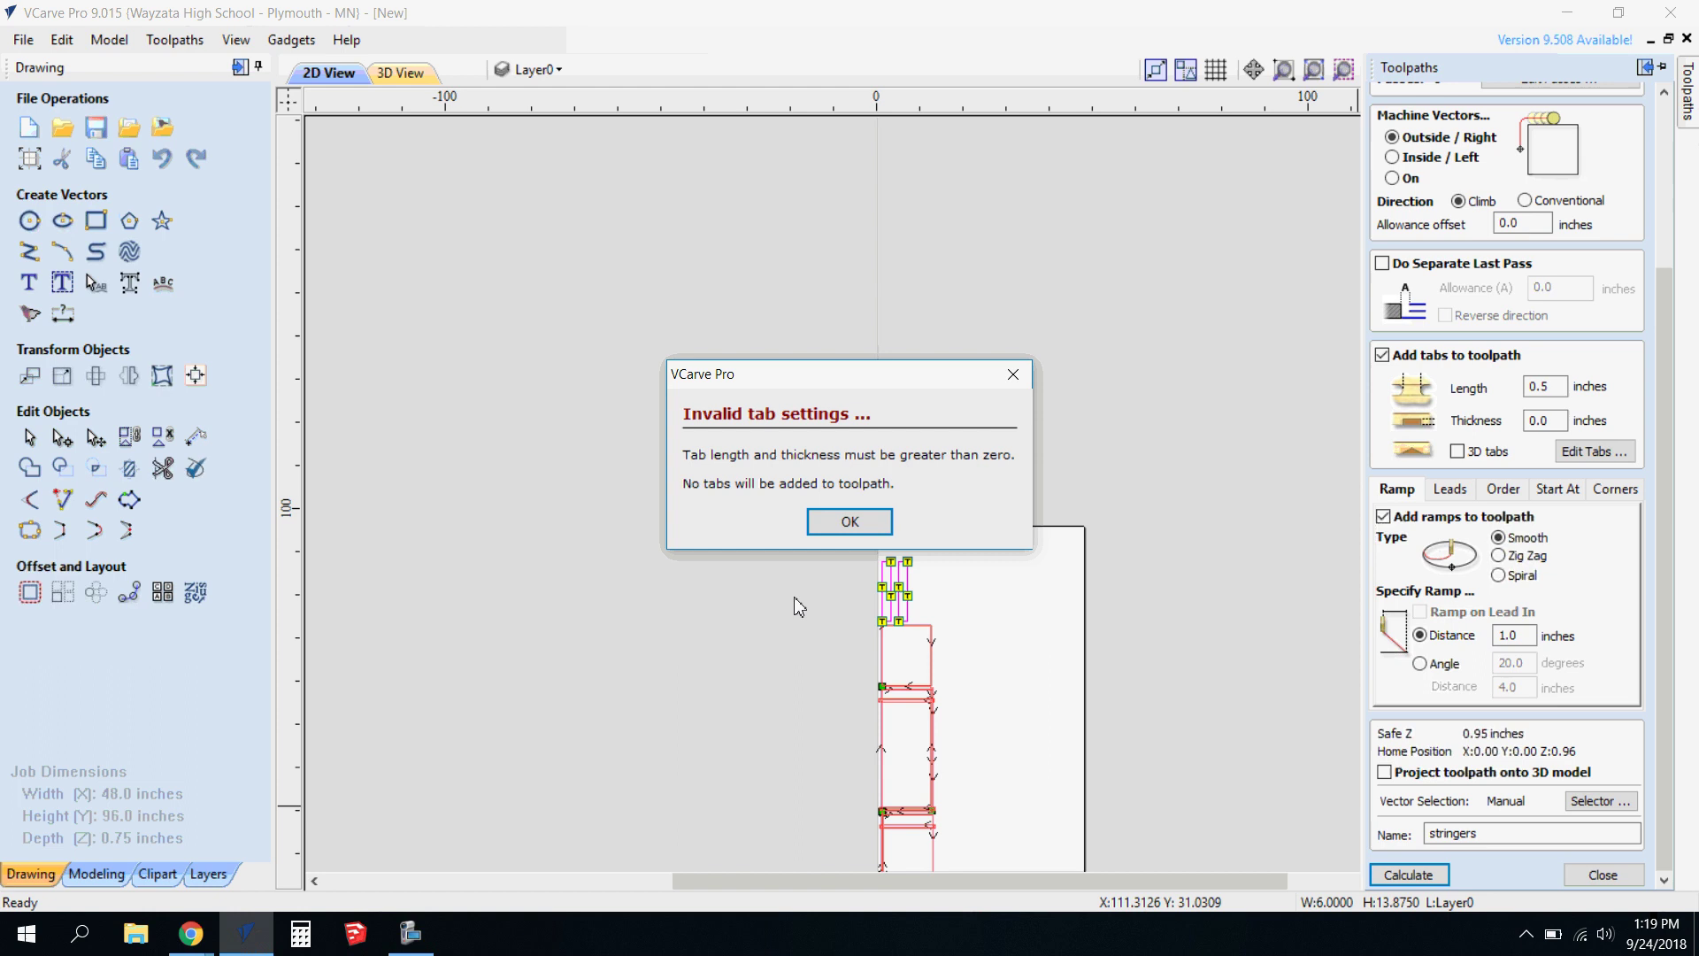
{"action": "left_click", "coordinate": [840, 531]}
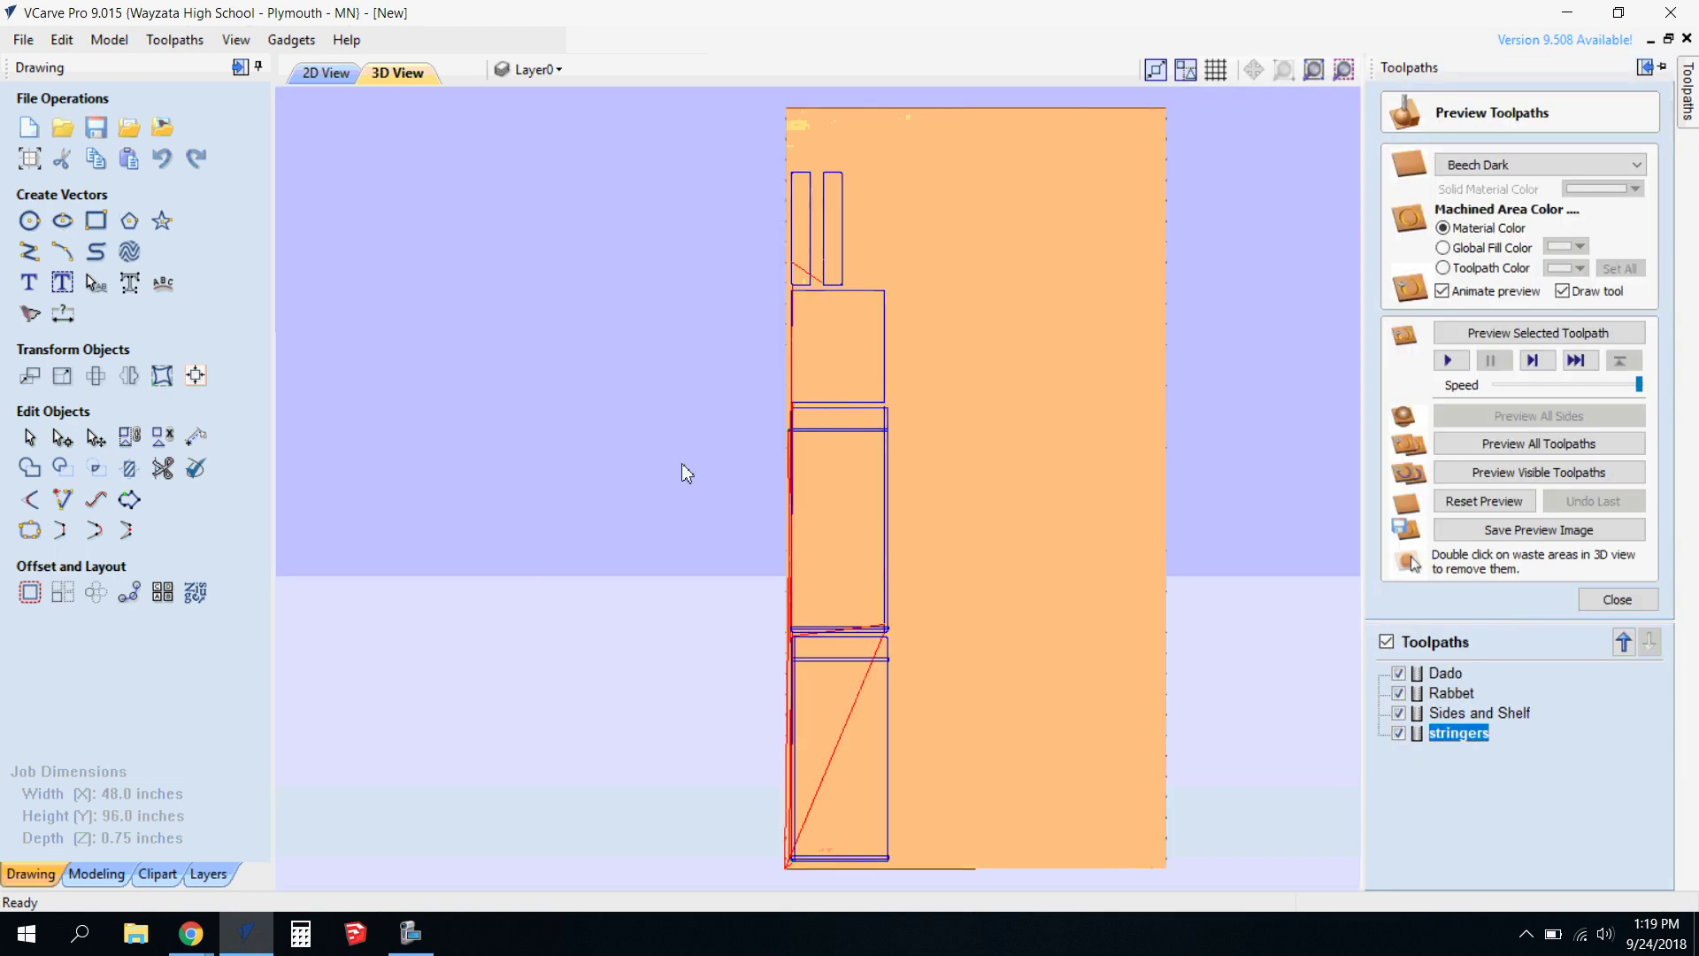
Reopen the stringers toolpath, set its tab thickness to .0625 inches, recalculate it and close the preview settings.
{"action": "mouse_move", "coordinate": [1687, 88]}
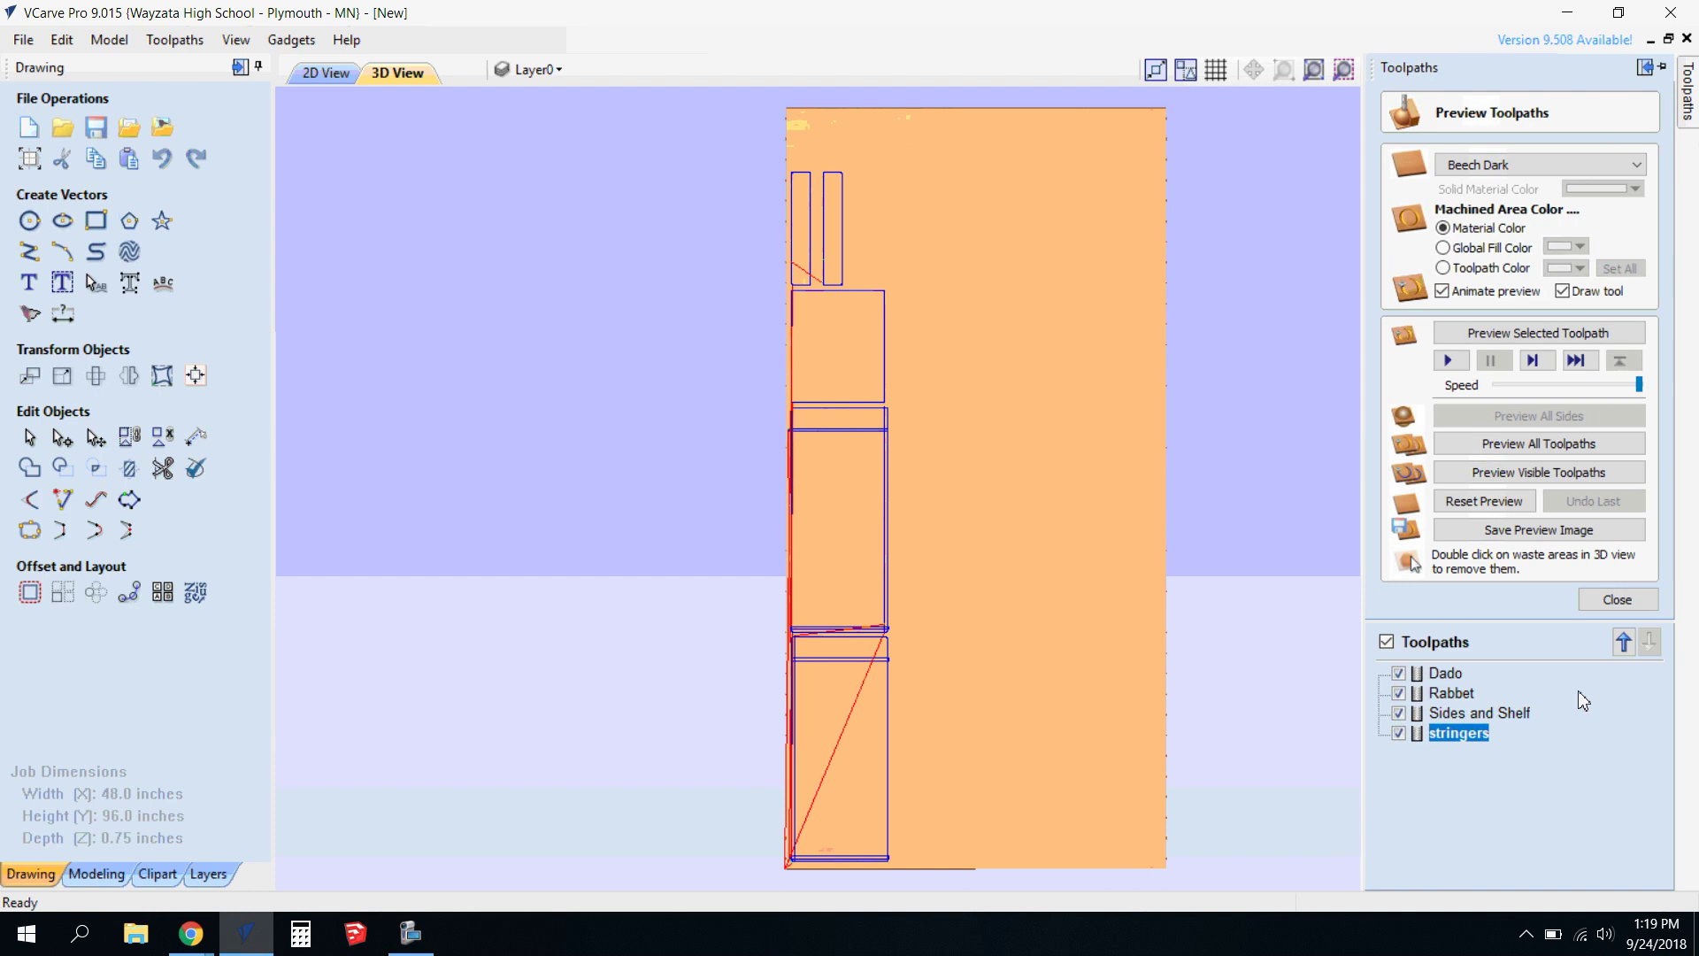
{"action": "double_click", "coordinate": [1473, 741]}
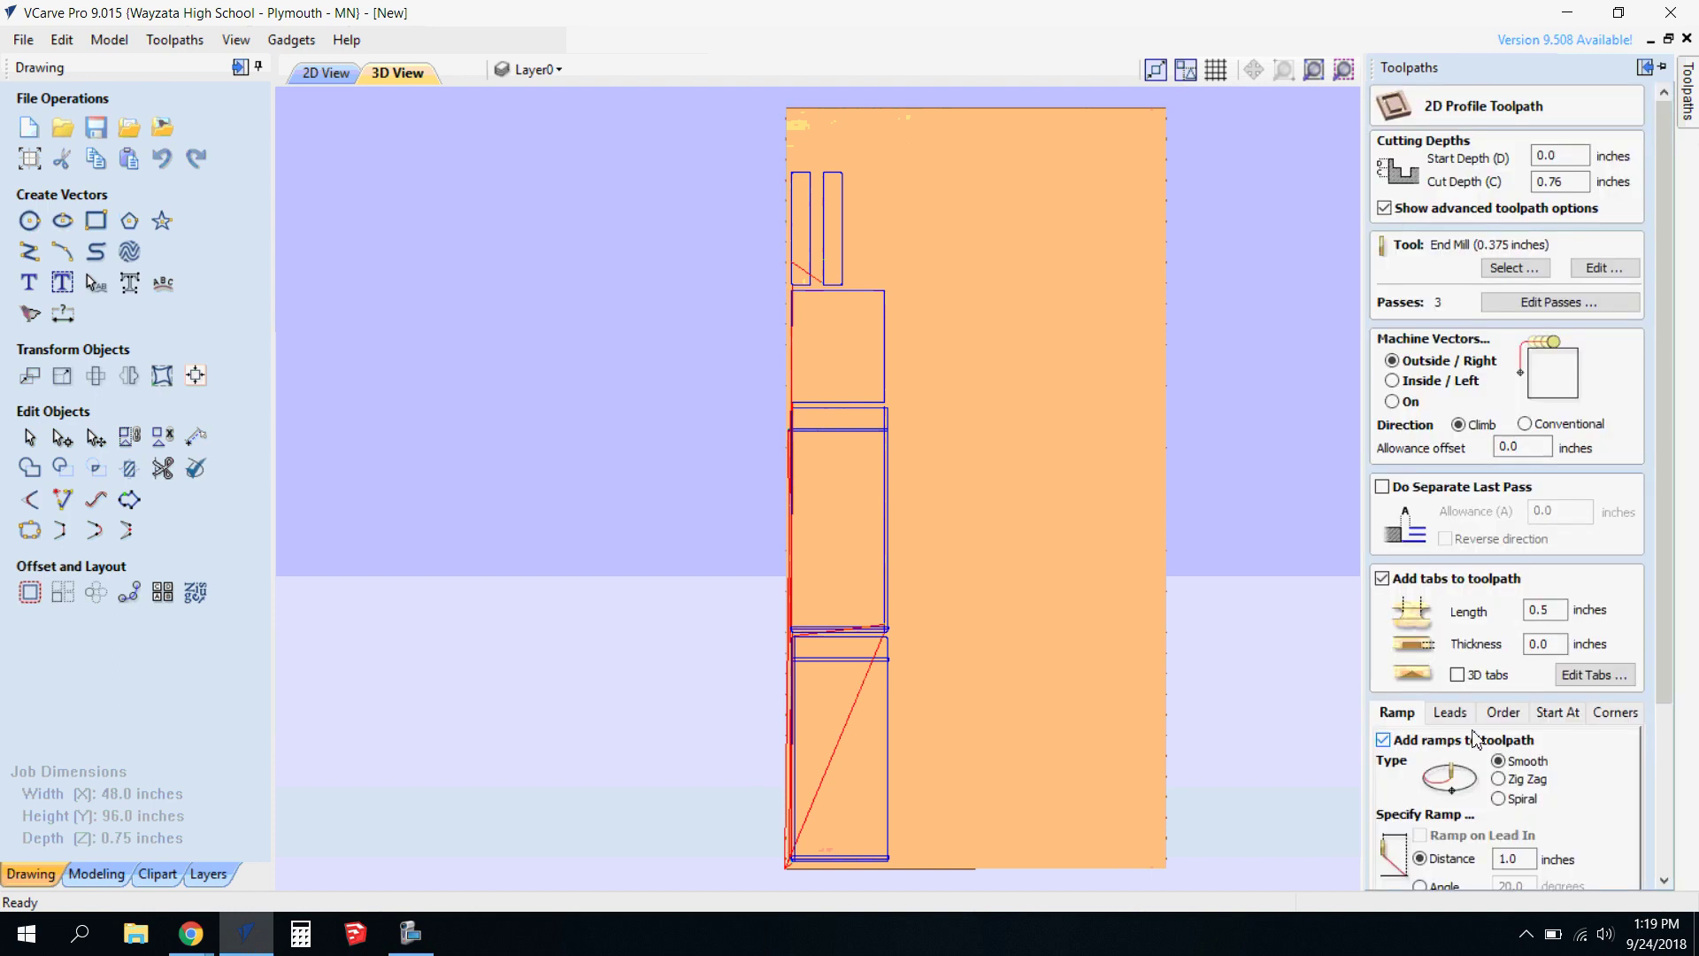
{"action": "left_click", "coordinate": [1552, 644]}
{"action": "scroll", "coordinate": [1589, 659], "scroll_direction": "down", "scroll_amount": 5}
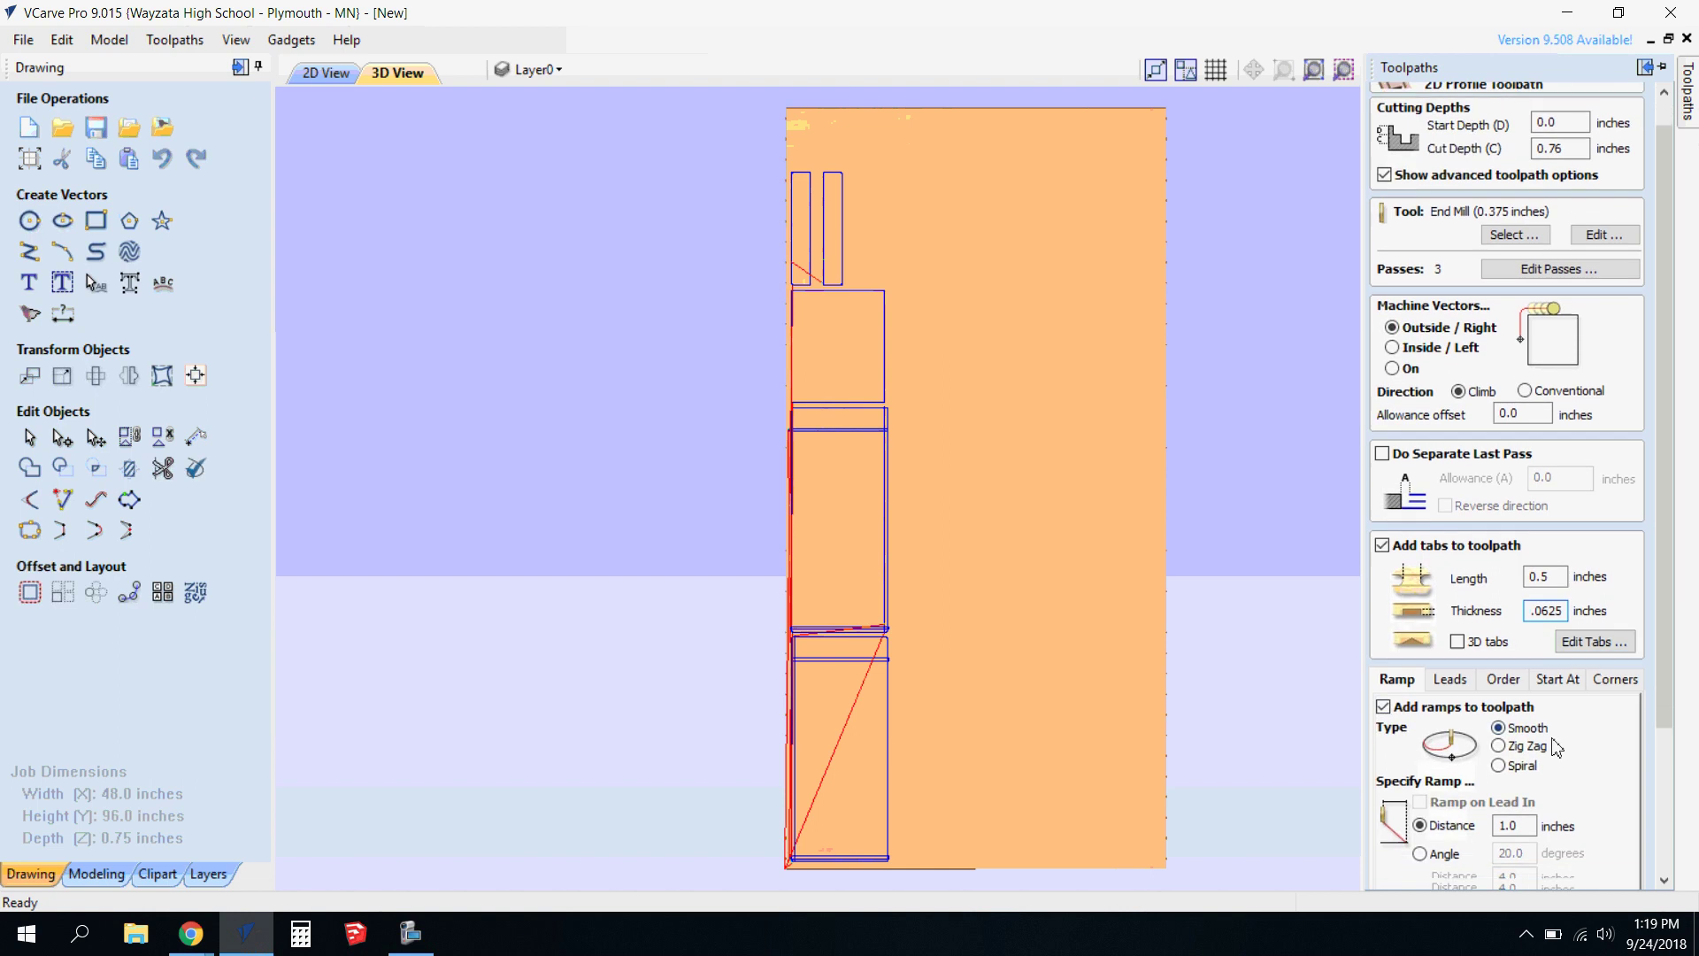
{"action": "scroll", "coordinate": [1536, 785], "scroll_direction": "down", "scroll_amount": 1}
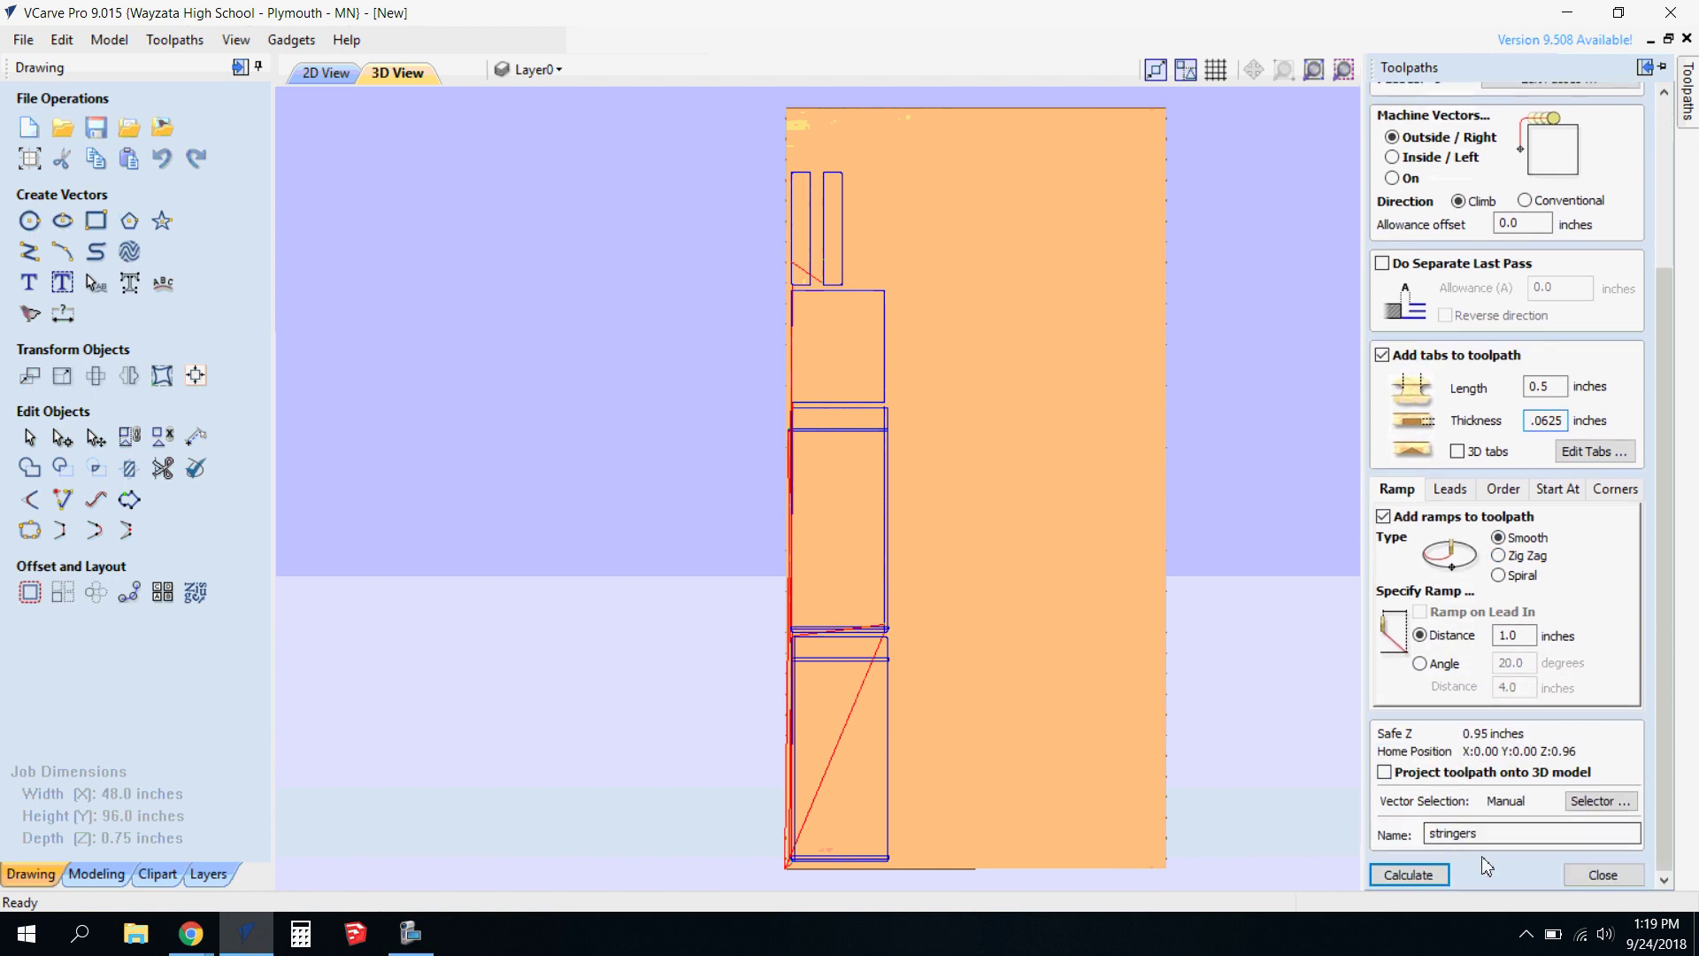
{"action": "left_click", "coordinate": [1410, 872]}
{"action": "left_click", "coordinate": [800, 588]}
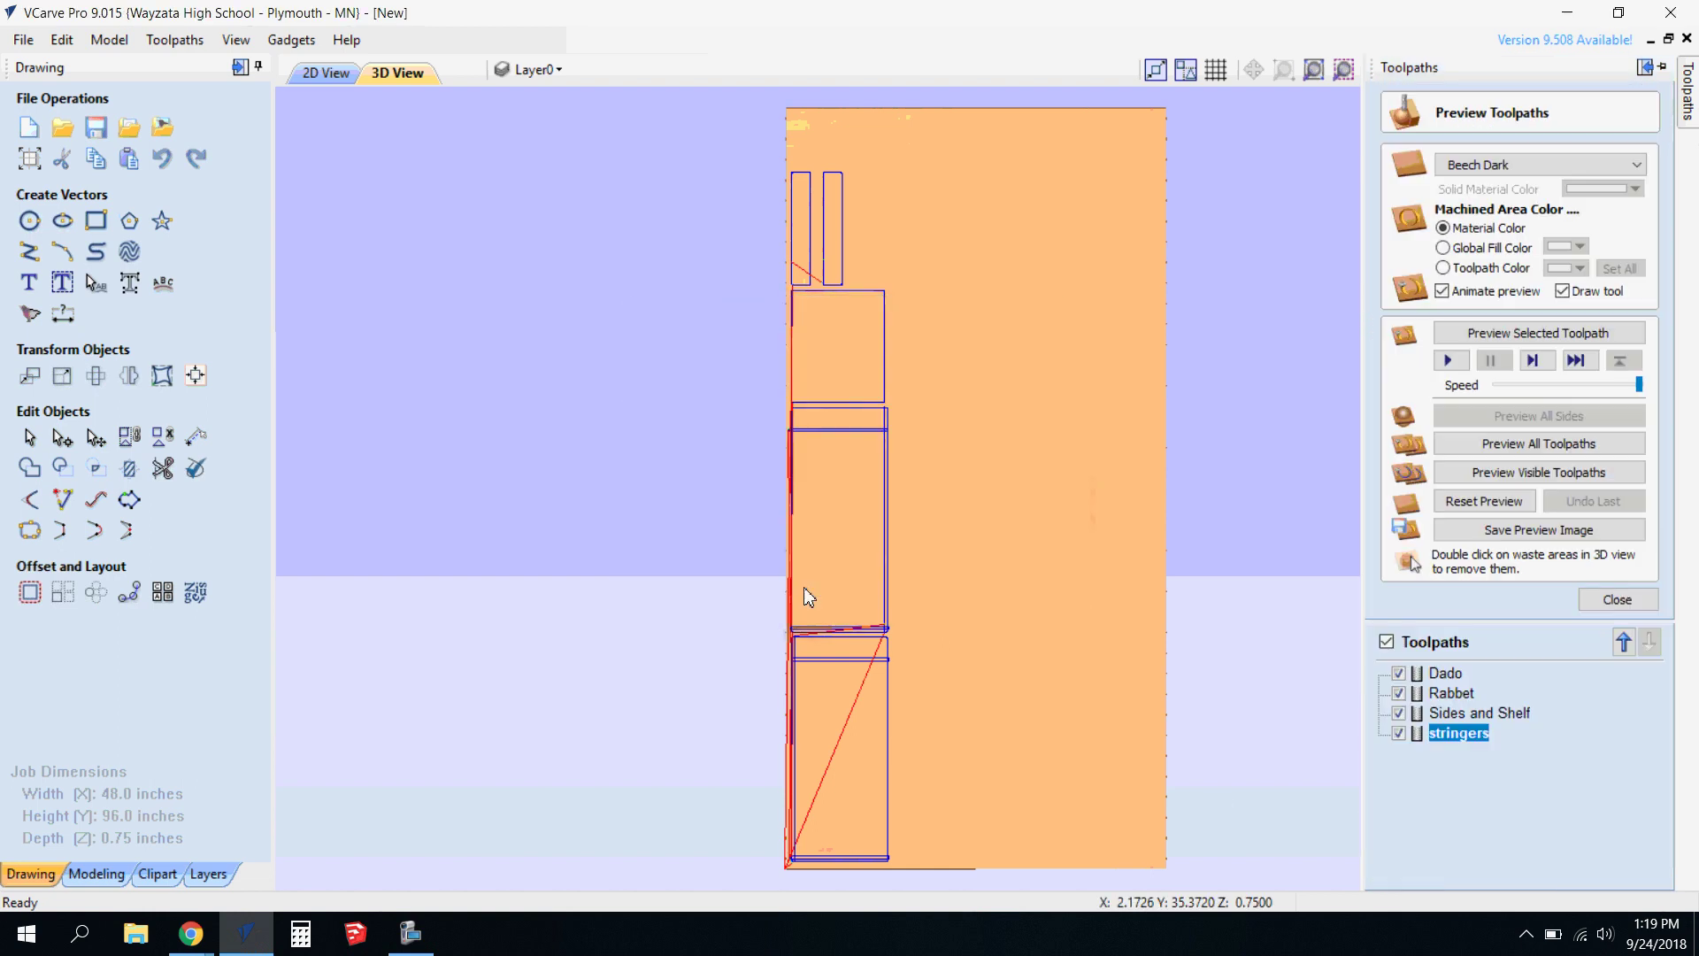
{"action": "left_click", "coordinate": [1617, 601]}
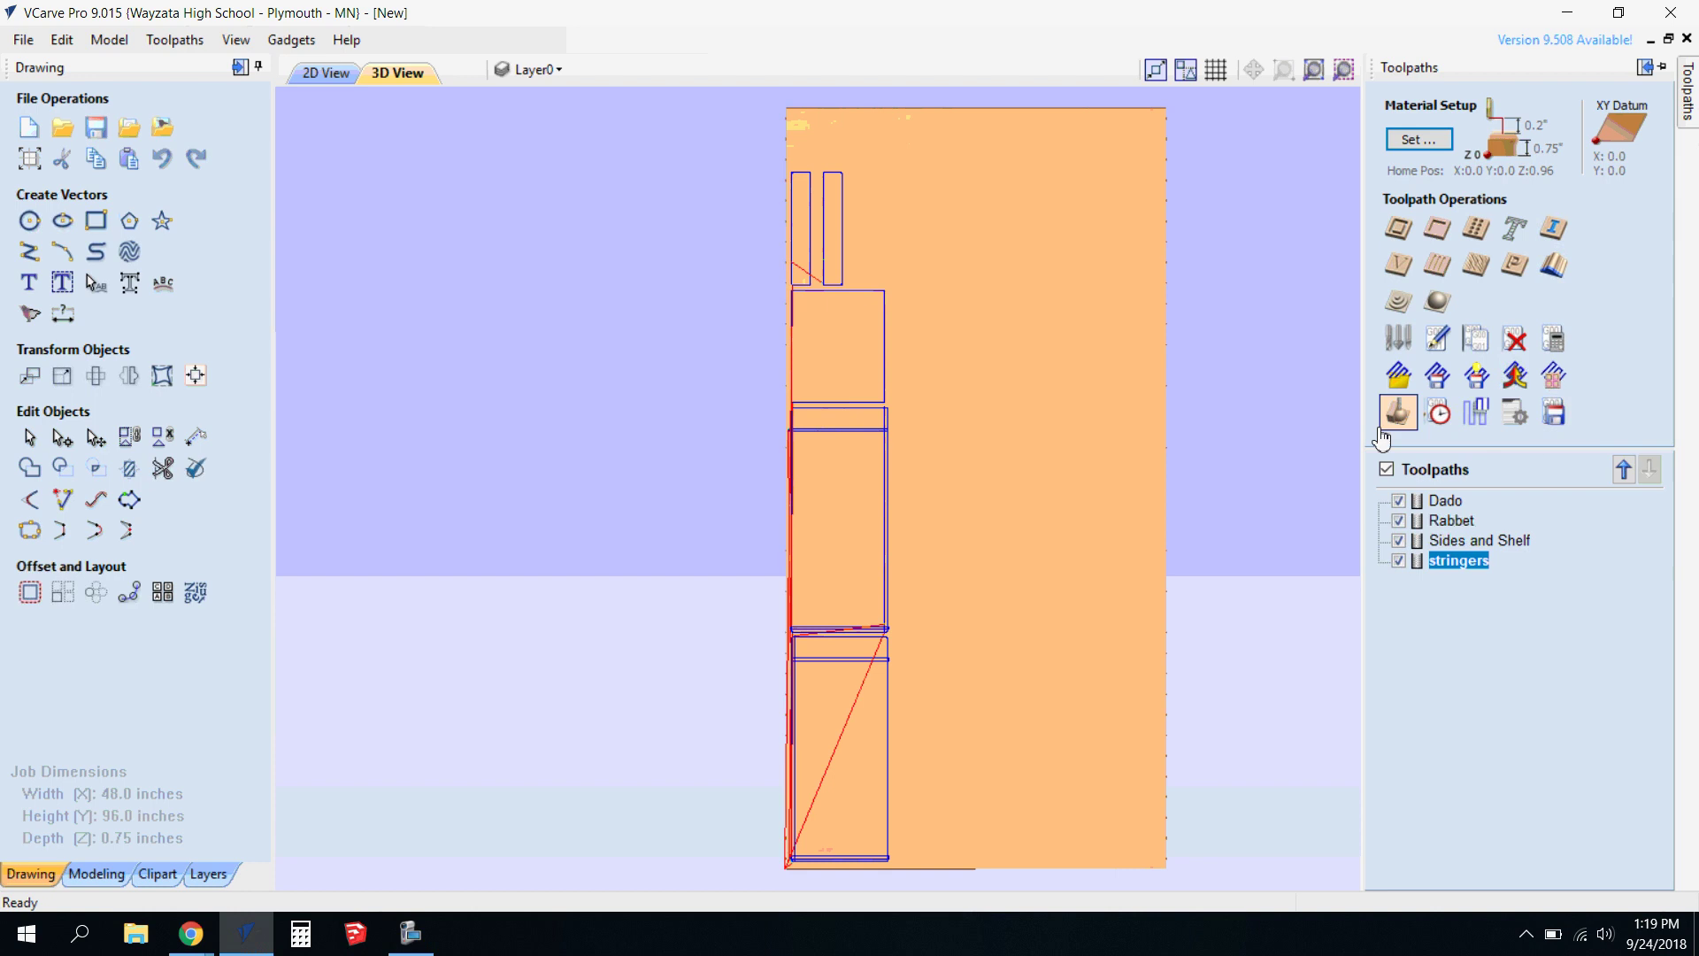
Toggle the display of all toolpaths off and on, and review the full sheet layout in the 2D view.
{"action": "left_click", "coordinate": [1388, 471]}
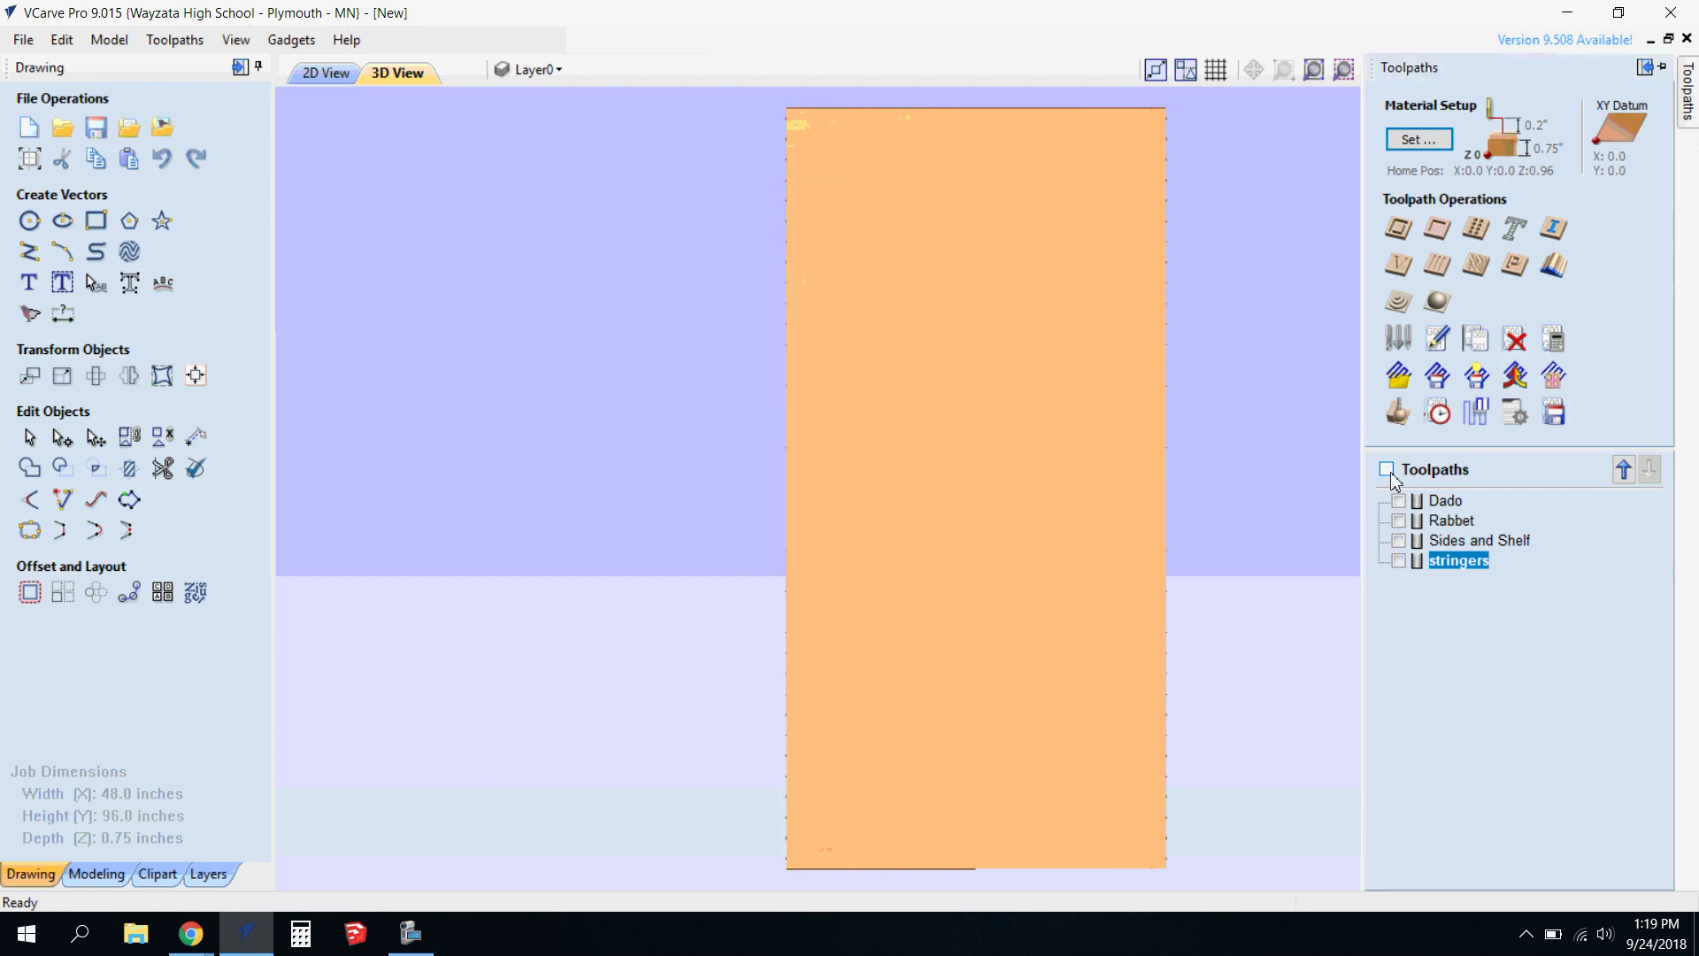
{"action": "left_click", "coordinate": [1387, 471]}
{"action": "left_click", "coordinate": [1388, 471]}
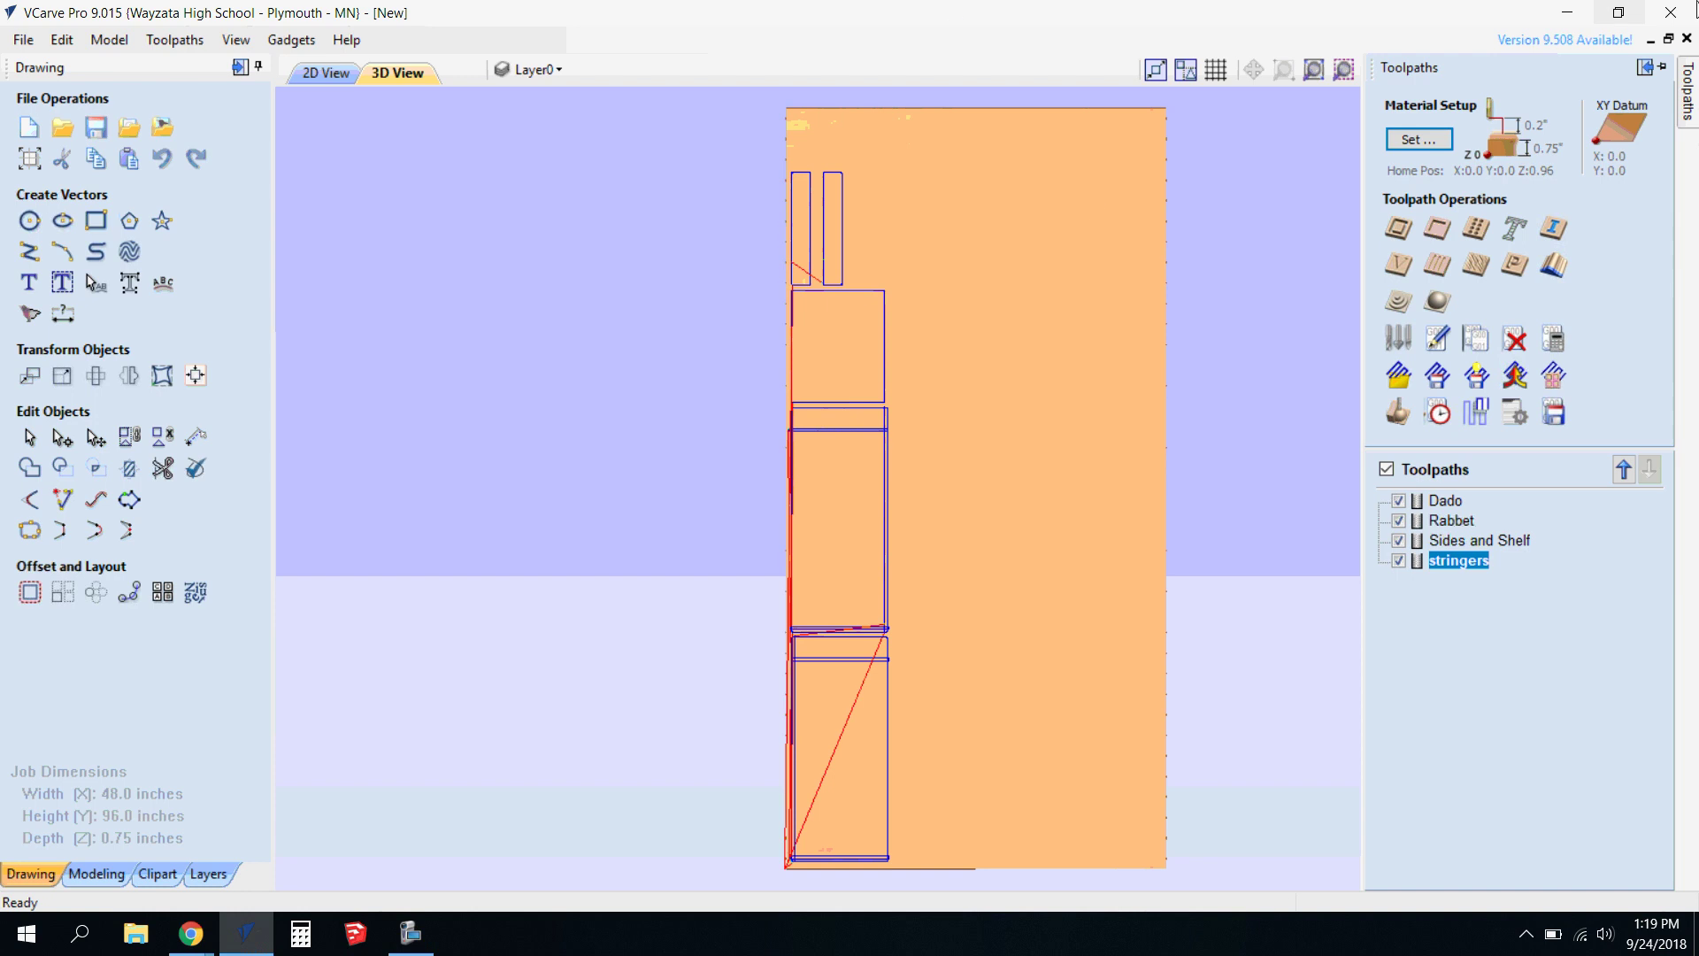
{"action": "left_click", "coordinate": [326, 74]}
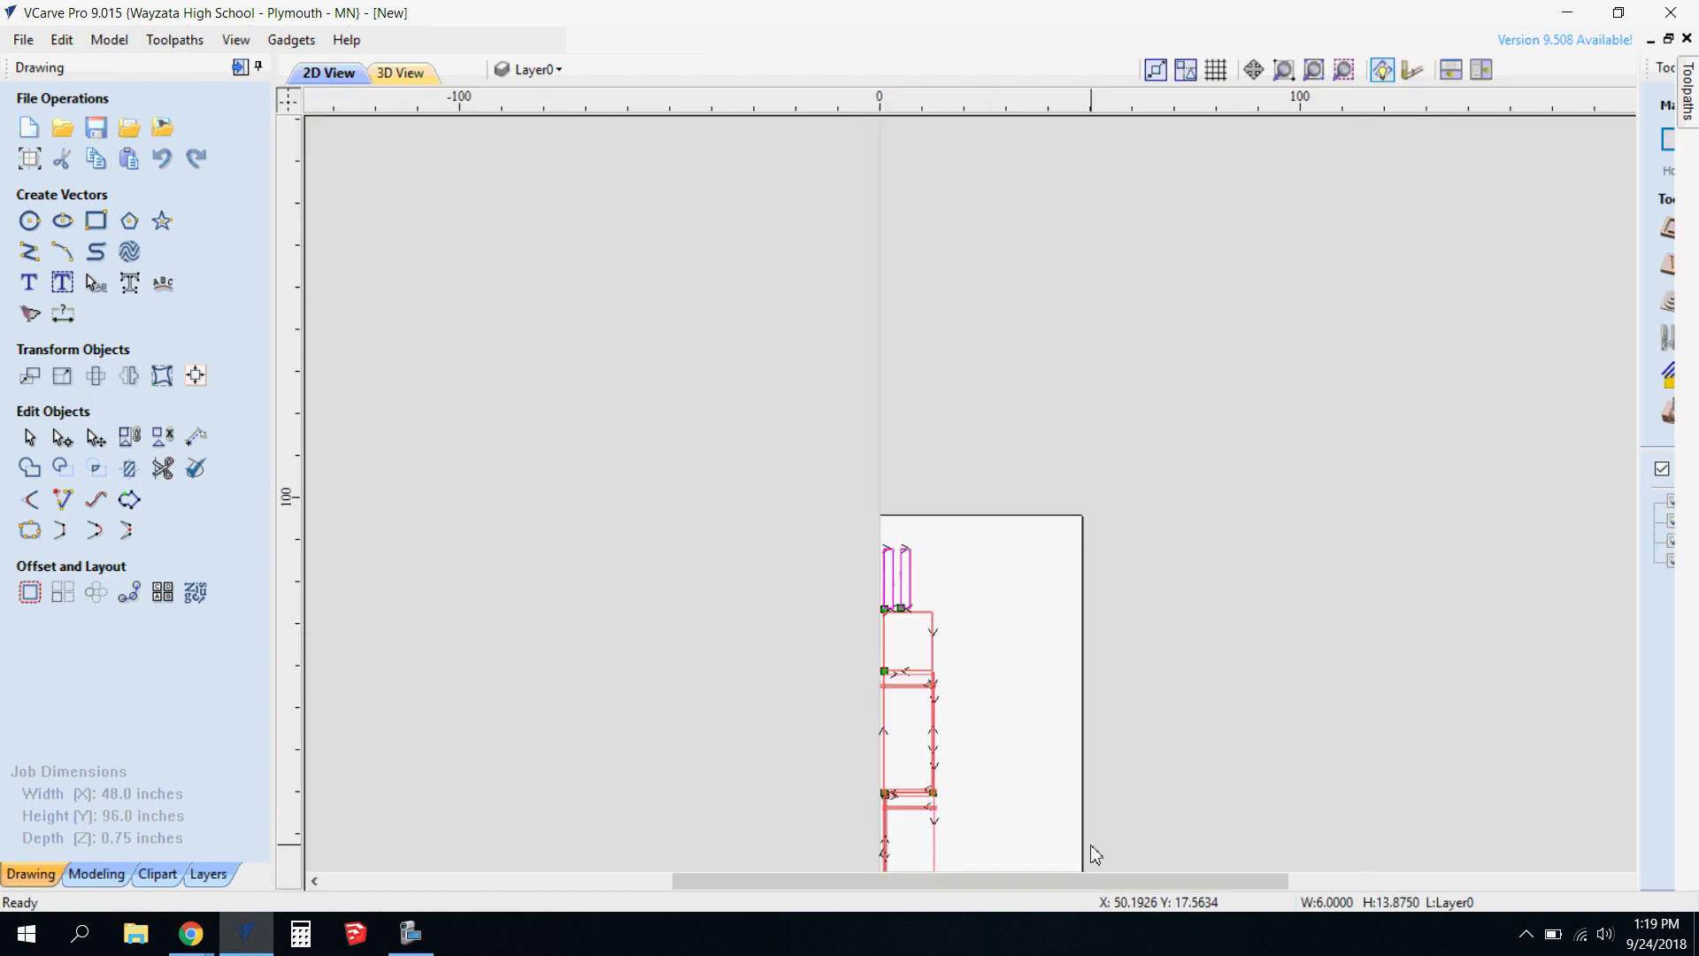
{"action": "left_click_drag", "start_coordinate": [1672, 476], "coordinate": [1675, 591]}
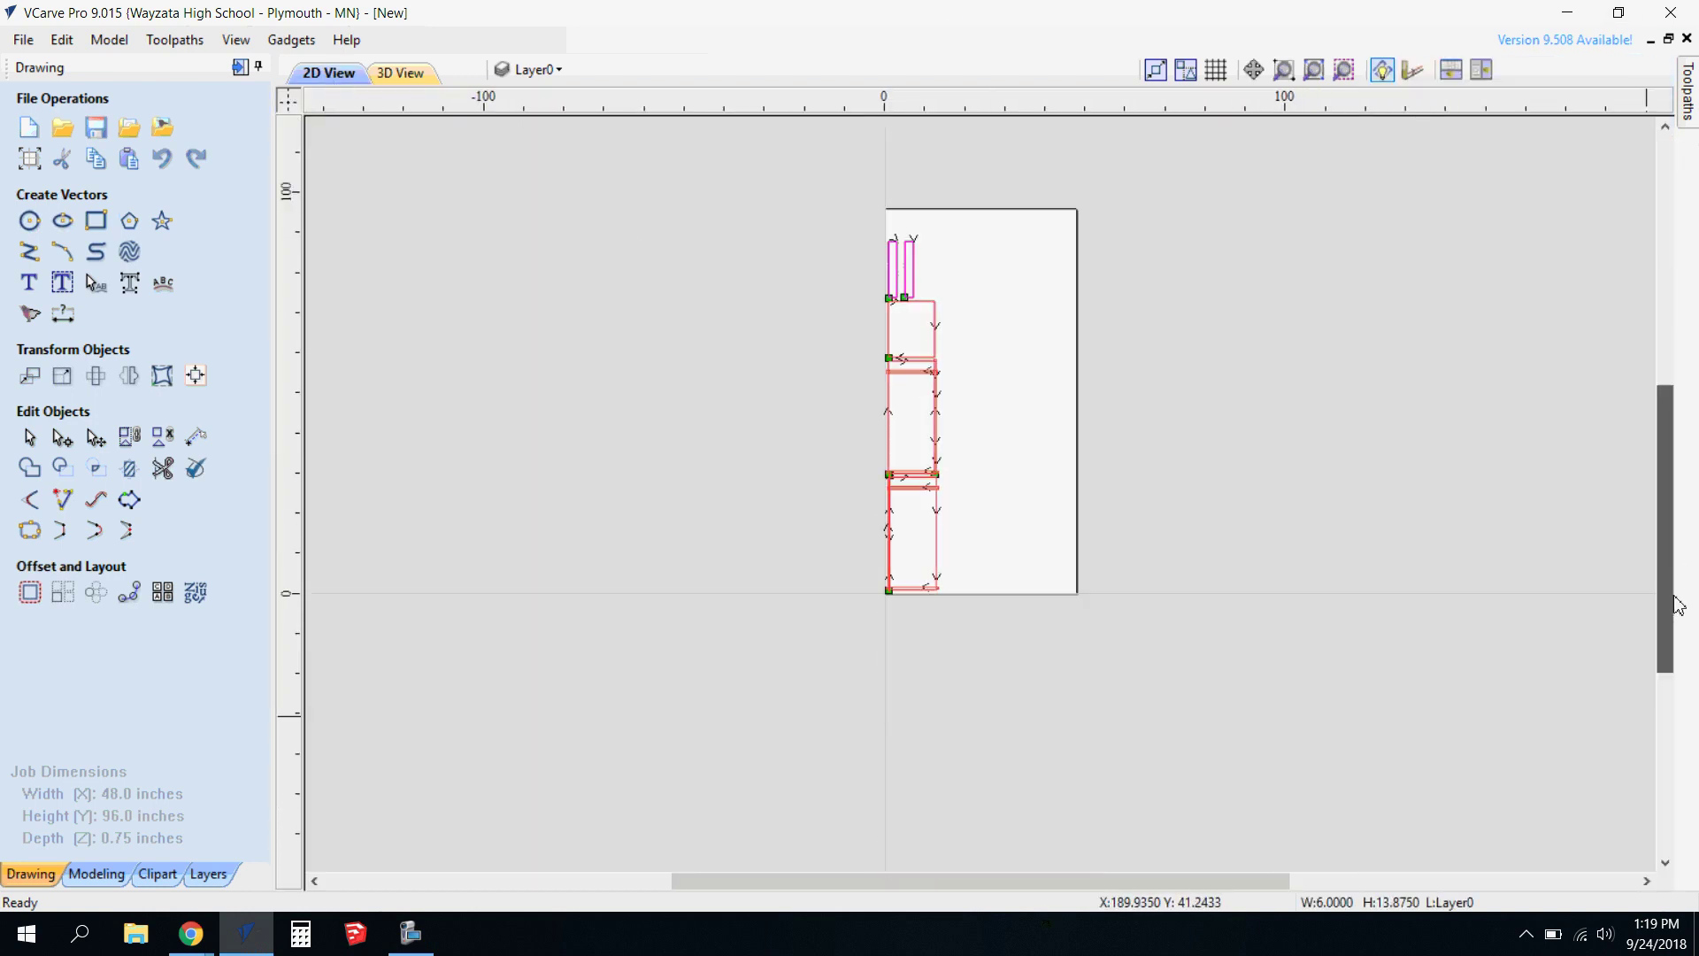
{"action": "scroll", "coordinate": [902, 305], "scroll_direction": "up", "scroll_amount": 3}
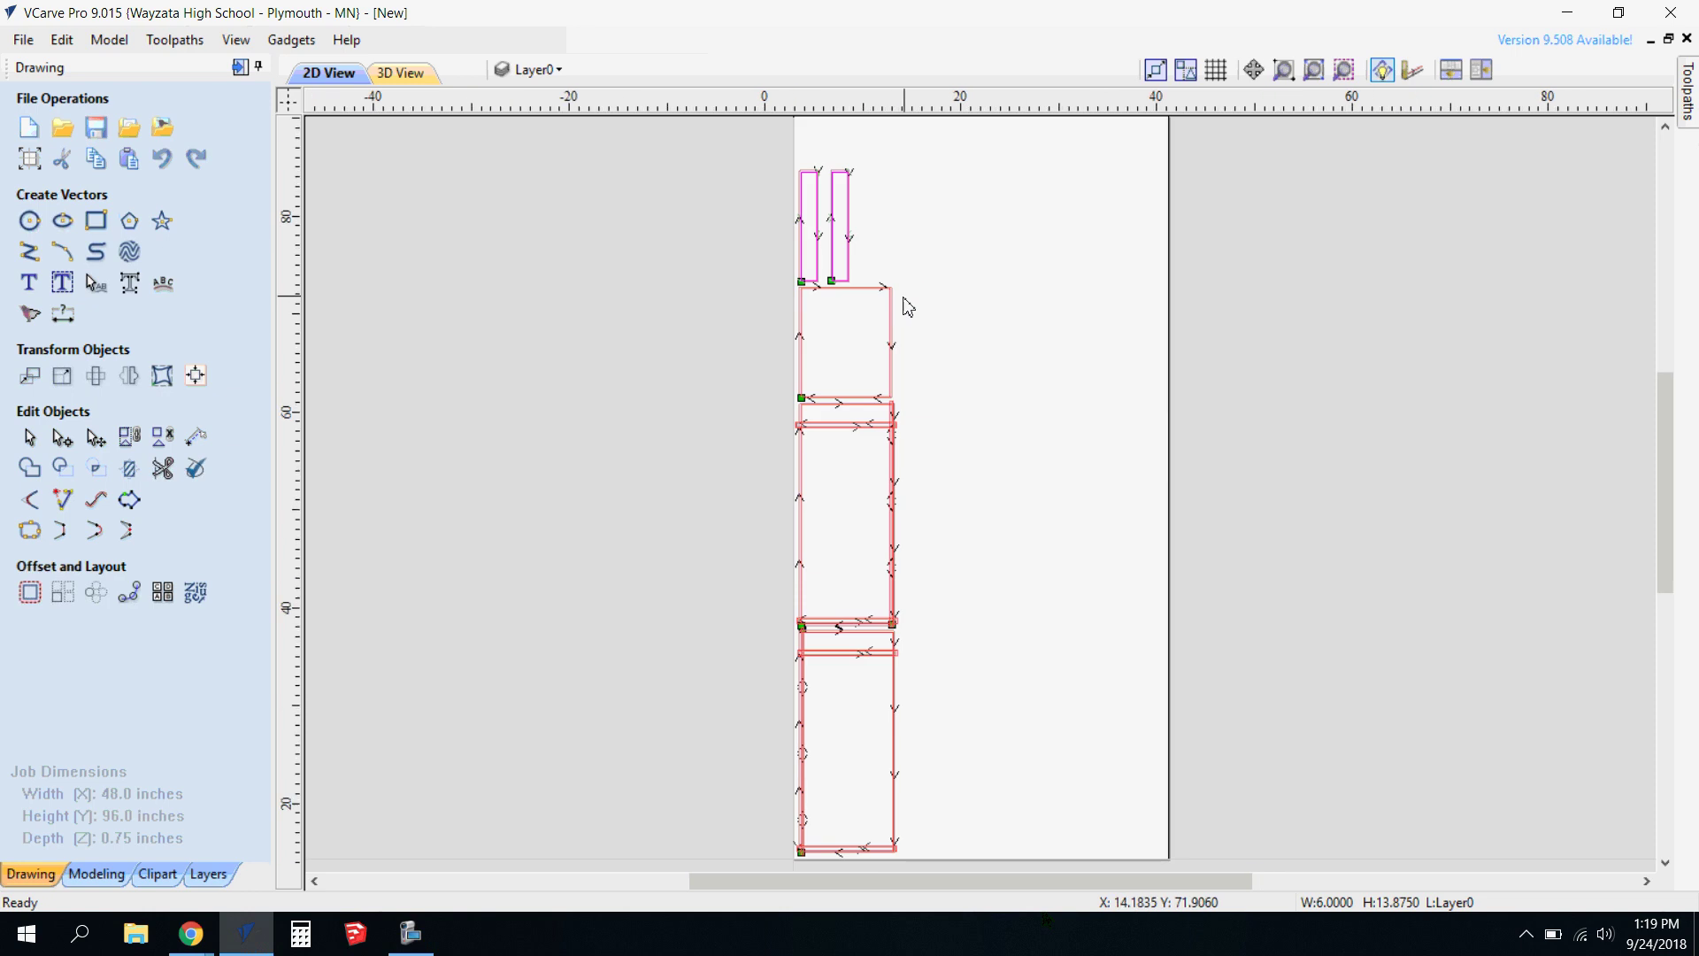
{"action": "scroll", "coordinate": [902, 292], "scroll_direction": "down", "scroll_amount": 1}
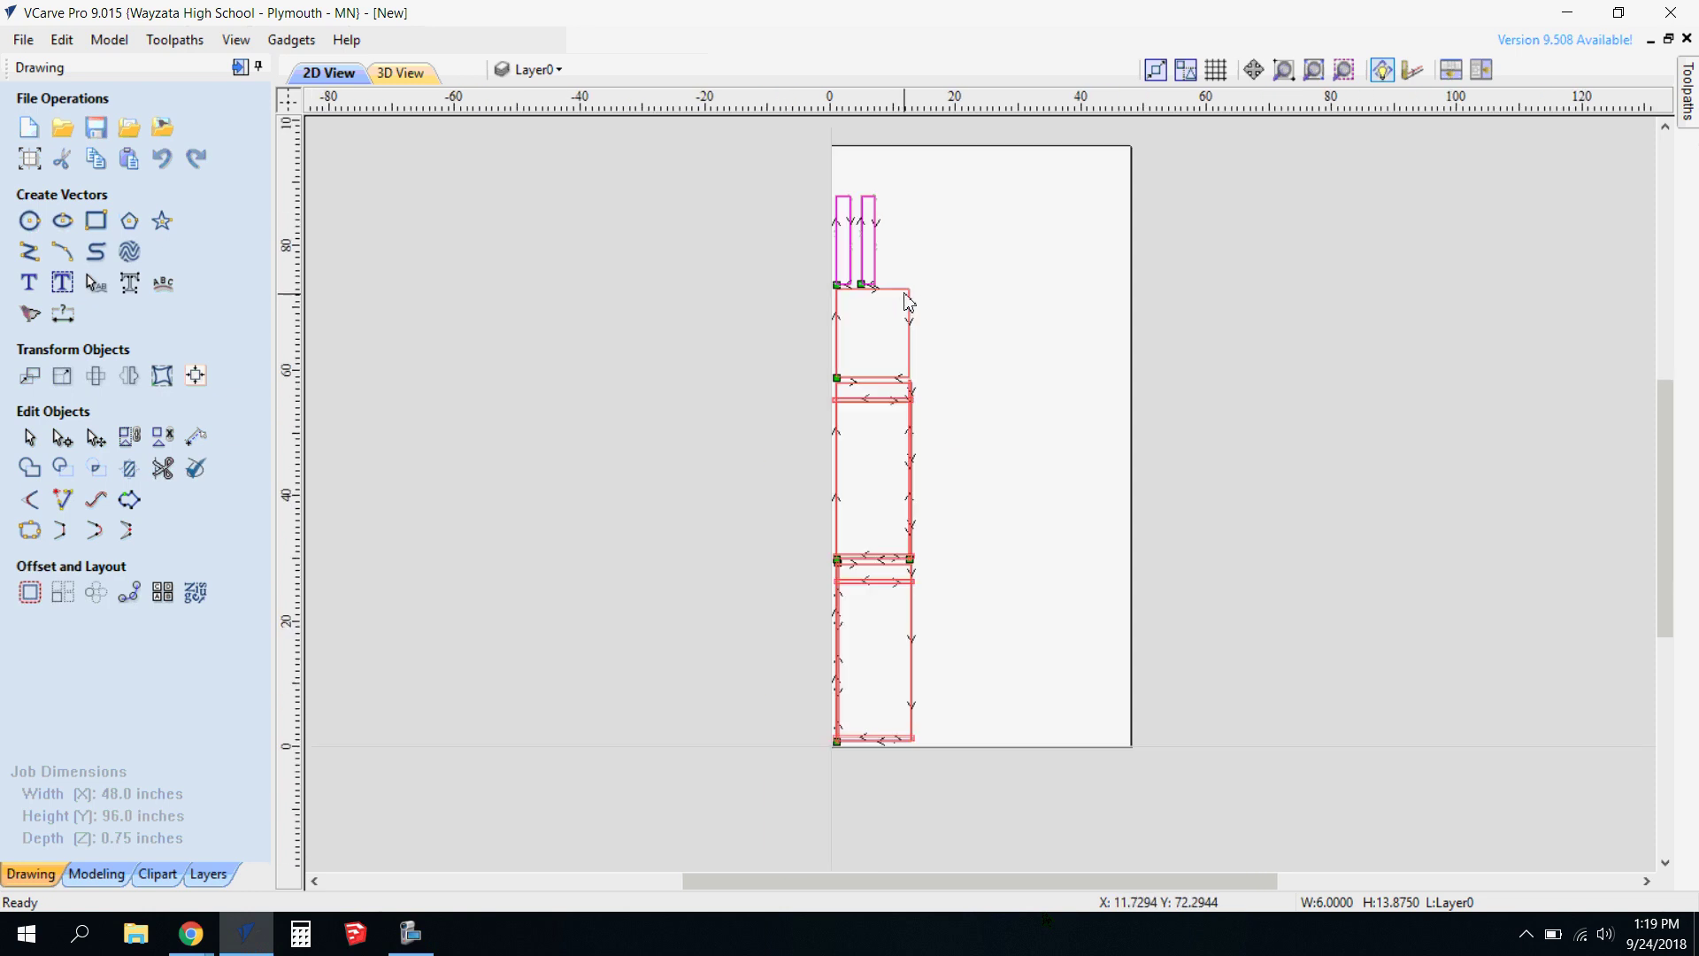
Start saving the job and enter KLS4 as the file name.
{"action": "left_click", "coordinate": [27, 45]}
{"action": "left_click", "coordinate": [99, 163]}
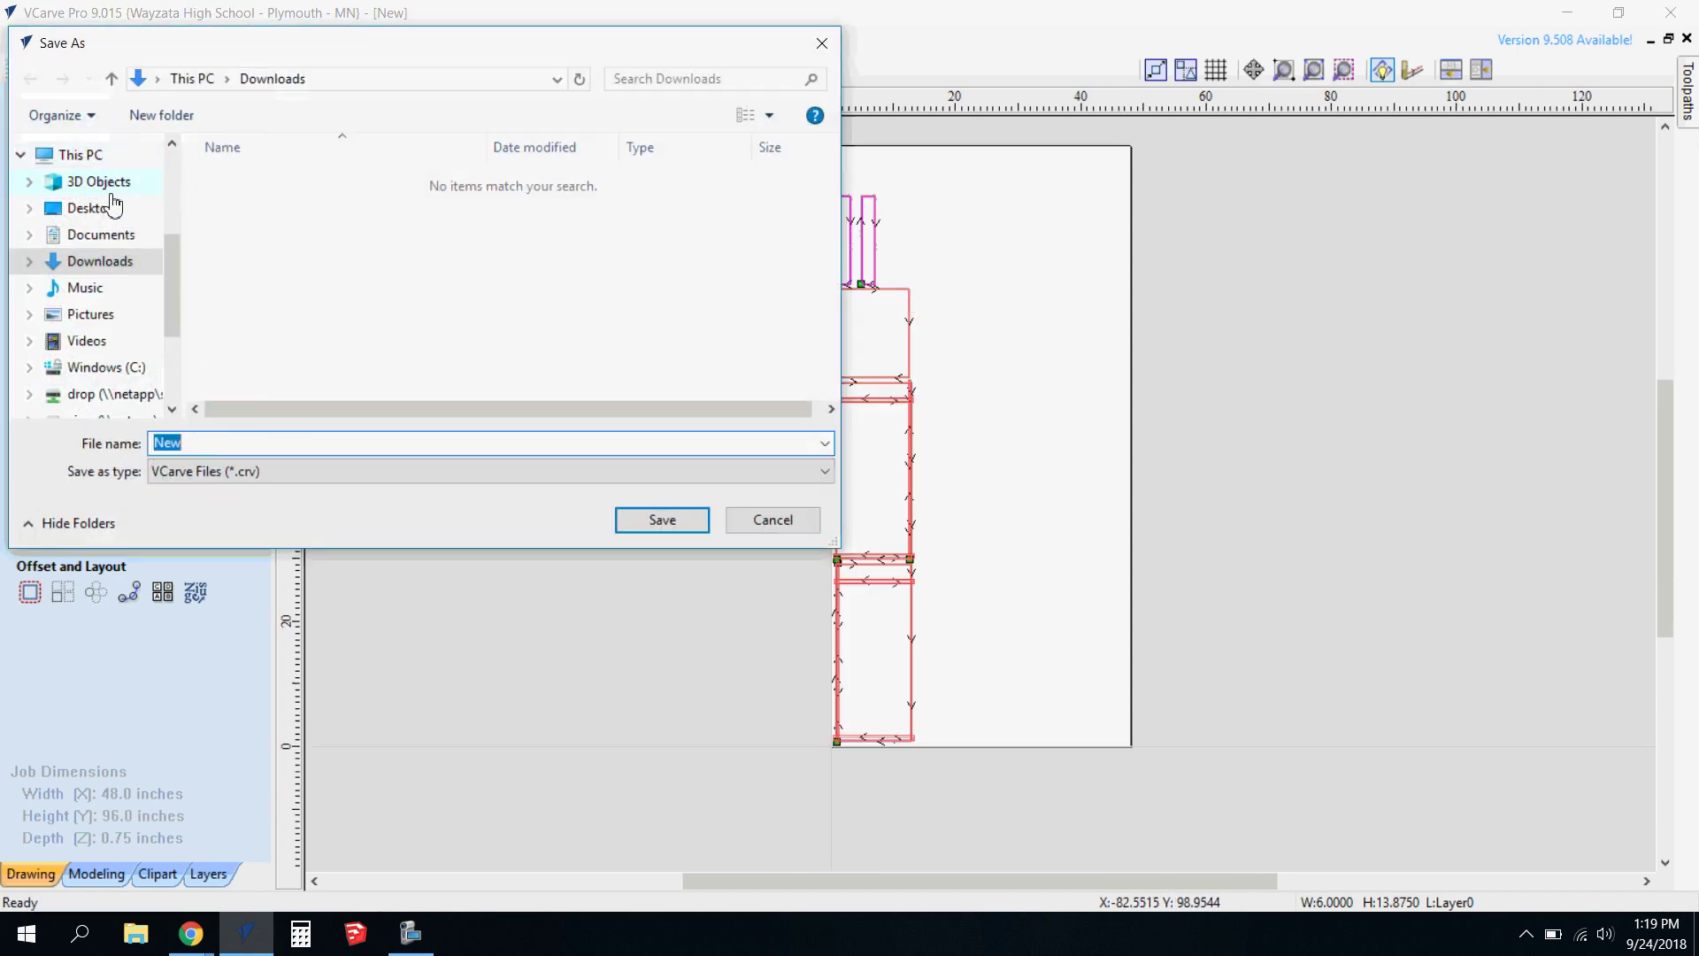
{"action": "left_click_drag", "start_coordinate": [175, 237], "coordinate": [195, 400]}
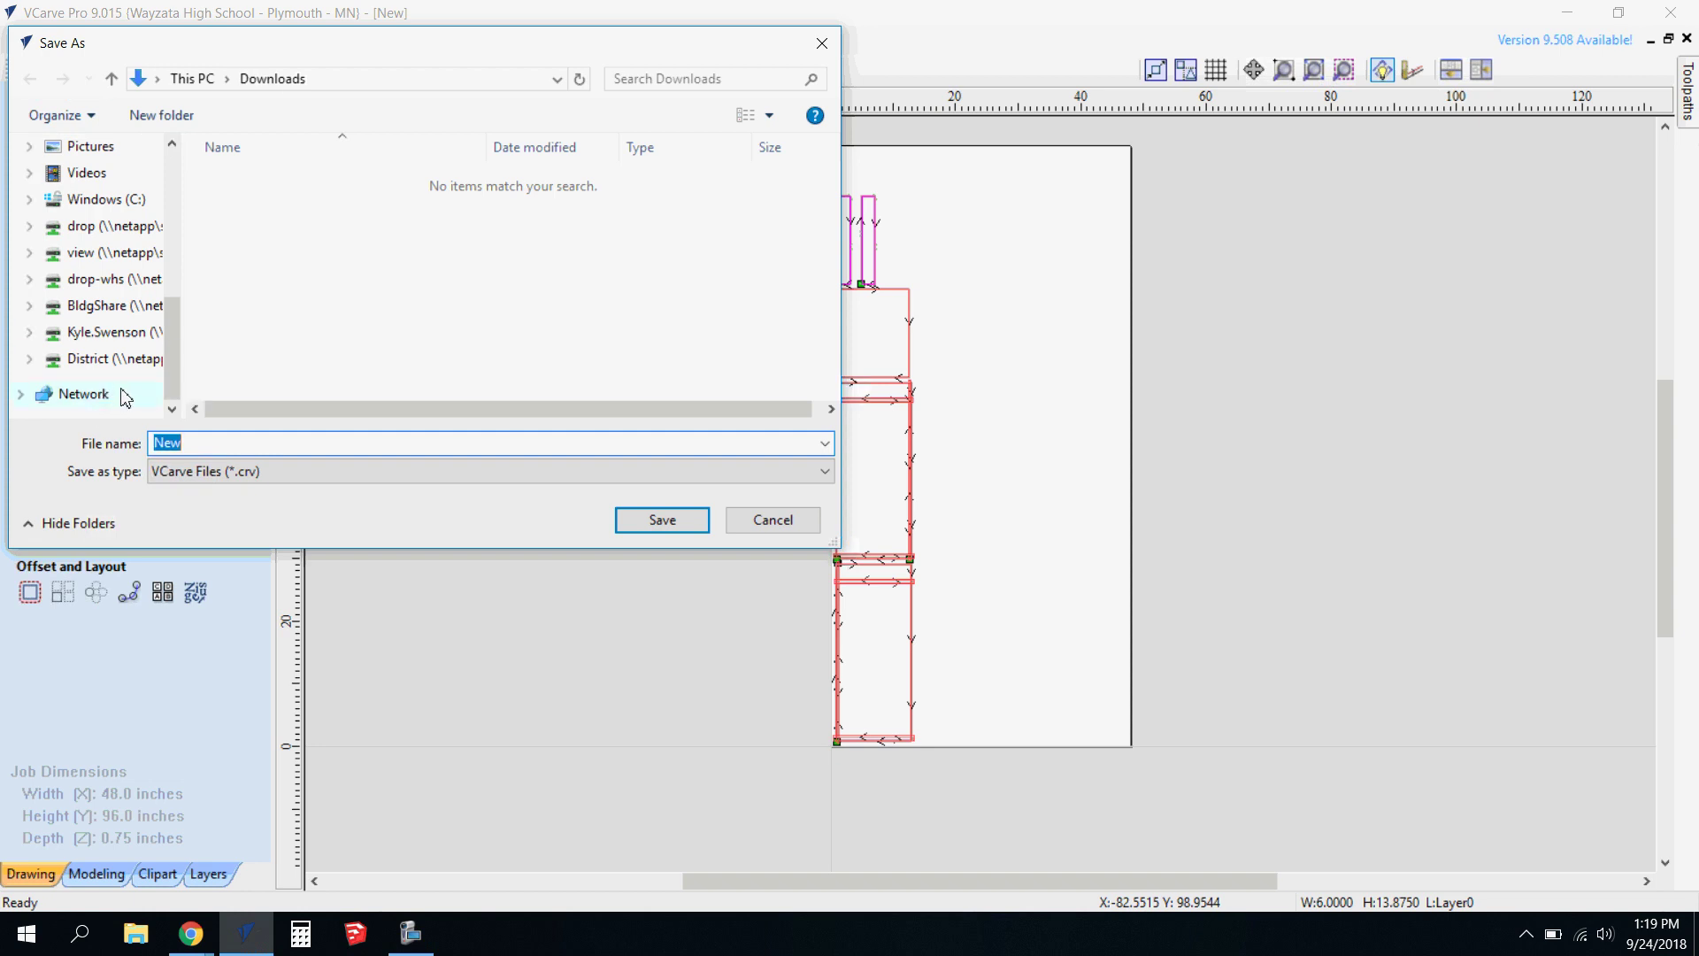
{"action": "left_click", "coordinate": [258, 451]}
{"action": "left_click_drag", "start_coordinate": [258, 449], "coordinate": [9, 454]}
{"action": "type", "text": "KLS4"}
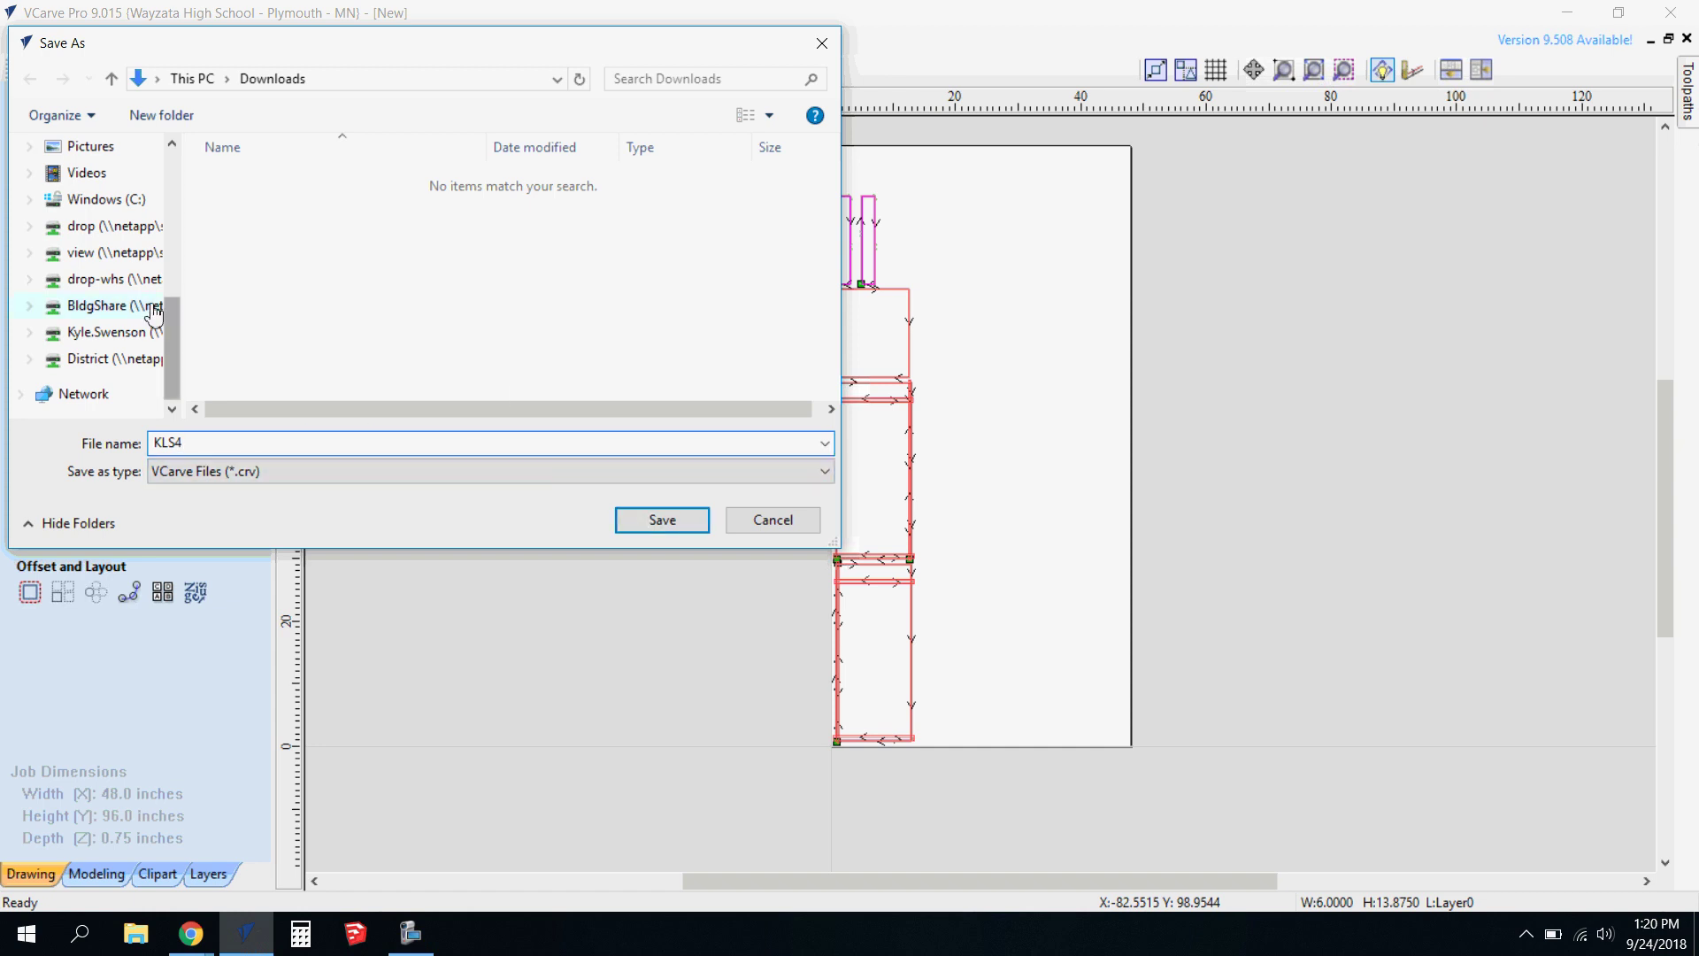
Save the file in the Woods 1 folder on the personal staff network drive.
{"action": "scroll", "coordinate": [146, 319], "scroll_direction": "up", "scroll_amount": 1}
{"action": "scroll", "coordinate": [133, 335], "scroll_direction": "down", "scroll_amount": 1}
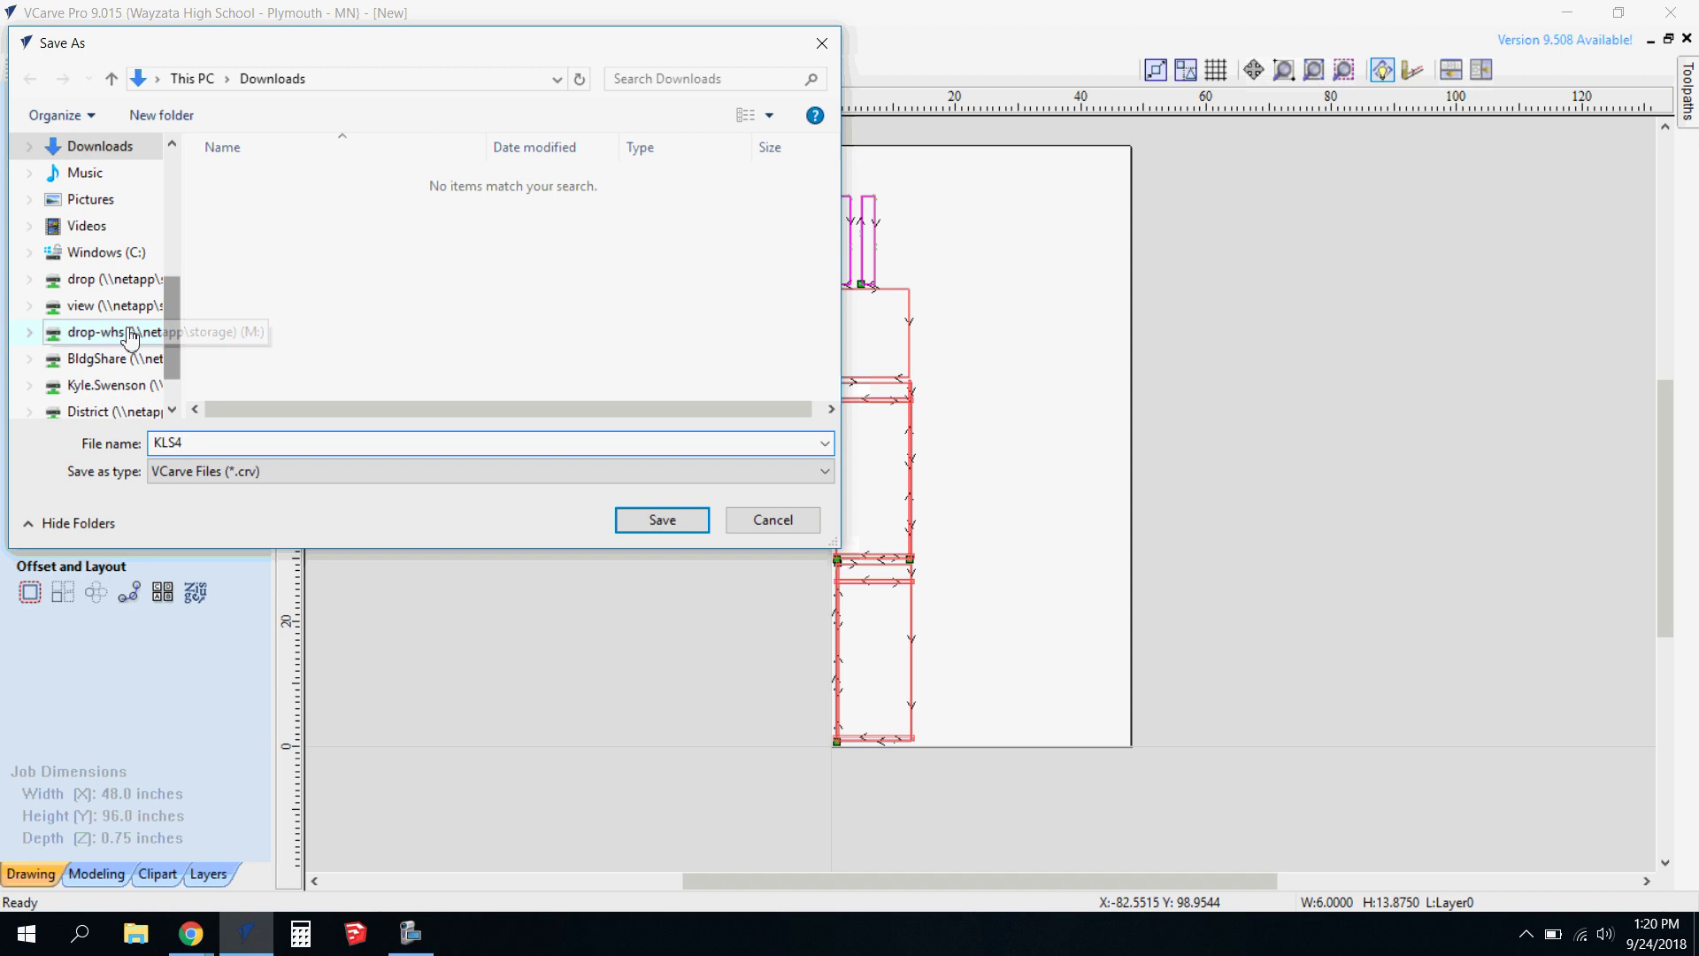
{"action": "left_click", "coordinate": [115, 387]}
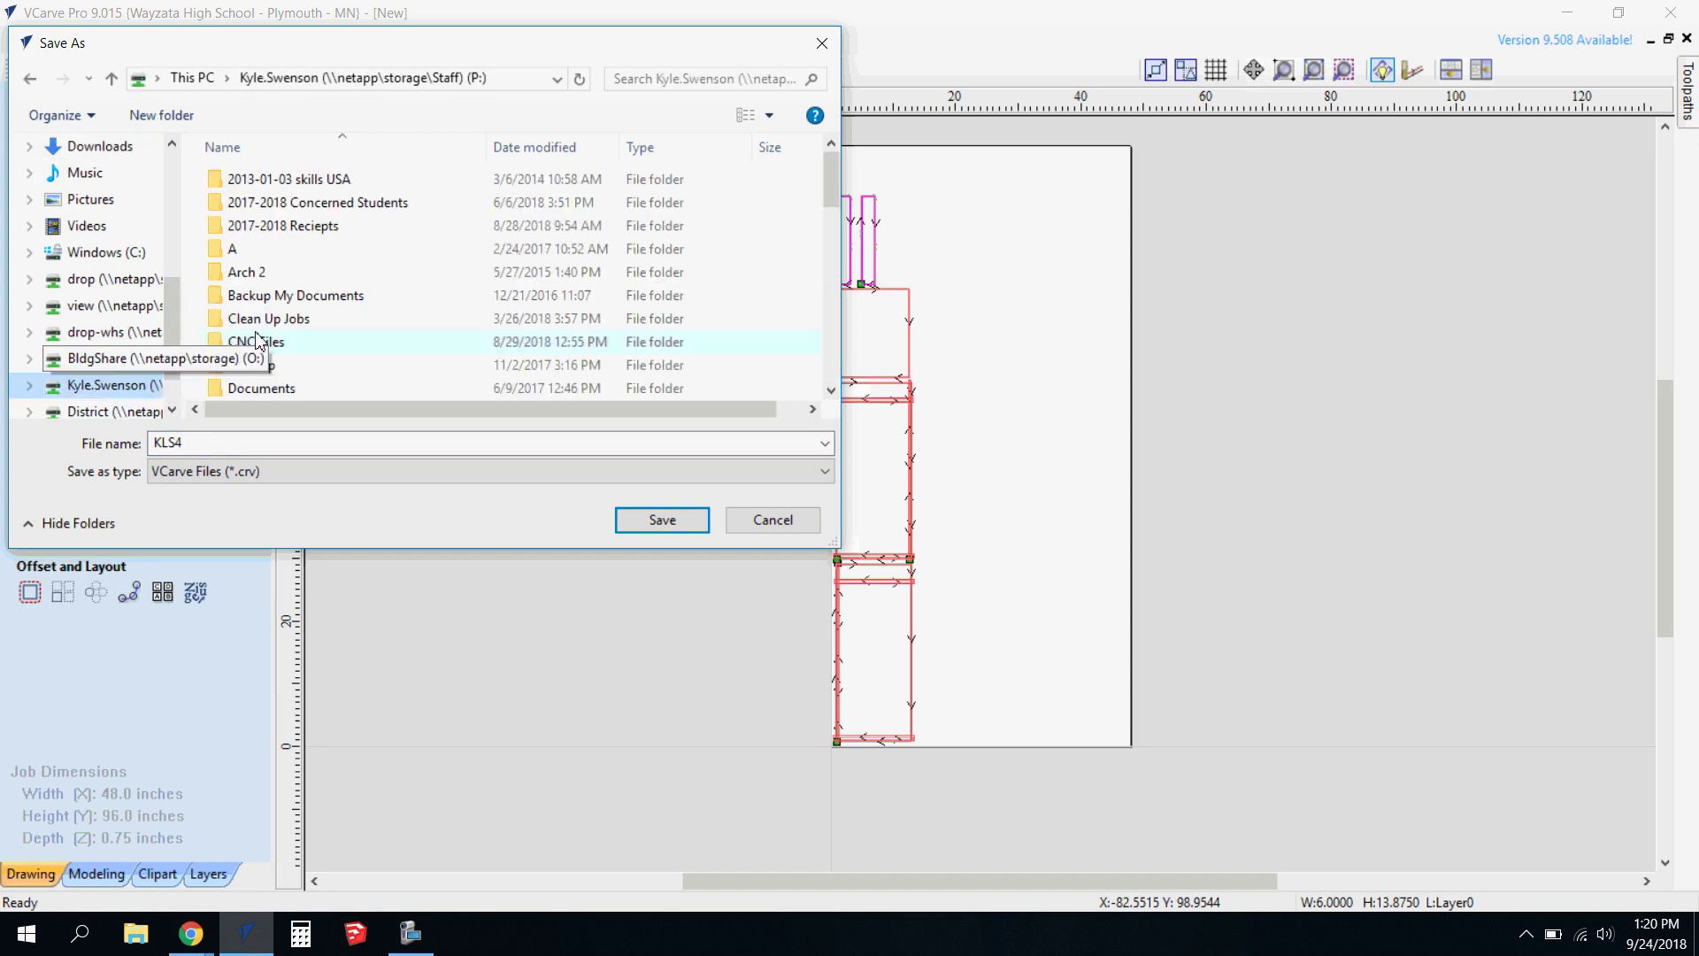
{"action": "scroll", "coordinate": [378, 279], "scroll_direction": "down", "scroll_amount": 9}
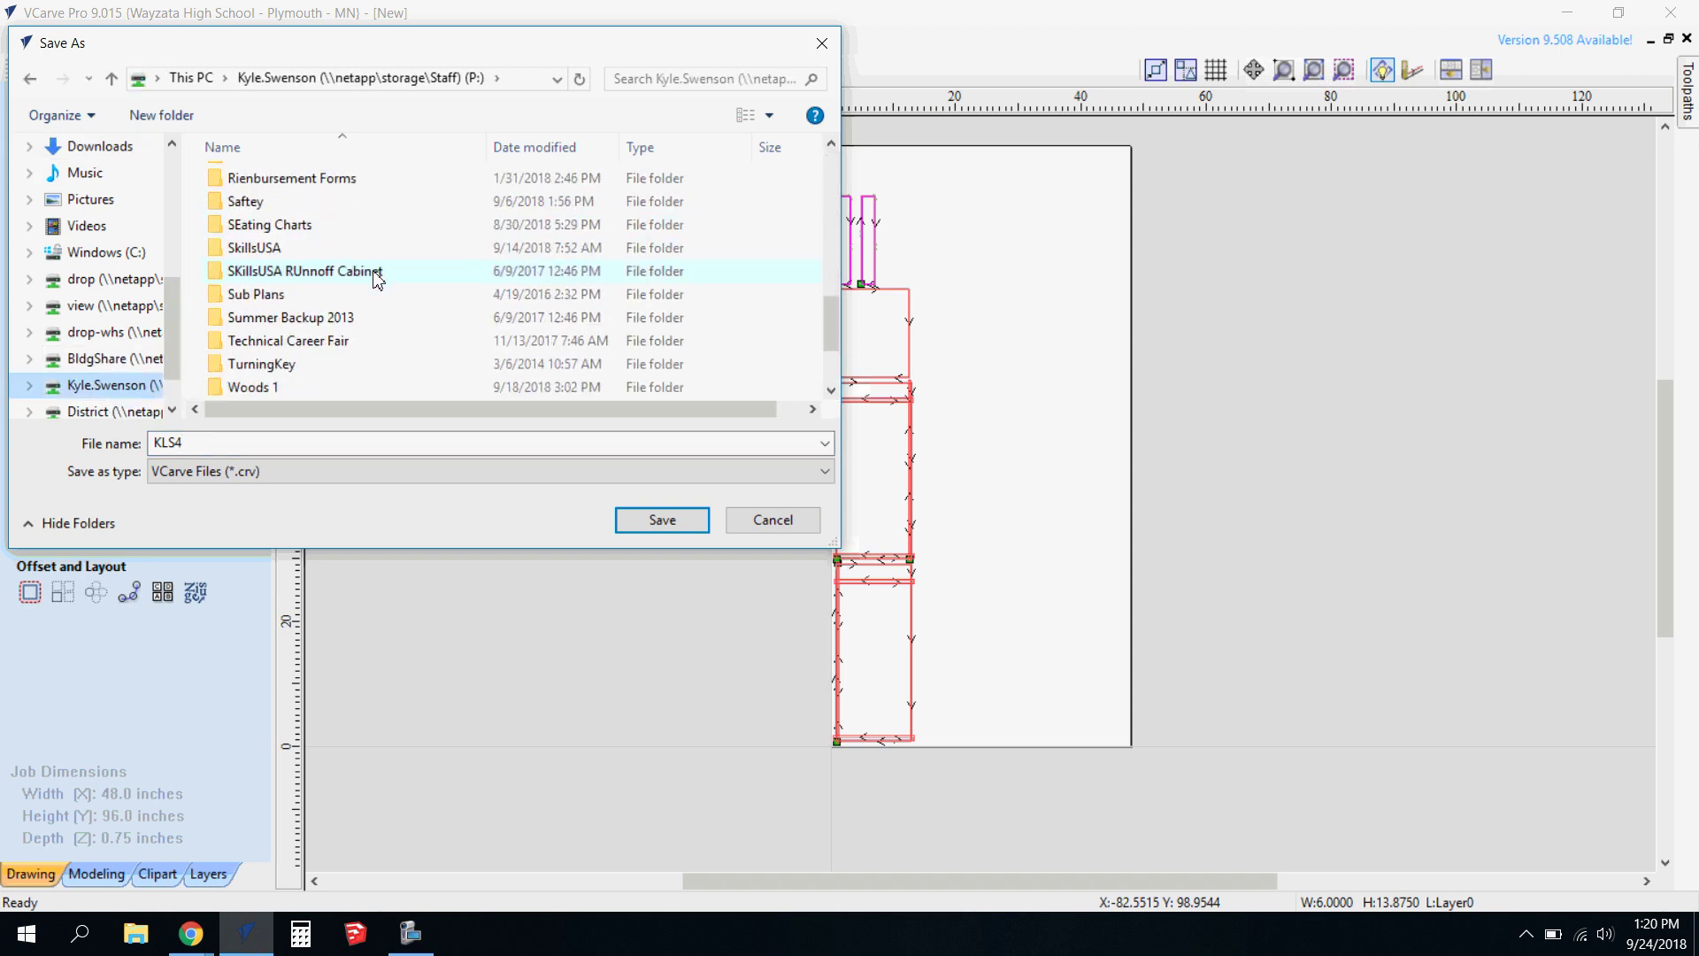
{"action": "double_click", "coordinate": [347, 386]}
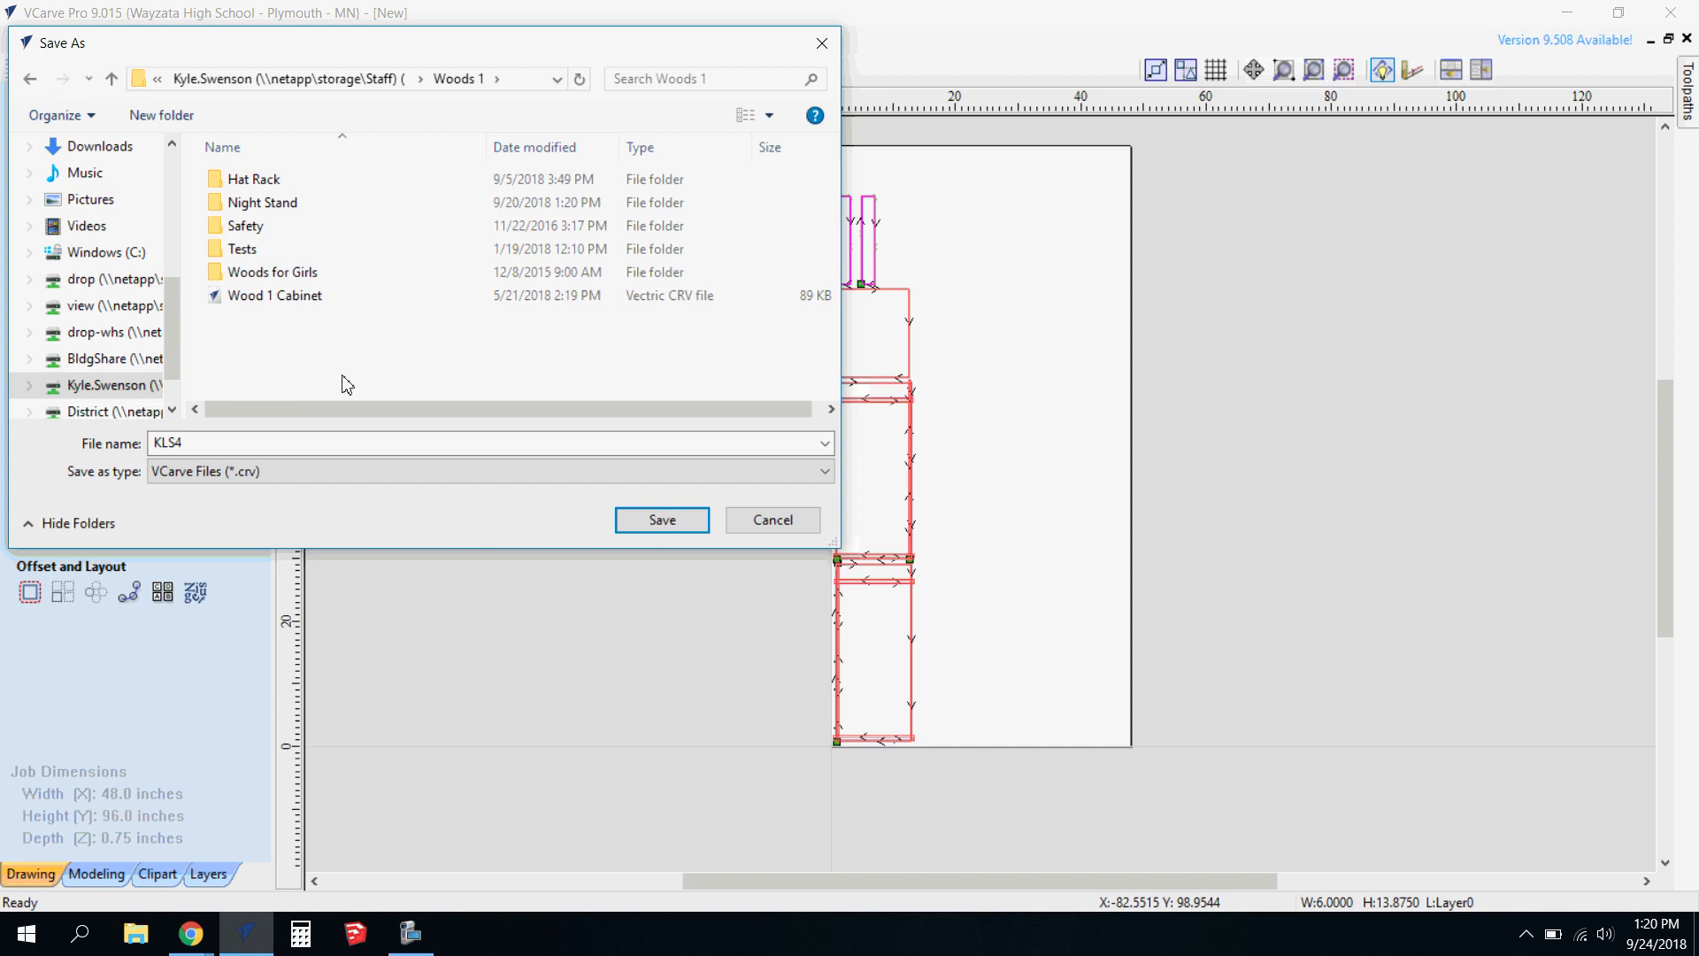
{"action": "left_click", "coordinate": [663, 519]}
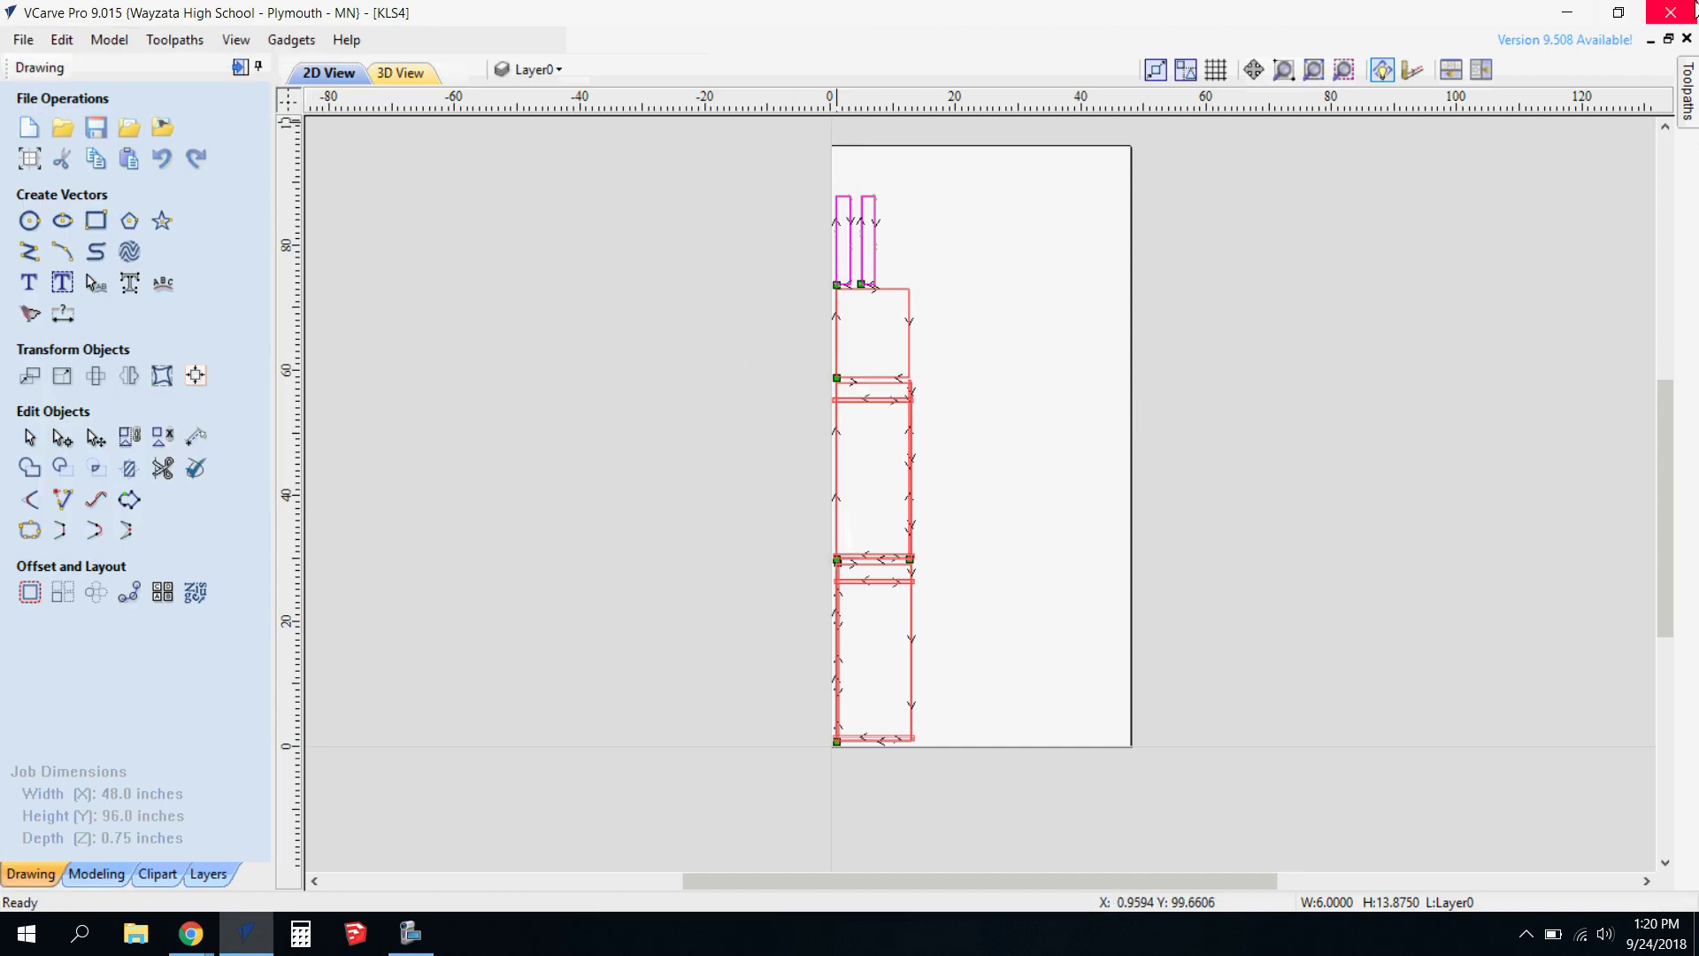